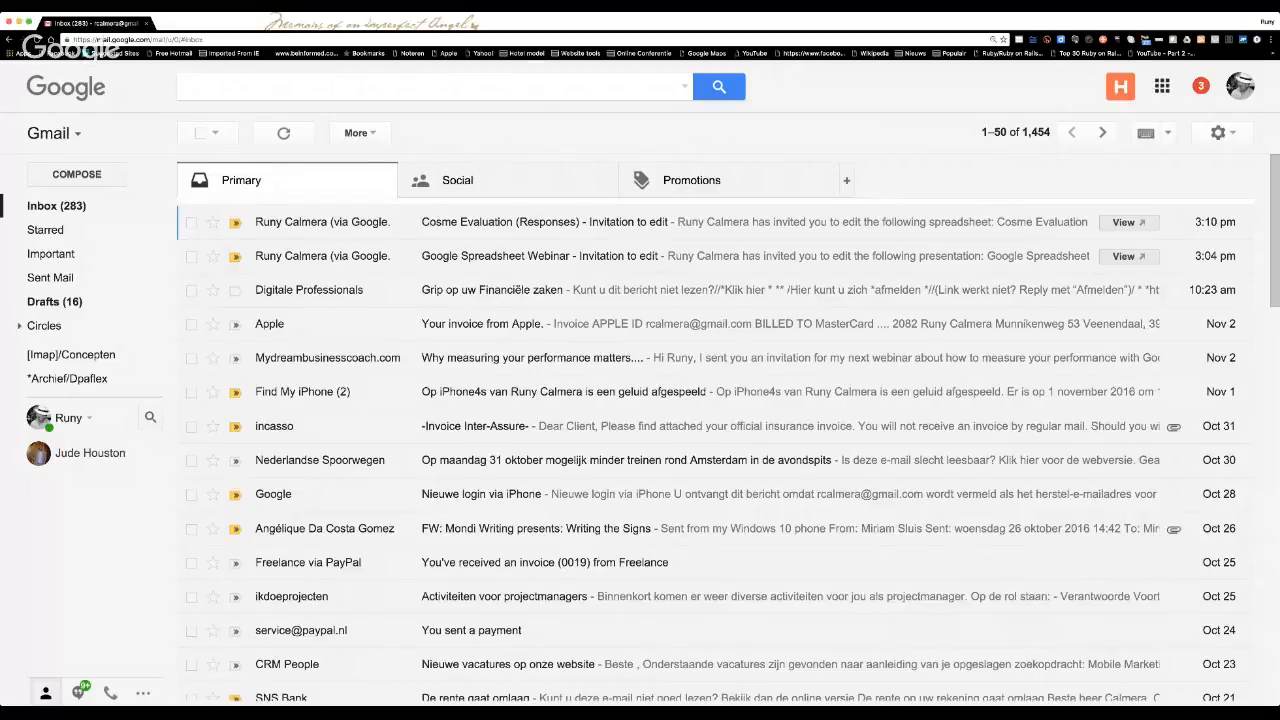
Switch from Gmail to Google Drive through the Google apps and show the starred files.
{"action": "left_click", "coordinate": [1162, 86]}
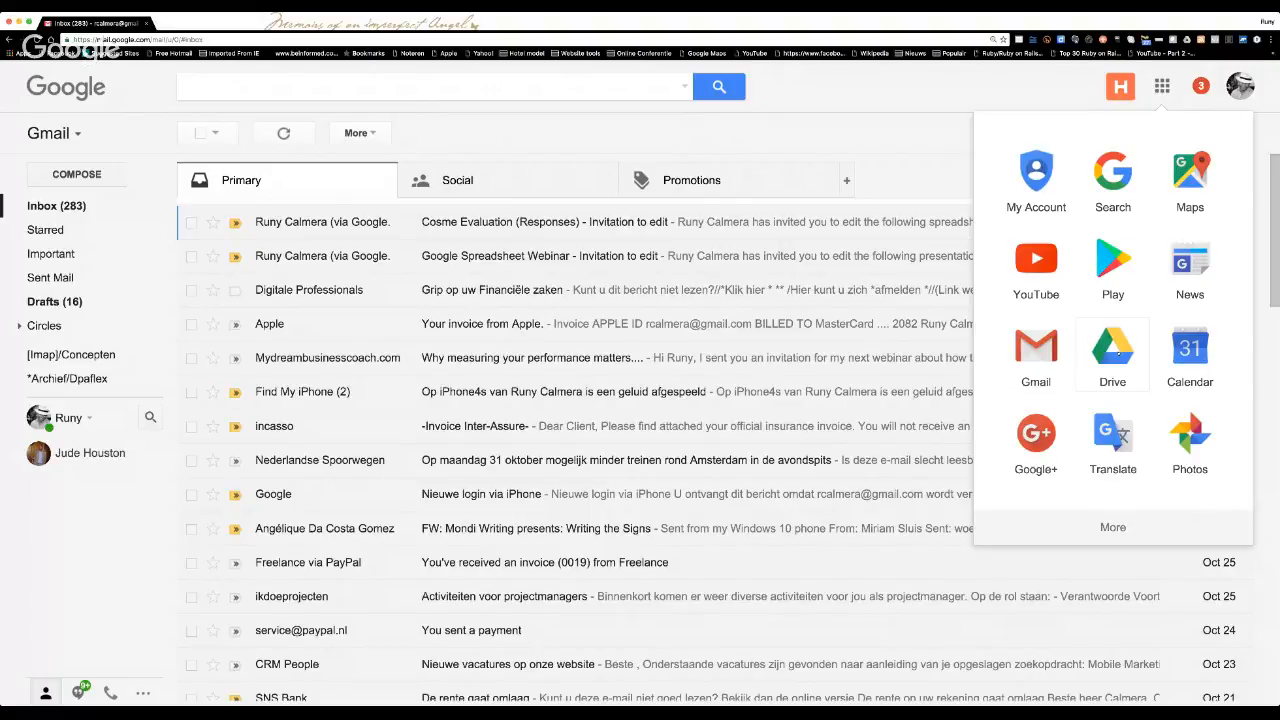
{"action": "left_click", "coordinate": [1162, 87]}
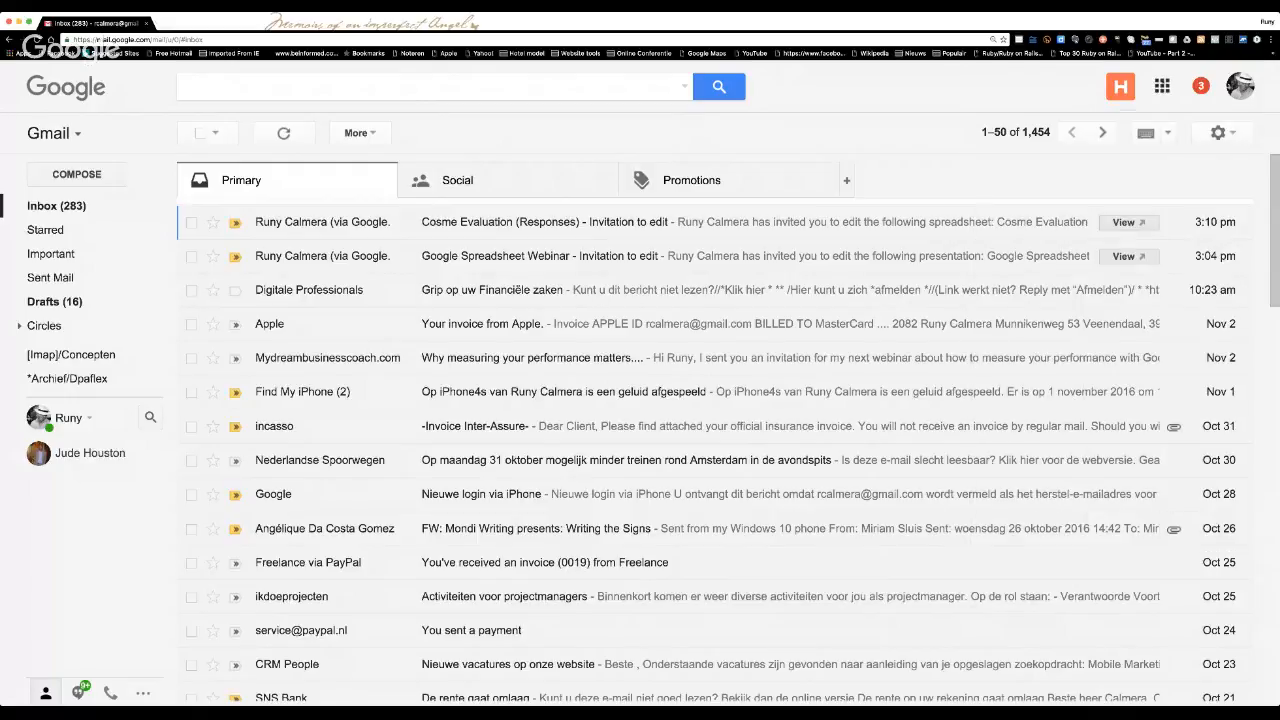
{"action": "left_click", "coordinate": [1162, 87]}
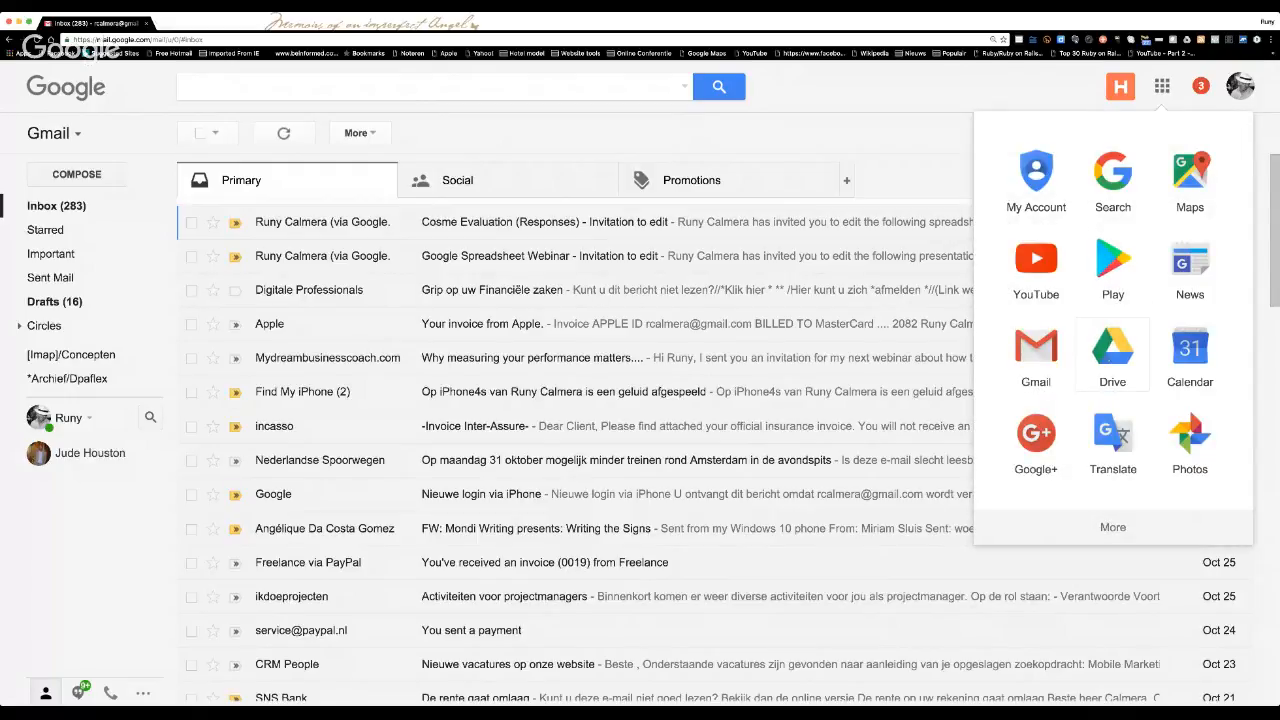
{"action": "left_click", "coordinate": [1109, 359]}
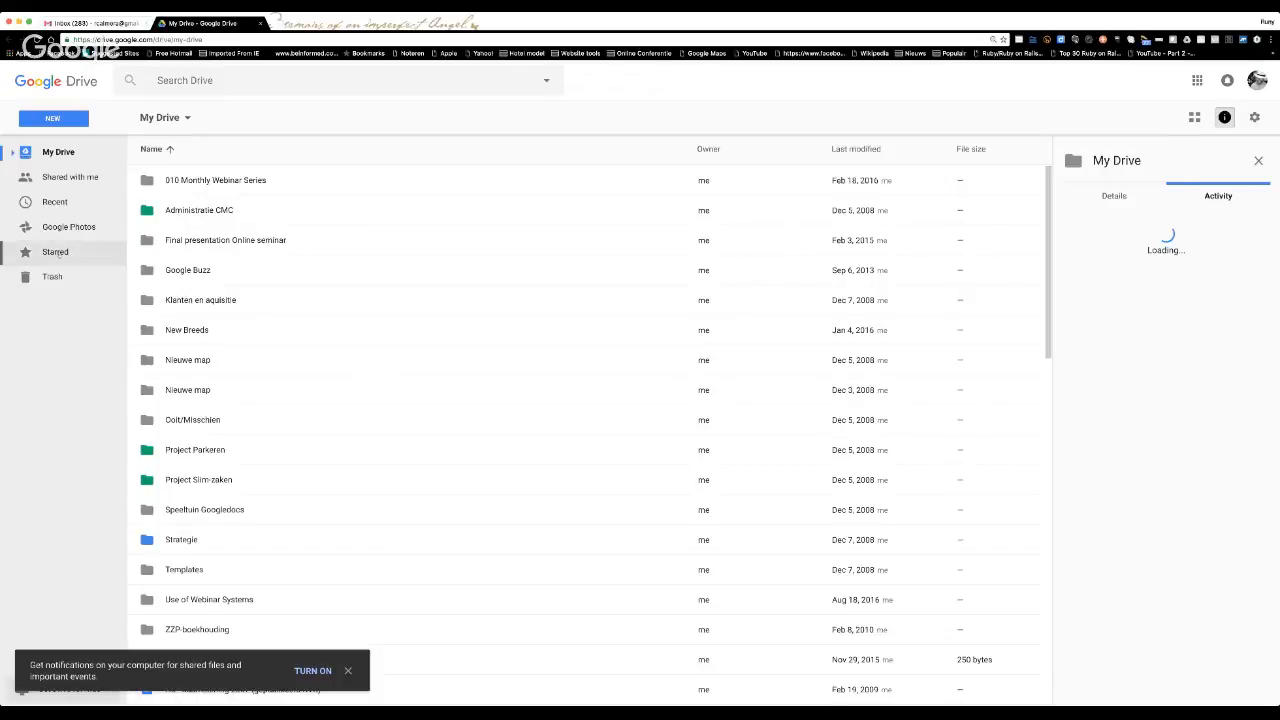
{"action": "left_click", "coordinate": [55, 252]}
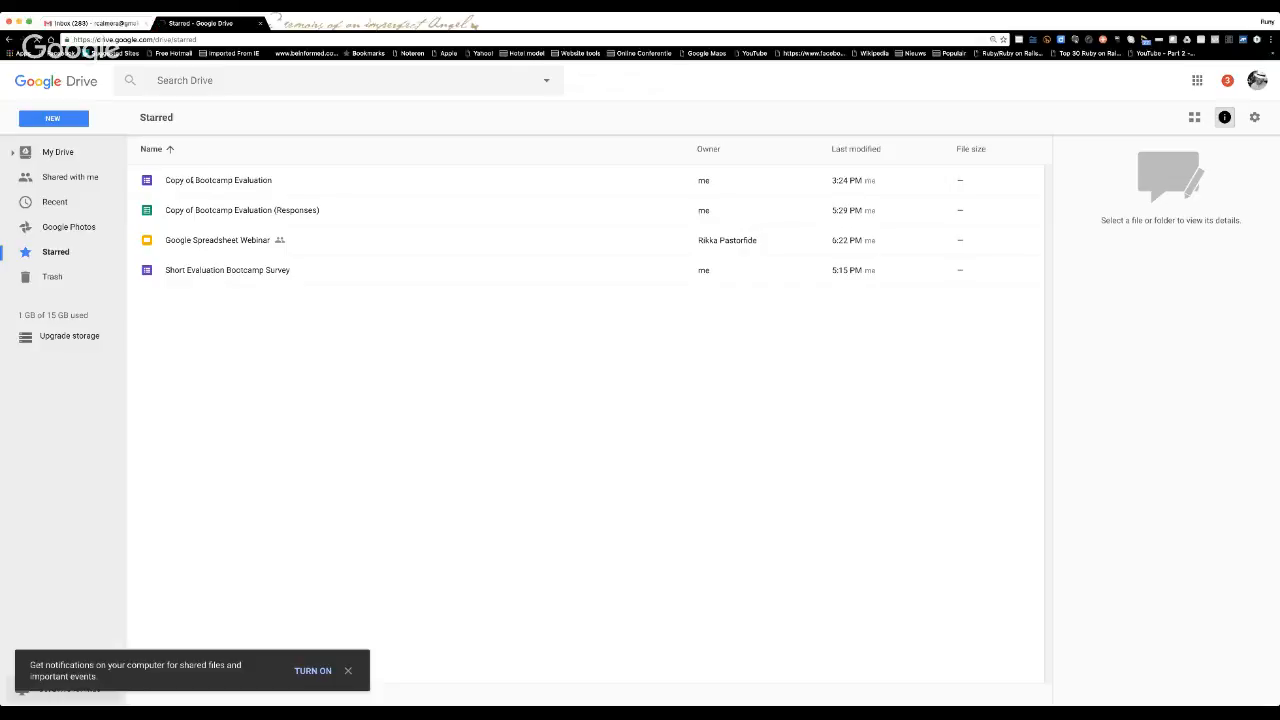
Open the "Copy of Bootcamp Evaluation" form from the starred files.
{"action": "left_click", "coordinate": [197, 180]}
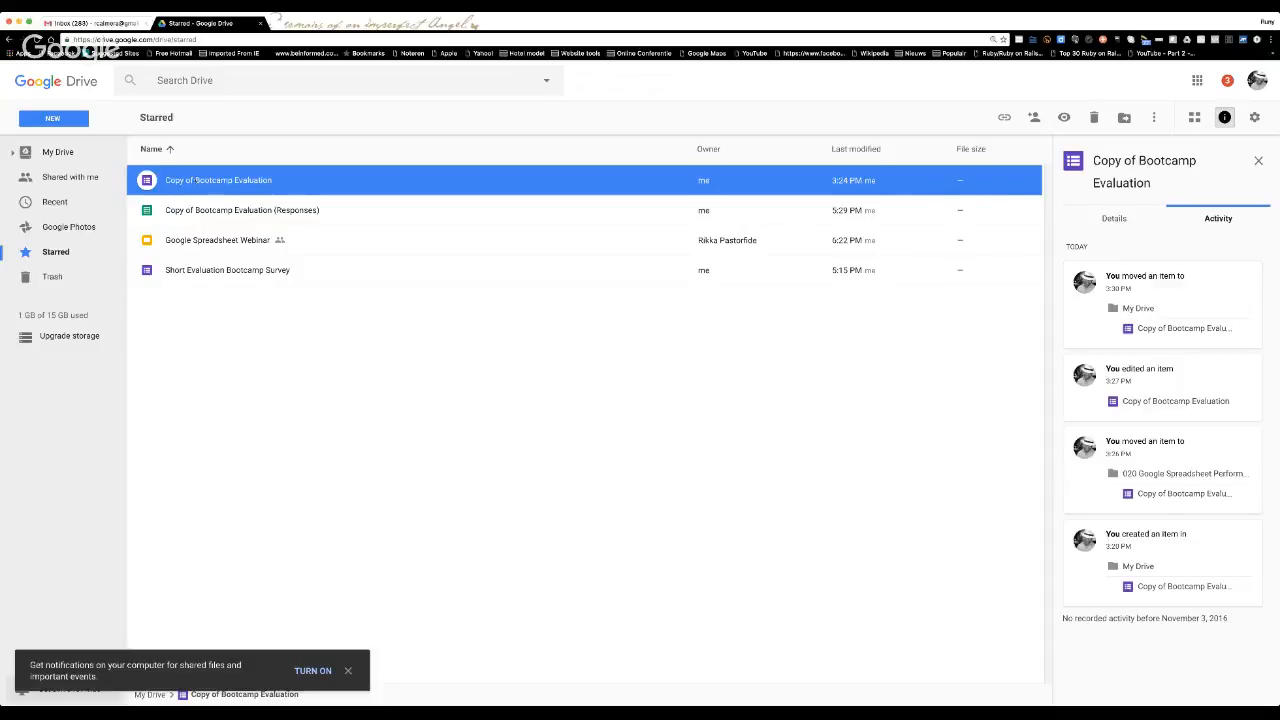
{"action": "left_click", "coordinate": [222, 209]}
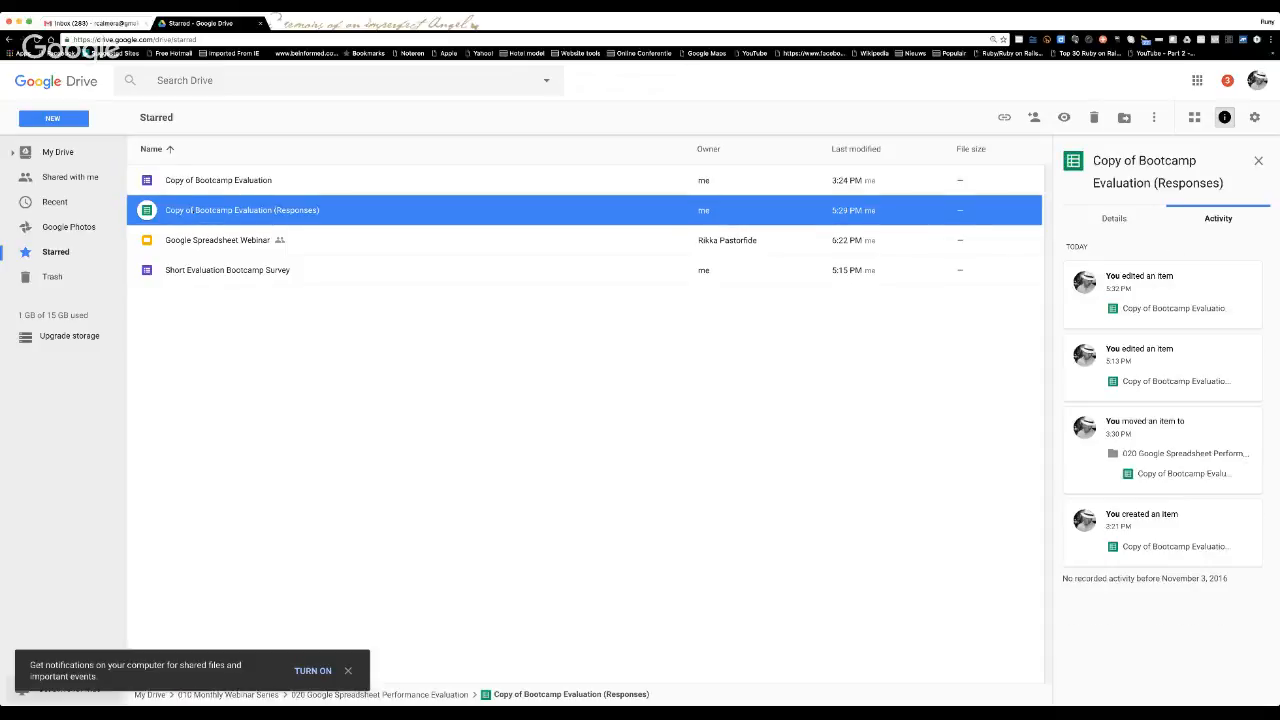
{"action": "left_click", "coordinate": [198, 182]}
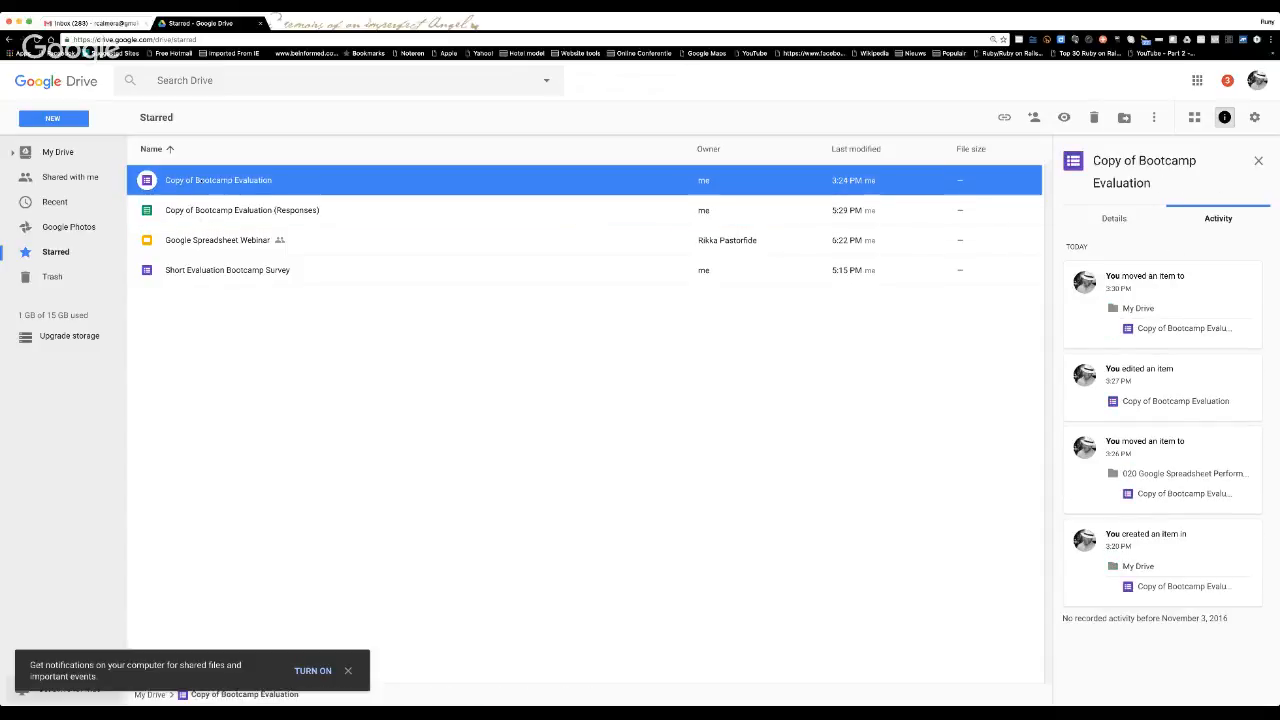
{"action": "left_click", "coordinate": [204, 210]}
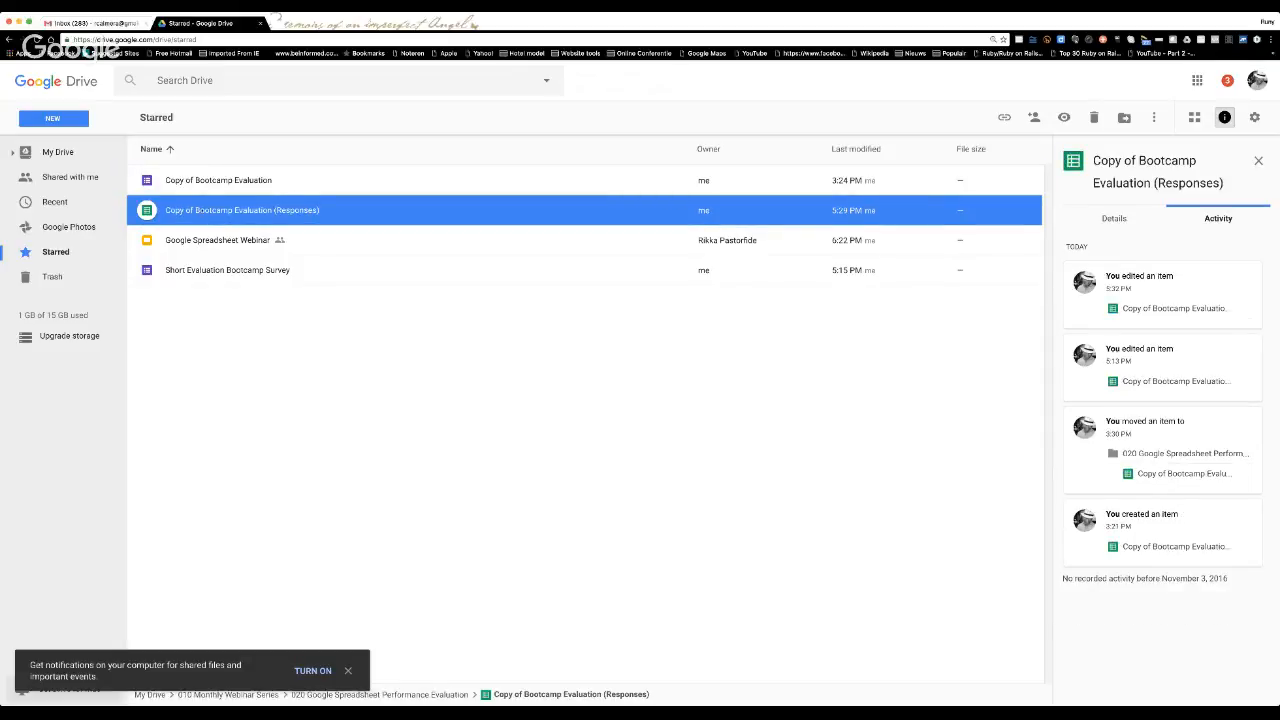
{"action": "double_click", "coordinate": [210, 180]}
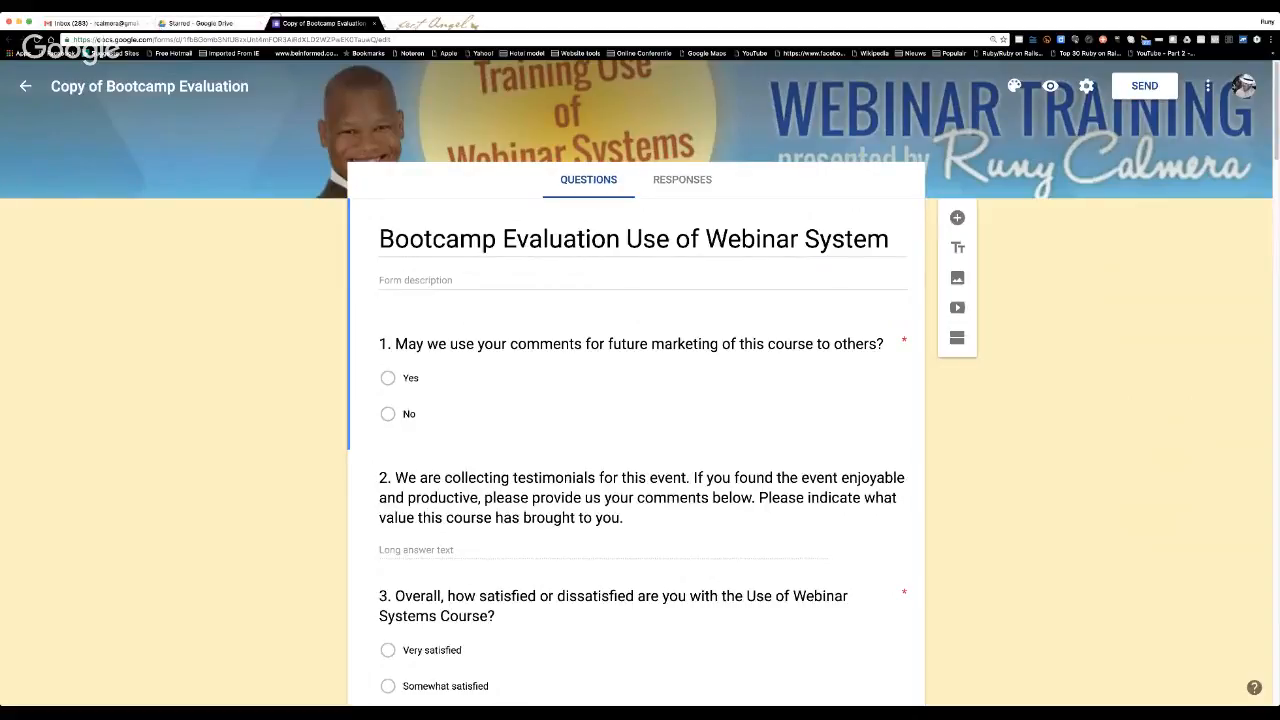
Look through all questions and answer options of the Bootcamp Evaluation form, including the opening questions a second time.
{"action": "left_click", "coordinate": [100, 40]}
{"action": "scroll", "coordinate": [527, 308], "scroll_direction": "down", "scroll_amount": 3}
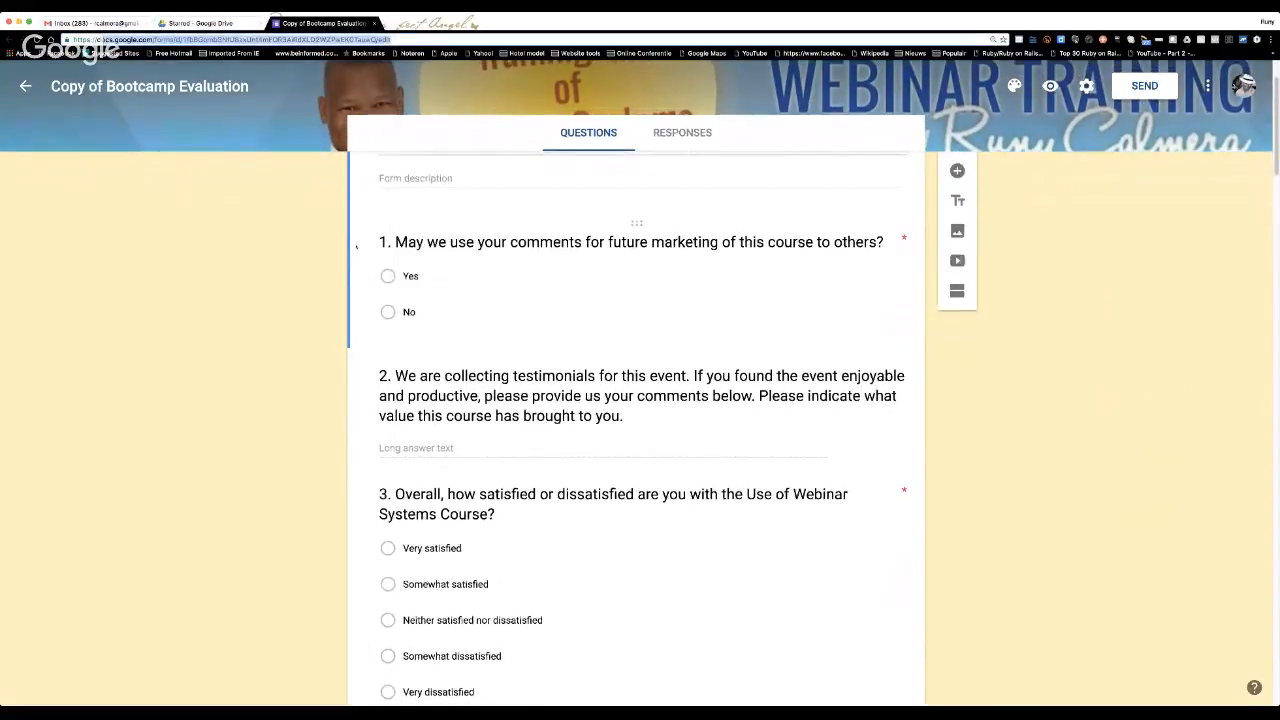
{"action": "scroll", "coordinate": [678, 236], "scroll_direction": "down", "scroll_amount": 3}
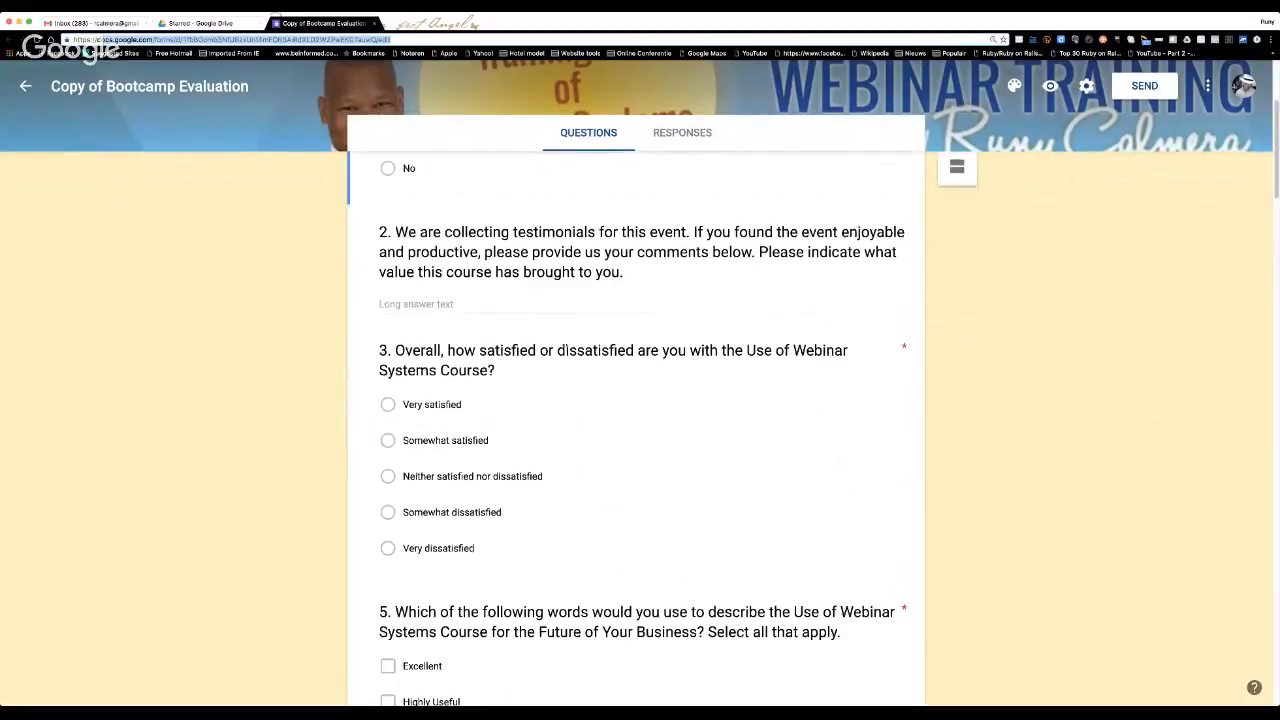
{"action": "scroll", "coordinate": [600, 350], "scroll_direction": "down", "scroll_amount": 3}
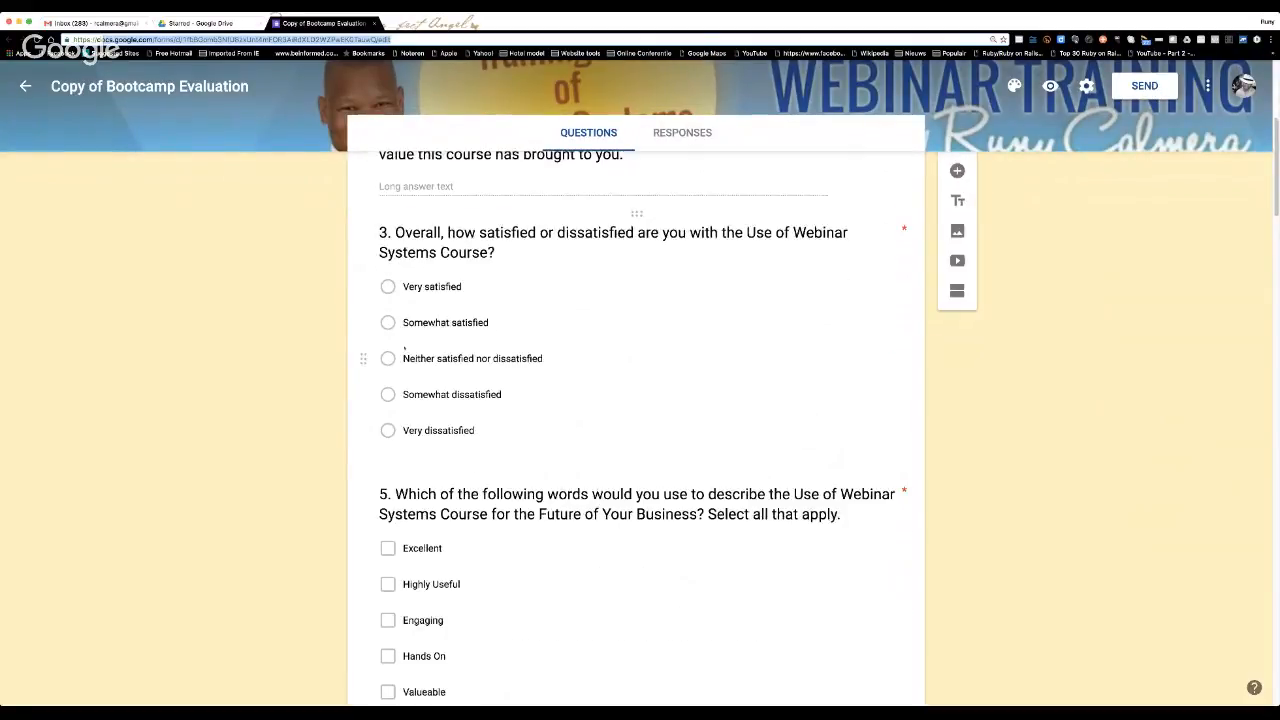
{"action": "scroll", "coordinate": [585, 360], "scroll_direction": "down", "scroll_amount": 5}
{"action": "scroll", "coordinate": [566, 371], "scroll_direction": "down", "scroll_amount": 5}
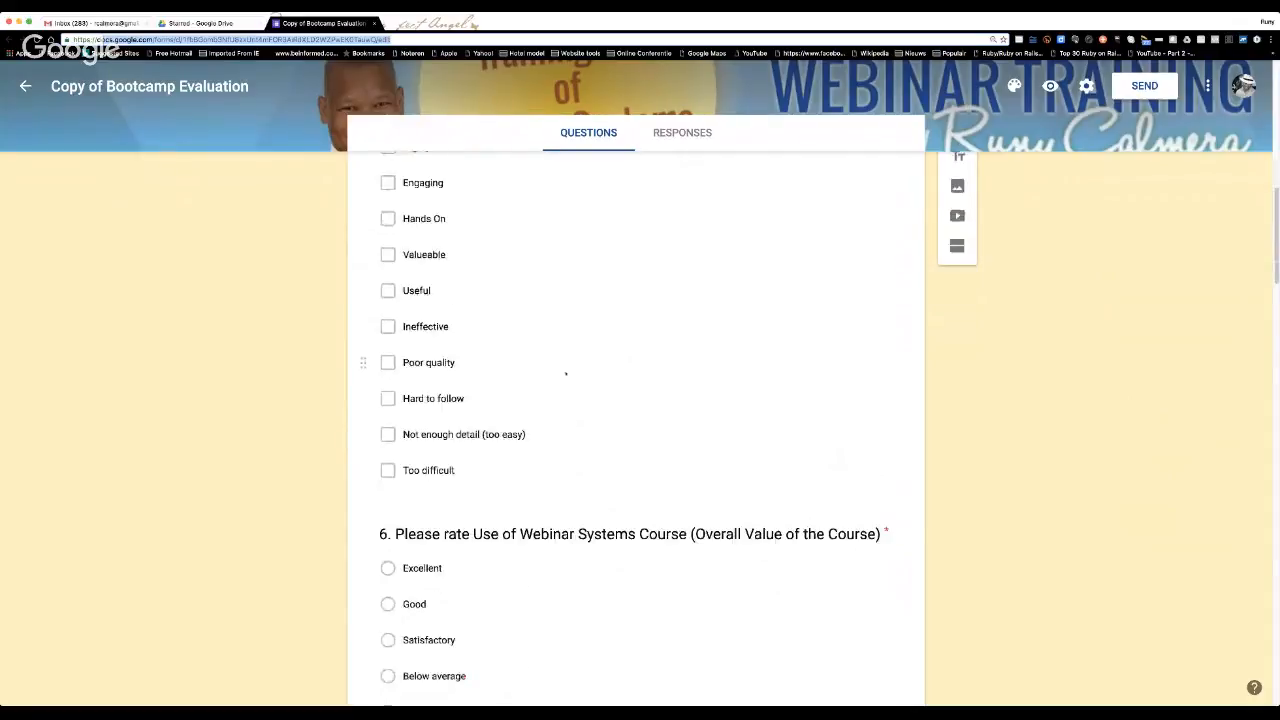
{"action": "scroll", "coordinate": [690, 376], "scroll_direction": "down", "scroll_amount": 5}
{"action": "scroll", "coordinate": [660, 381], "scroll_direction": "down", "scroll_amount": 3}
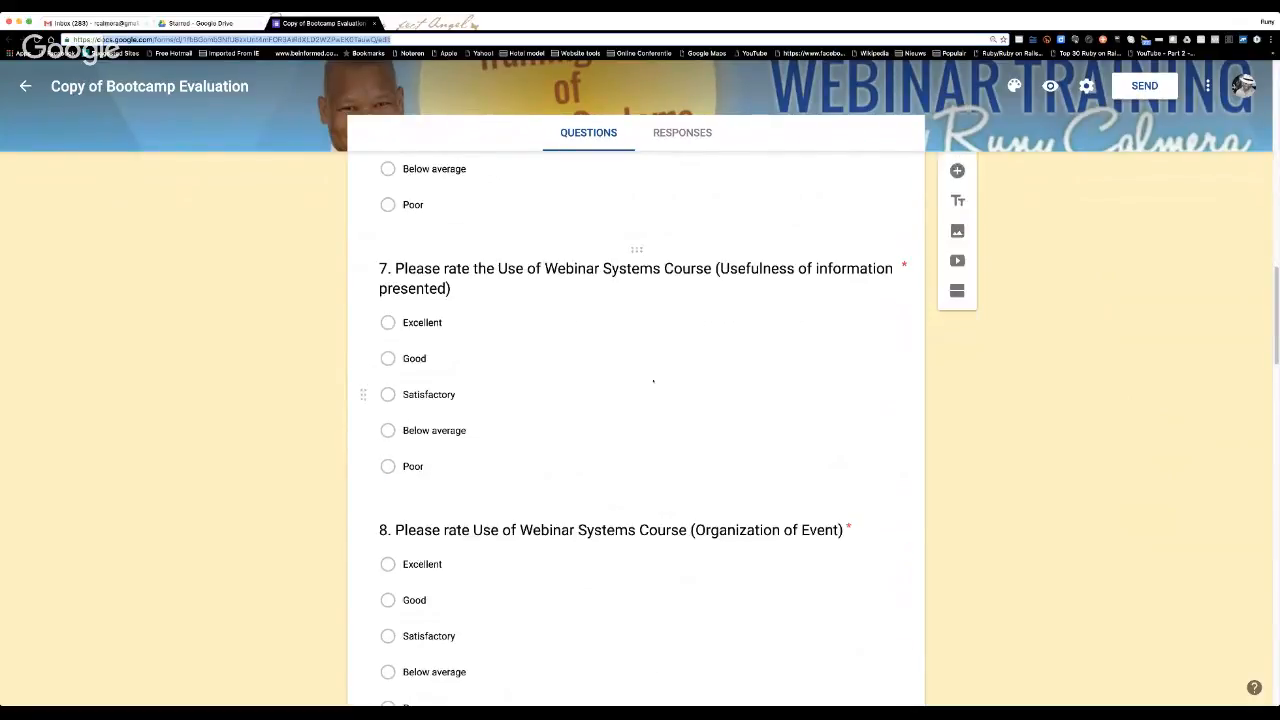
{"action": "scroll", "coordinate": [515, 320], "scroll_direction": "down", "scroll_amount": 3}
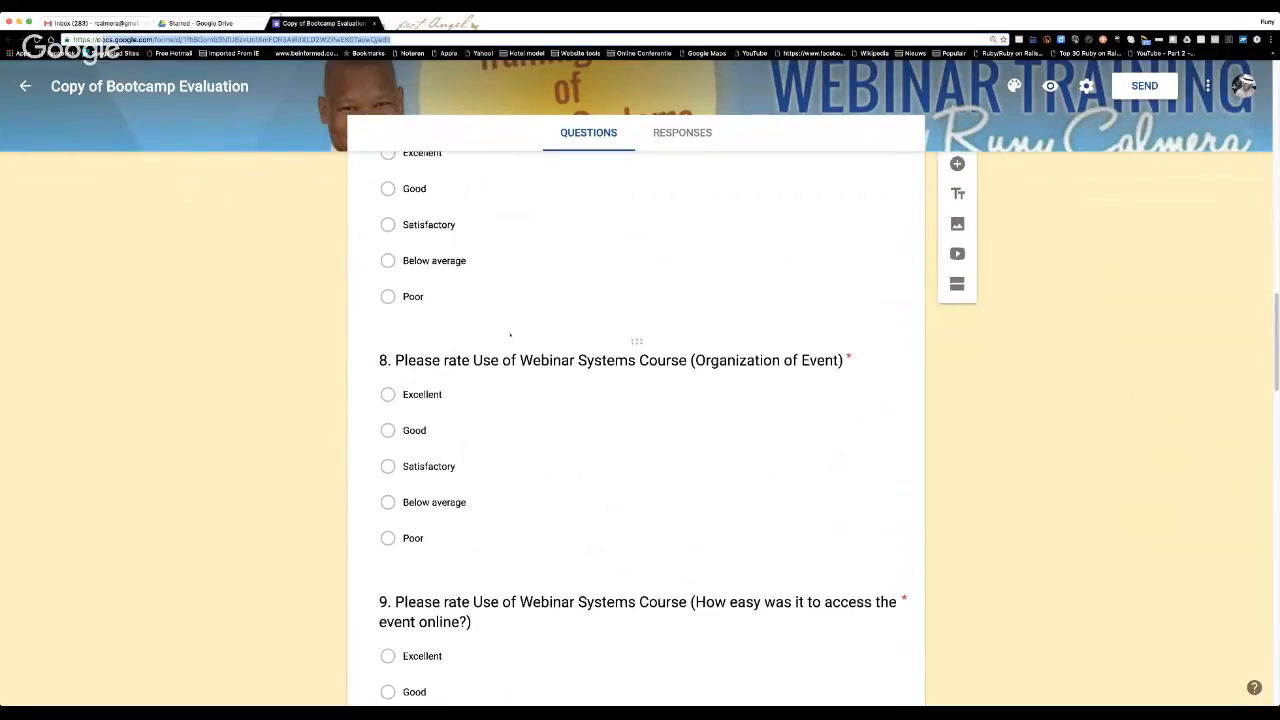
{"action": "scroll", "coordinate": [510, 334], "scroll_direction": "down", "scroll_amount": 1}
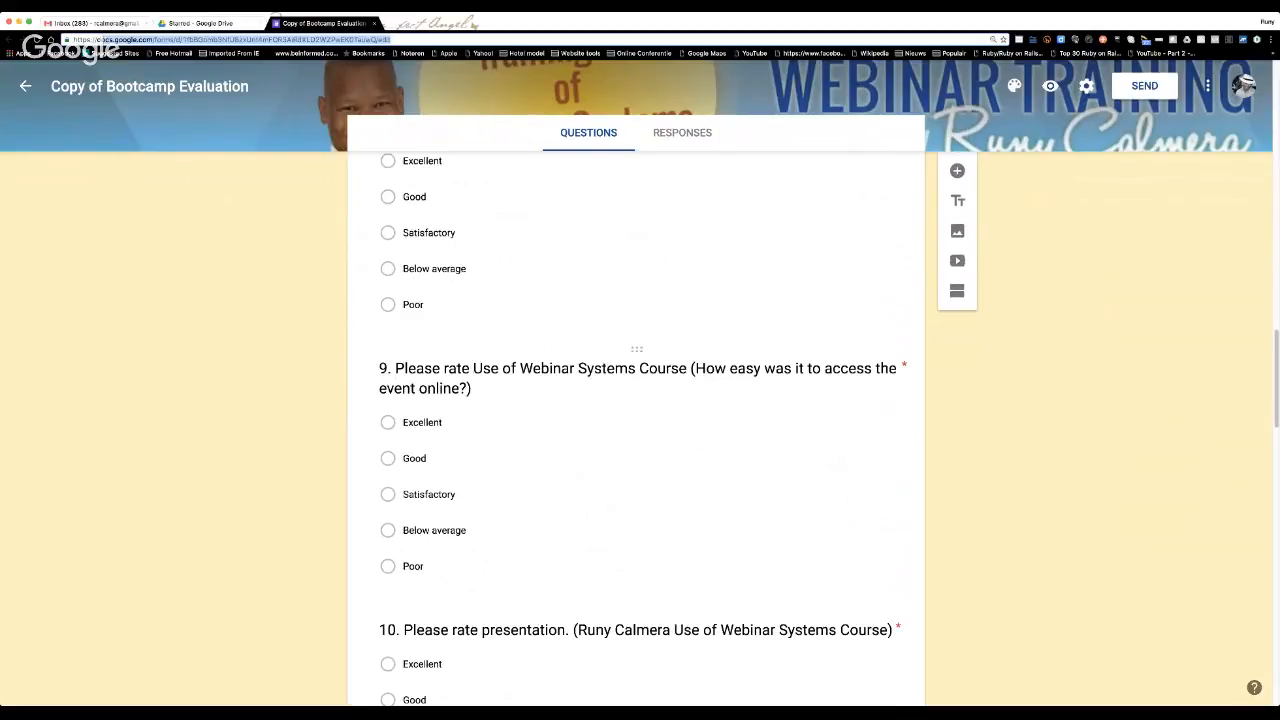
{"action": "scroll", "coordinate": [642, 408], "scroll_direction": "down", "scroll_amount": 3}
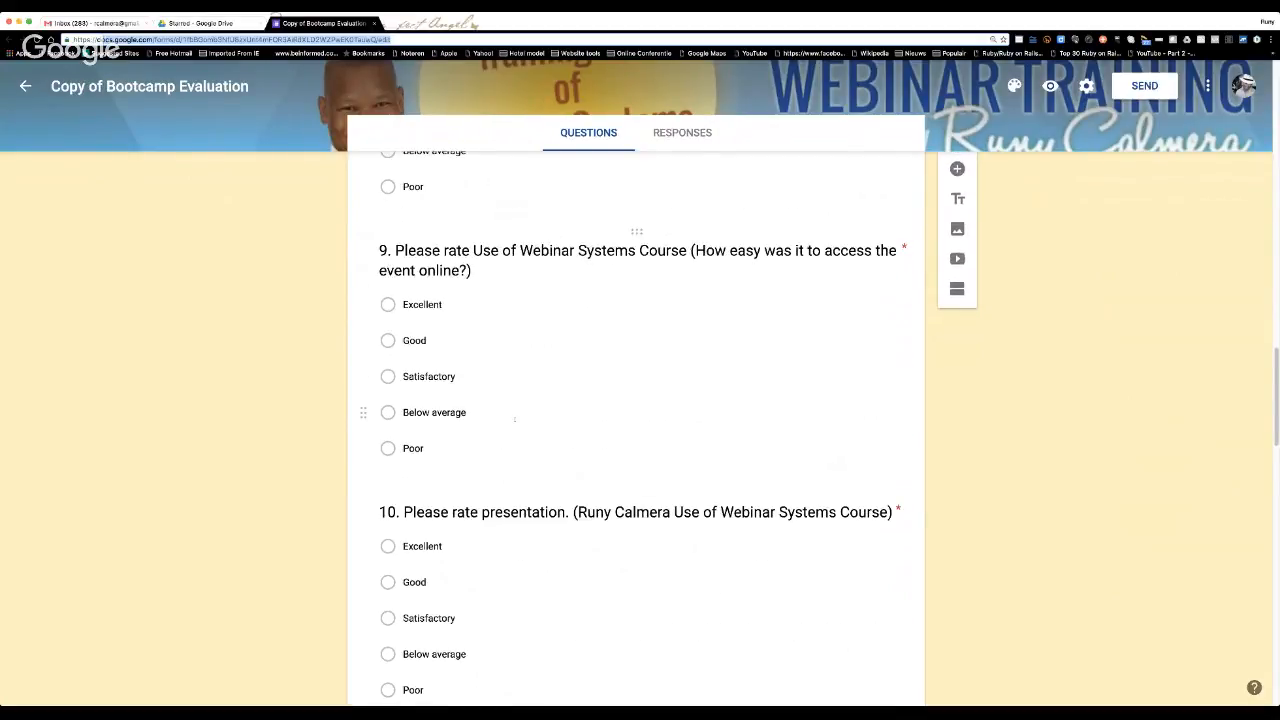
{"action": "scroll", "coordinate": [716, 404], "scroll_direction": "down", "scroll_amount": 4}
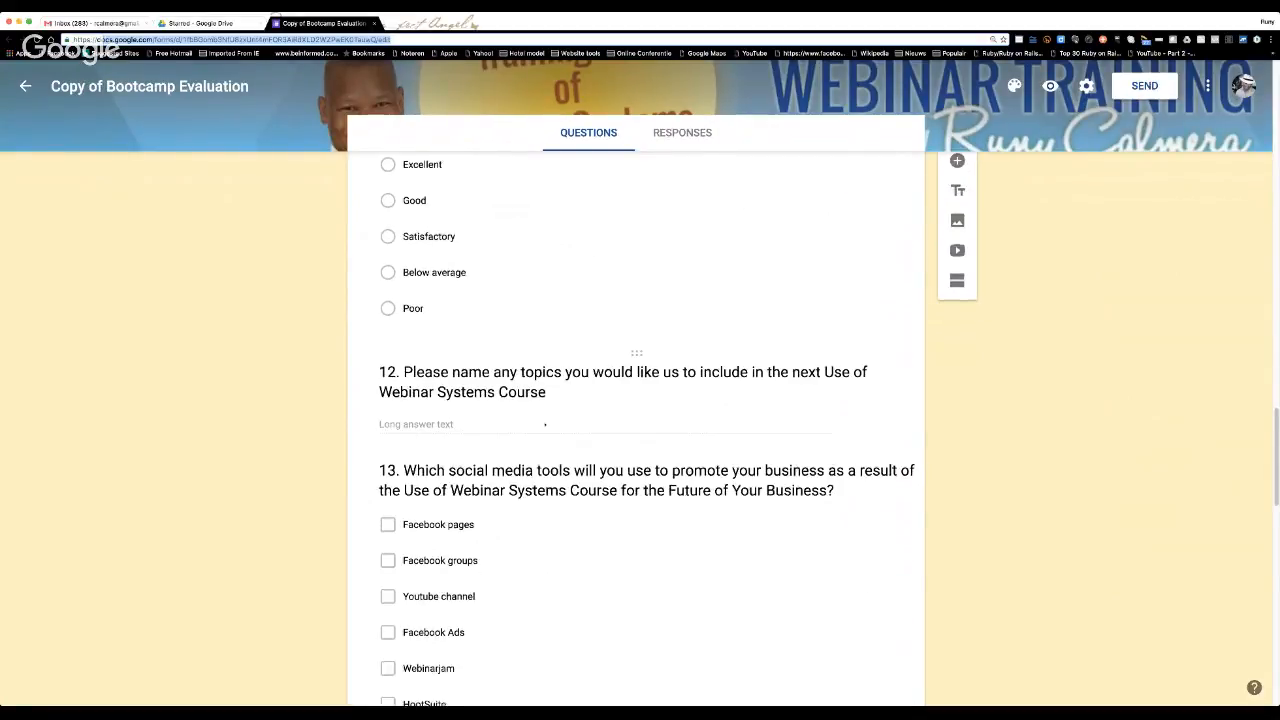
{"action": "scroll", "coordinate": [738, 424], "scroll_direction": "down", "scroll_amount": 7}
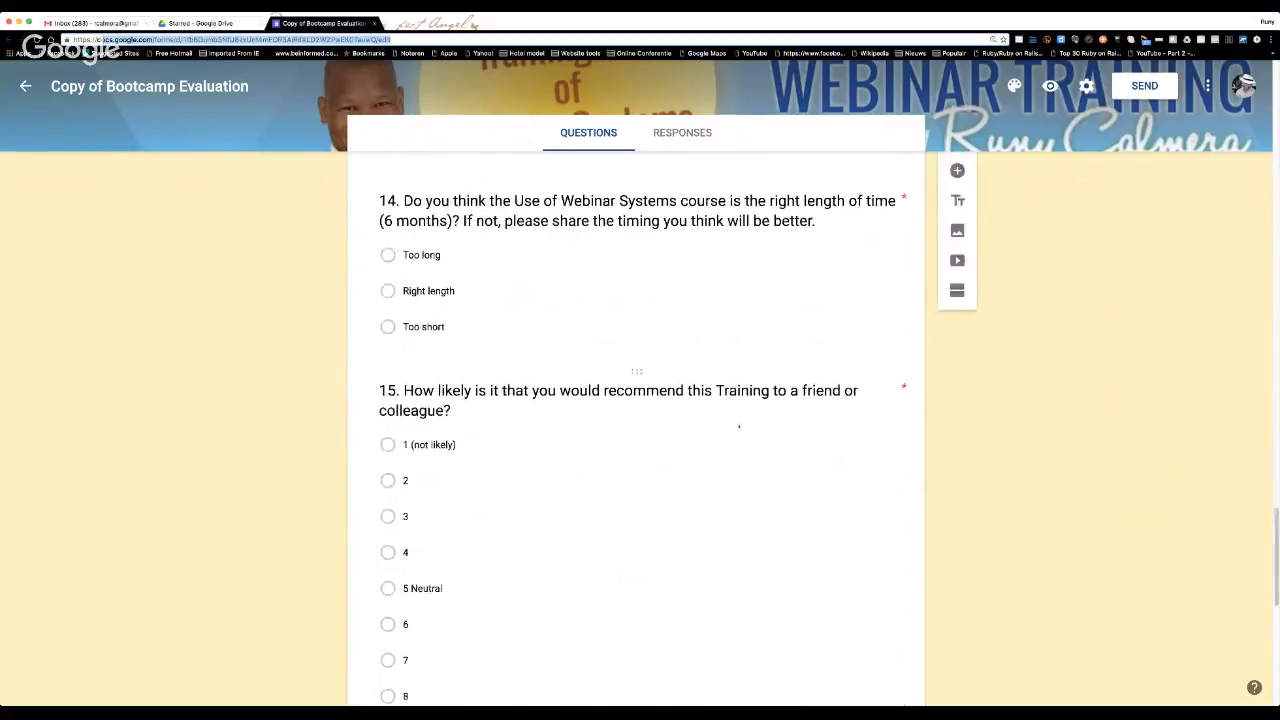
{"action": "scroll", "coordinate": [739, 426], "scroll_direction": "down", "scroll_amount": 3}
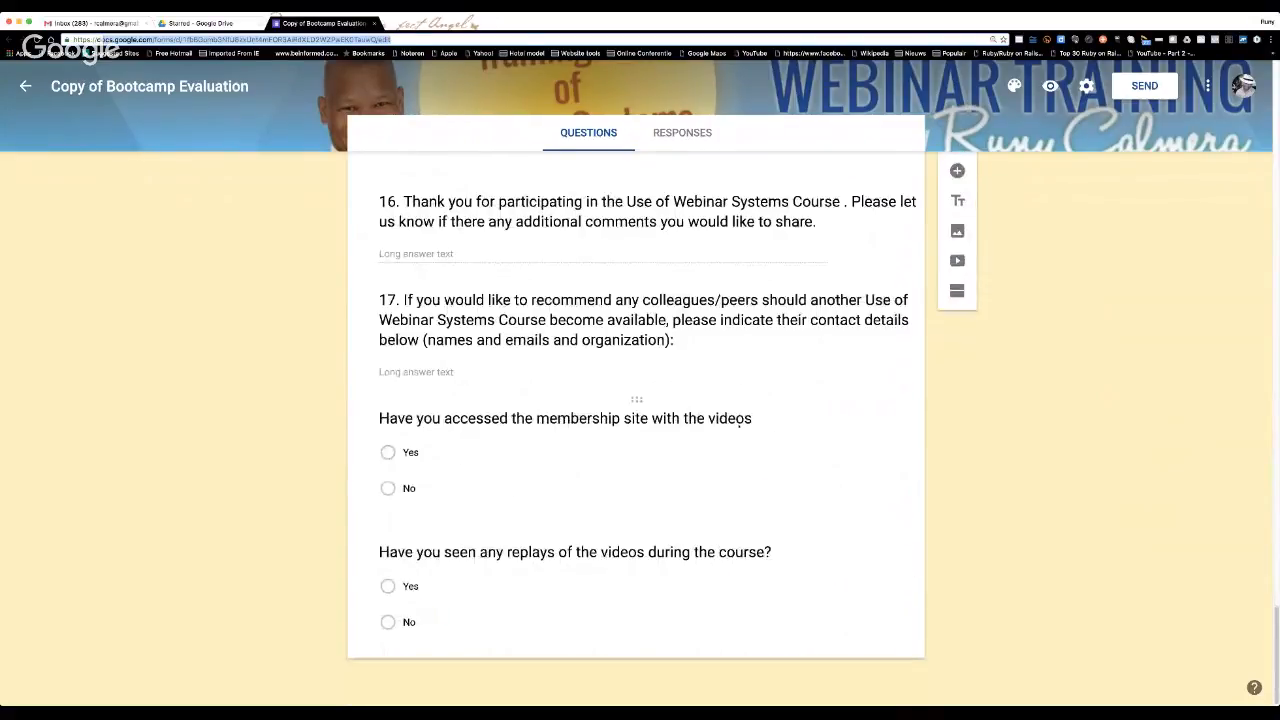
{"action": "scroll", "coordinate": [739, 426], "scroll_direction": "up", "scroll_amount": 5}
{"action": "scroll", "coordinate": [739, 427], "scroll_direction": "up", "scroll_amount": 20}
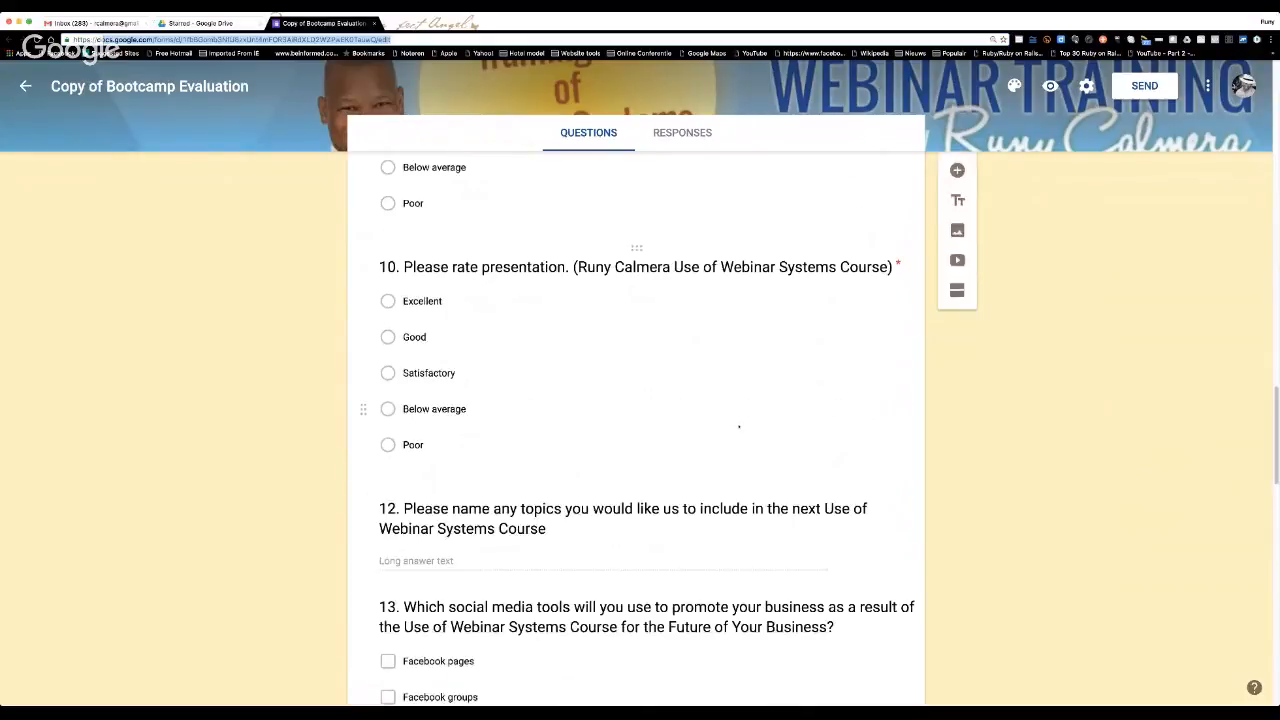
{"action": "scroll", "coordinate": [739, 427], "scroll_direction": "up", "scroll_amount": 10}
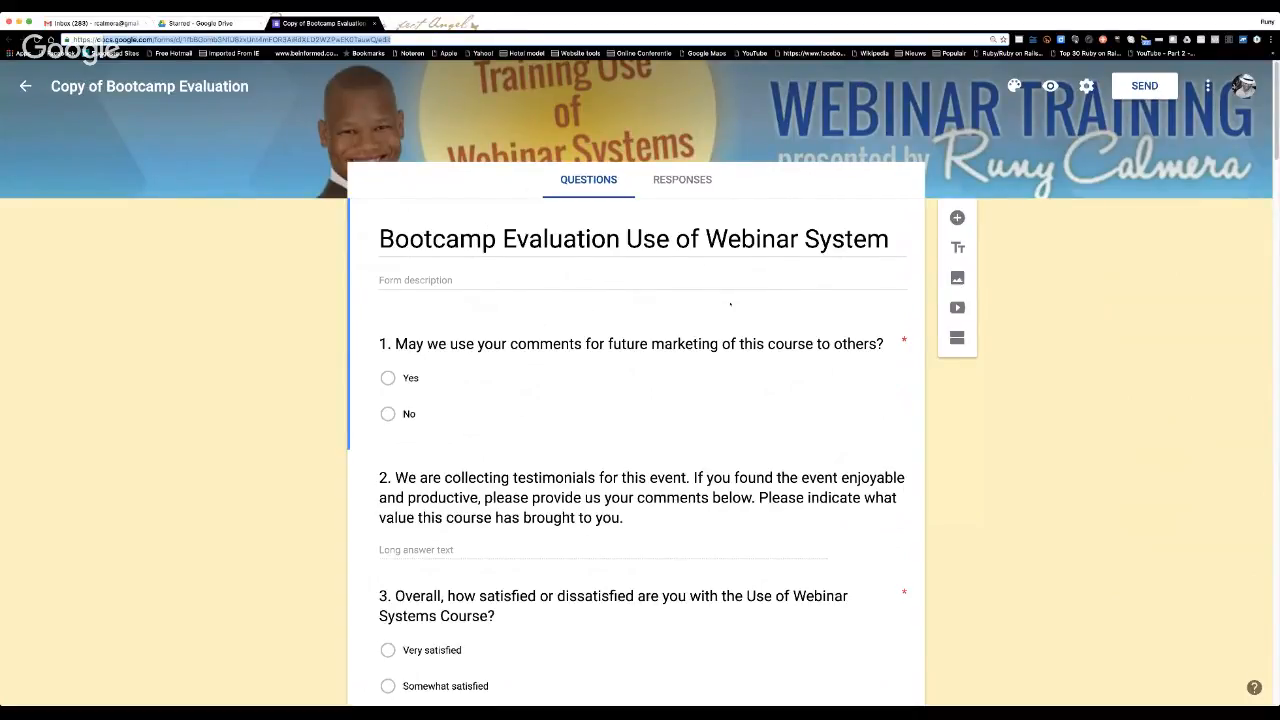
{"action": "scroll", "coordinate": [730, 304], "scroll_direction": "down", "scroll_amount": 3}
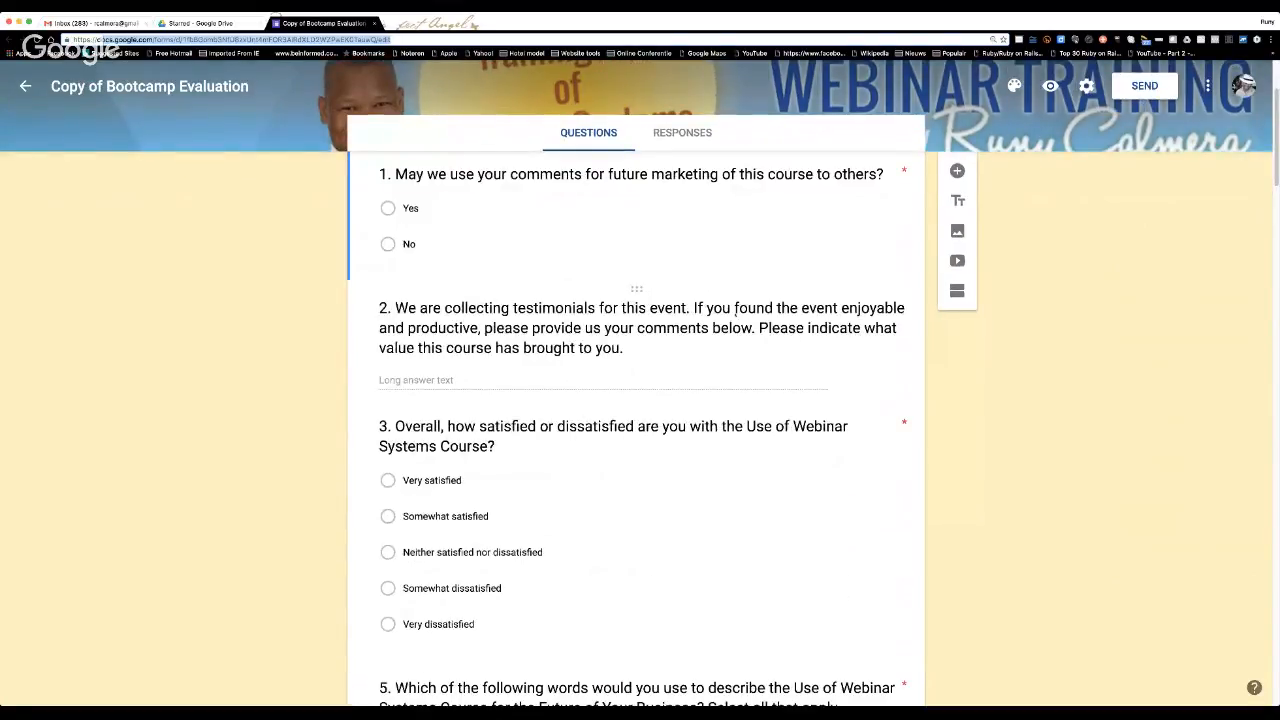
{"action": "scroll", "coordinate": [735, 312], "scroll_direction": "down", "scroll_amount": 5}
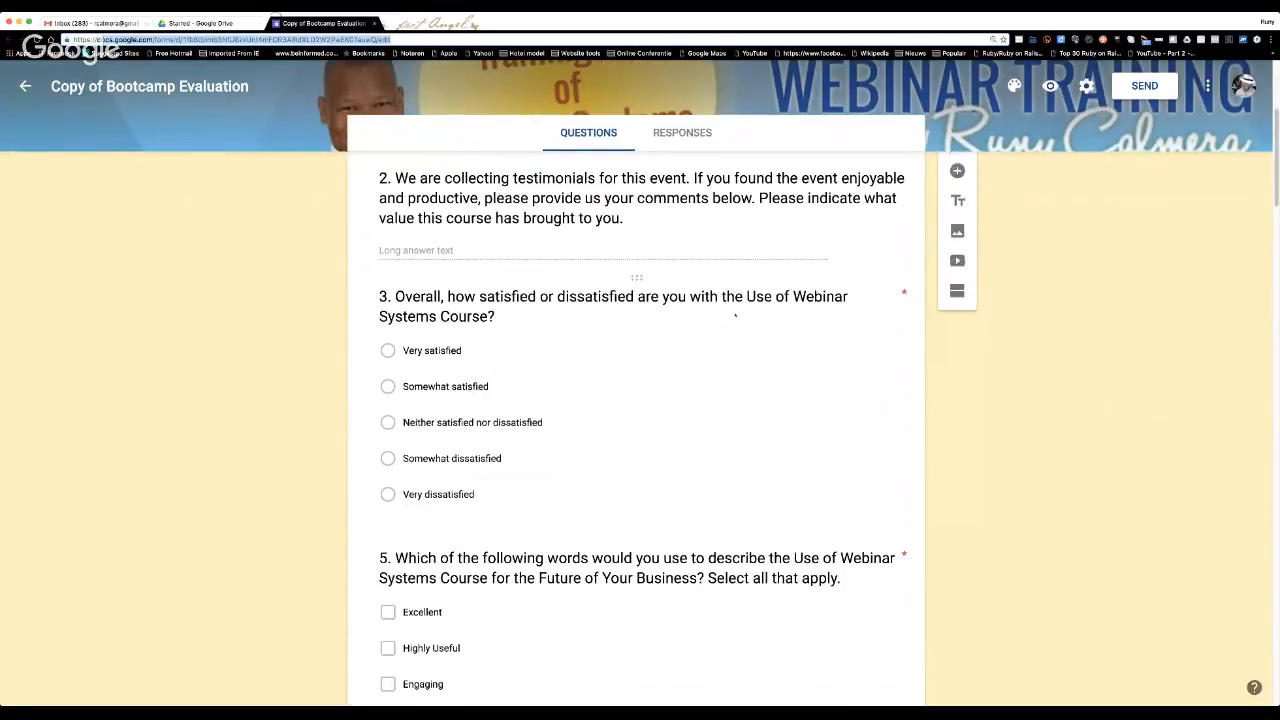
{"action": "scroll", "coordinate": [735, 315], "scroll_direction": "down", "scroll_amount": 4}
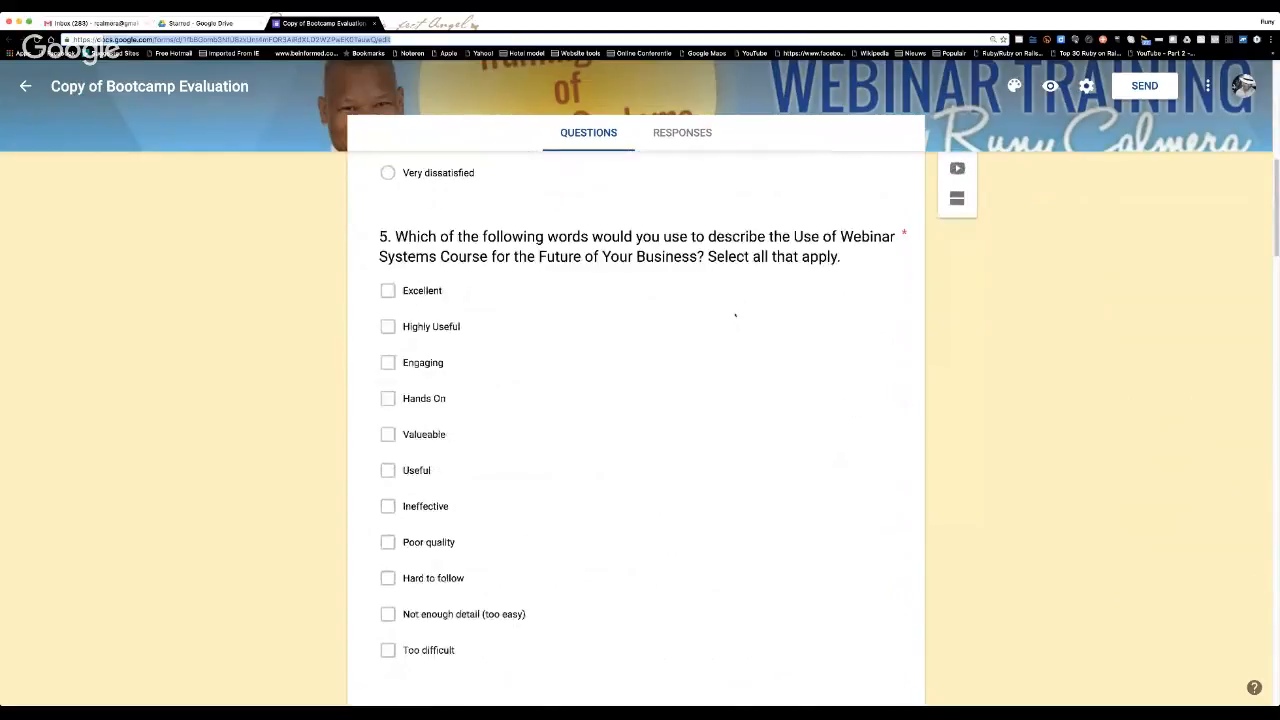
{"action": "scroll", "coordinate": [735, 315], "scroll_direction": "up", "scroll_amount": 10}
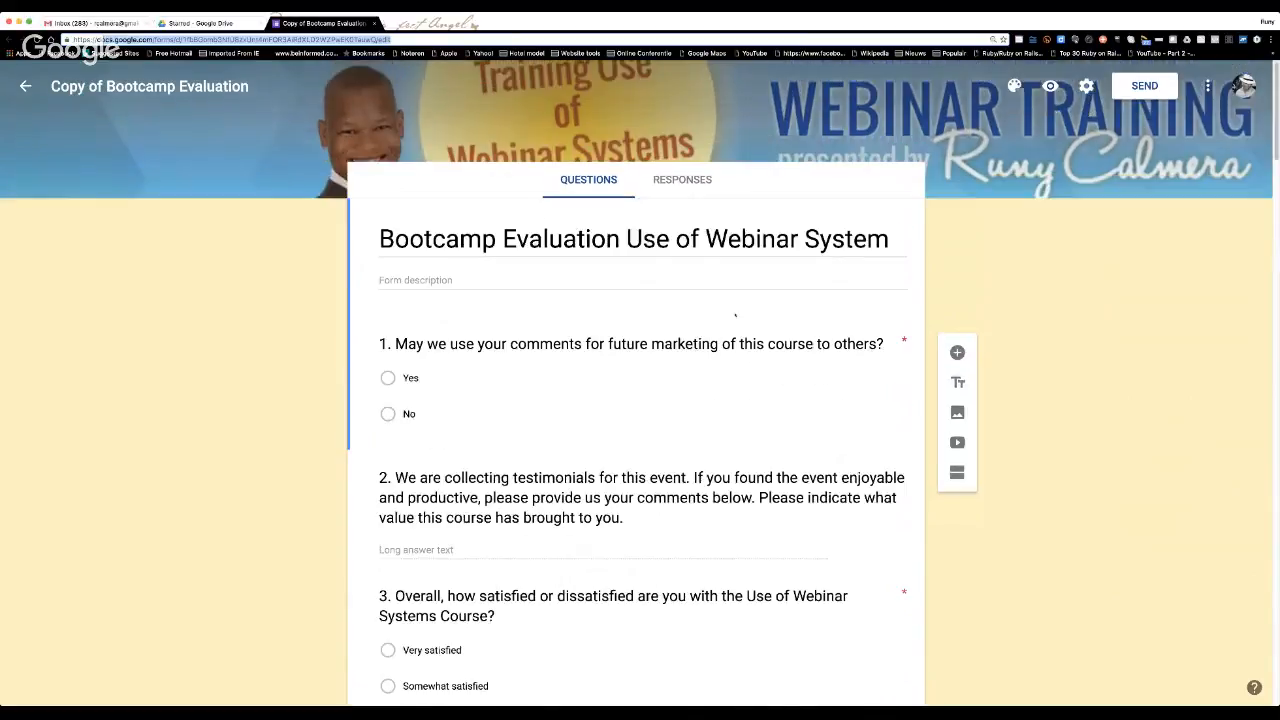
Open the form's linked responses spreadsheet in Google Sheets and select the second respondent's answer to question 3.
{"action": "left_click", "coordinate": [690, 180]}
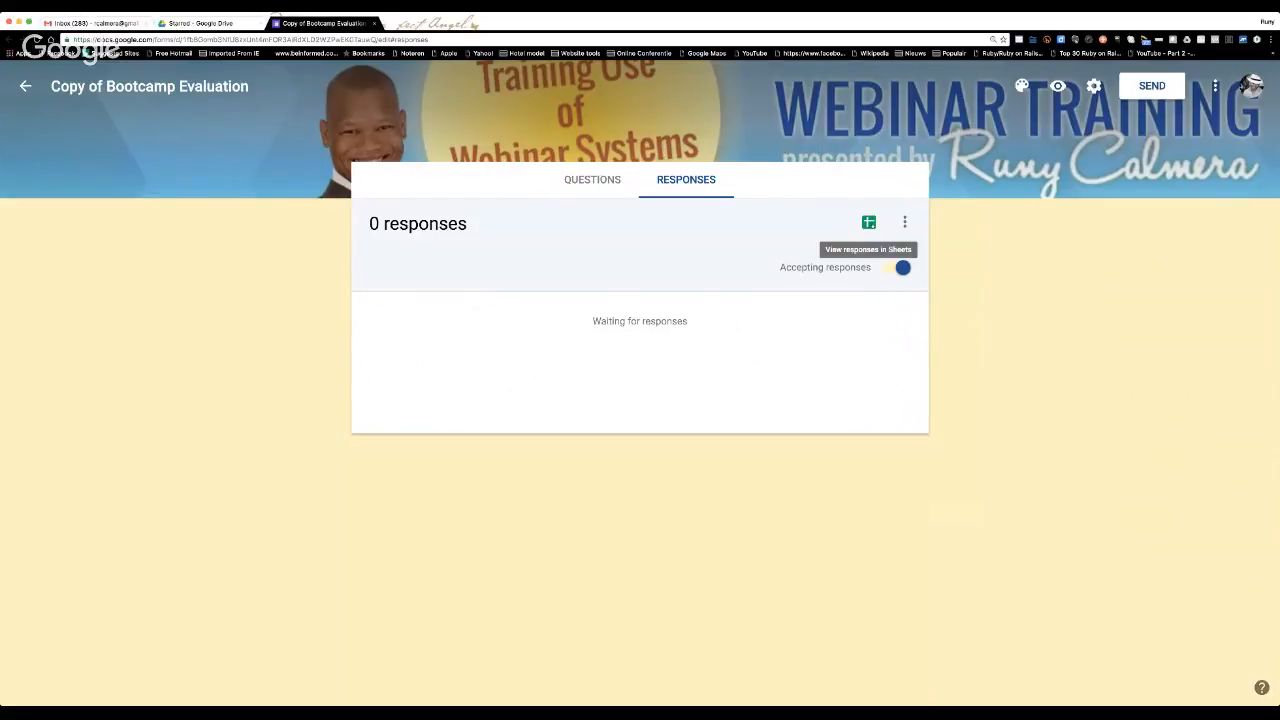
{"action": "left_click", "coordinate": [869, 222]}
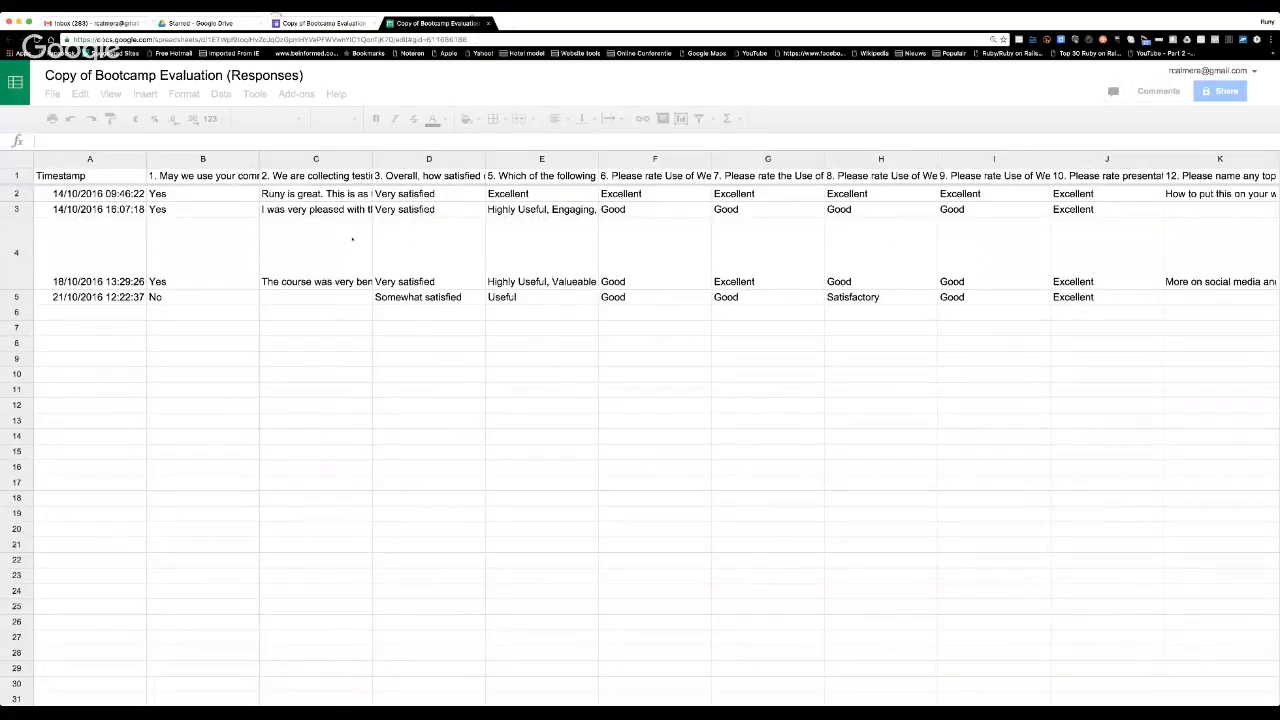
{"action": "left_click", "coordinate": [358, 237]}
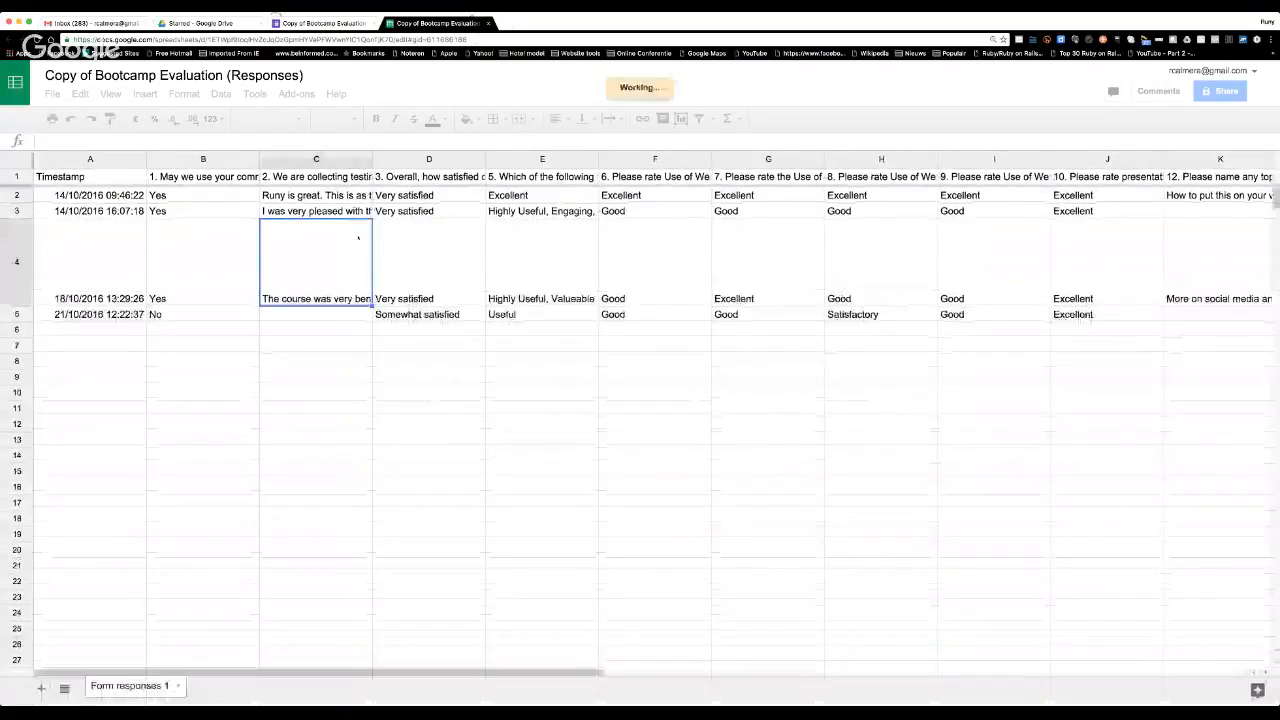
{"action": "left_click", "coordinate": [412, 214]}
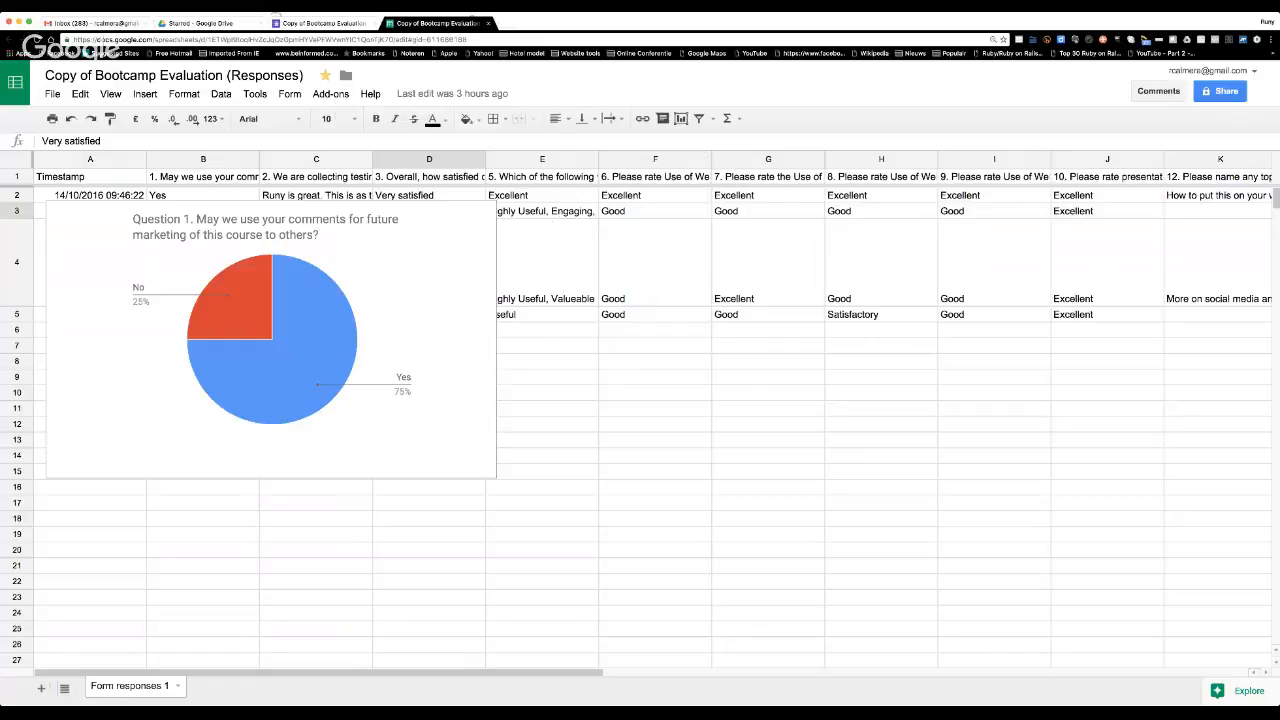
Return to the Bootcamp Evaluation form in Google Forms and view its first questions again.
{"action": "left_click", "coordinate": [322, 22]}
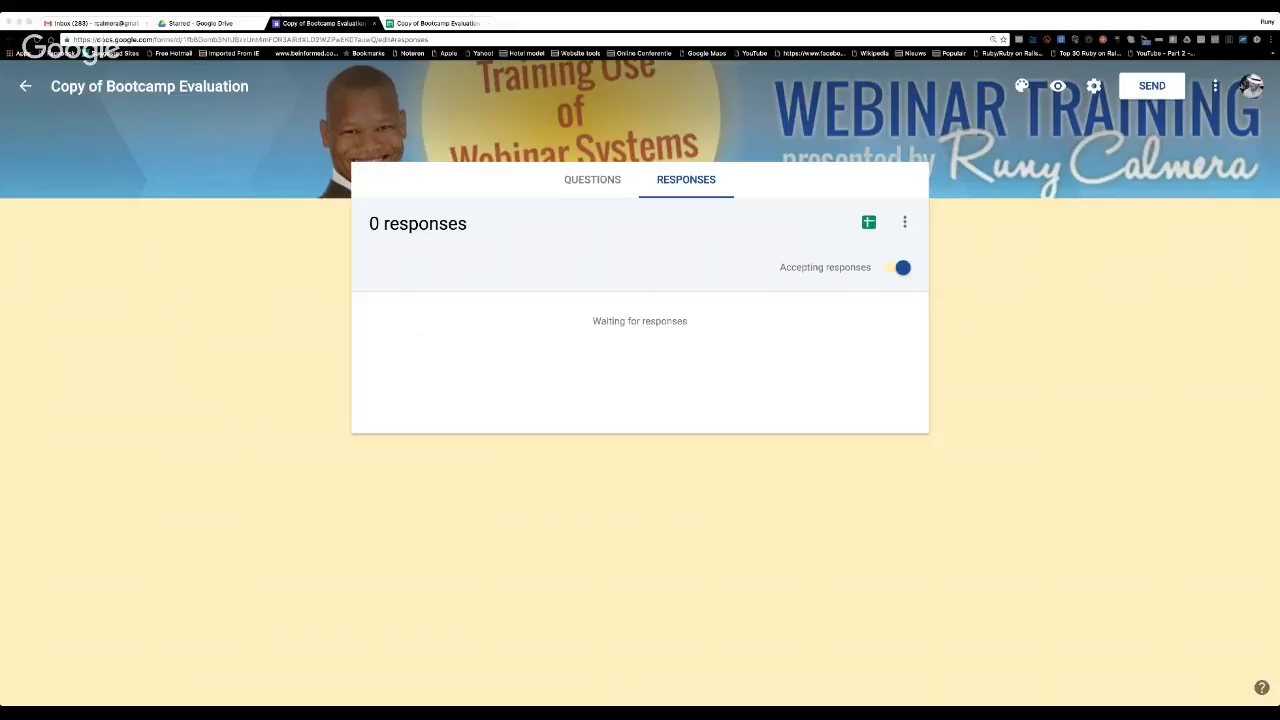
{"action": "left_click", "coordinate": [309, 88]}
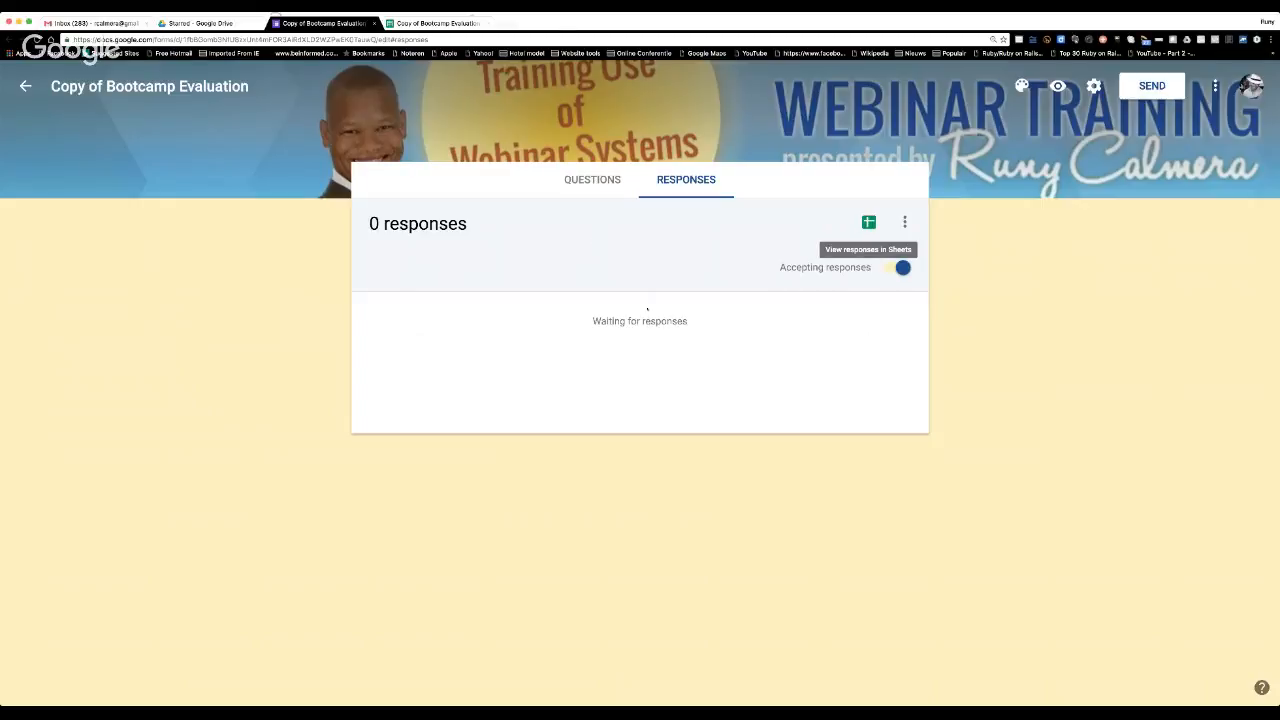
{"action": "left_click", "coordinate": [582, 177]}
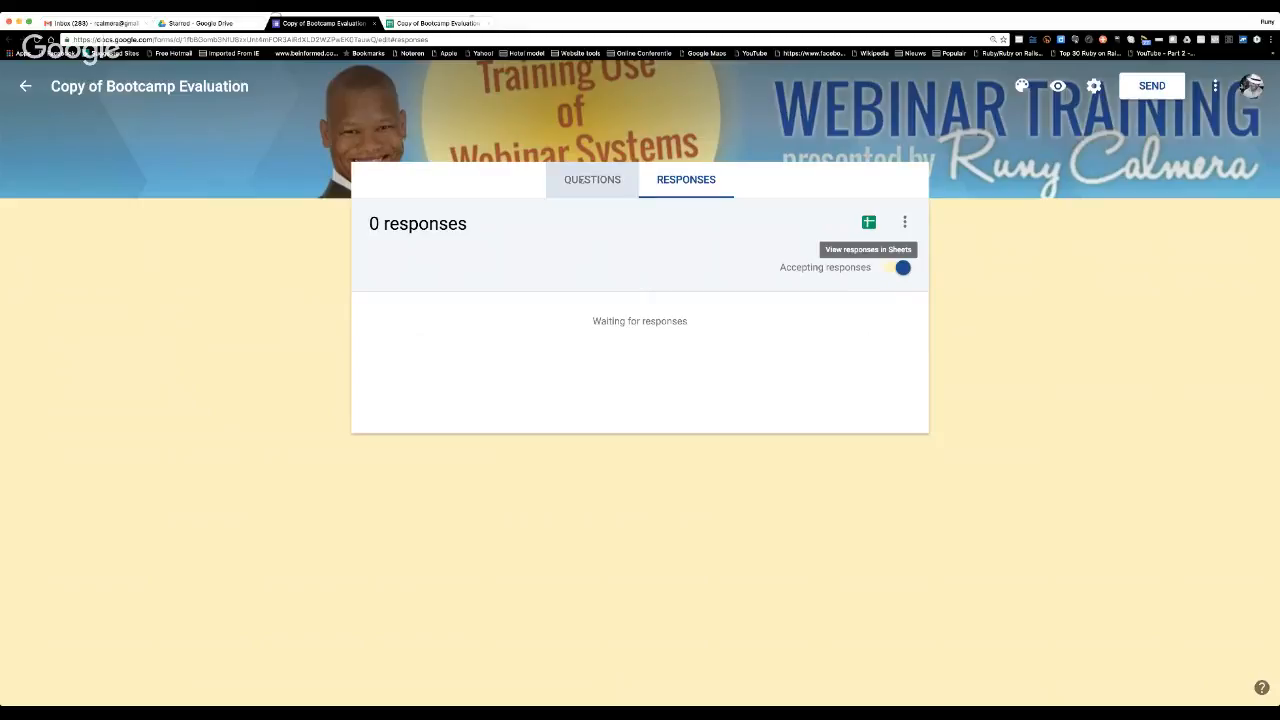
{"action": "scroll", "coordinate": [755, 325], "scroll_direction": "down", "scroll_amount": 2}
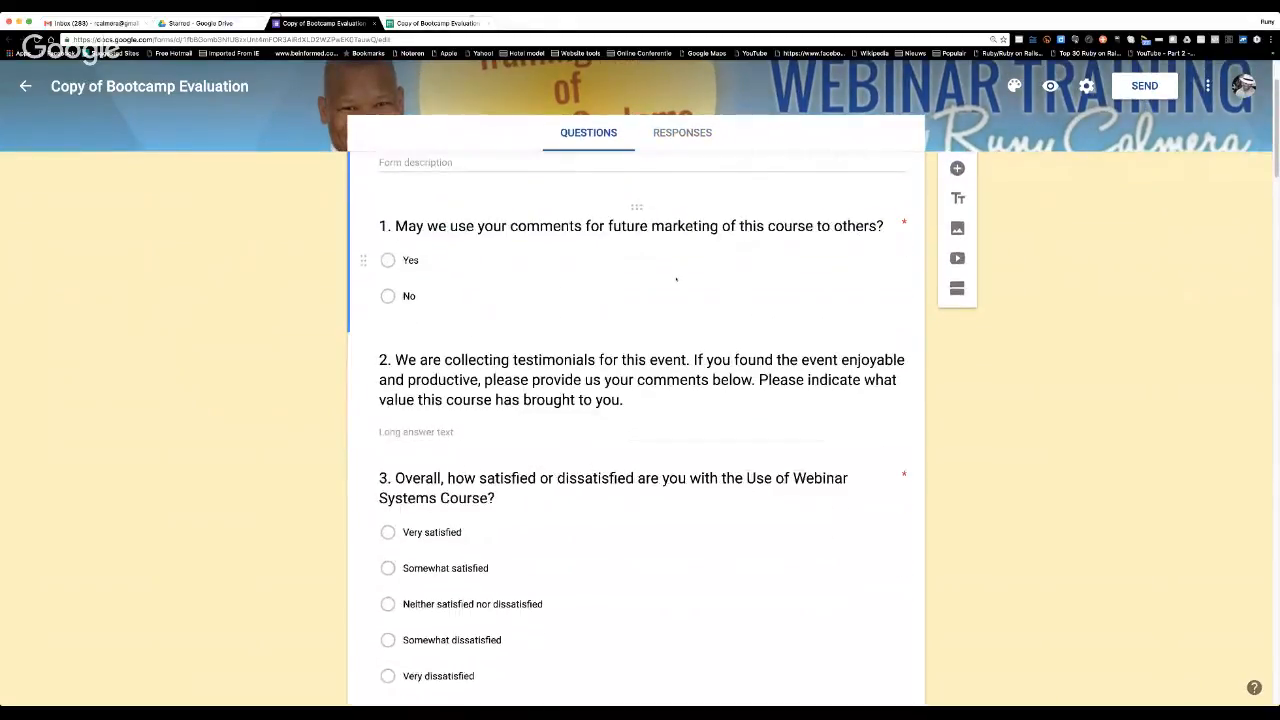
Go to the form's title and display the available theme colours, closing the palette without choosing one.
{"action": "scroll", "coordinate": [590, 280], "scroll_direction": "up", "scroll_amount": 2}
{"action": "scroll", "coordinate": [505, 283], "scroll_direction": "up", "scroll_amount": 2}
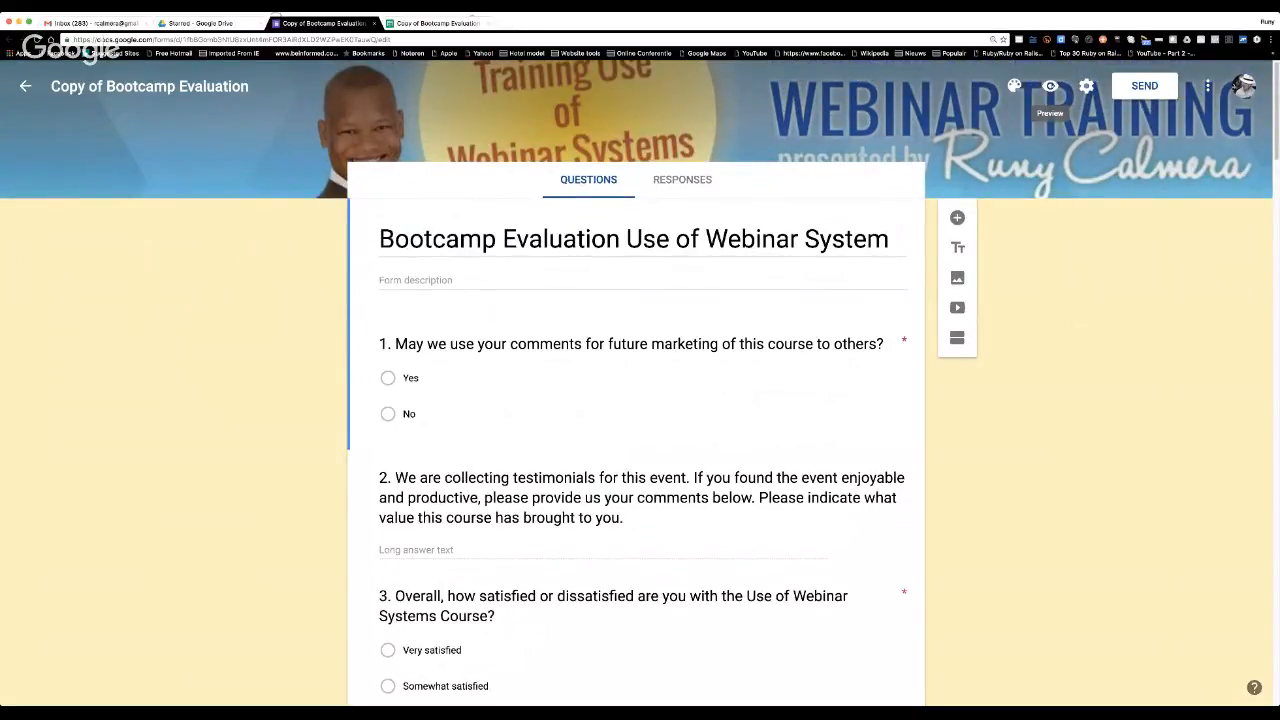
{"action": "left_click", "coordinate": [1014, 86]}
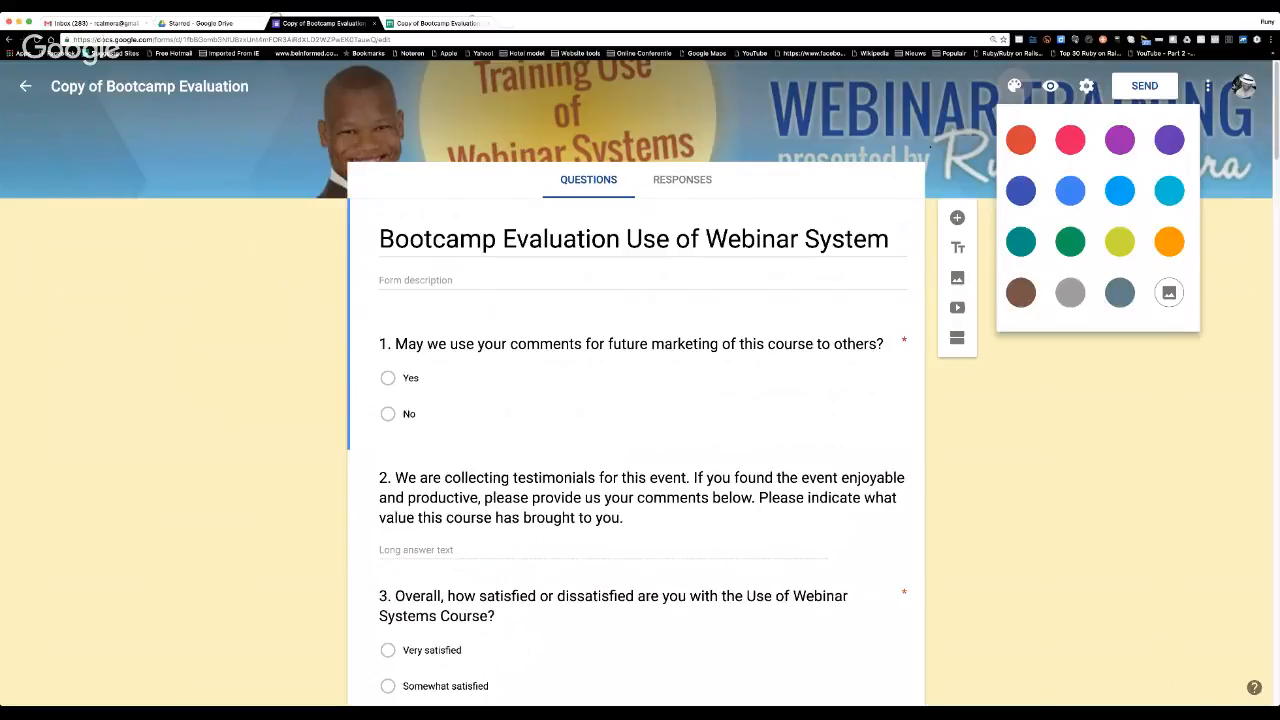
{"action": "left_click", "coordinate": [919, 116]}
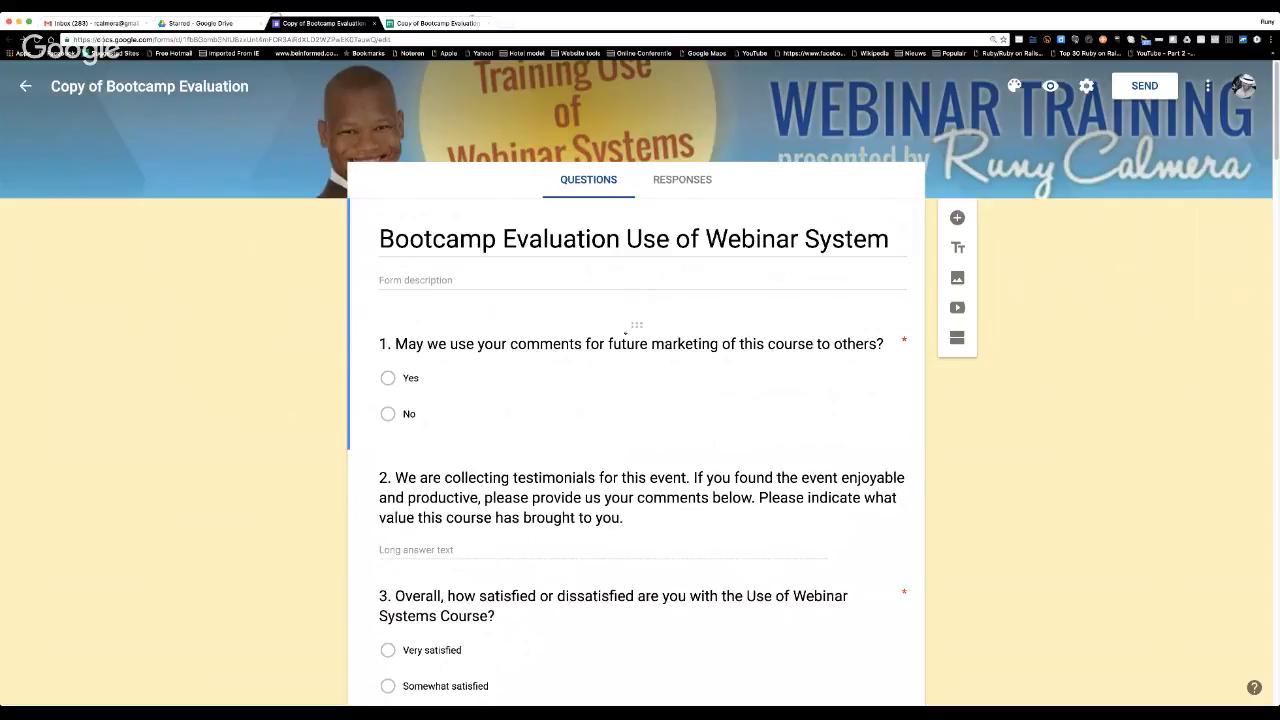
Open question 1 for editing, look through the form down to its last questions, and return to the form's title.
{"action": "mouse_move", "coordinate": [636, 326]}
{"action": "left_mouse_down"}
{"action": "mouse_move", "coordinate": [636, 444]}
{"action": "mouse_move", "coordinate": [648, 304]}
{"action": "left_mouse_up"}
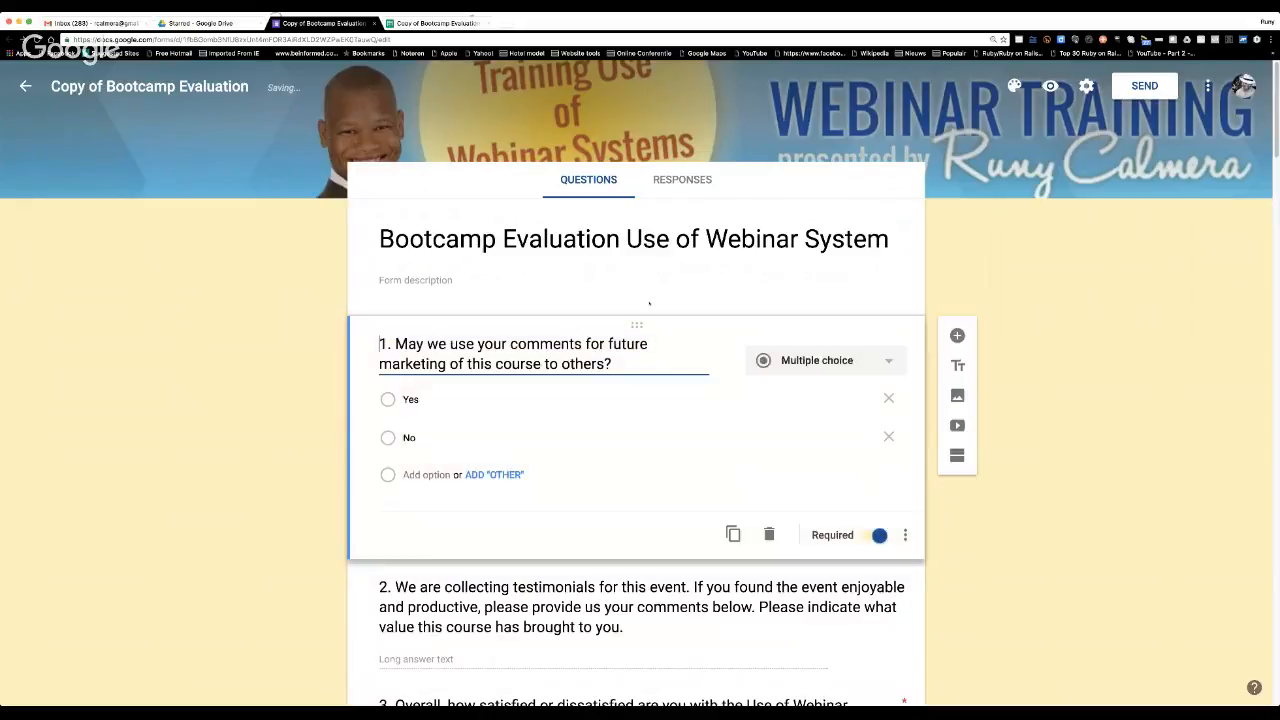
{"action": "scroll", "coordinate": [707, 319], "scroll_direction": "down", "scroll_amount": 3}
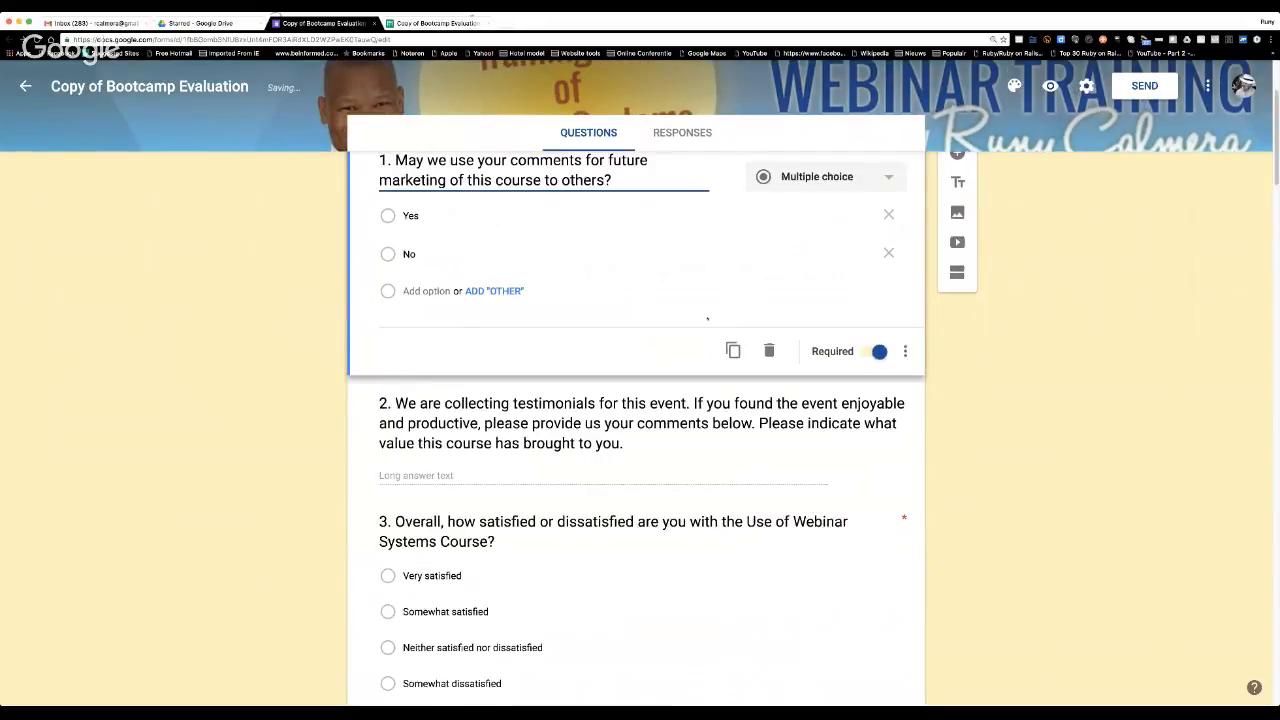
{"action": "scroll", "coordinate": [707, 319], "scroll_direction": "down", "scroll_amount": 20}
{"action": "scroll", "coordinate": [707, 319], "scroll_direction": "down", "scroll_amount": 20}
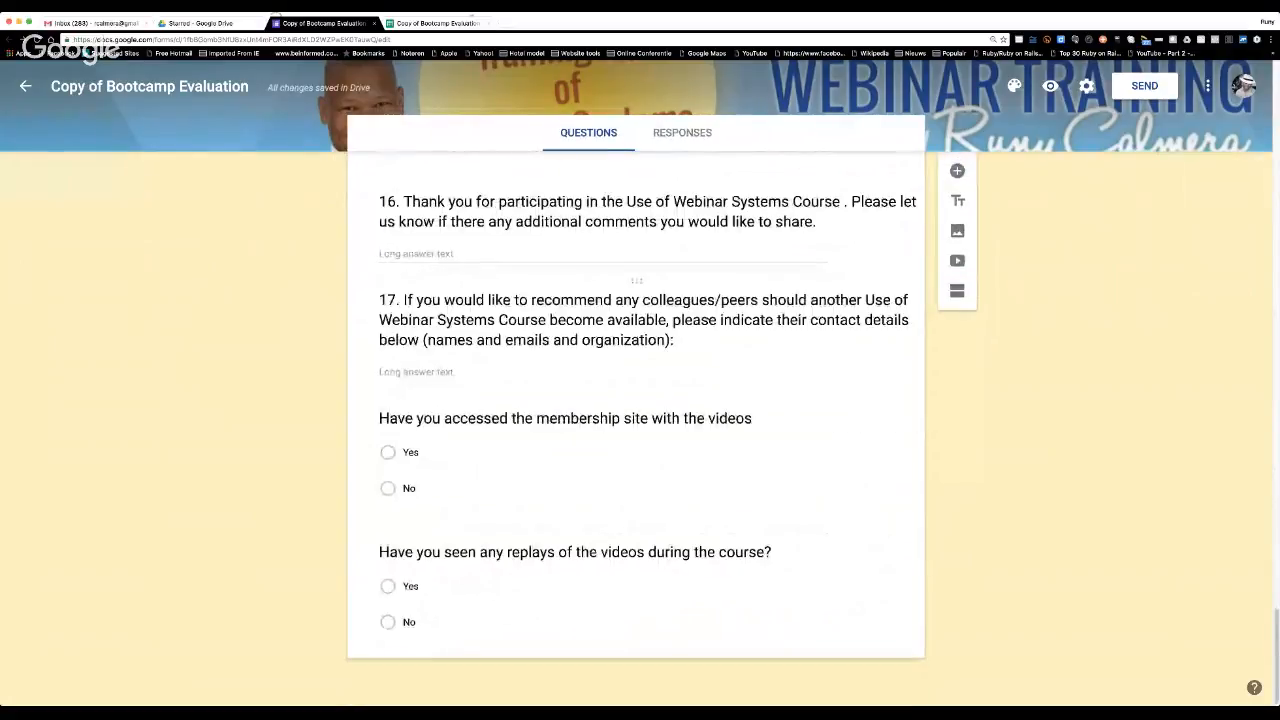
{"action": "scroll", "coordinate": [706, 346], "scroll_direction": "up", "scroll_amount": 20}
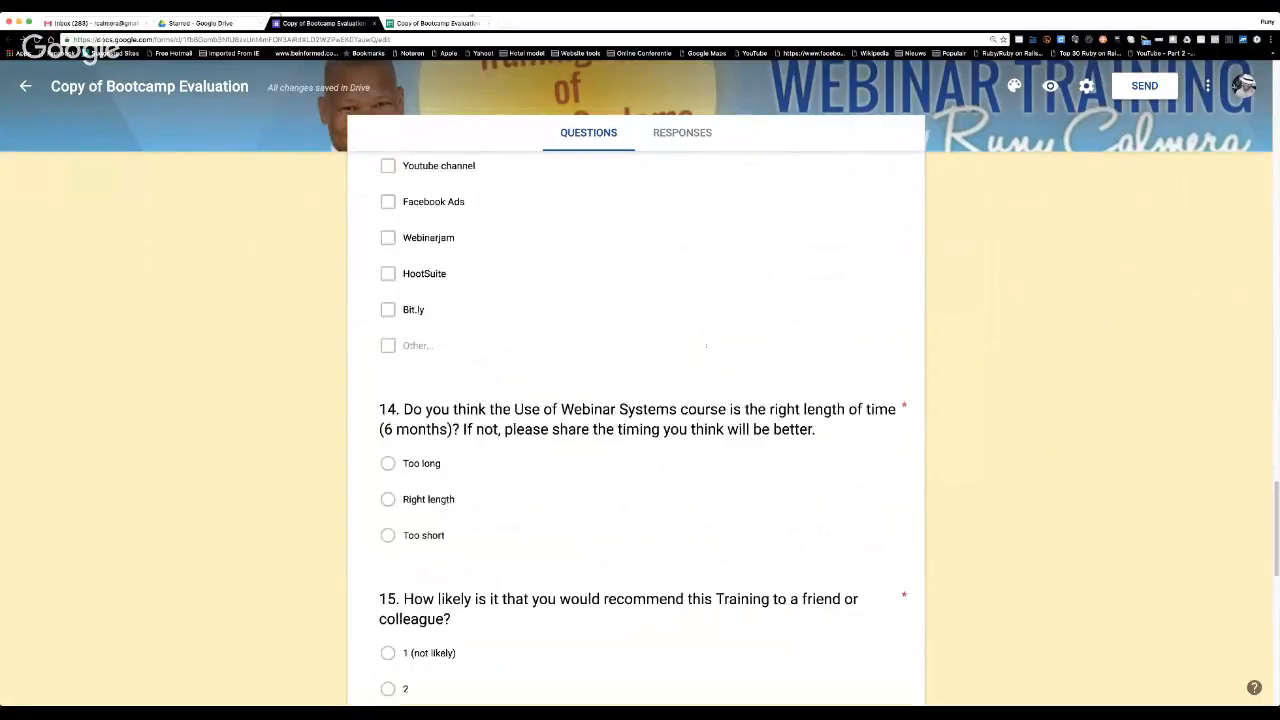
{"action": "scroll", "coordinate": [706, 346], "scroll_direction": "up", "scroll_amount": 5}
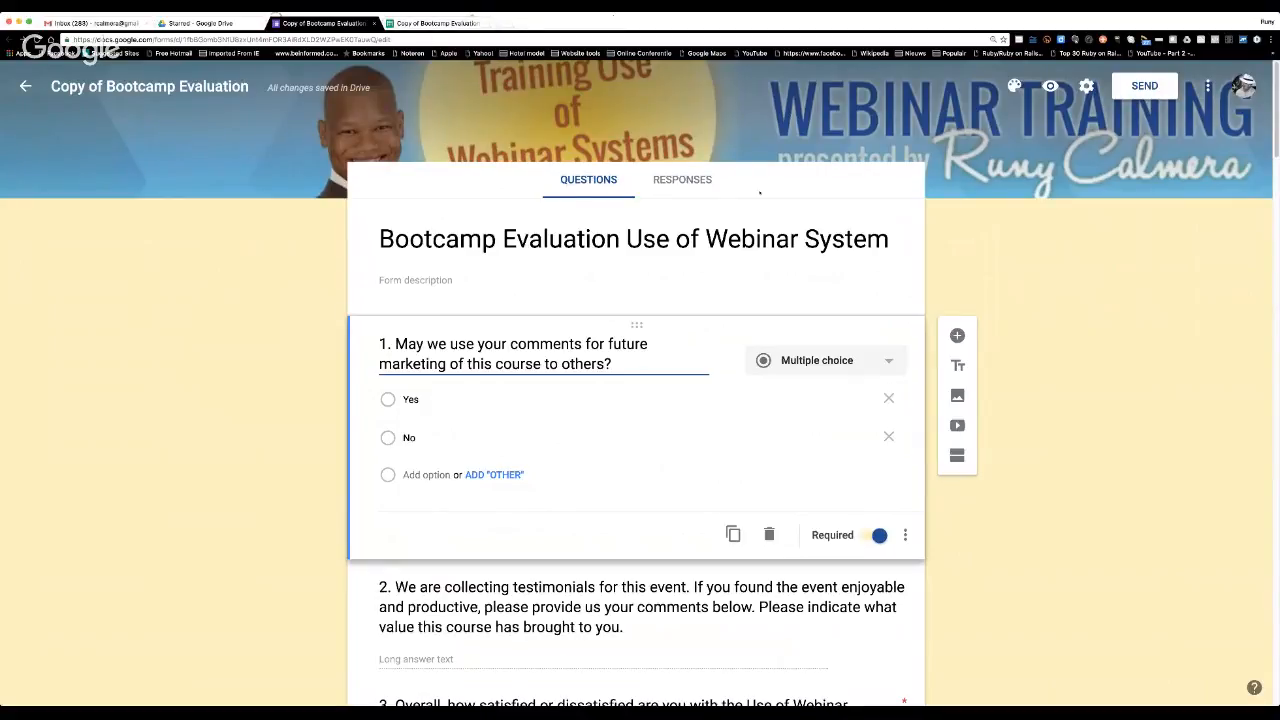
Open the form's linked responses spreadsheet in Google Sheets and move the Question 1 pie chart below the responses, to about row 19.
{"action": "left_click", "coordinate": [684, 180]}
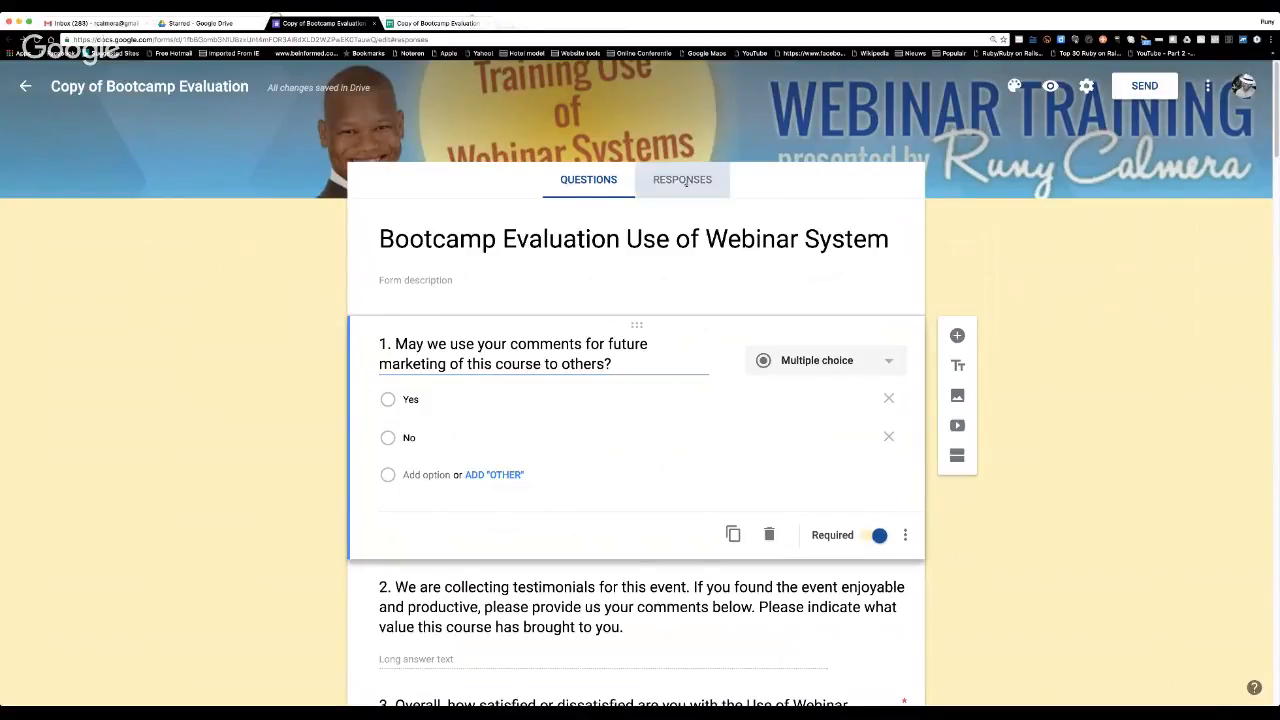
{"action": "left_click", "coordinate": [869, 222]}
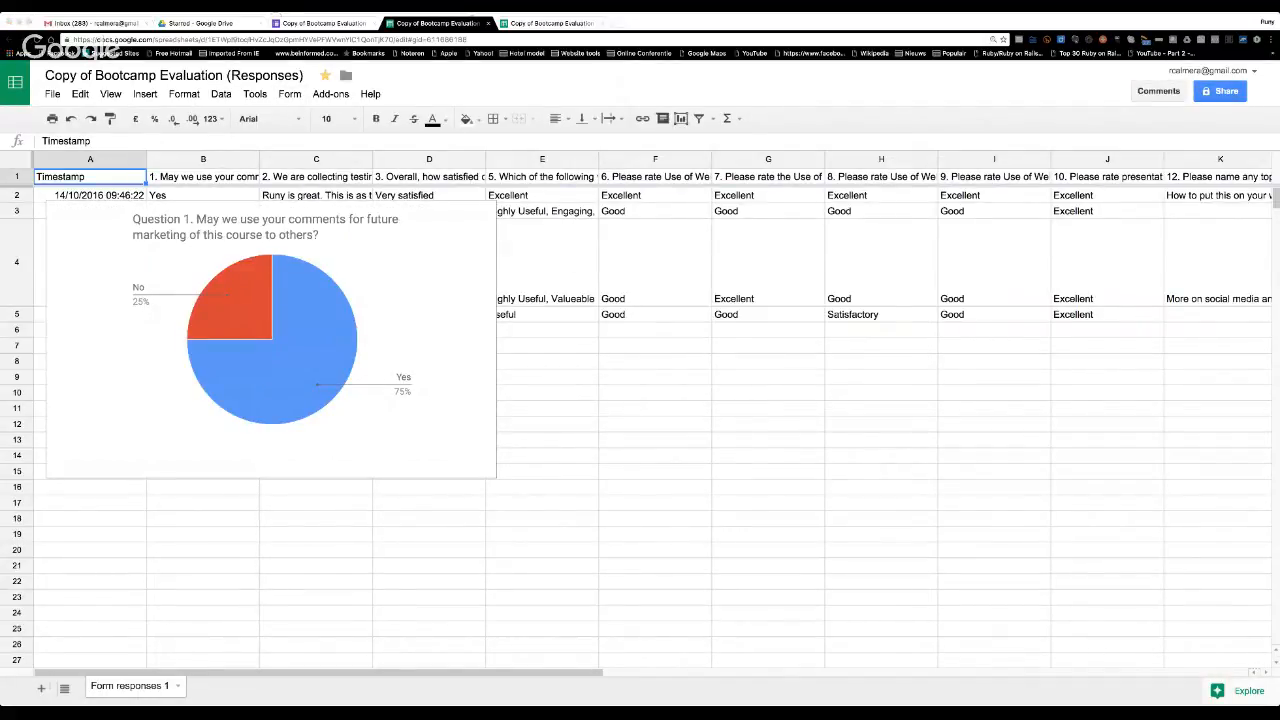
{"action": "left_click", "coordinate": [732, 352]}
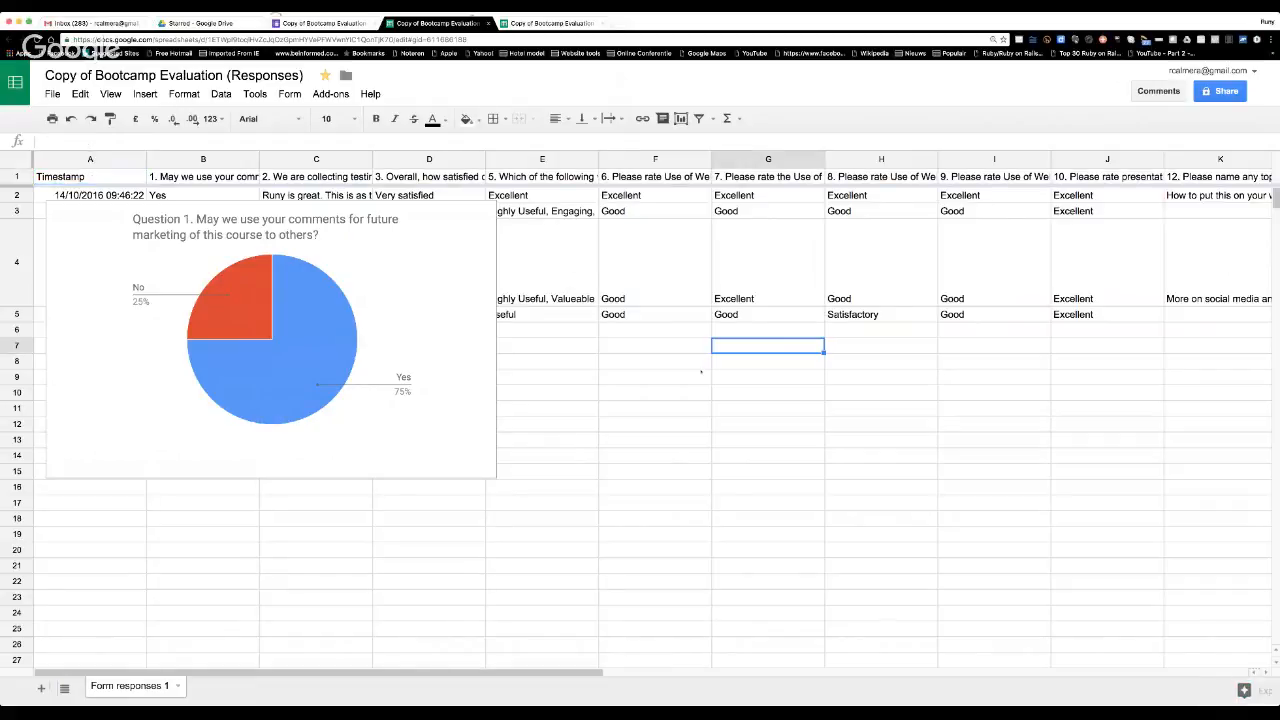
{"action": "left_click", "coordinate": [464, 205]}
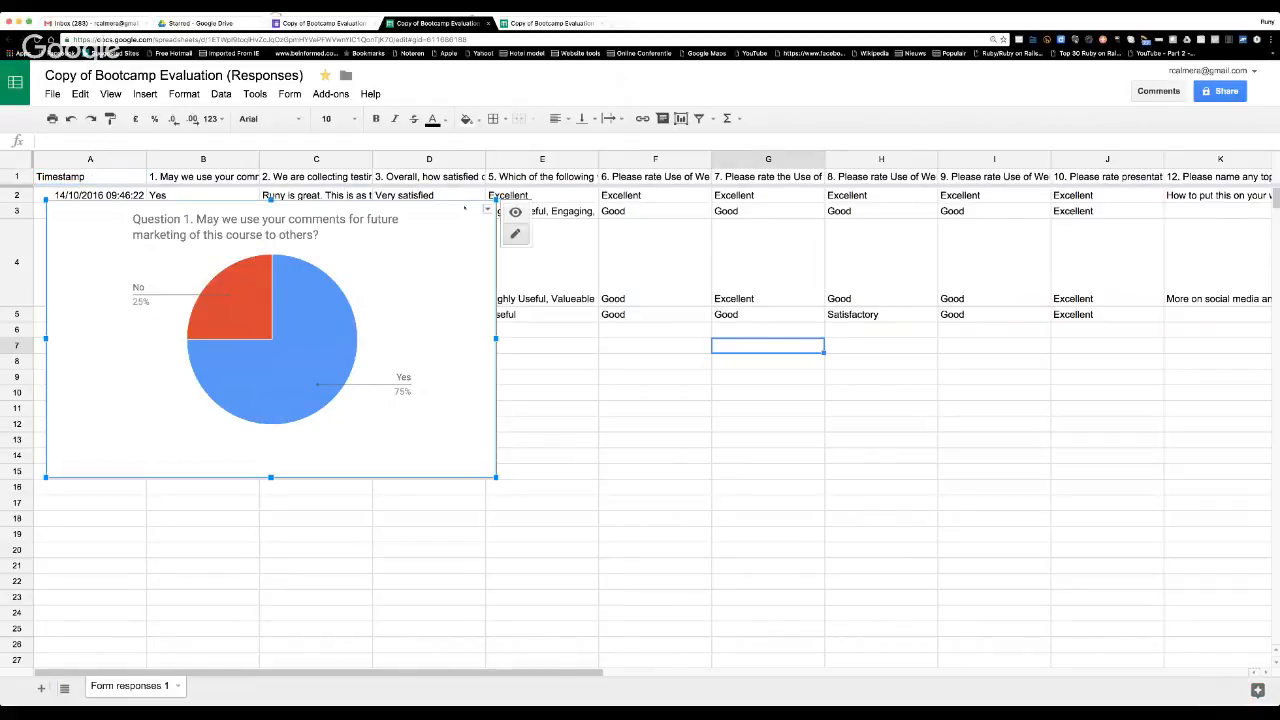
{"action": "left_click_drag", "start_coordinate": [465, 199], "coordinate": [518, 535]}
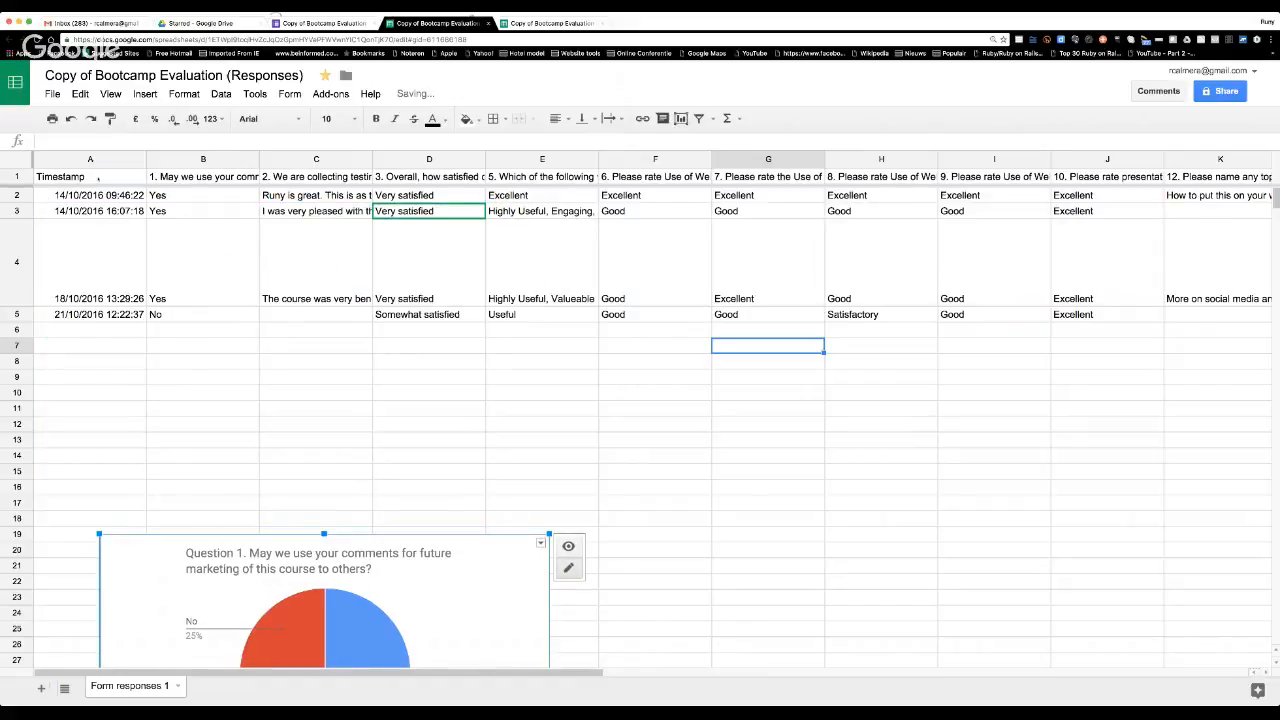
Highlight columns A through F in turn to examine the timestamp and the question each column holds, ending on the timestamp column.
{"action": "left_click", "coordinate": [140, 159]}
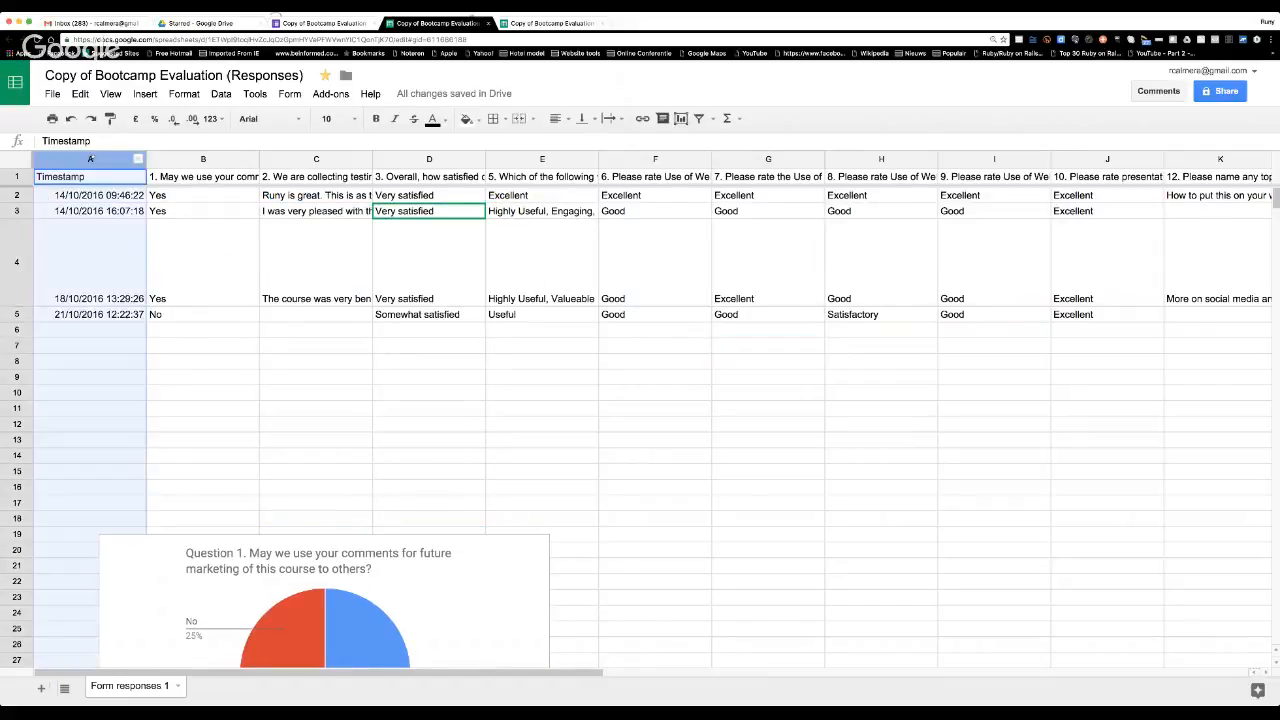
{"action": "left_click", "coordinate": [181, 159]}
{"action": "left_click", "coordinate": [288, 159]}
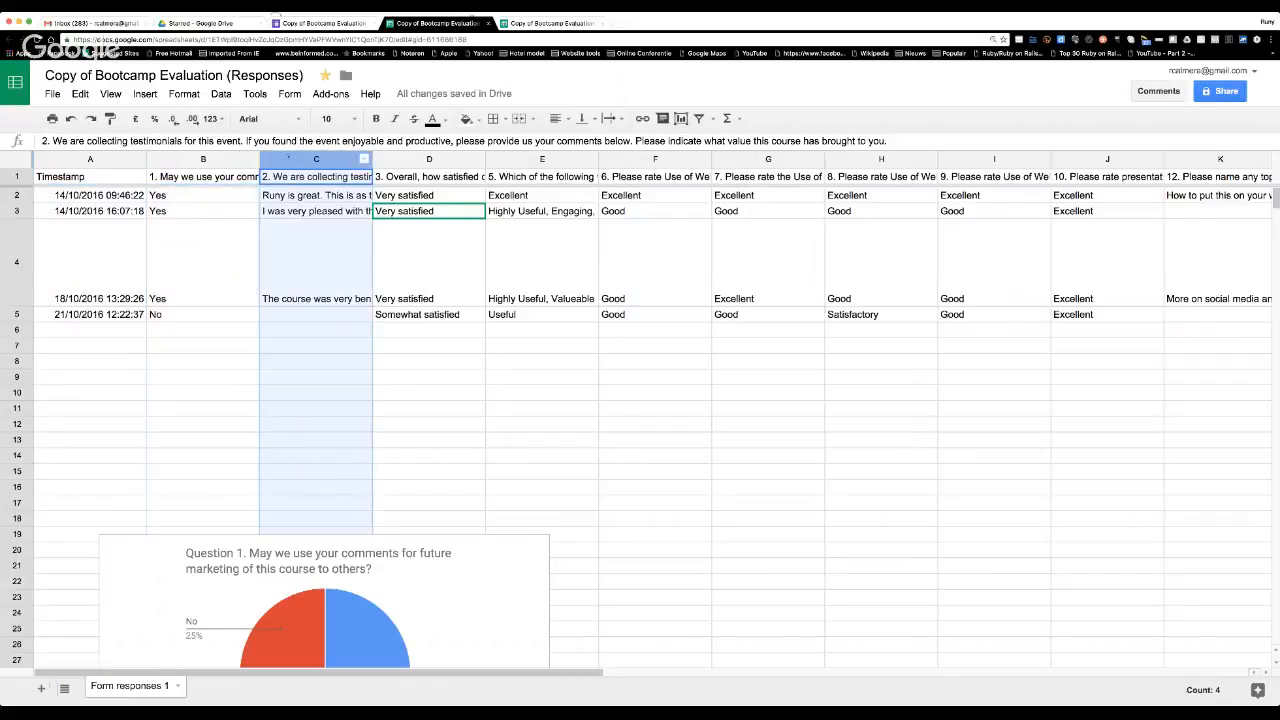
{"action": "left_click", "coordinate": [207, 159]}
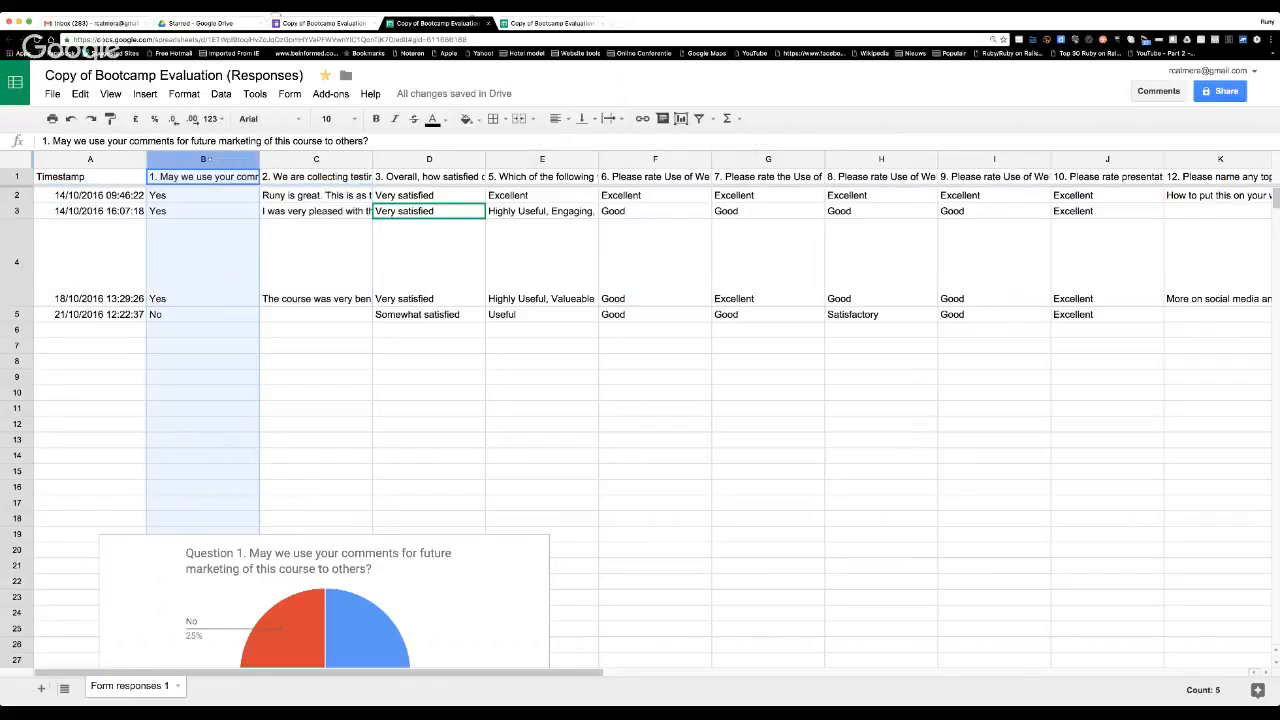
{"action": "left_click", "coordinate": [316, 159]}
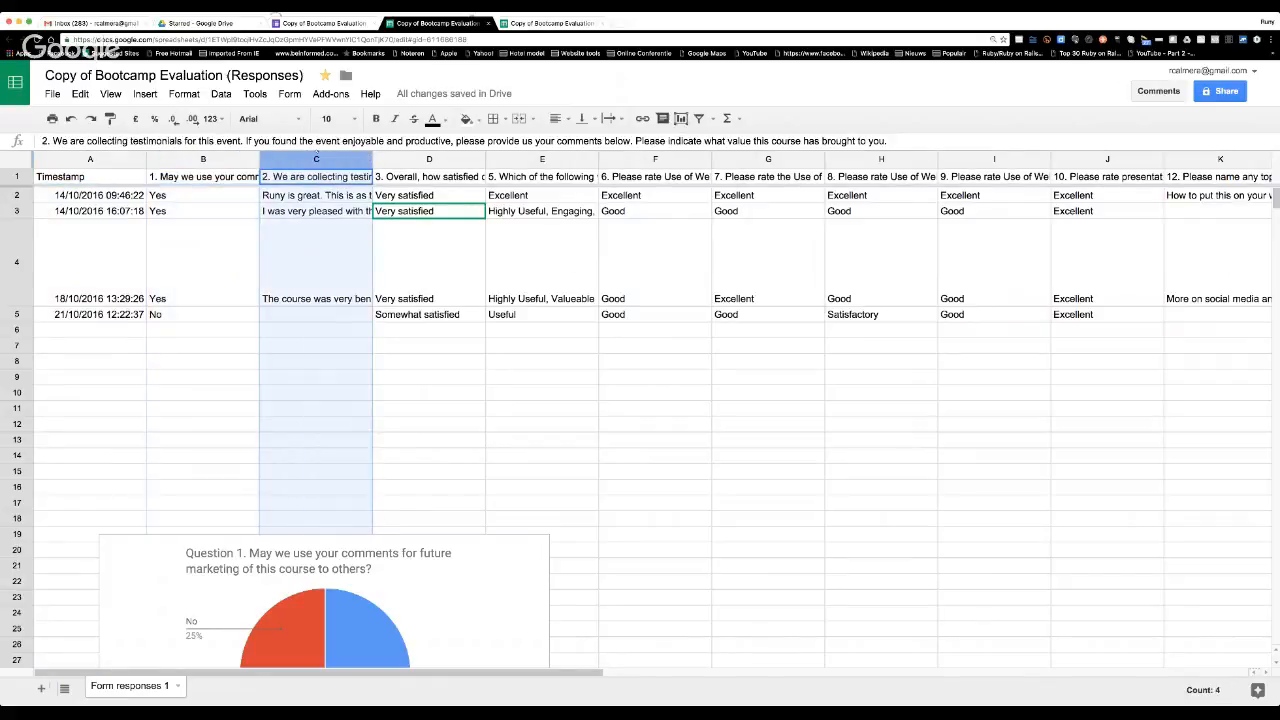
{"action": "left_click", "coordinate": [429, 159]}
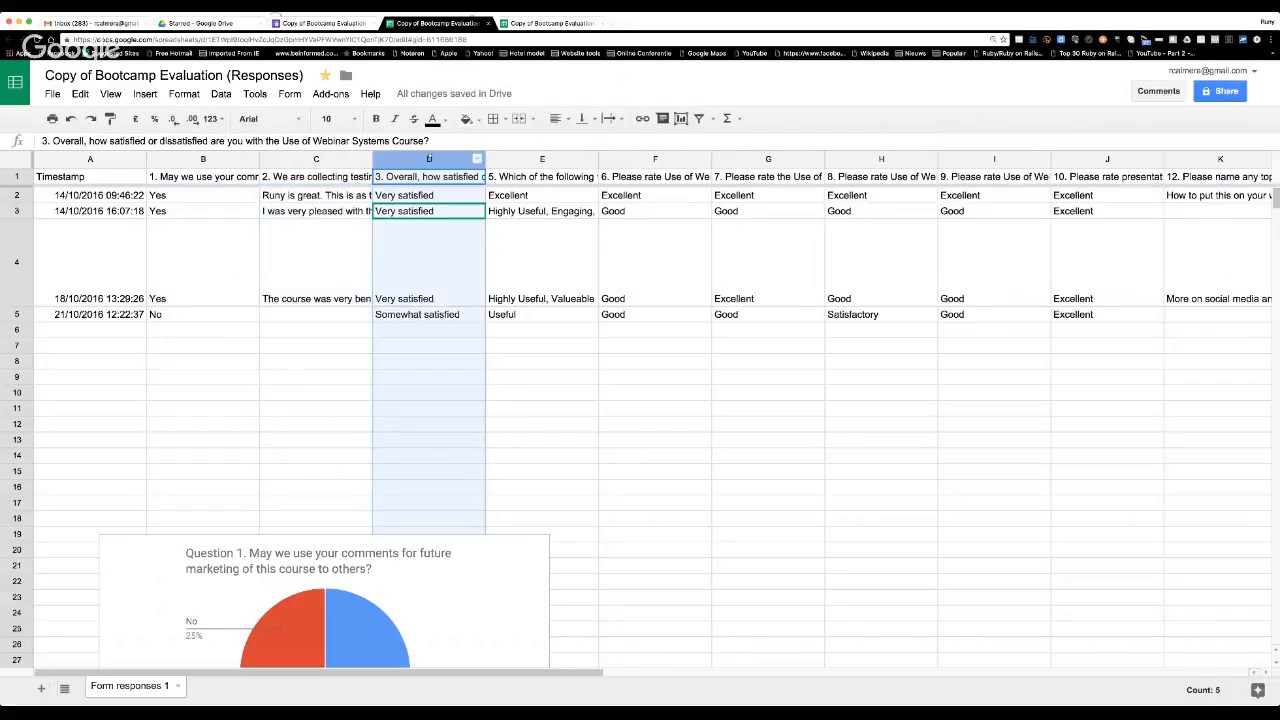
{"action": "left_click", "coordinate": [542, 159]}
{"action": "left_click", "coordinate": [655, 159]}
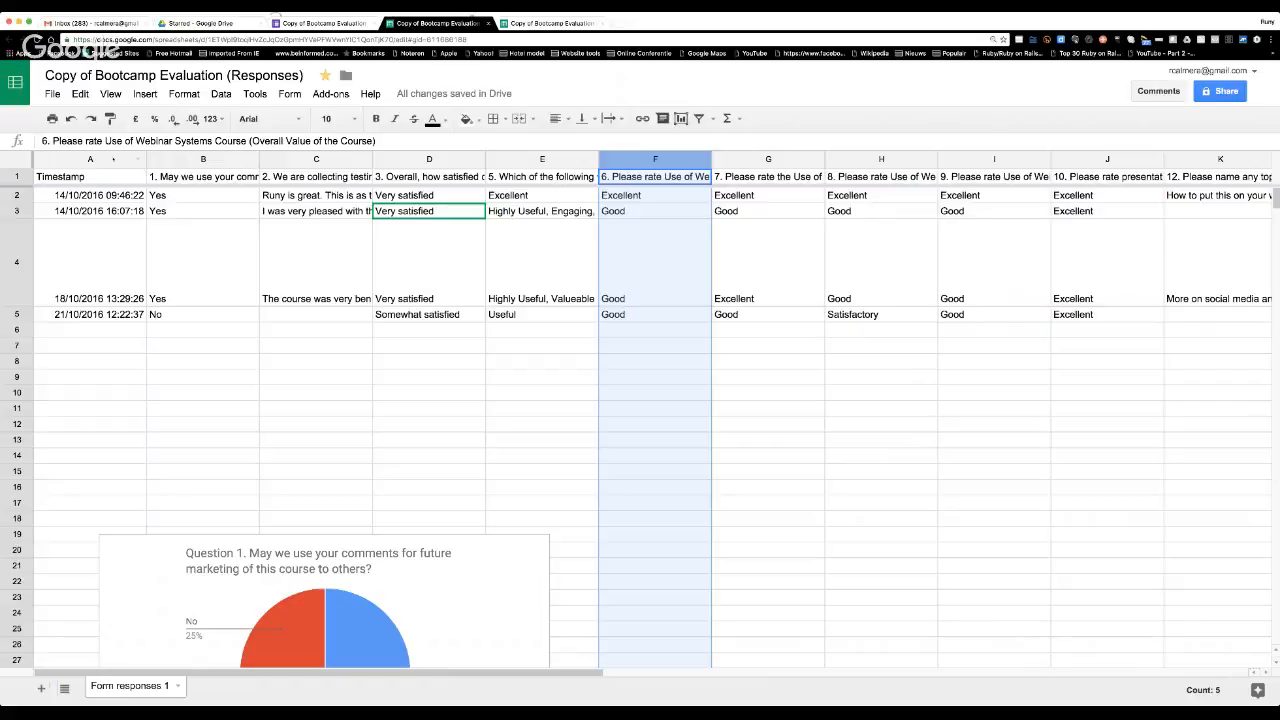
{"action": "left_click", "coordinate": [113, 159]}
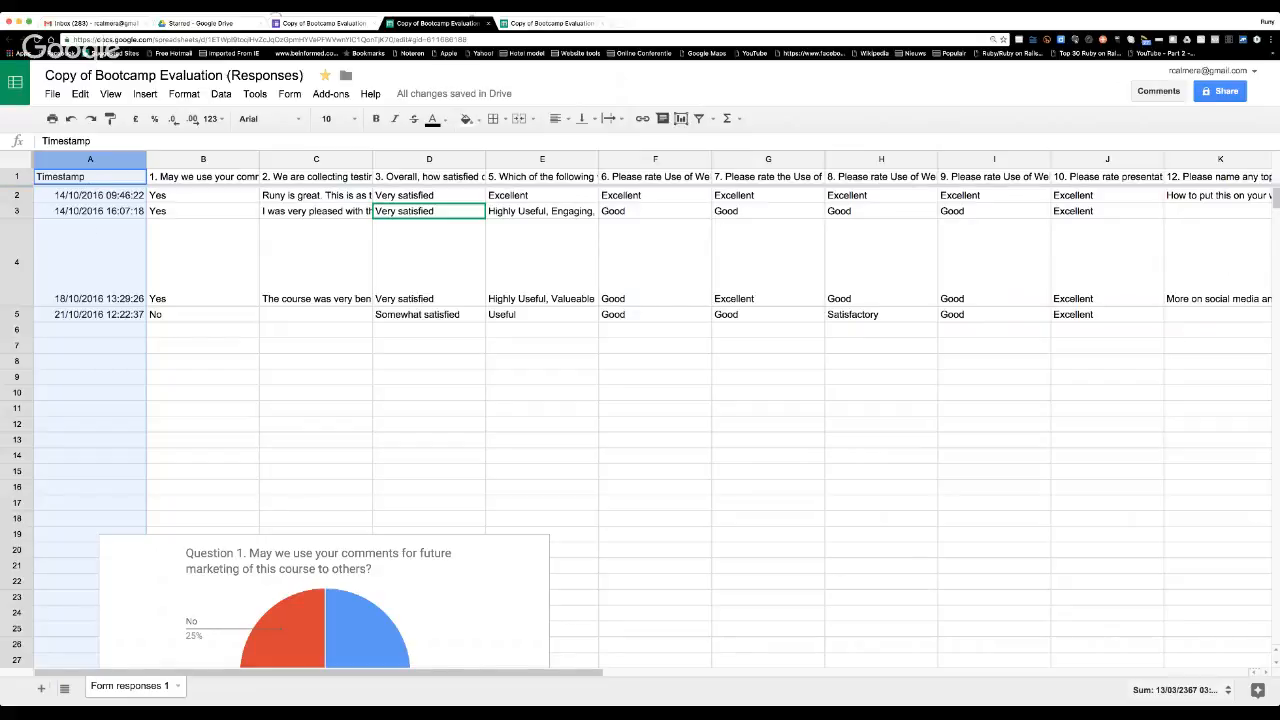
Highlight response rows 2 and 3 in turn, then select the first response's timestamp in cell A2.
{"action": "left_click", "coordinate": [18, 195]}
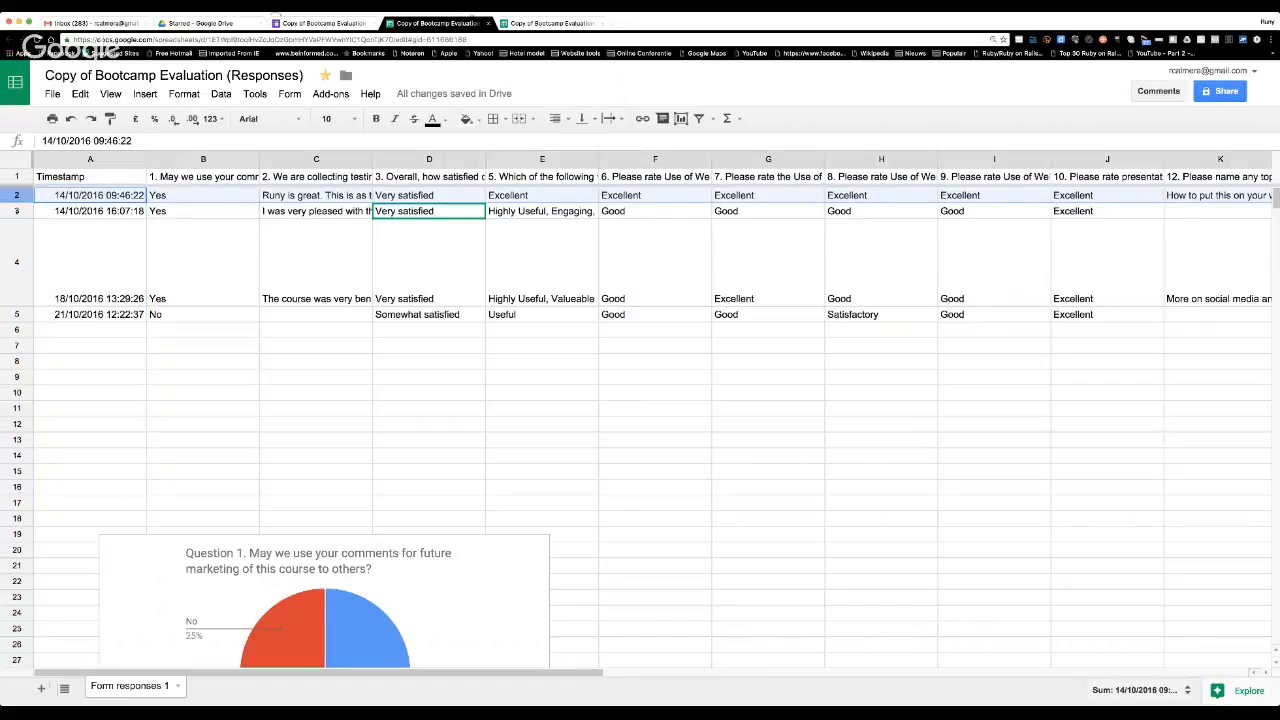
{"action": "left_click", "coordinate": [16, 210]}
{"action": "left_click", "coordinate": [17, 195]}
{"action": "left_click", "coordinate": [87, 246]}
{"action": "left_click", "coordinate": [88, 195]}
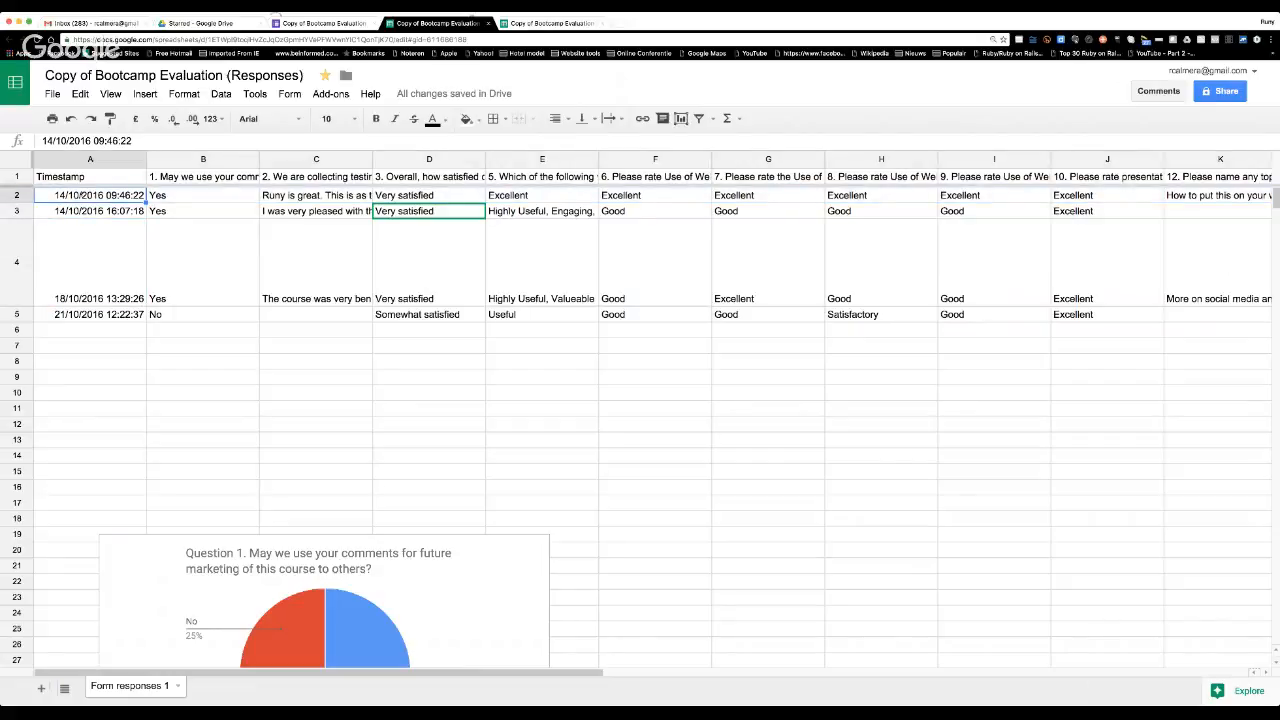
Go through the first response's answers in row 2 cell by cell to the last question, then return to its timestamp.
{"action": "key", "text": "Right"}
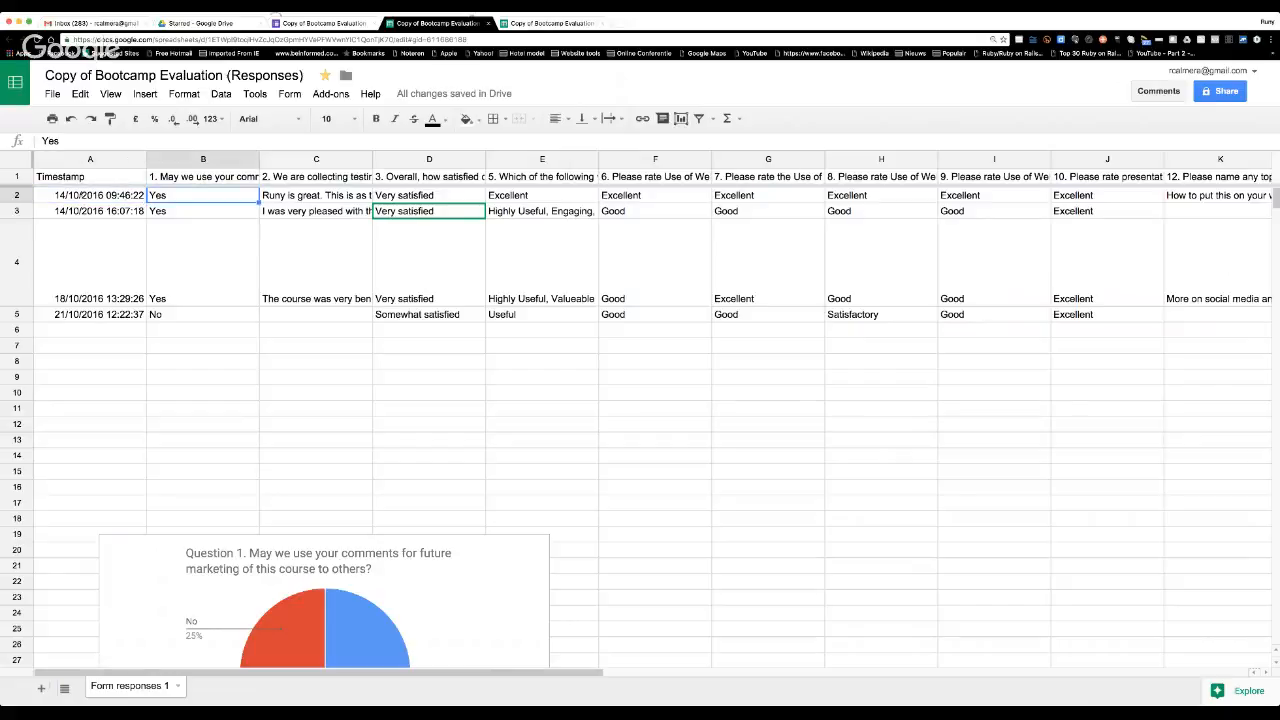
{"action": "key", "text": "Right"}
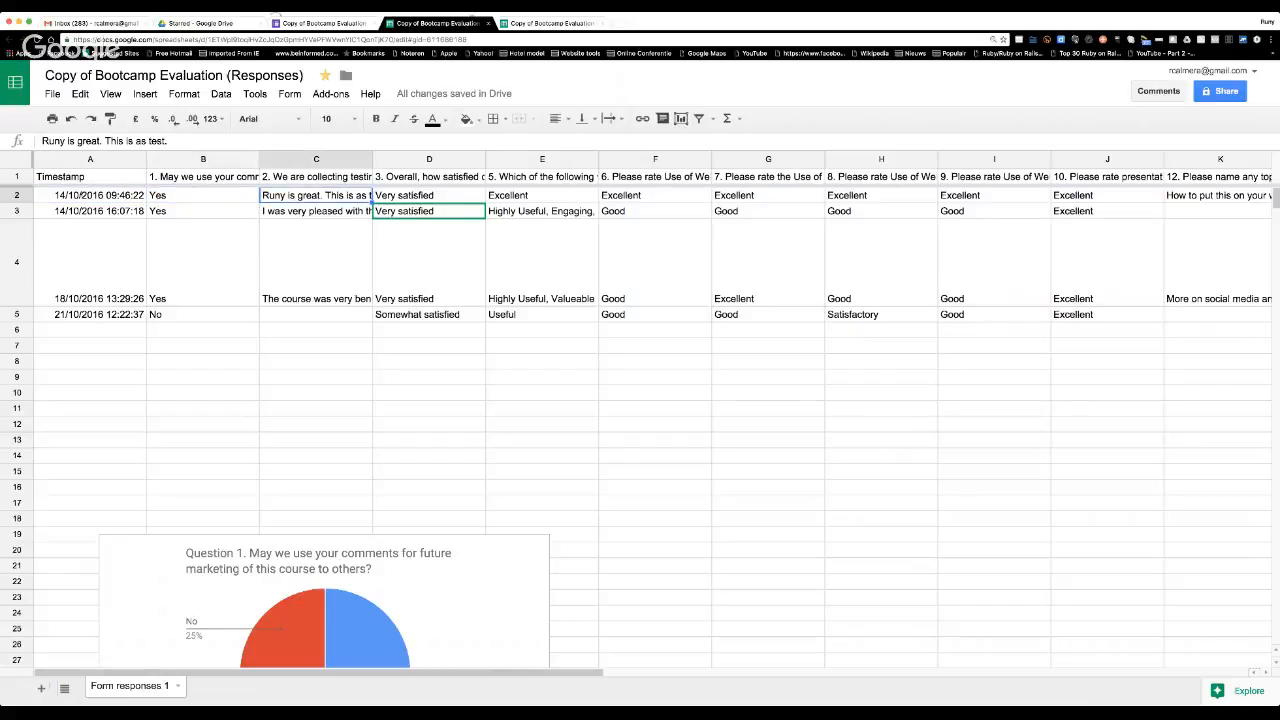
{"action": "key", "text": "Right"}
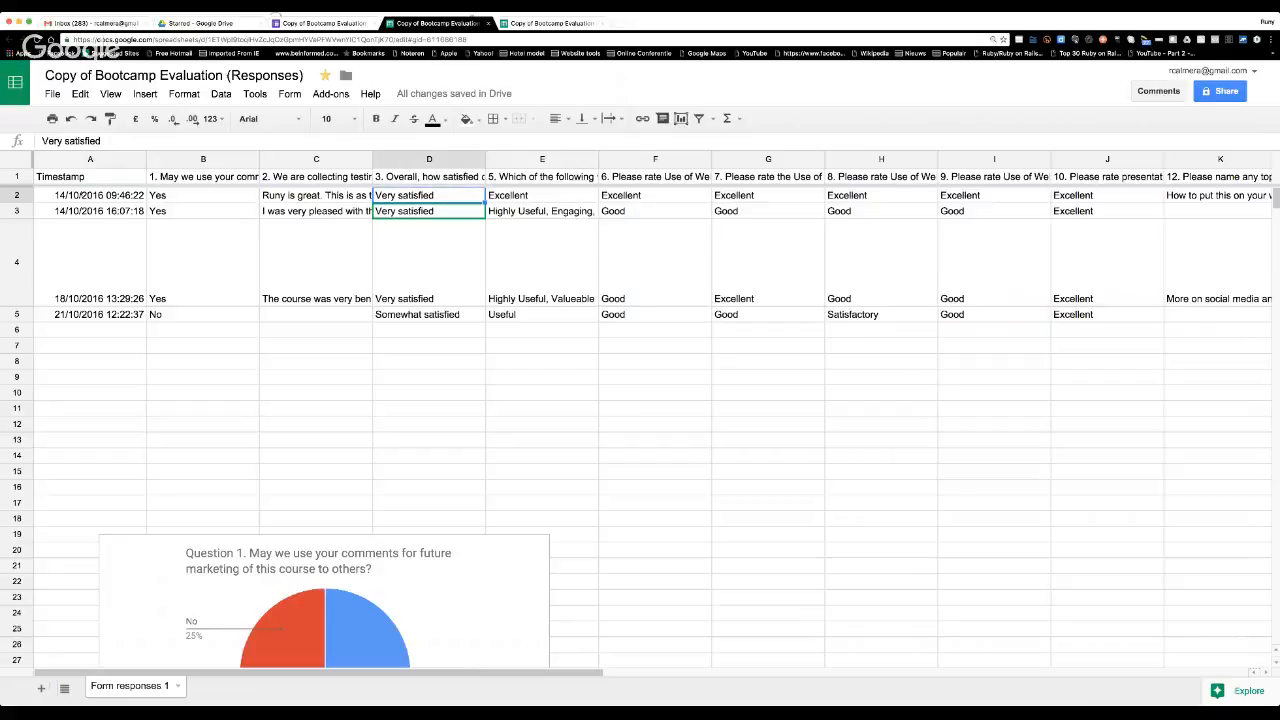
{"action": "key", "text": "Right"}
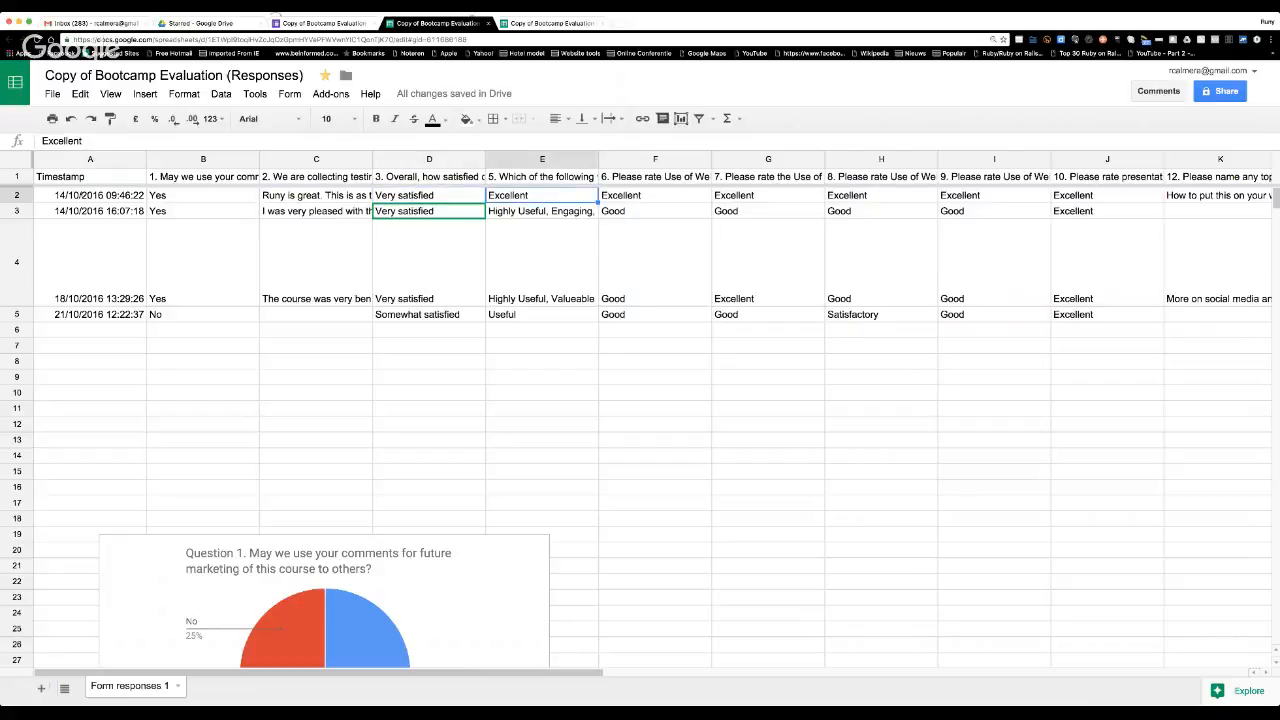
{"action": "key", "text": "Right"}
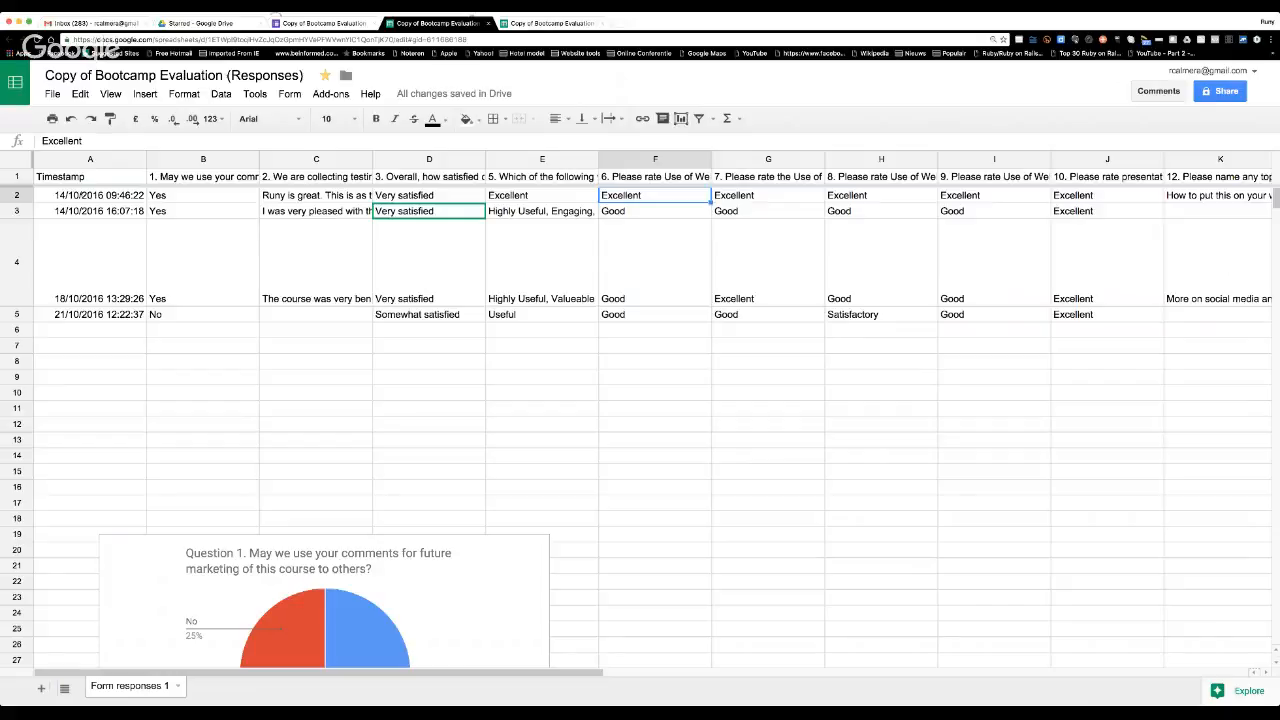
{"action": "key", "text": "Right"}
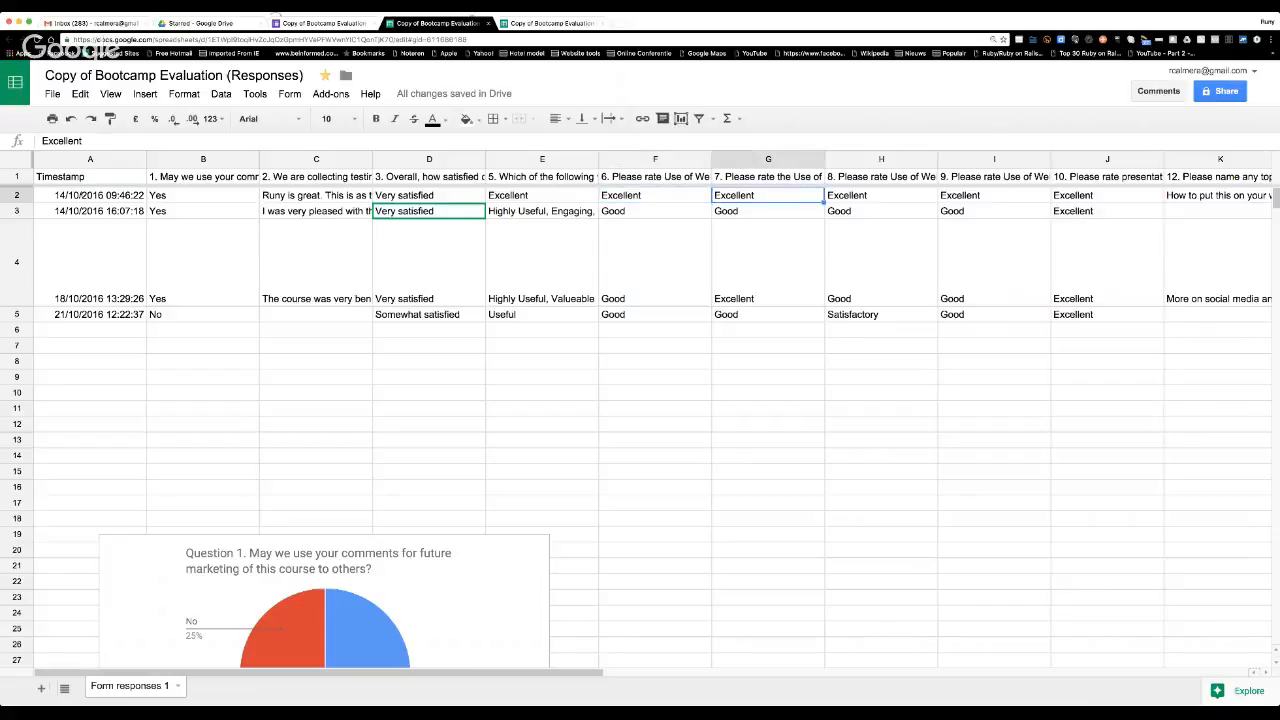
{"action": "key", "text": "Right"}
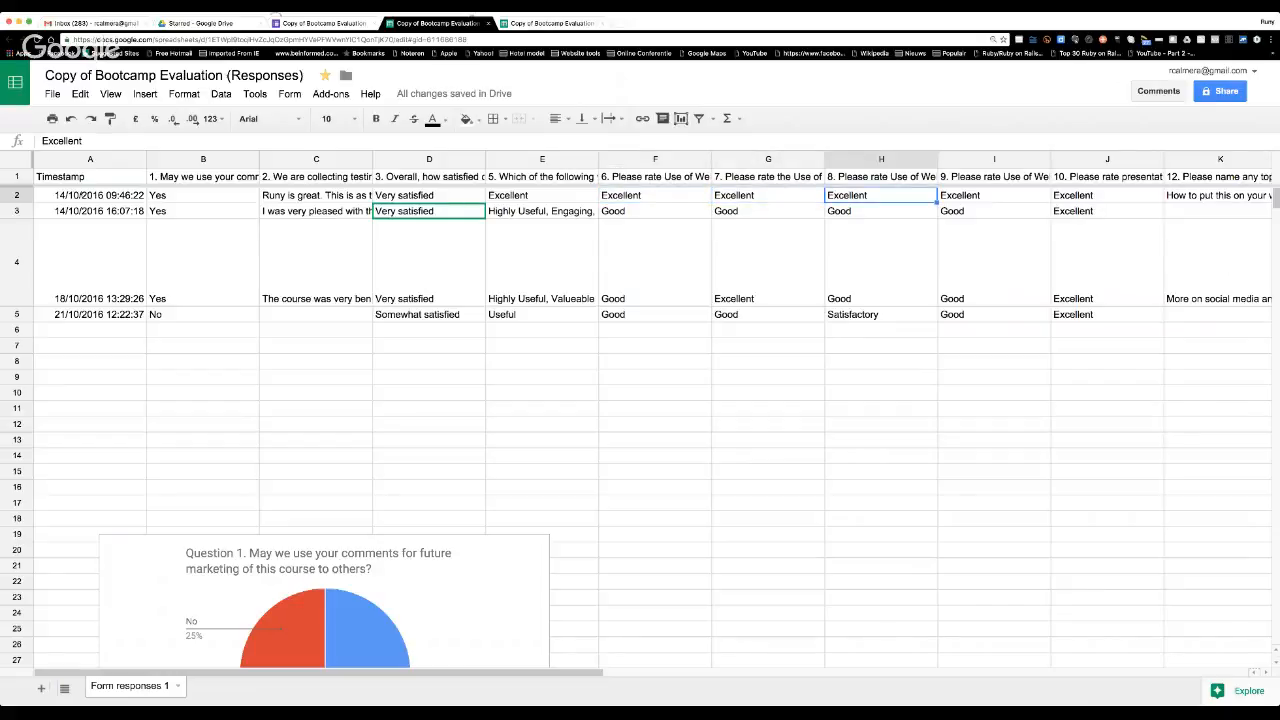
{"action": "key", "text": "Right"}
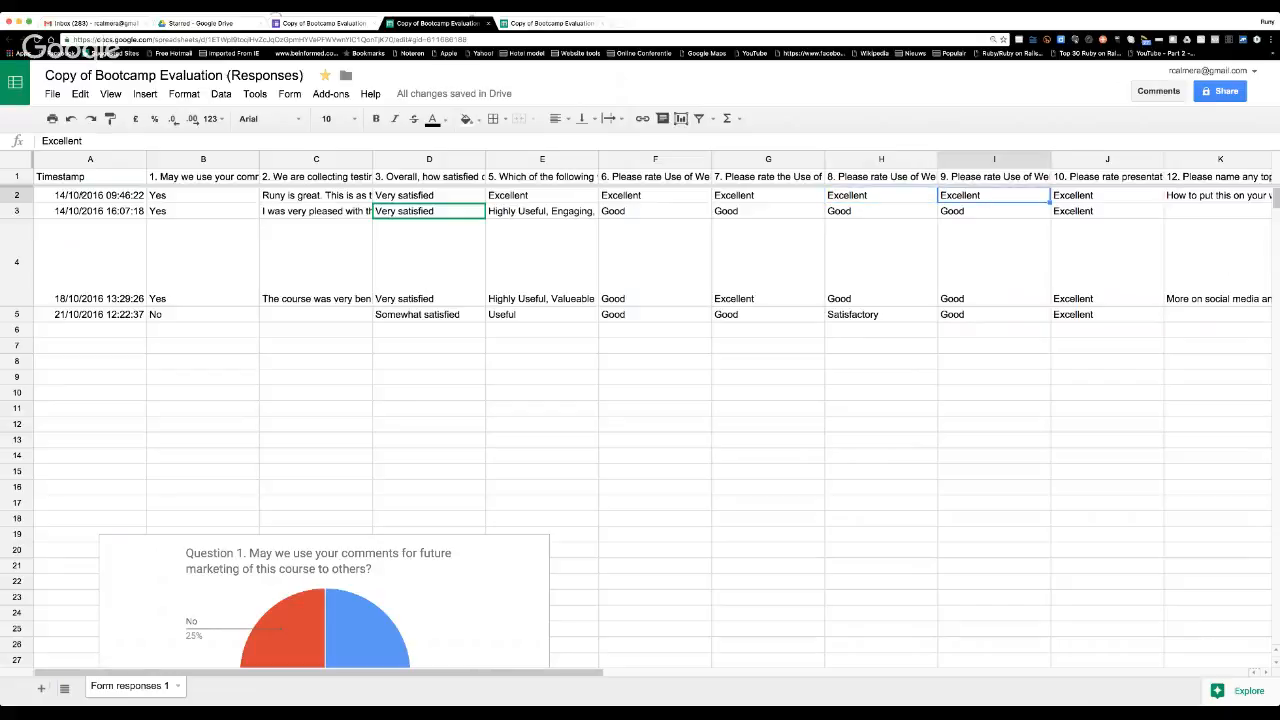
{"action": "key", "text": "Right"}
{"action": "key", "text": "Right"}
{"action": "key", "text": "Right"}
{"action": "key", "text": "Right"}
{"action": "key", "text": "Right"}
{"action": "key", "text": "Right"}
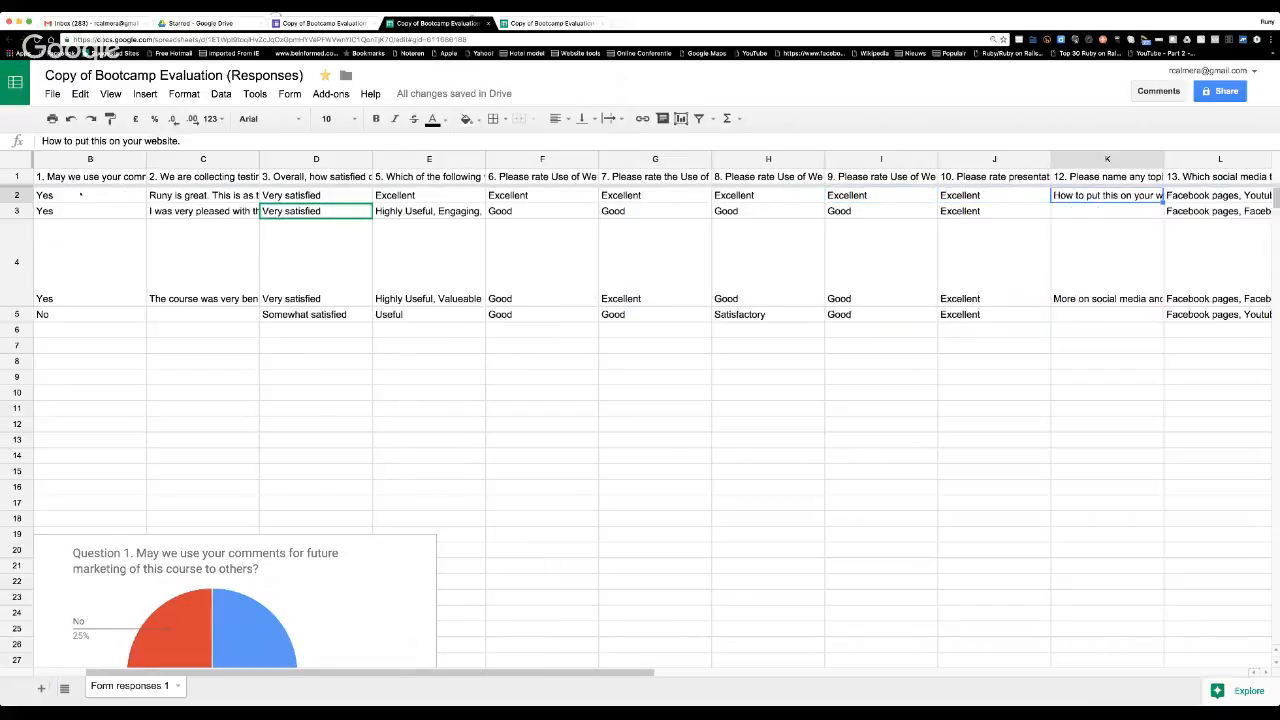
{"action": "key", "text": "Right"}
{"action": "key", "text": "Right"}
{"action": "key", "text": "Right"}
{"action": "key", "text": "Right"}
{"action": "key", "text": "Right"}
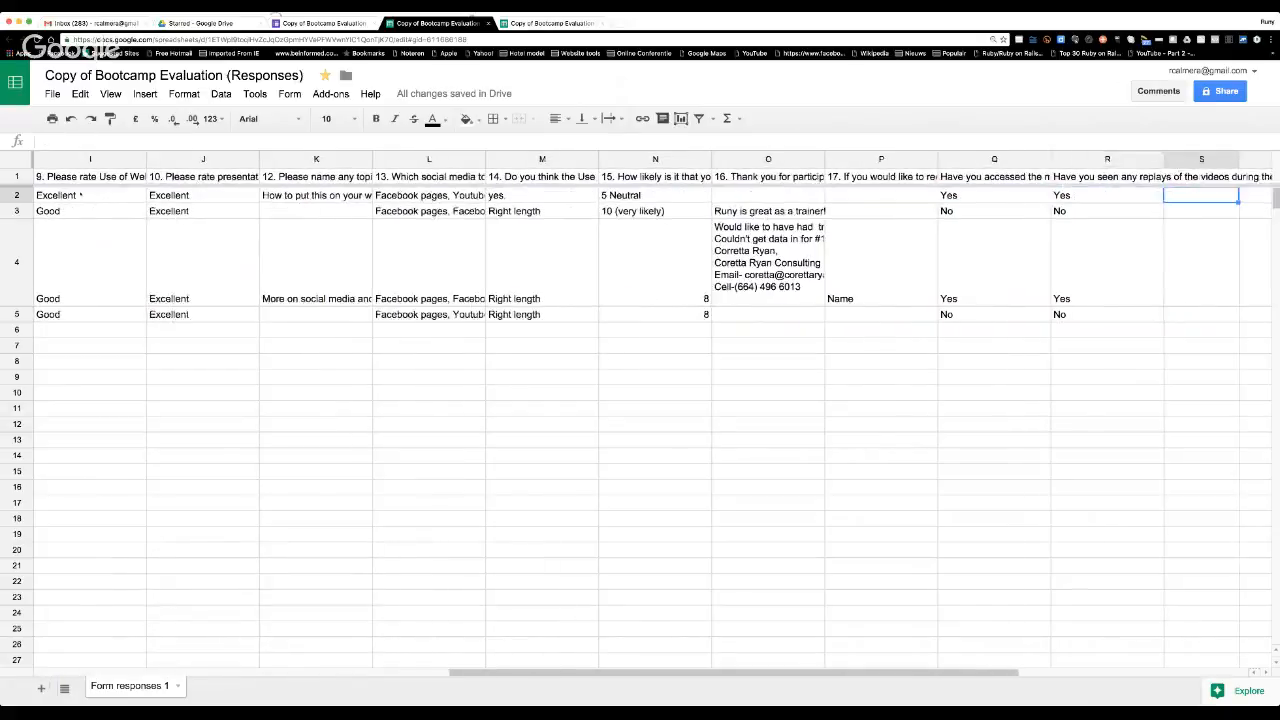
{"action": "key", "text": "Left"}
{"action": "key", "text": "Left"}
{"action": "key", "text": "Left"}
{"action": "key", "text": "Left"}
{"action": "key", "text": "Left"}
{"action": "key", "text": "Left"}
{"action": "key", "text": "Left"}
{"action": "key", "text": "Left"}
{"action": "key", "text": "Left"}
{"action": "key", "text": "Left"}
{"action": "key", "text": "Left"}
{"action": "key", "text": "Left"}
{"action": "key", "text": "Left"}
{"action": "key", "text": "Left"}
{"action": "key", "text": "Left"}
{"action": "key", "text": "Left"}
{"action": "key", "text": "Left"}
{"action": "key", "text": "Left"}
{"action": "key", "text": "Left"}
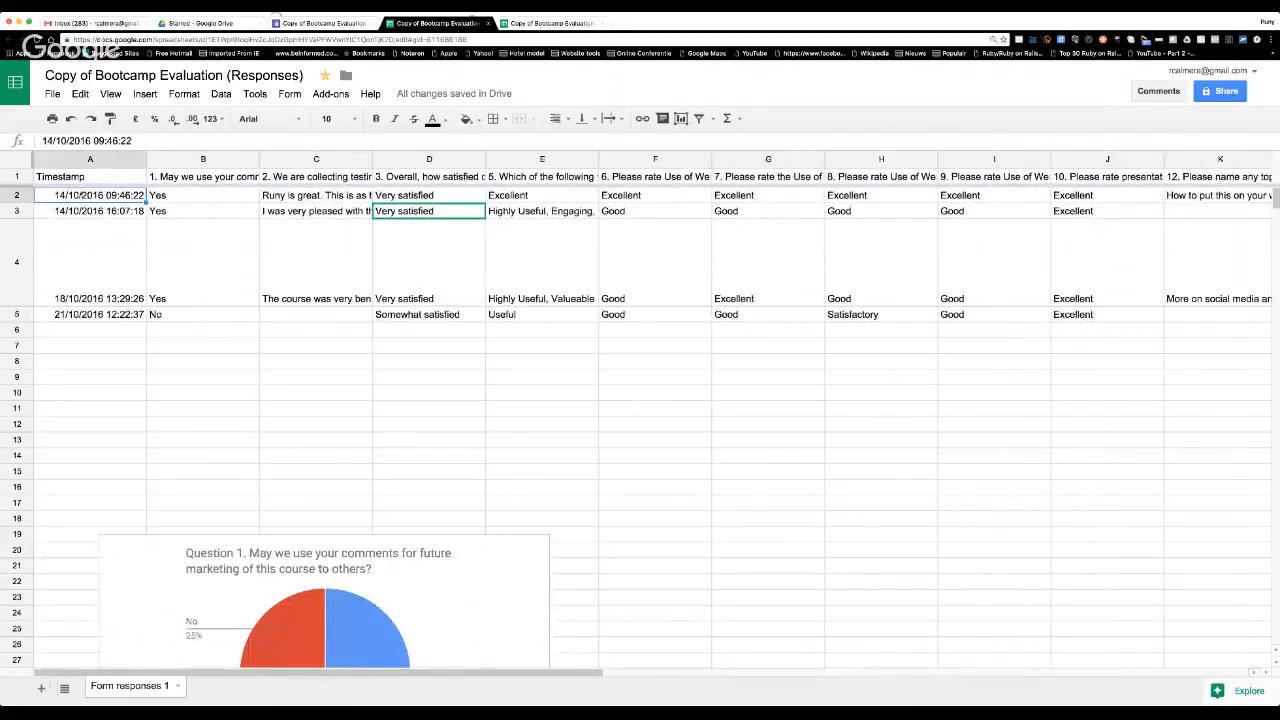
Go to the last response in row 5 and select its answer to question 1 in cell B5.
{"action": "key", "text": "Down"}
{"action": "key", "text": "Down"}
{"action": "key", "text": "Down"}
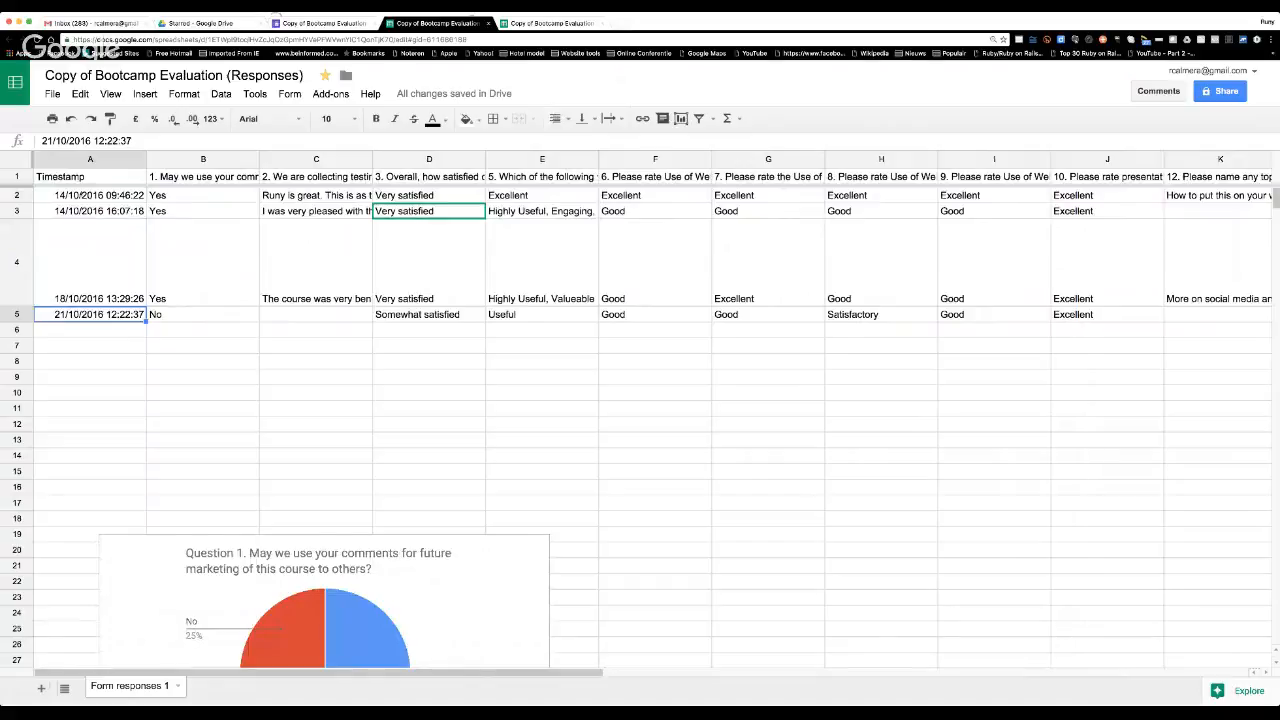
{"action": "key", "text": "Right"}
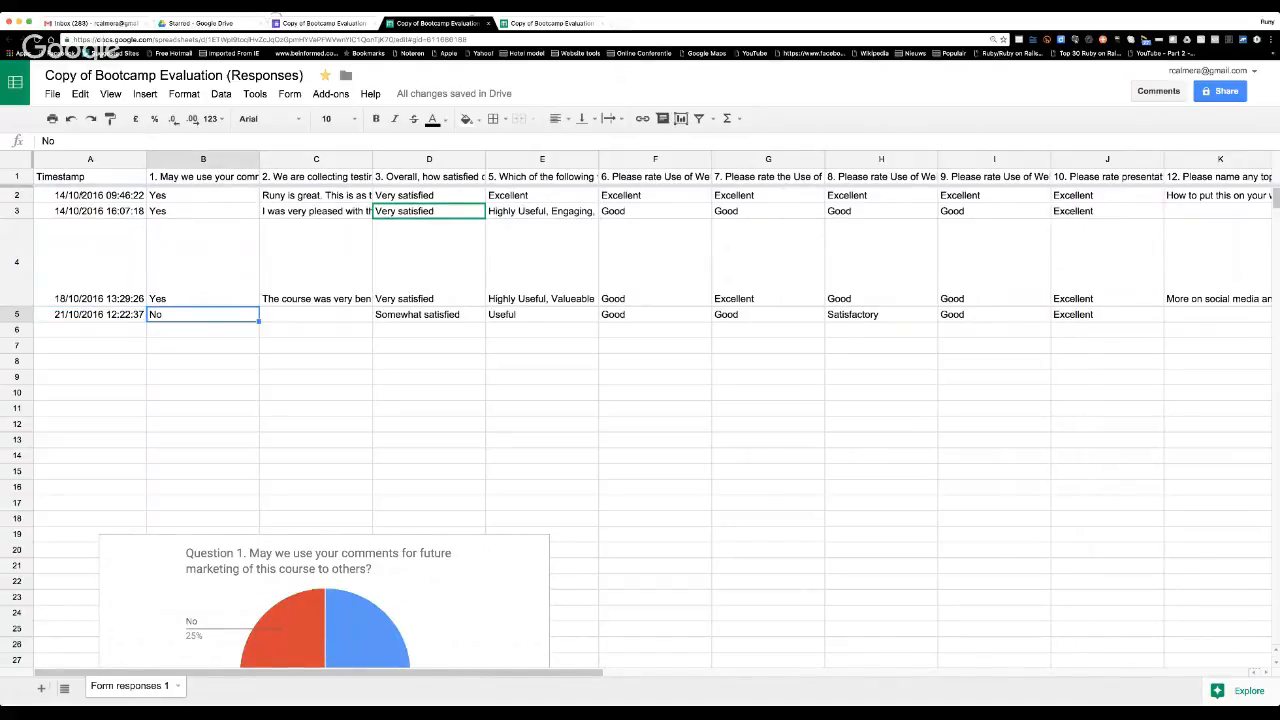
Go through the response timestamps from A2 down to A5, ending on the last respondent's answer to question 1 in B5.
{"action": "key", "text": "Left"}
{"action": "key", "text": "Up"}
{"action": "key", "text": "Up"}
{"action": "key", "text": "Up"}
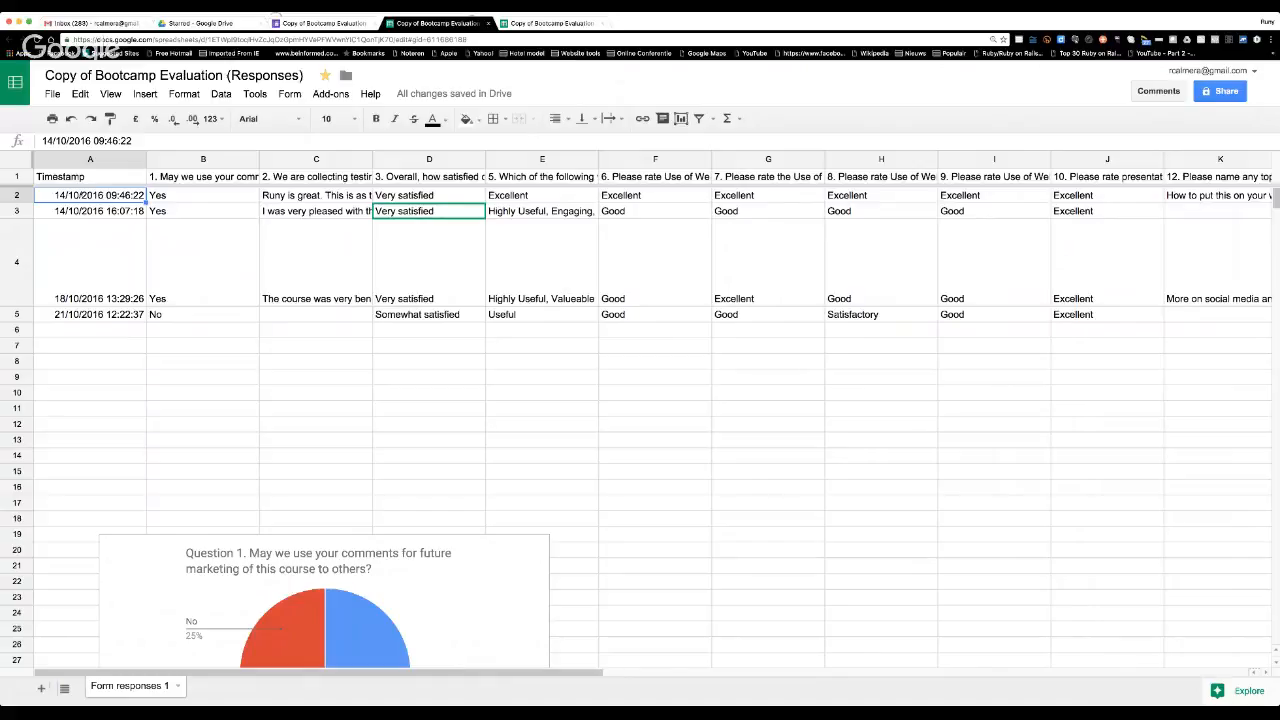
{"action": "key", "text": "Down"}
{"action": "key", "text": "Down"}
{"action": "key", "text": "Down"}
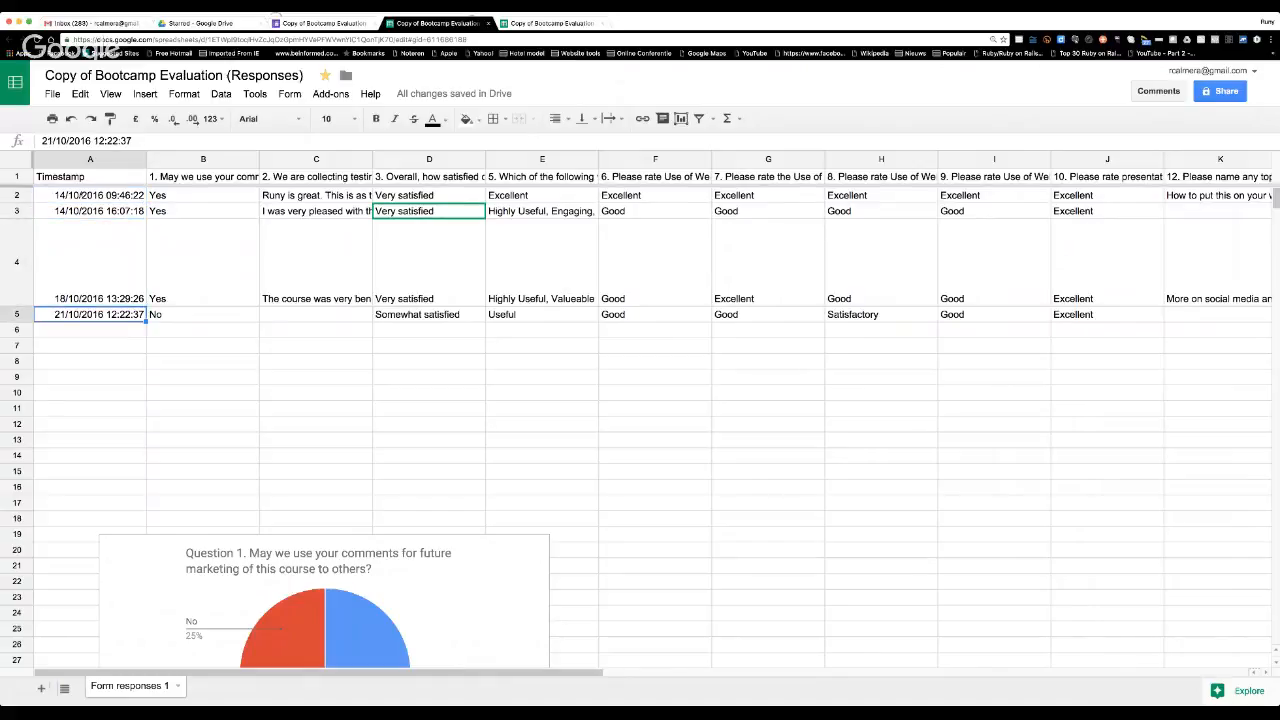
{"action": "key", "text": "Right"}
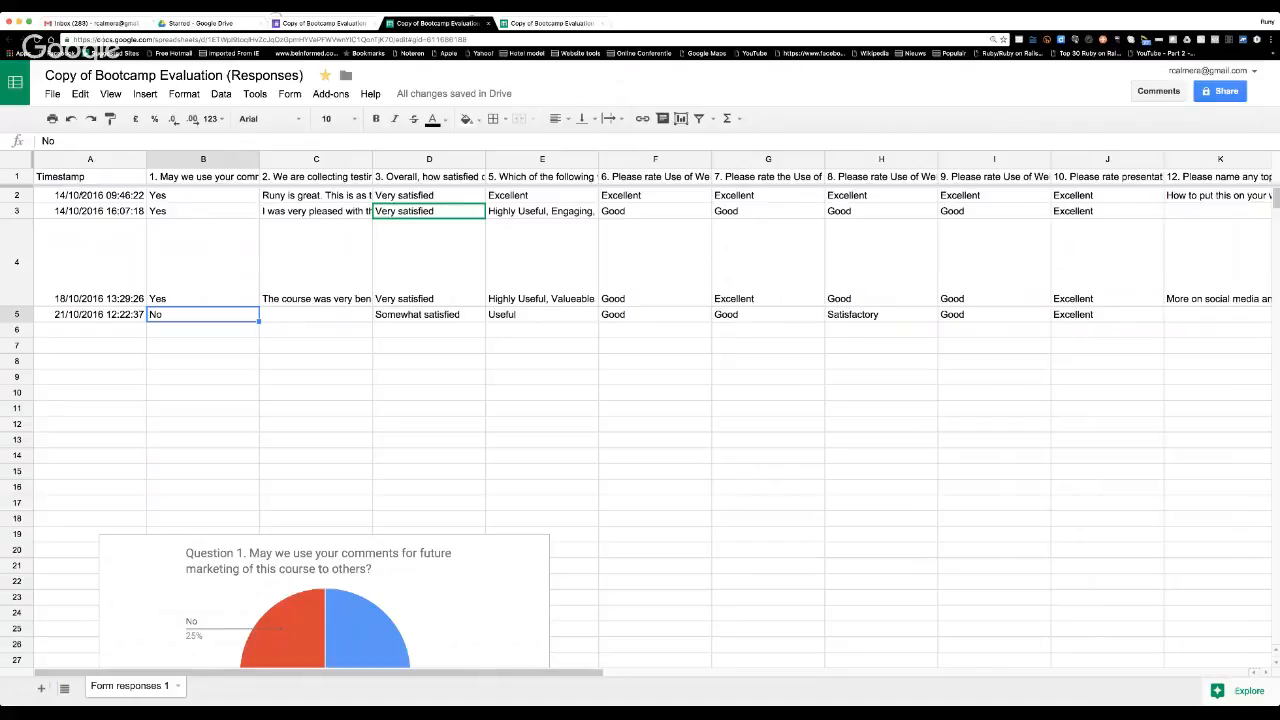
{"action": "key", "text": "Left"}
{"action": "key", "text": "Right"}
Look at the different respondents' answers to question 5 in cells E2 to E4.
{"action": "left_click", "coordinate": [584, 197]}
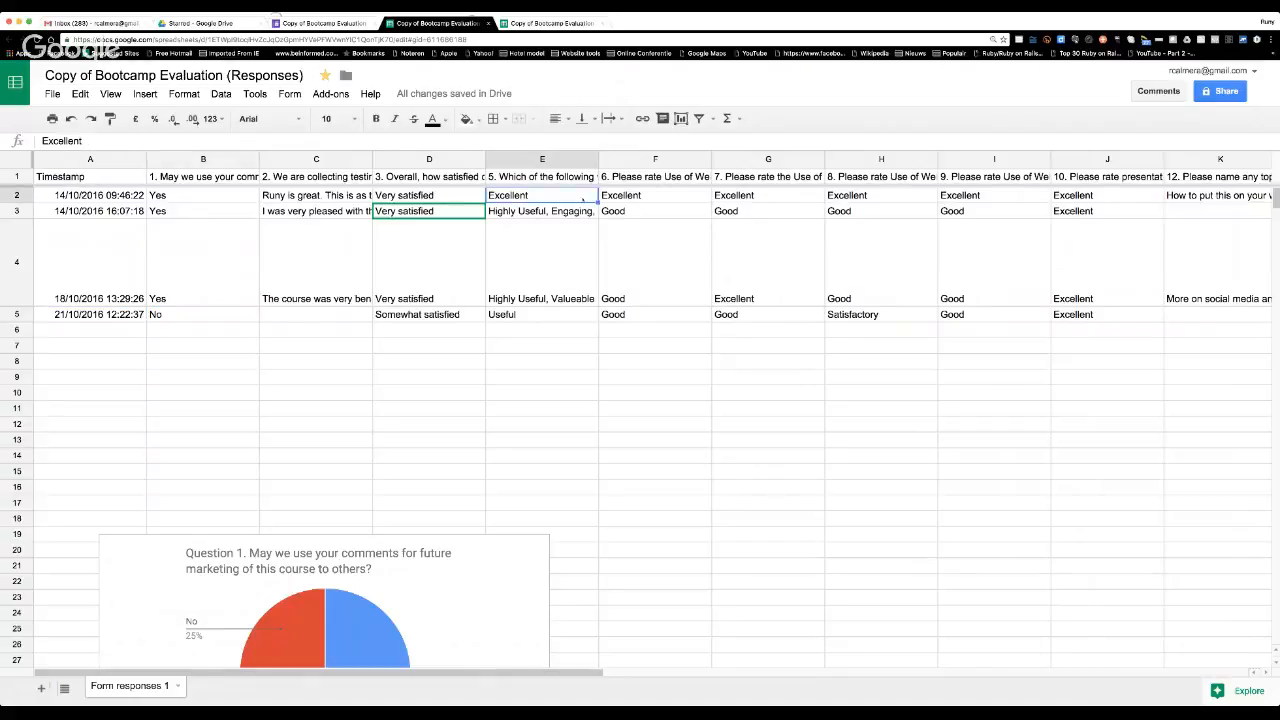
{"action": "key", "text": "Down"}
{"action": "key", "text": "Up"}
{"action": "left_click", "coordinate": [519, 250]}
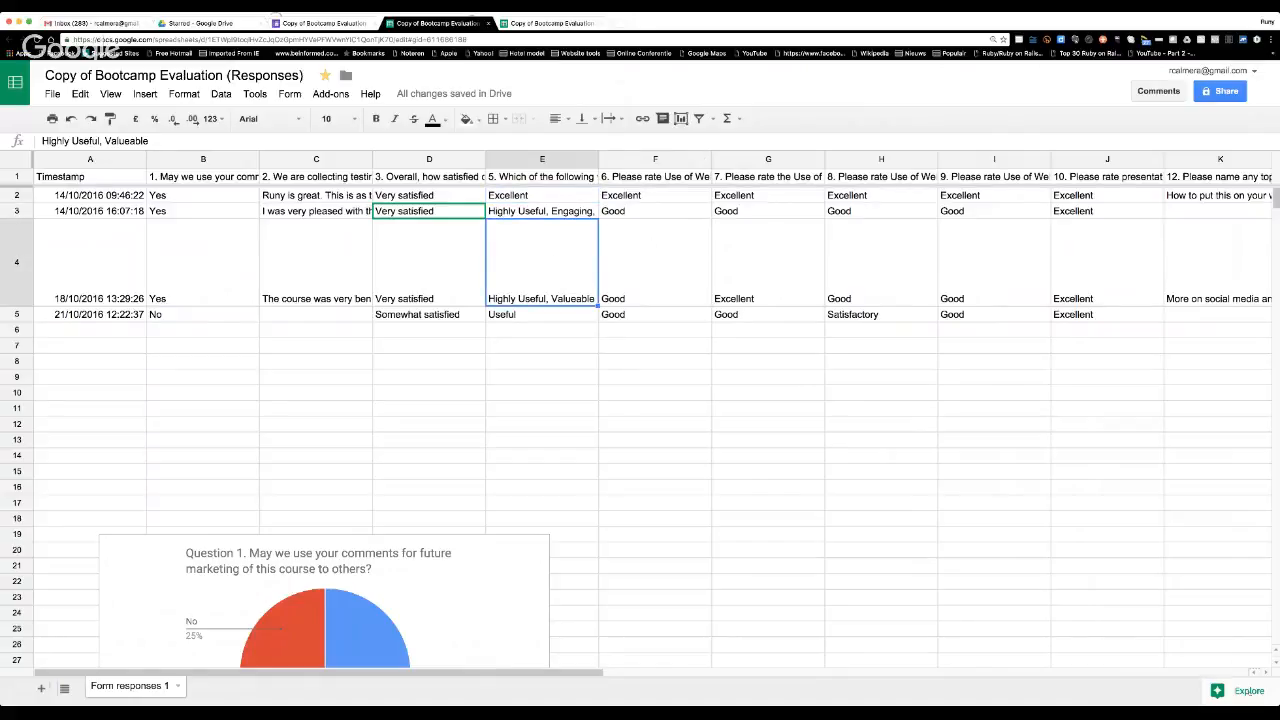
Open the Explore suggestions for the response data and look over the suggested charts for questions 1 and 3.
{"action": "left_click", "coordinate": [1245, 690]}
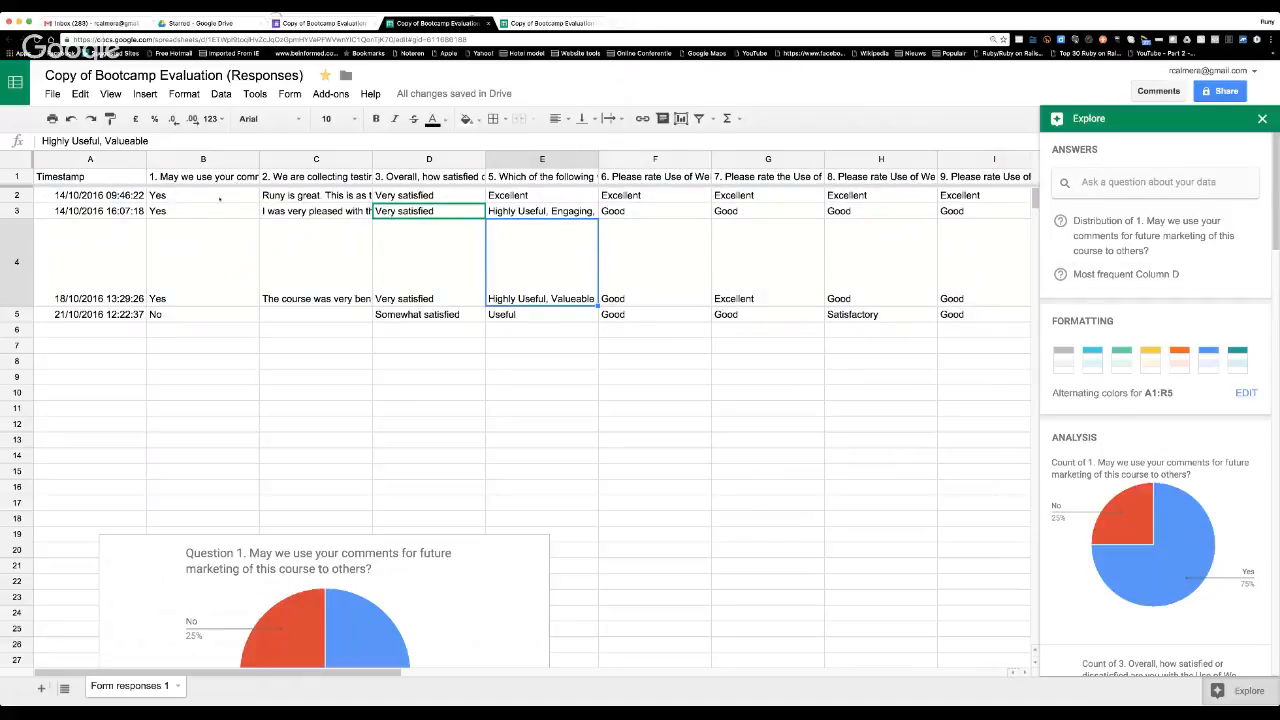
{"action": "scroll", "coordinate": [1222, 449], "scroll_direction": "down", "scroll_amount": 4}
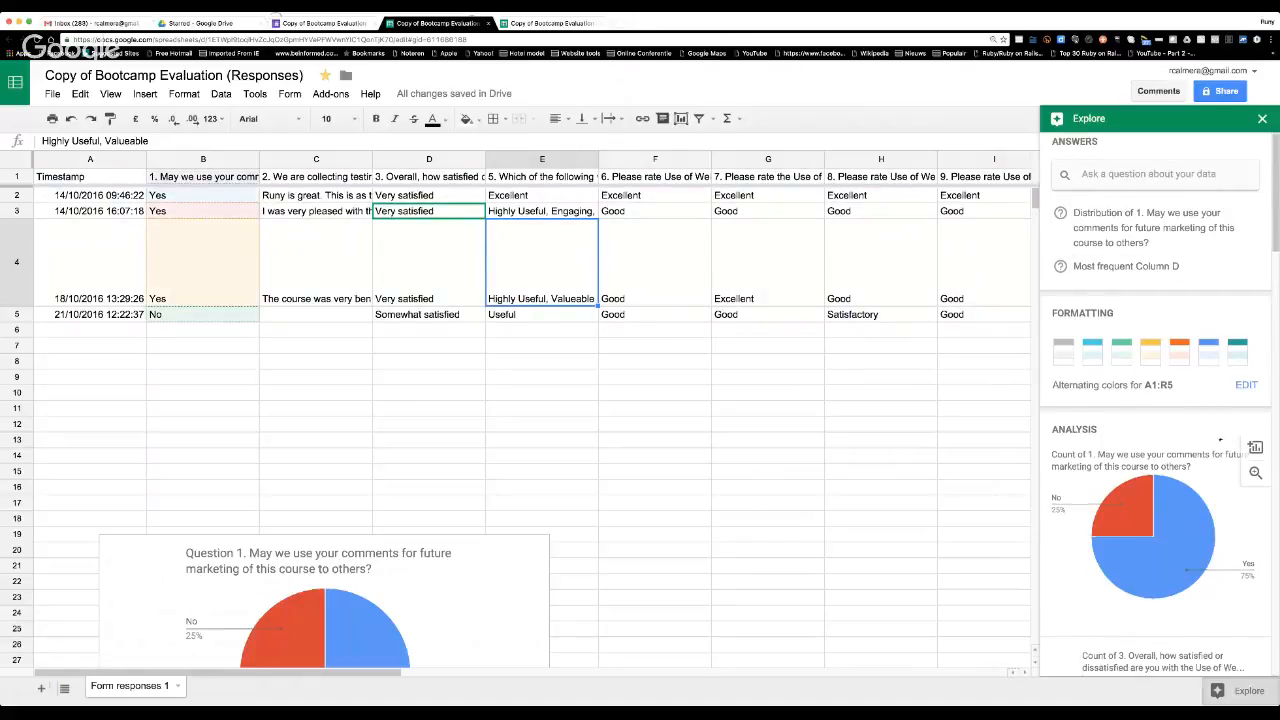
{"action": "scroll", "coordinate": [1222, 429], "scroll_direction": "up", "scroll_amount": 1}
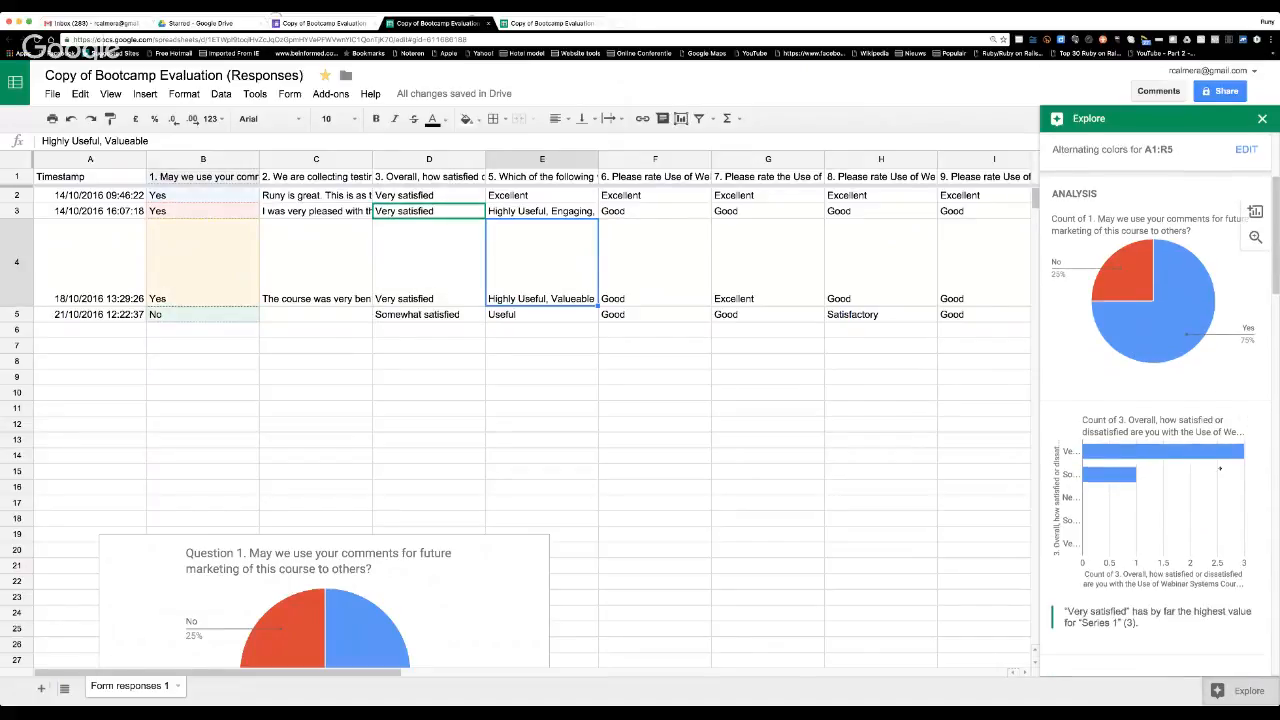
{"action": "scroll", "coordinate": [1150, 475], "scroll_direction": "up", "scroll_amount": 3}
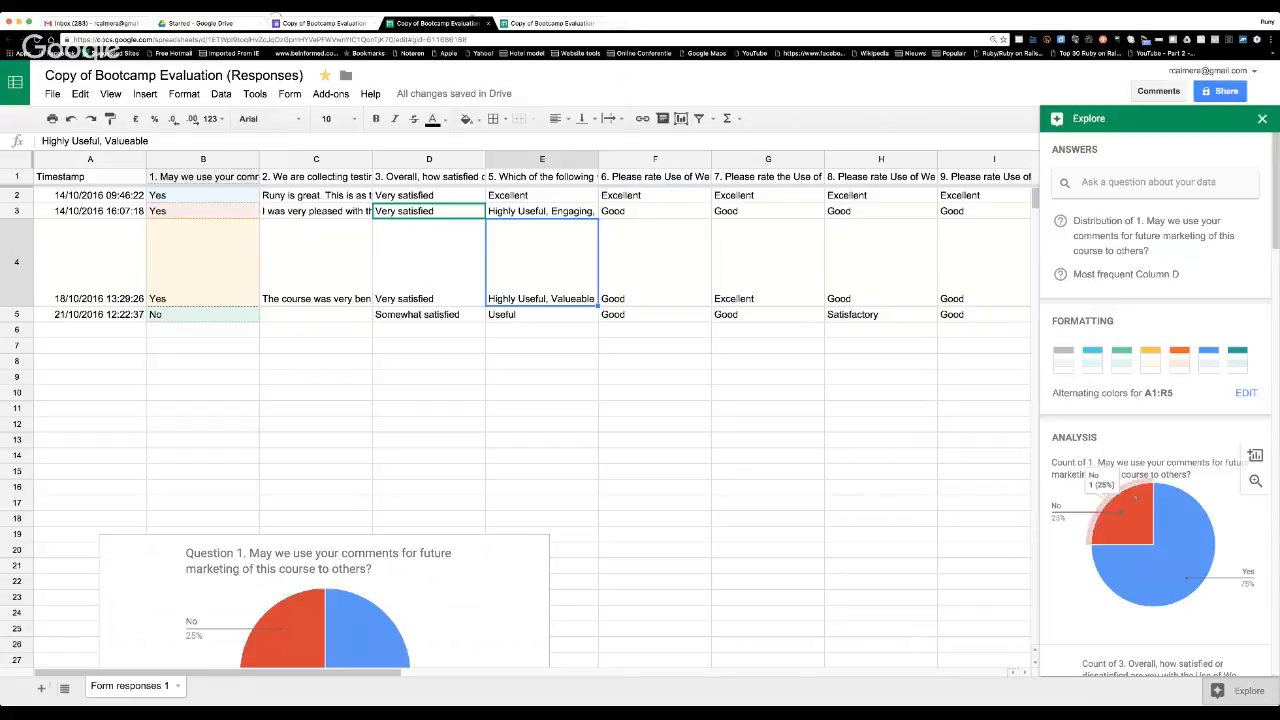
Insert the suggested question 1 pie chart into the sheet and move it just above the existing Question 1 chart.
{"action": "mouse_move", "coordinate": [1159, 508]}
{"action": "mouse_move", "coordinate": [1169, 543]}
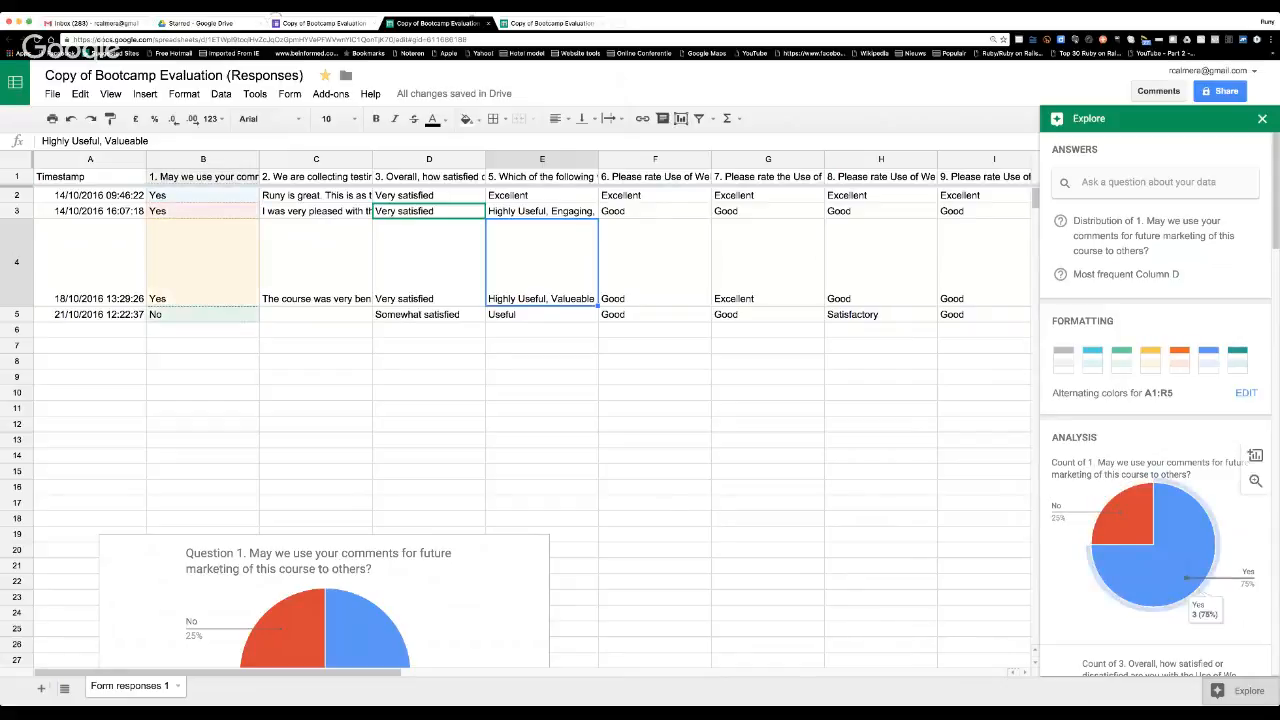
{"action": "left_click", "coordinate": [1255, 456]}
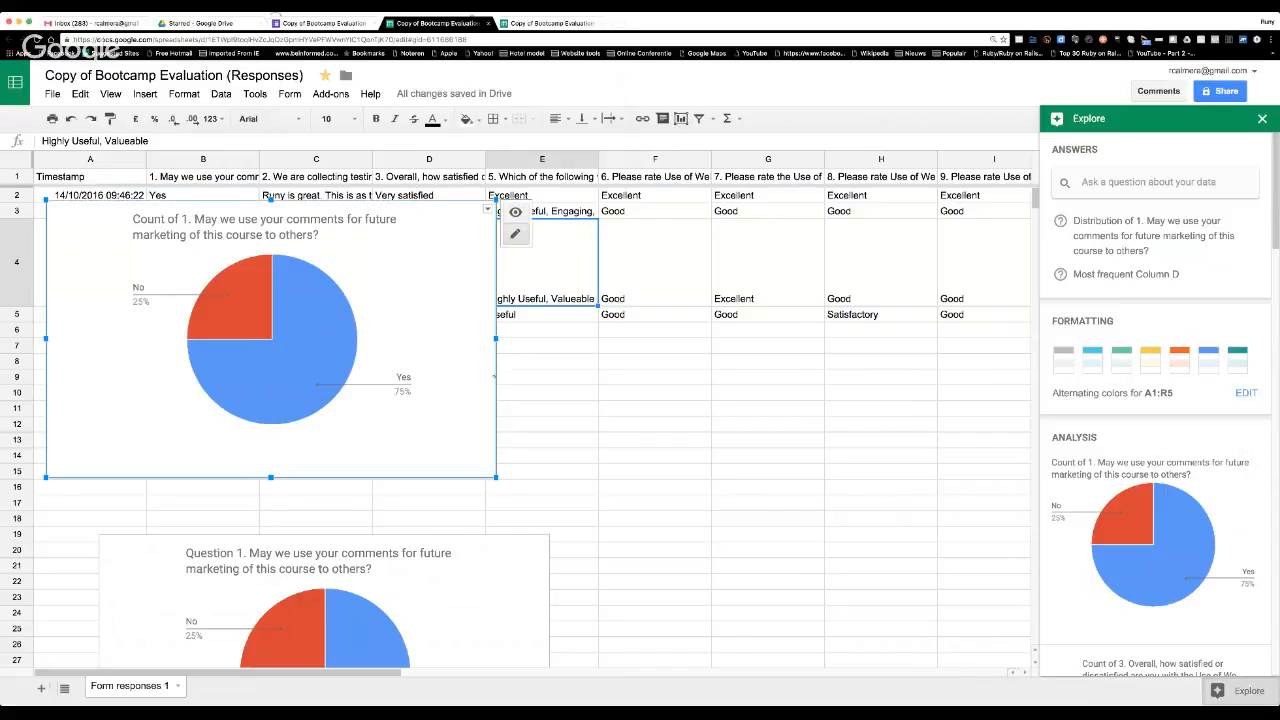
{"action": "left_click_drag", "start_coordinate": [497, 375], "coordinate": [664, 403]}
Insert the suggested question 3 bar chart, place it beside the existing Question 1 pie chart, and check the charts' layout.
{"action": "scroll", "coordinate": [1199, 524], "scroll_direction": "down", "scroll_amount": 5}
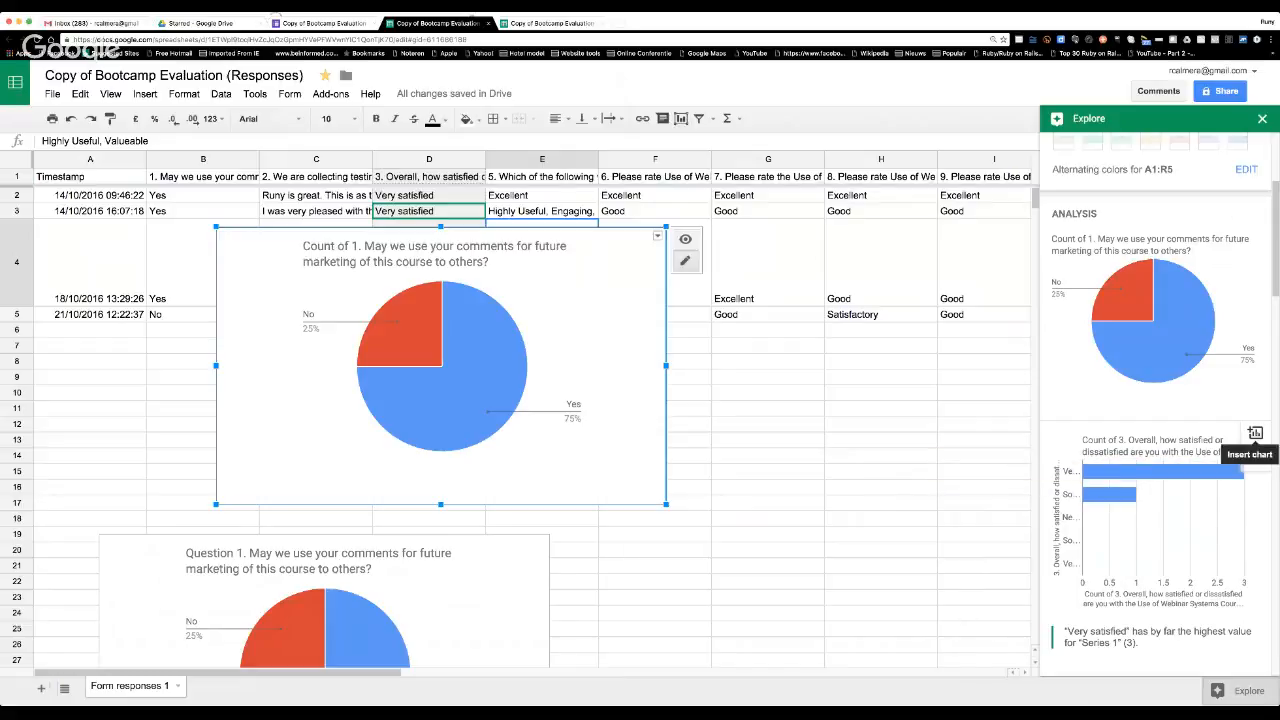
{"action": "left_click", "coordinate": [1255, 433]}
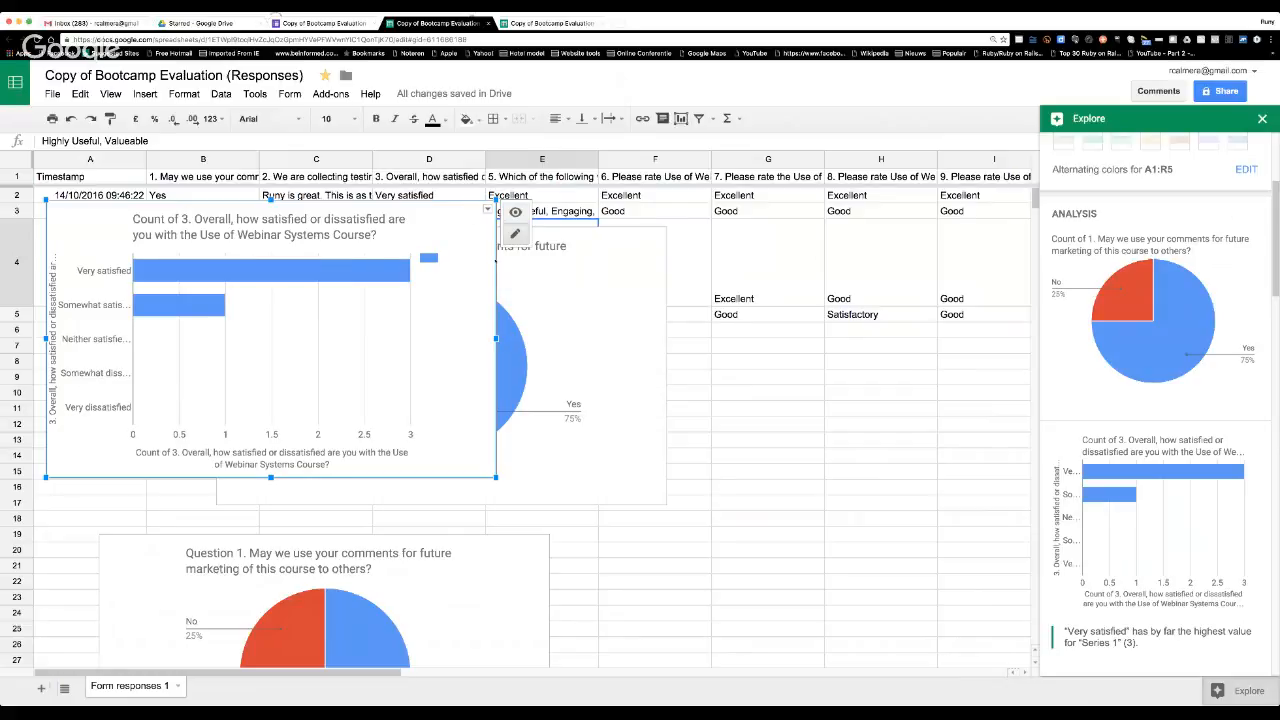
{"action": "left_click_drag", "start_coordinate": [496, 261], "coordinate": [1010, 586]}
{"action": "scroll", "coordinate": [901, 486], "scroll_direction": "down", "scroll_amount": 5}
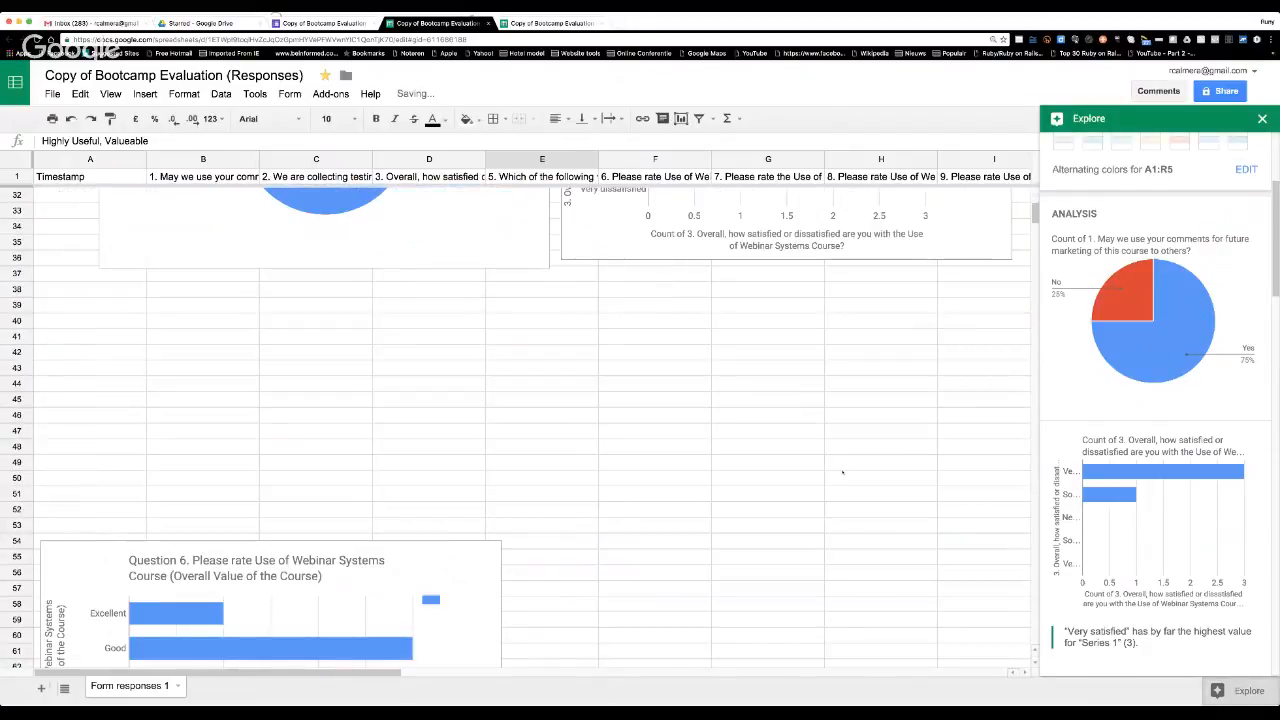
{"action": "scroll", "coordinate": [846, 485], "scroll_direction": "up", "scroll_amount": 5}
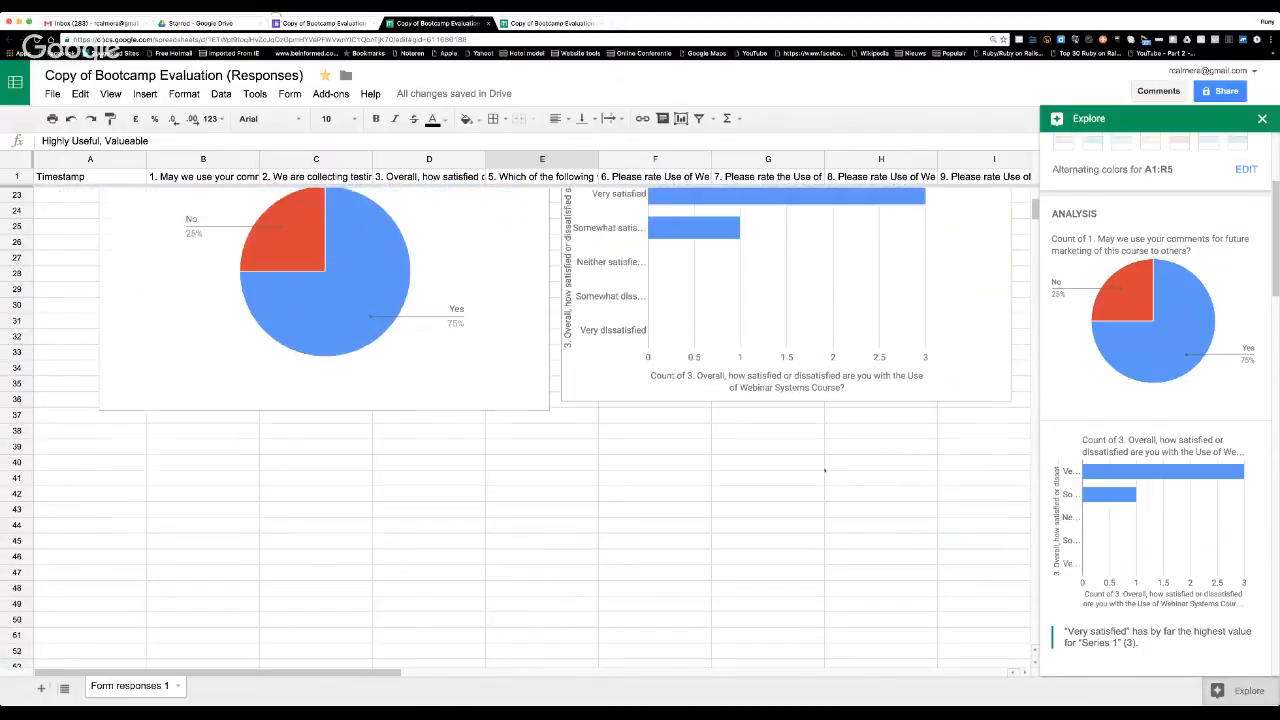
{"action": "left_click", "coordinate": [502, 365]}
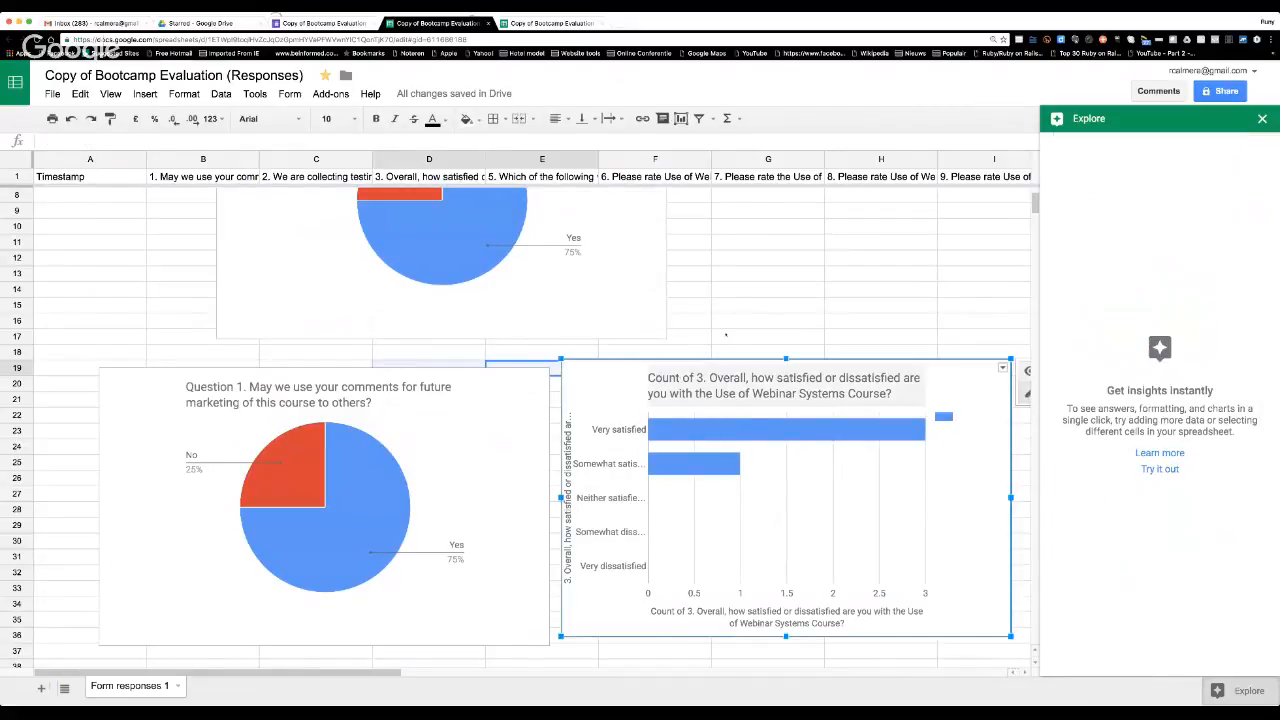
Select response cell G4 to bring back the data suggestions and insert the suggested question 5 bar chart.
{"action": "scroll", "coordinate": [716, 334], "scroll_direction": "up", "scroll_amount": 2}
{"action": "left_click", "coordinate": [733, 274]}
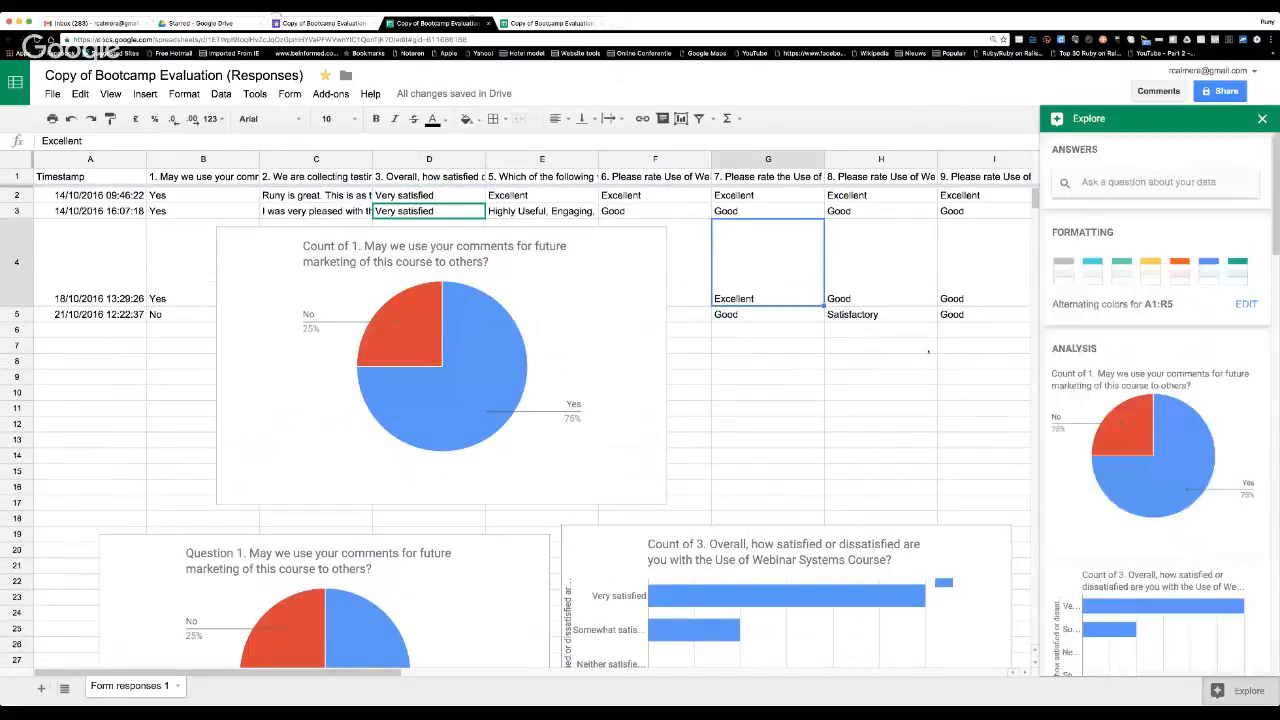
{"action": "scroll", "coordinate": [1209, 509], "scroll_direction": "down", "scroll_amount": 1}
{"action": "scroll", "coordinate": [1209, 509], "scroll_direction": "down", "scroll_amount": 5}
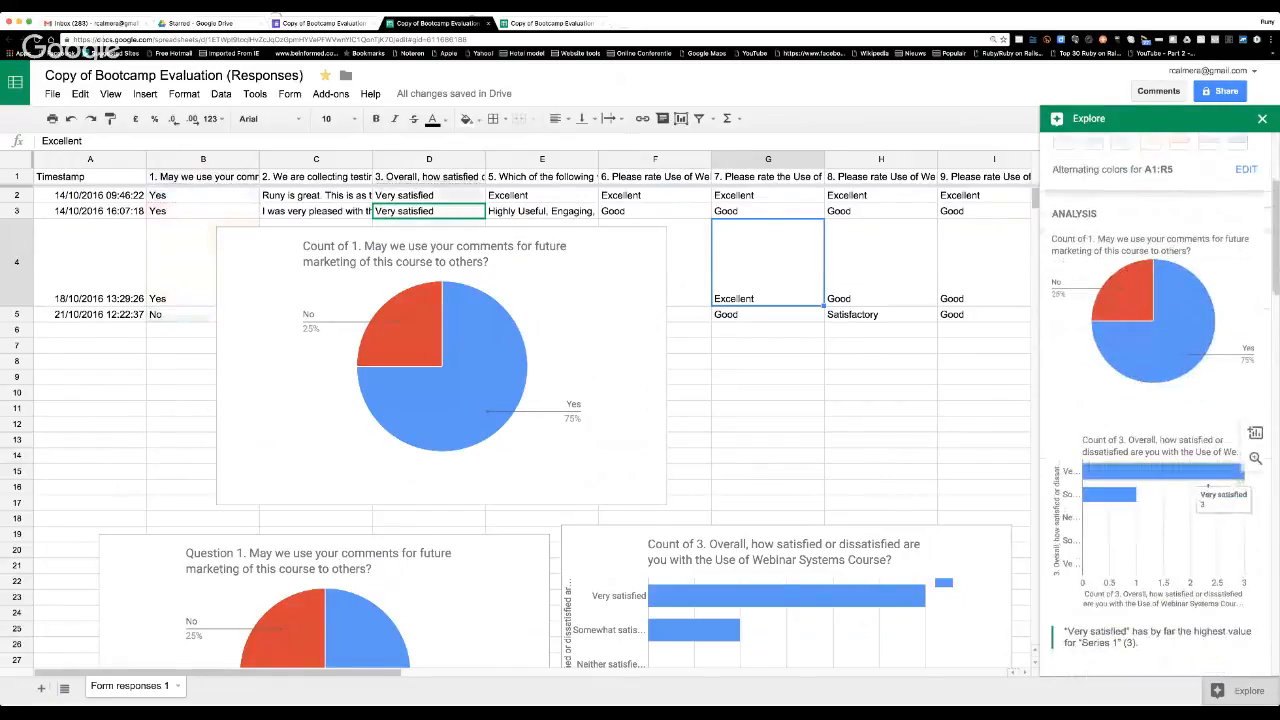
{"action": "scroll", "coordinate": [1208, 485], "scroll_direction": "down", "scroll_amount": 1}
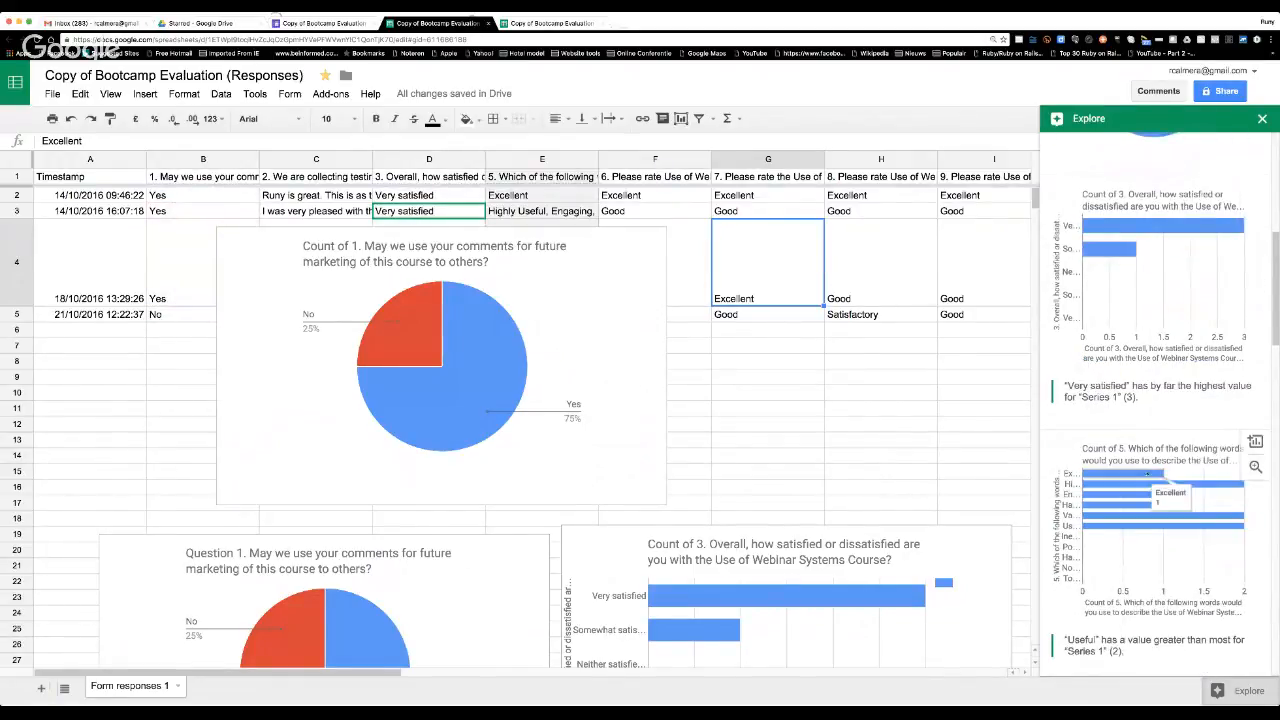
{"action": "left_click", "coordinate": [1255, 441]}
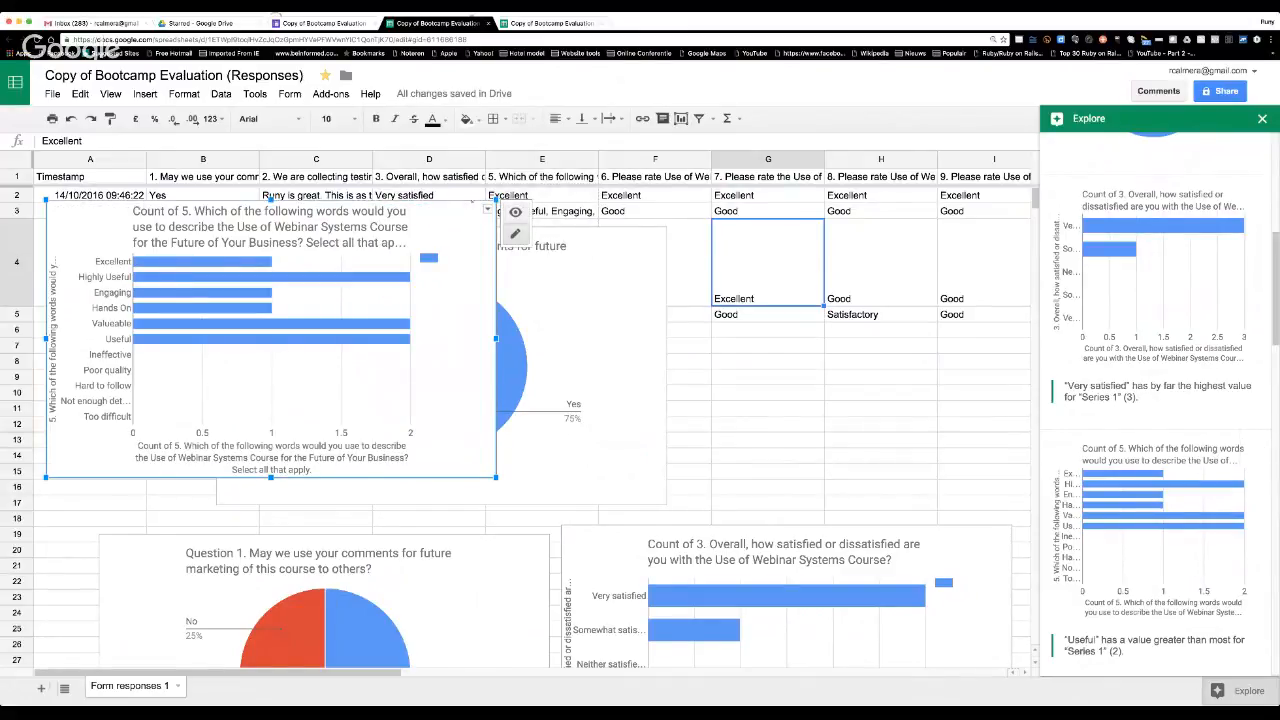
Move the question 5 bar chart into the empty area below the Question 1 pie and question 3 bar charts.
{"action": "left_click_drag", "start_coordinate": [270, 340], "coordinate": [665, 576]}
{"action": "left_click_drag", "start_coordinate": [671, 478], "coordinate": [431, 627]}
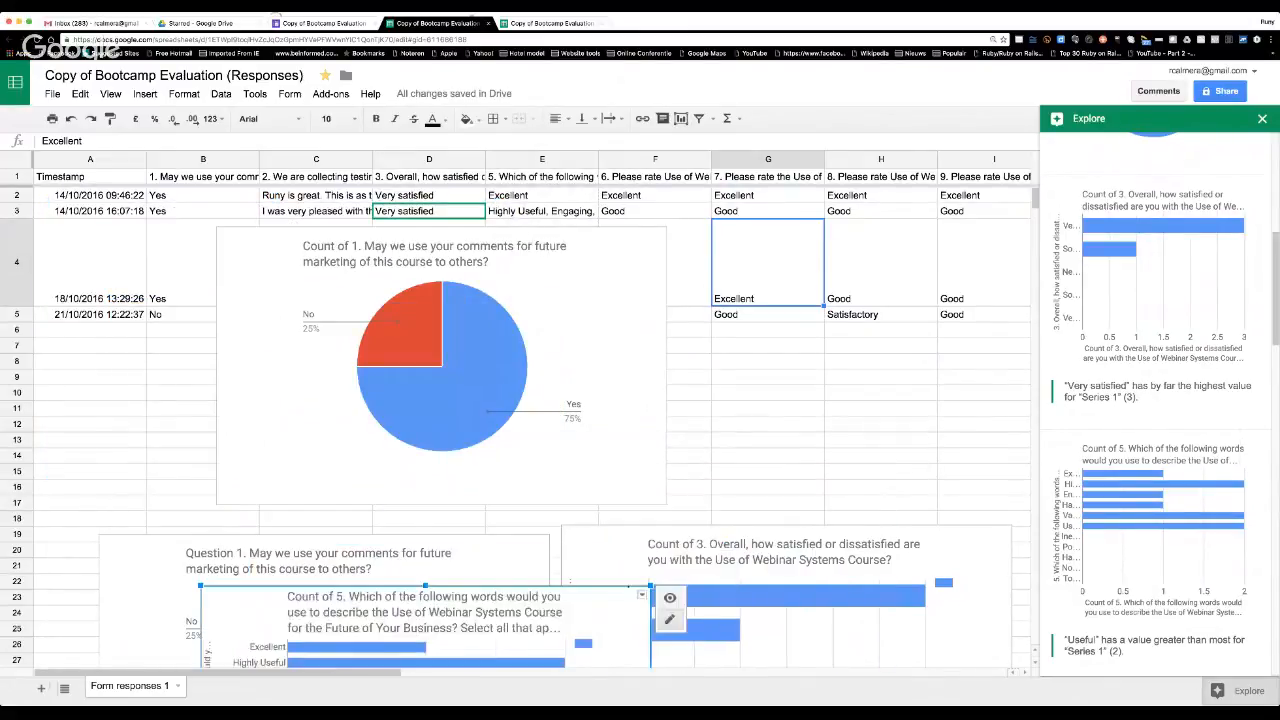
{"action": "scroll", "coordinate": [431, 627], "scroll_direction": "down", "scroll_amount": 2}
{"action": "scroll", "coordinate": [652, 453], "scroll_direction": "down", "scroll_amount": 5}
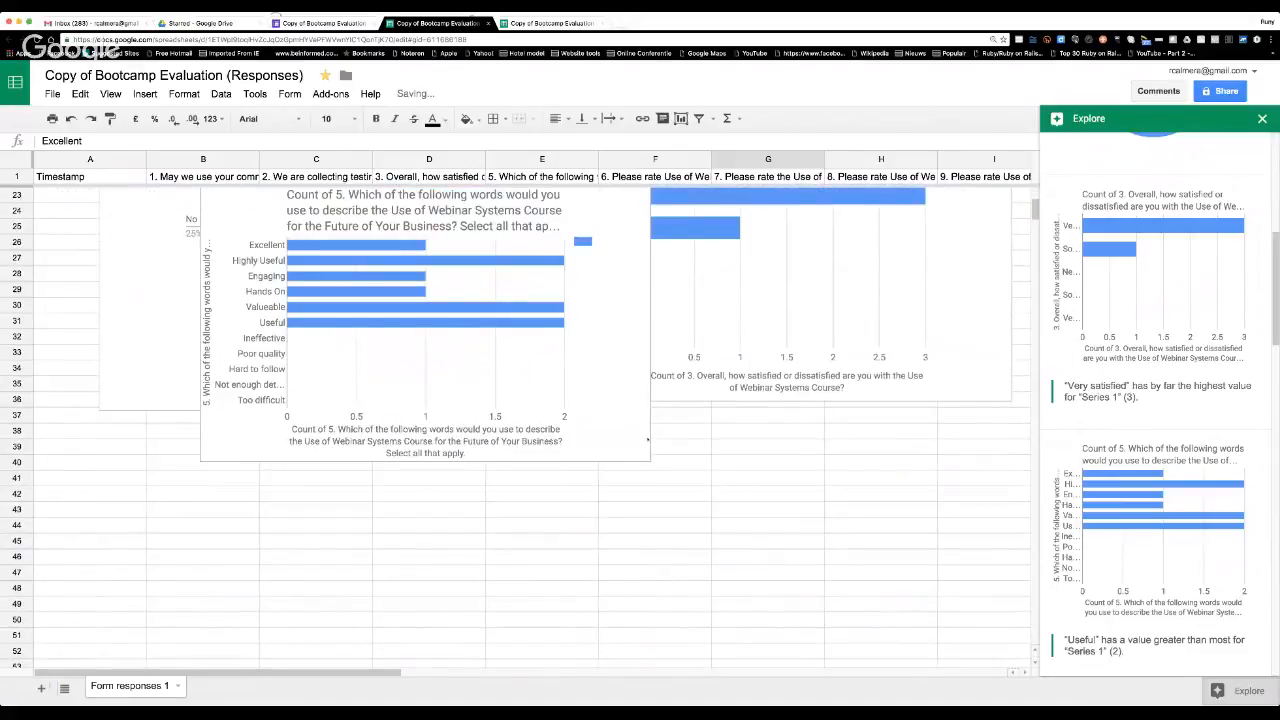
{"action": "left_click_drag", "start_coordinate": [650, 439], "coordinate": [657, 511]}
{"action": "left_click", "coordinate": [637, 465]}
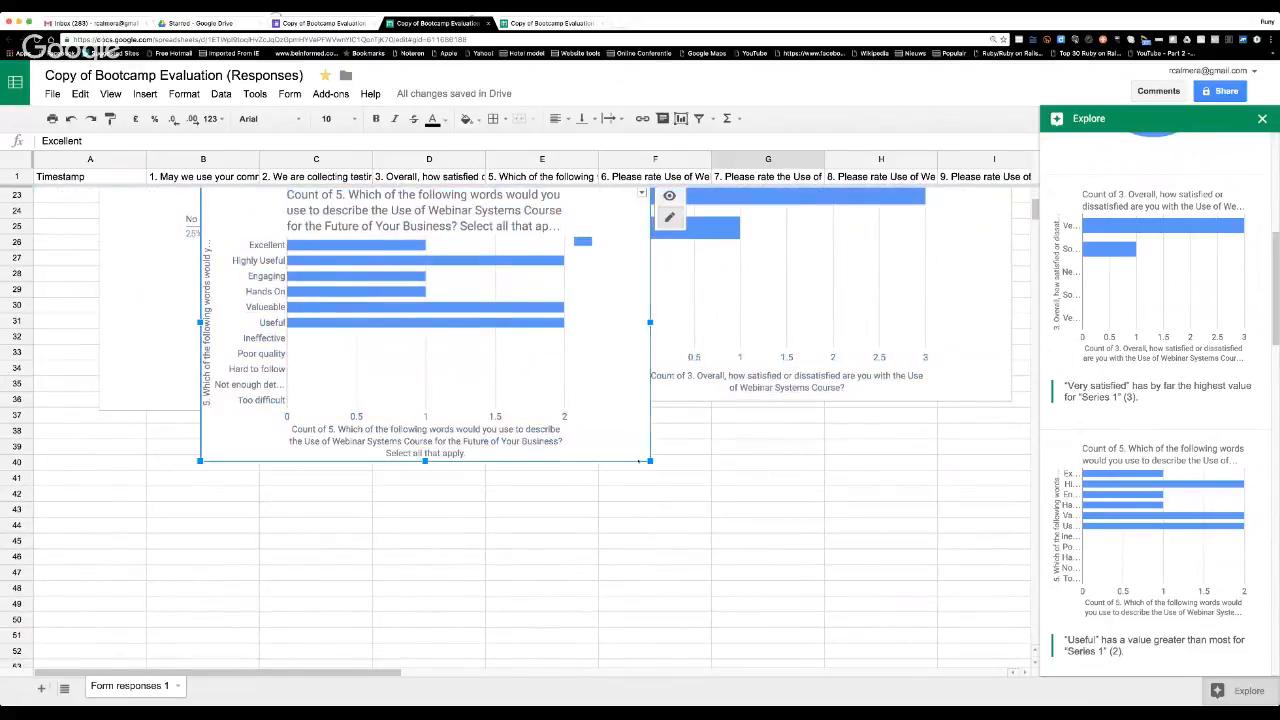
{"action": "left_click_drag", "start_coordinate": [631, 458], "coordinate": [628, 713]}
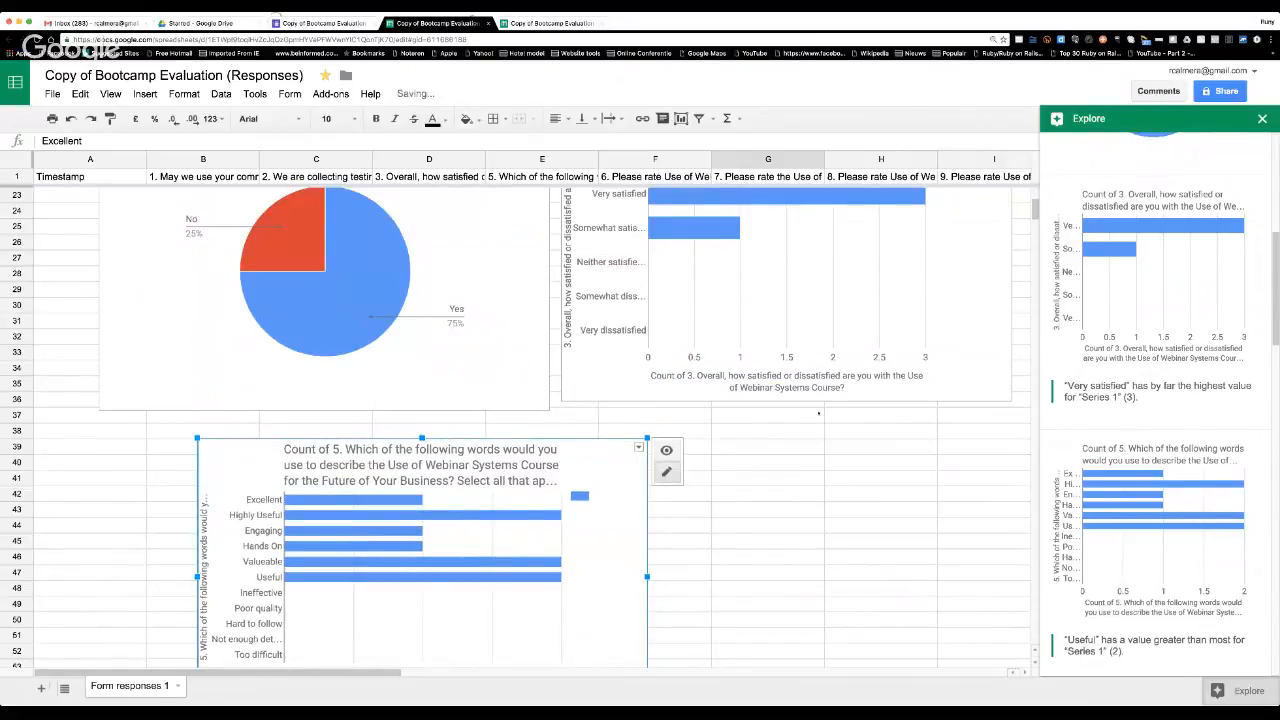
Select and copy the "Count of 1. May we use your comments" pie chart near the start of the sheet.
{"action": "scroll", "coordinate": [818, 412], "scroll_direction": "up", "scroll_amount": 8}
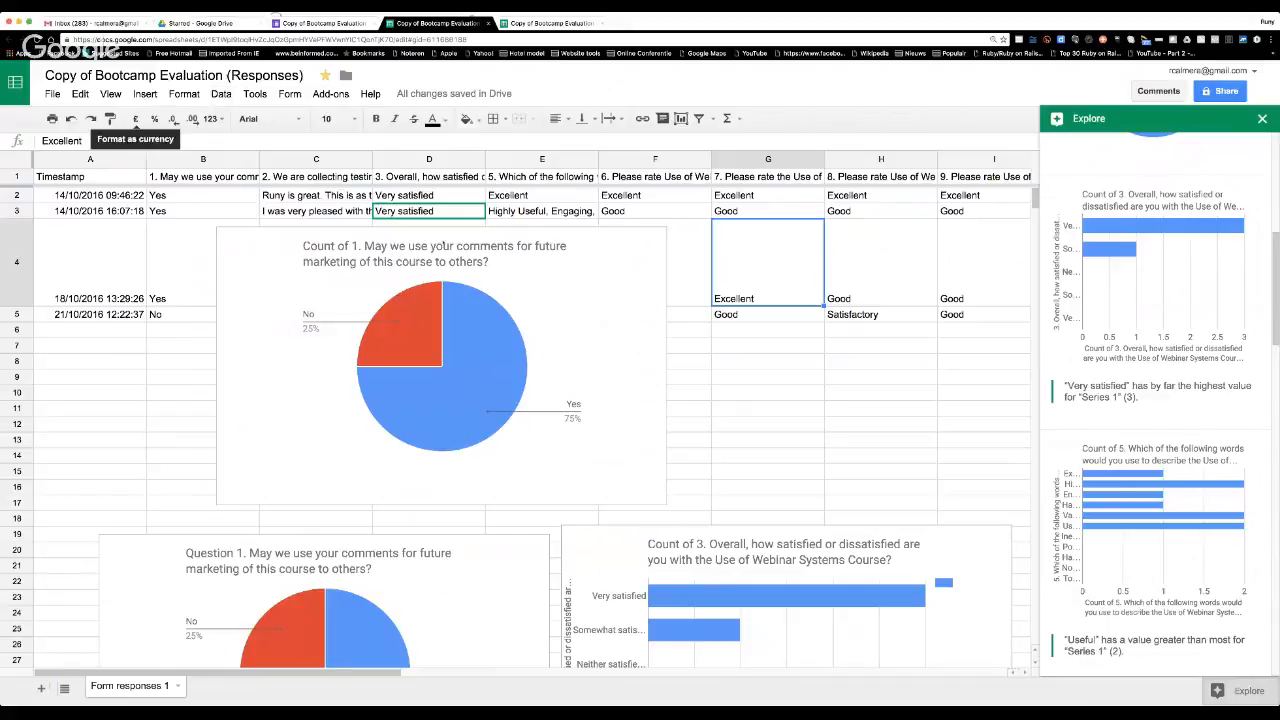
{"action": "left_click", "coordinate": [512, 229]}
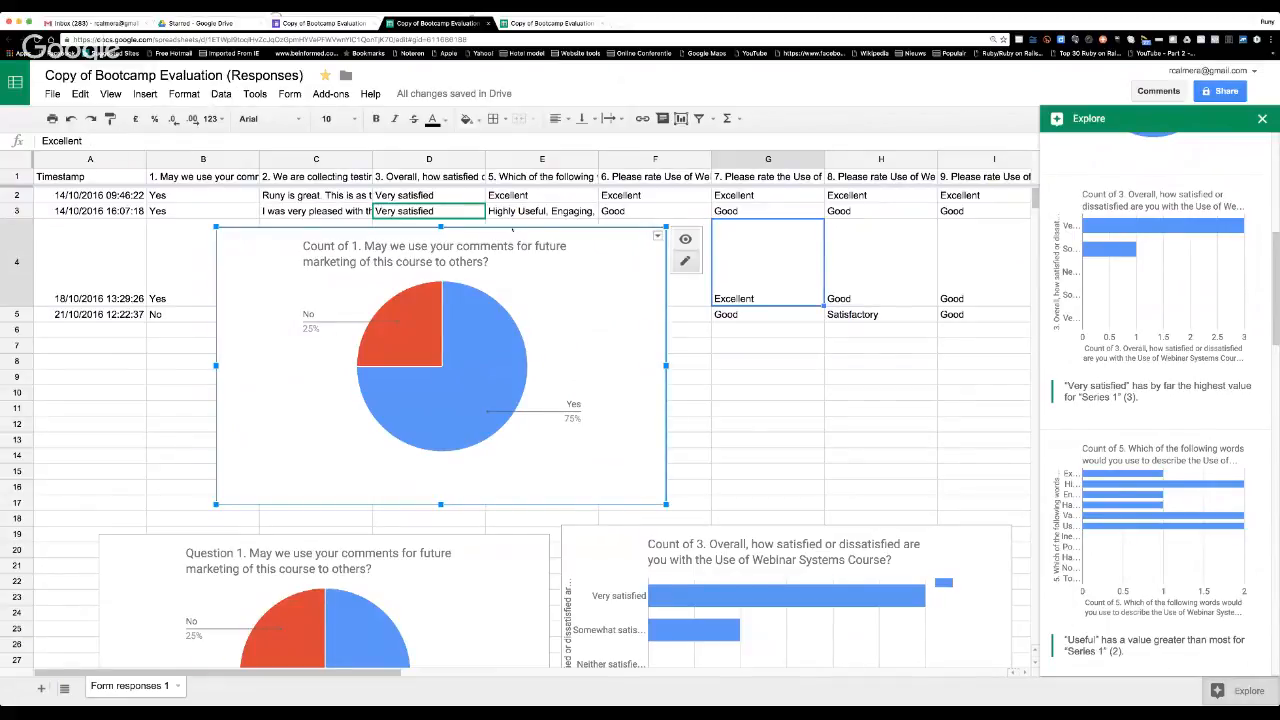
{"action": "key", "text": "Escape"}
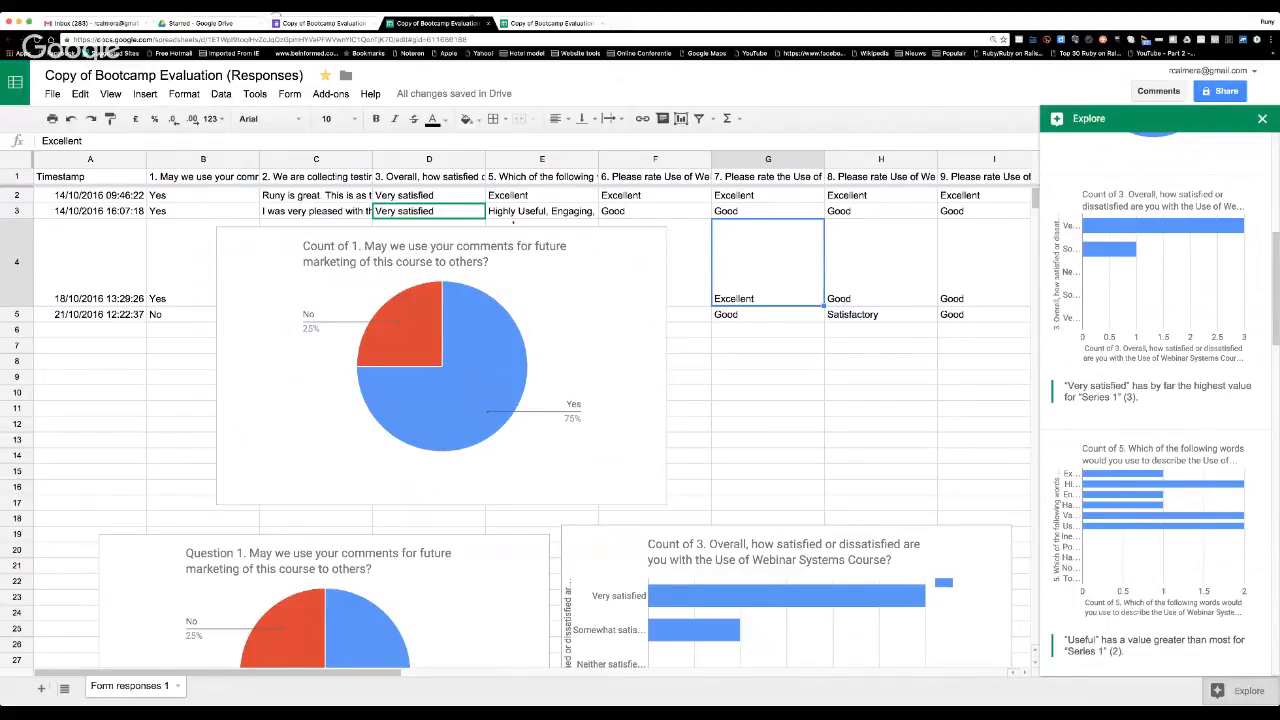
{"action": "left_click", "coordinate": [527, 229]}
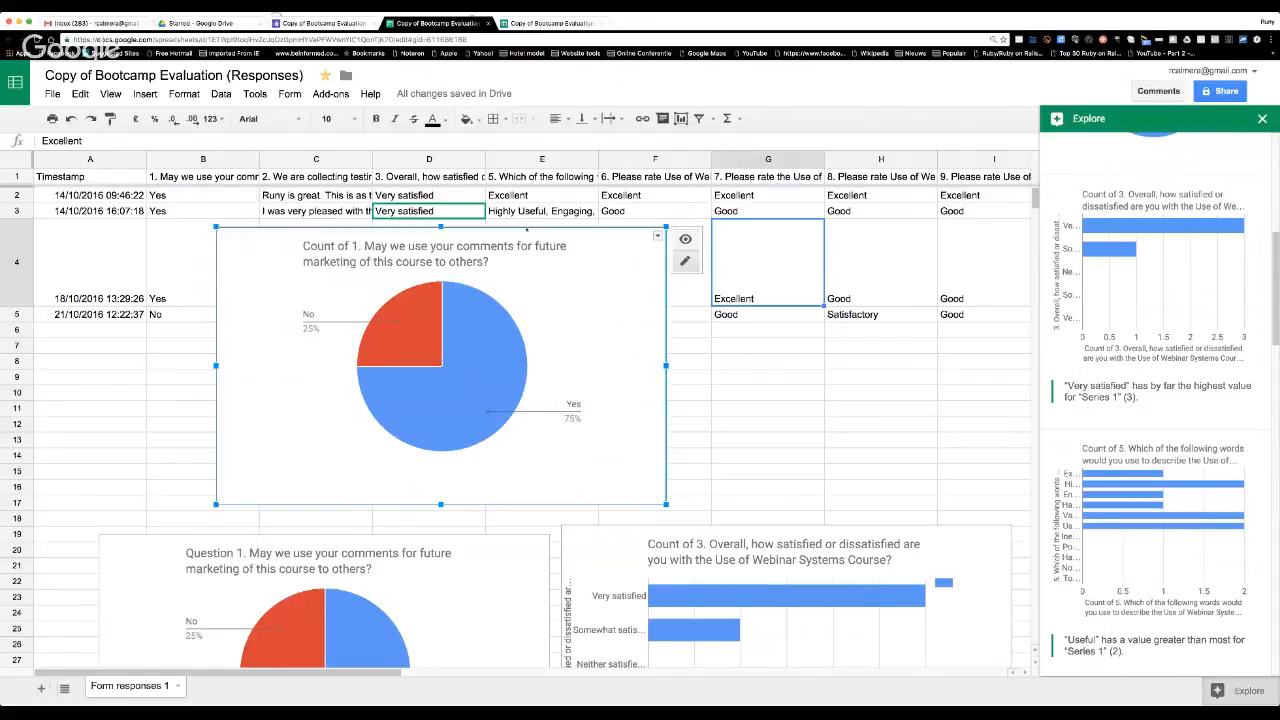
{"action": "key", "text": "Escape"}
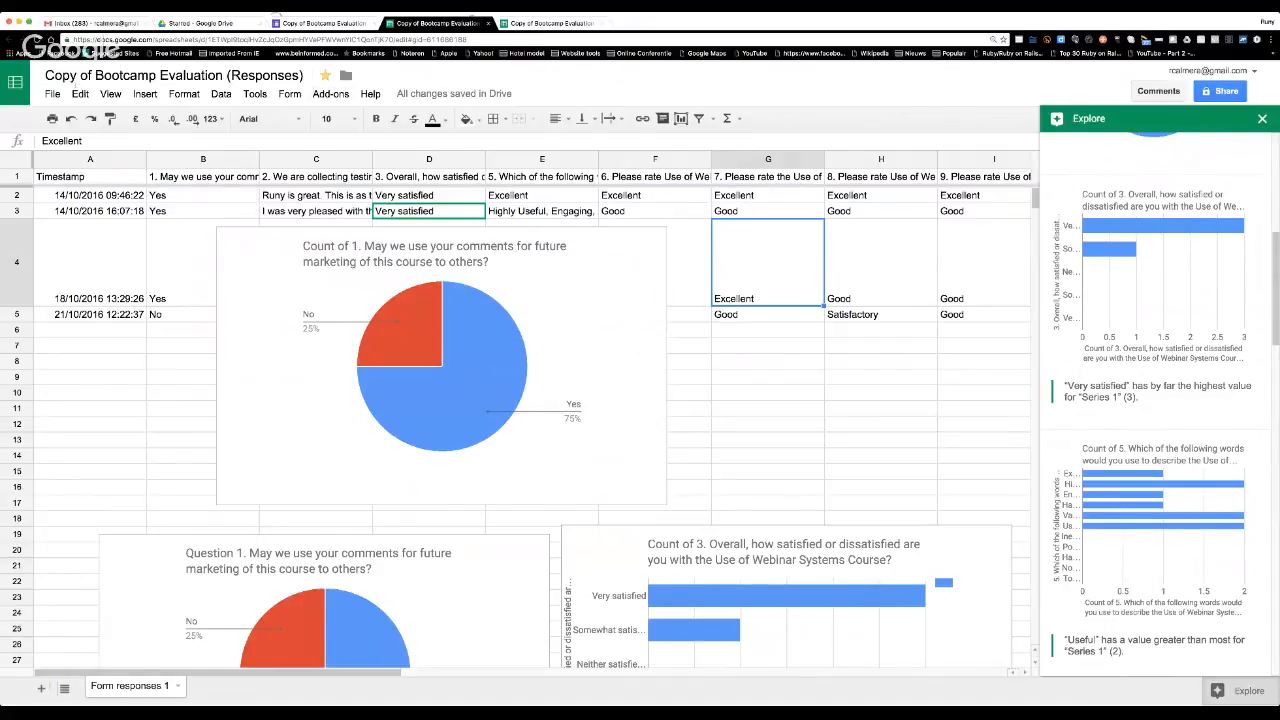
Create a new blank Google Docs document from the spreadsheet.
{"action": "left_click", "coordinate": [52, 94]}
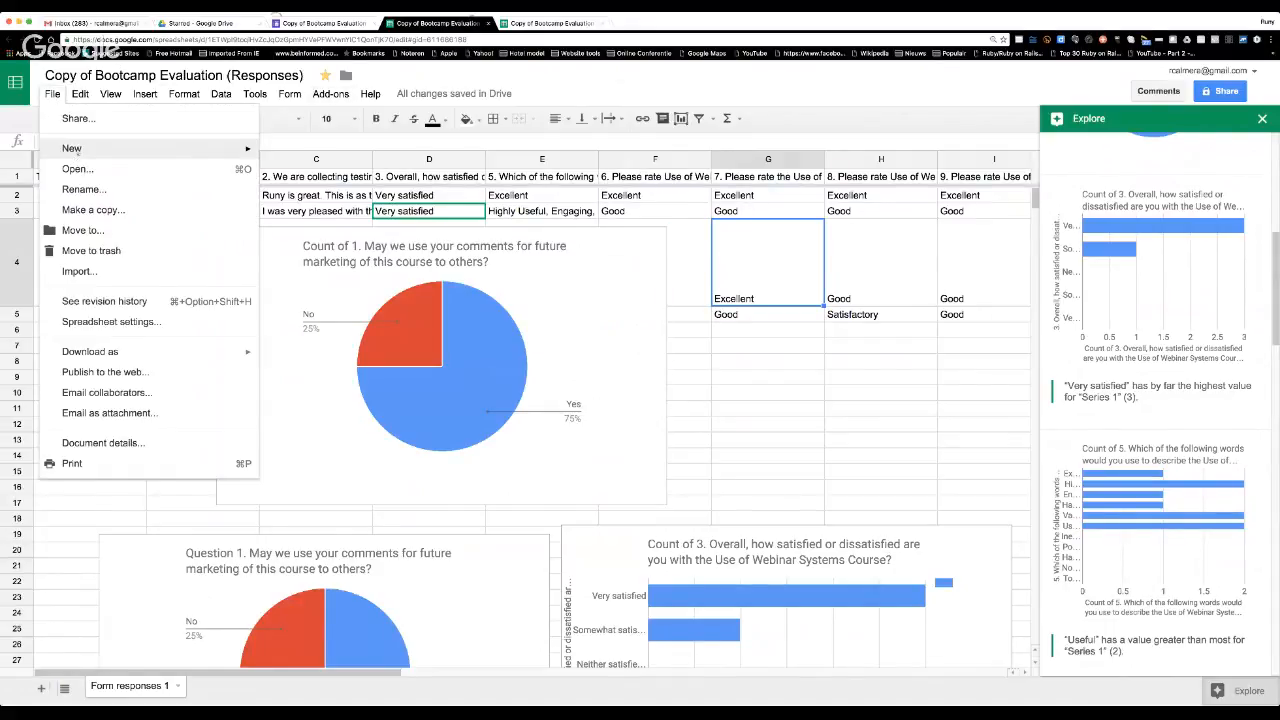
{"action": "mouse_move", "coordinate": [77, 149]}
{"action": "left_click", "coordinate": [304, 153]}
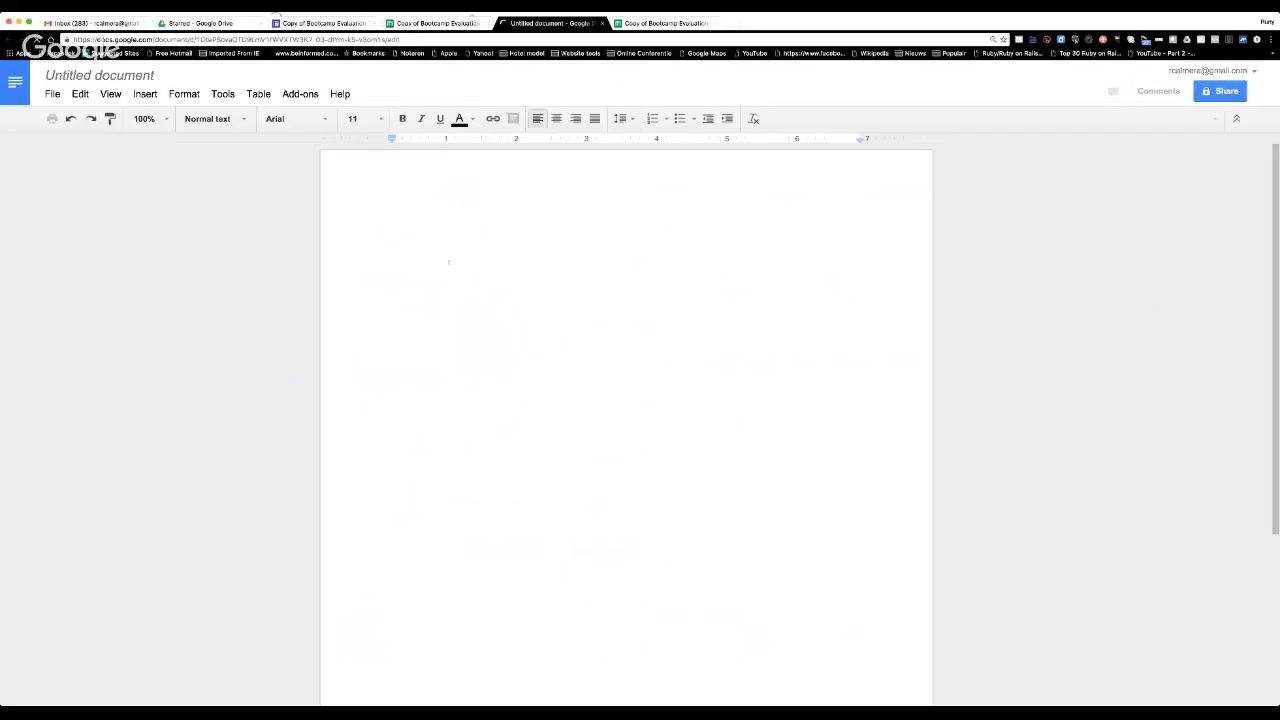
Paste the copied pie chart into the document without linking it to the spreadsheet, and select the pasted chart.
{"action": "key", "text": "super+v"}
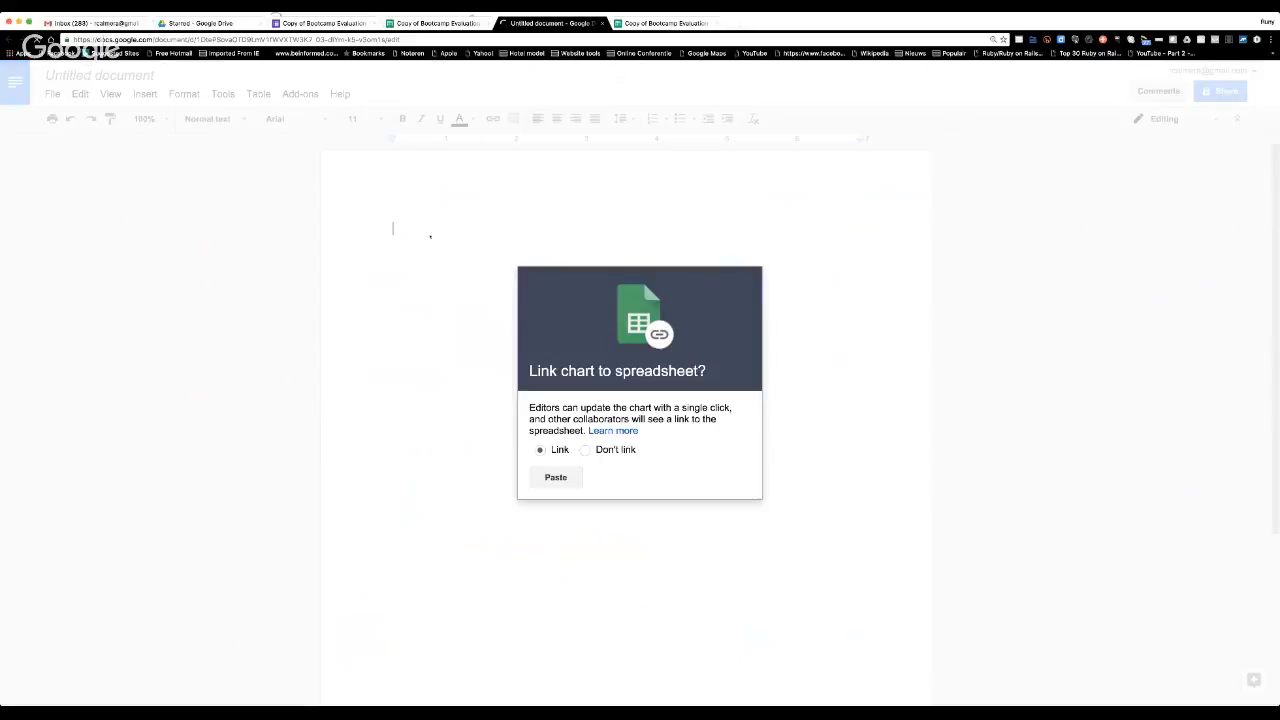
{"action": "left_click", "coordinate": [585, 450]}
{"action": "left_click", "coordinate": [555, 478]}
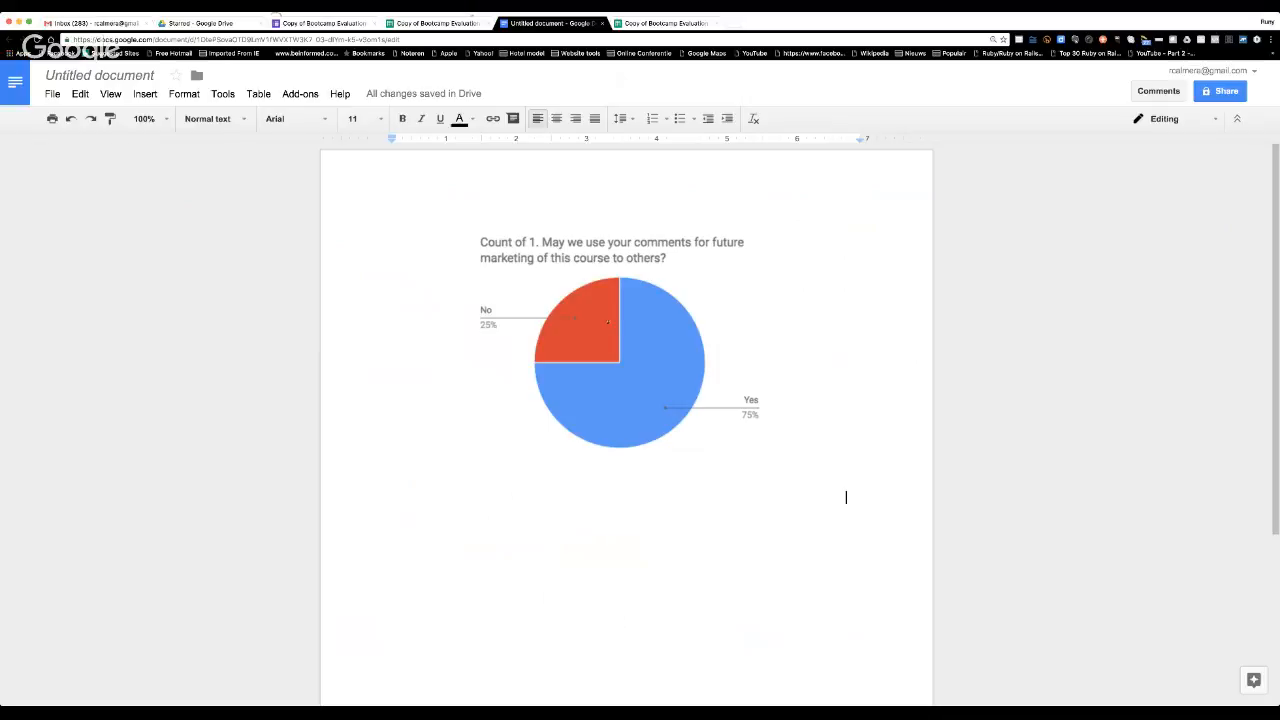
{"action": "left_click", "coordinate": [642, 360]}
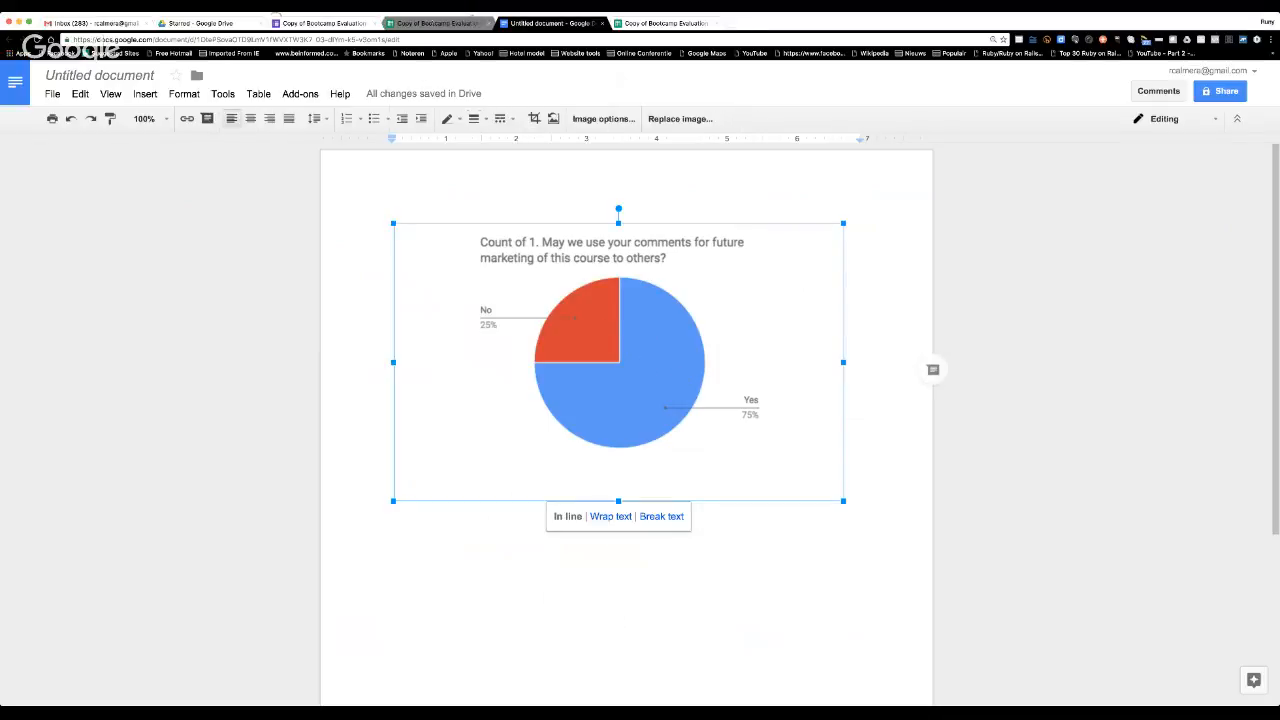
Select and copy the "Count of 3. Overall, how satisfied or dissatisfied" bar chart in the responses spreadsheet.
{"action": "left_click", "coordinate": [437, 22]}
{"action": "scroll", "coordinate": [604, 296], "scroll_direction": "down", "scroll_amount": 3}
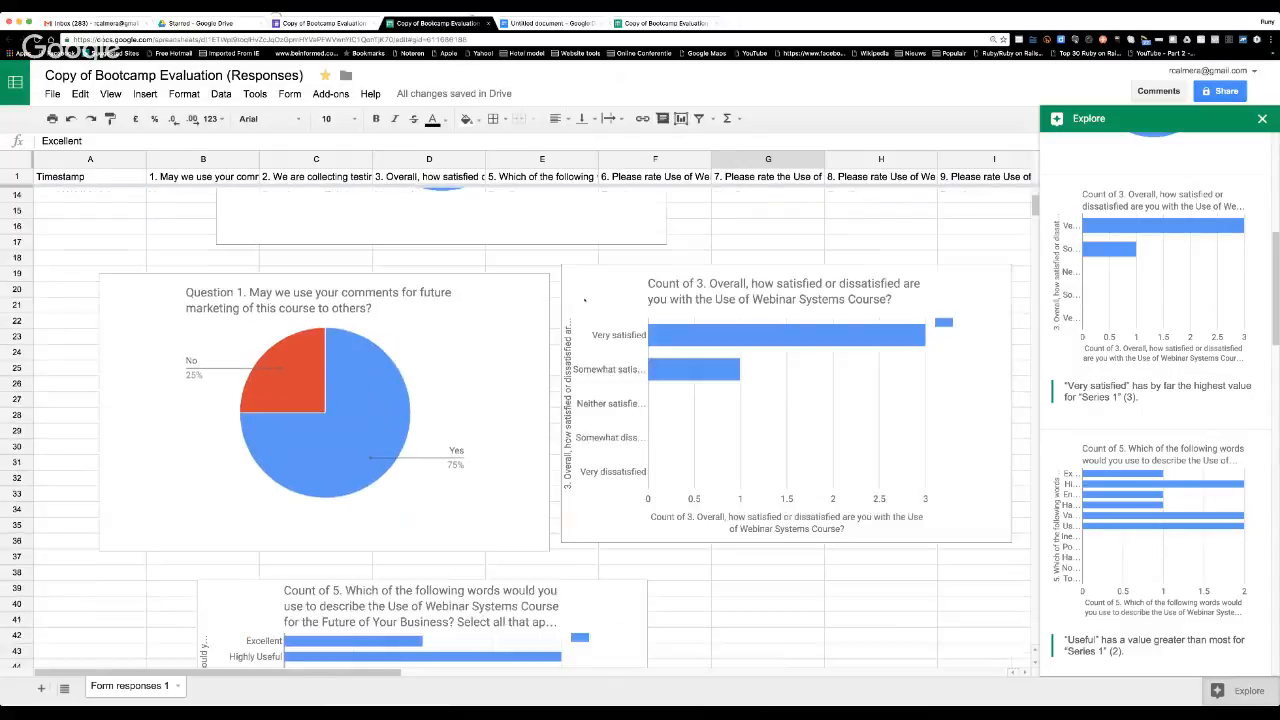
{"action": "scroll", "coordinate": [604, 296], "scroll_direction": "up", "scroll_amount": 3}
{"action": "scroll", "coordinate": [604, 296], "scroll_direction": "down", "scroll_amount": 3}
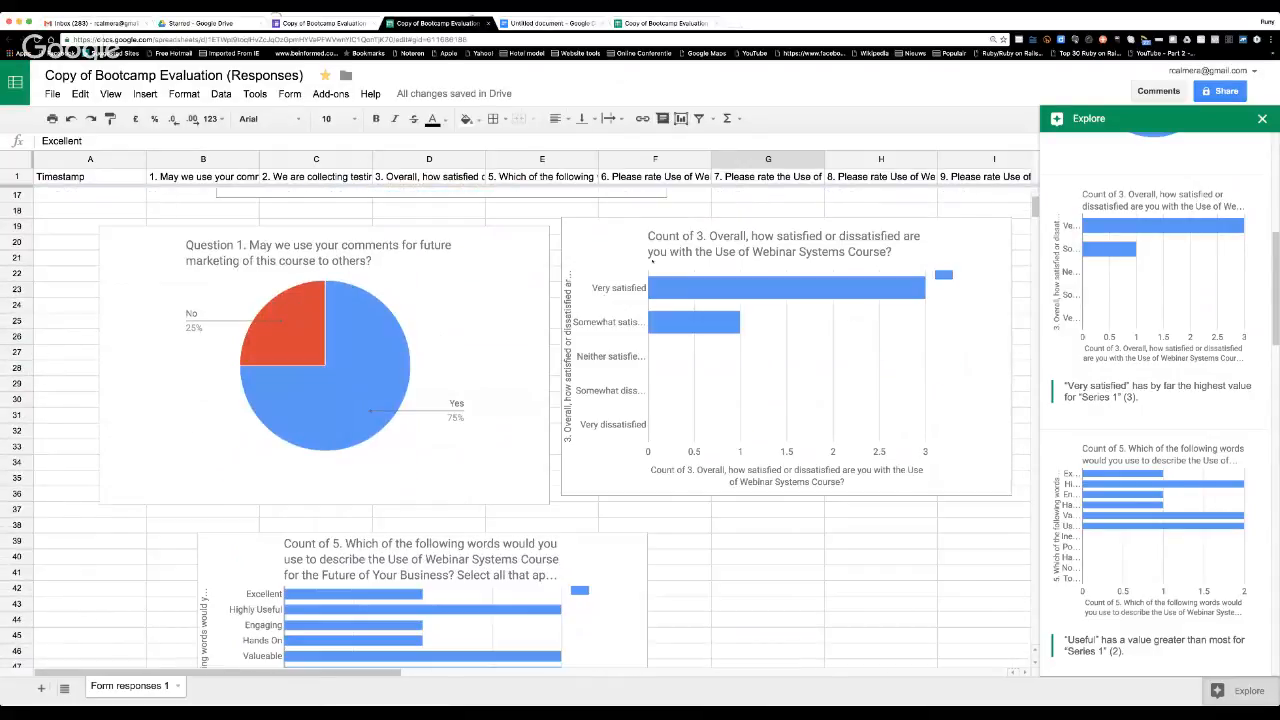
{"action": "left_click", "coordinate": [659, 228]}
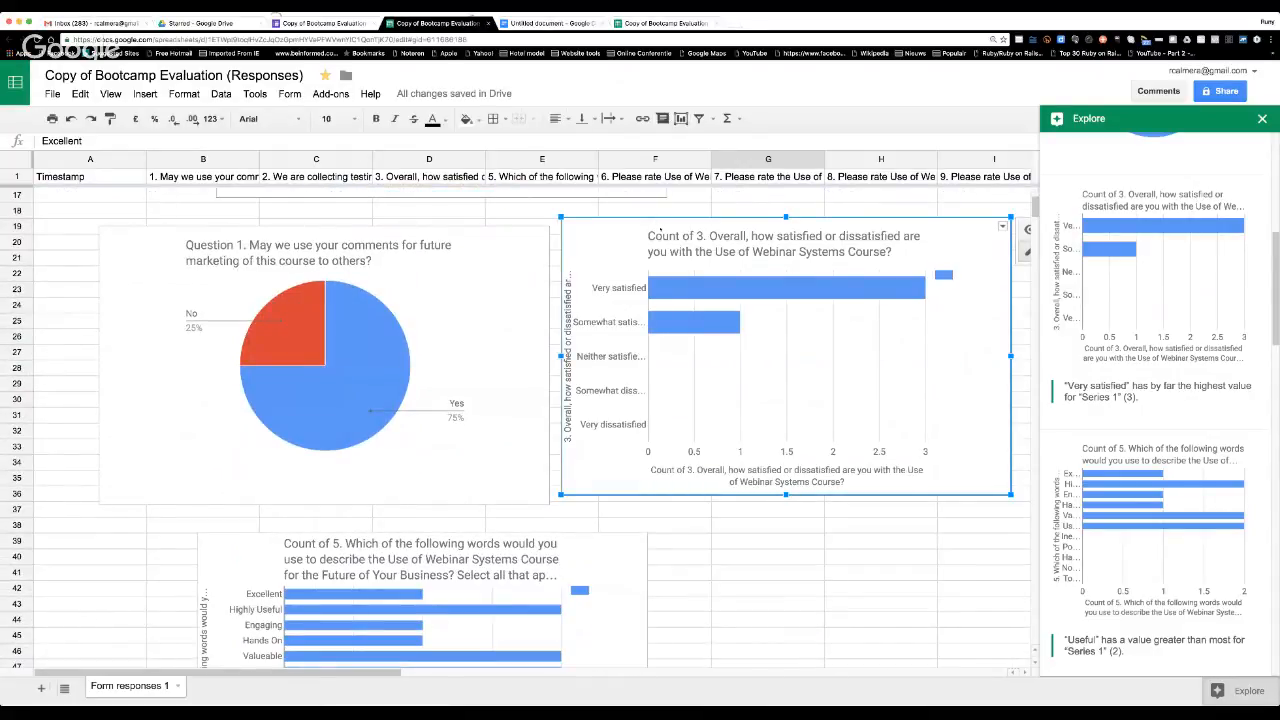
{"action": "key", "text": "super+c"}
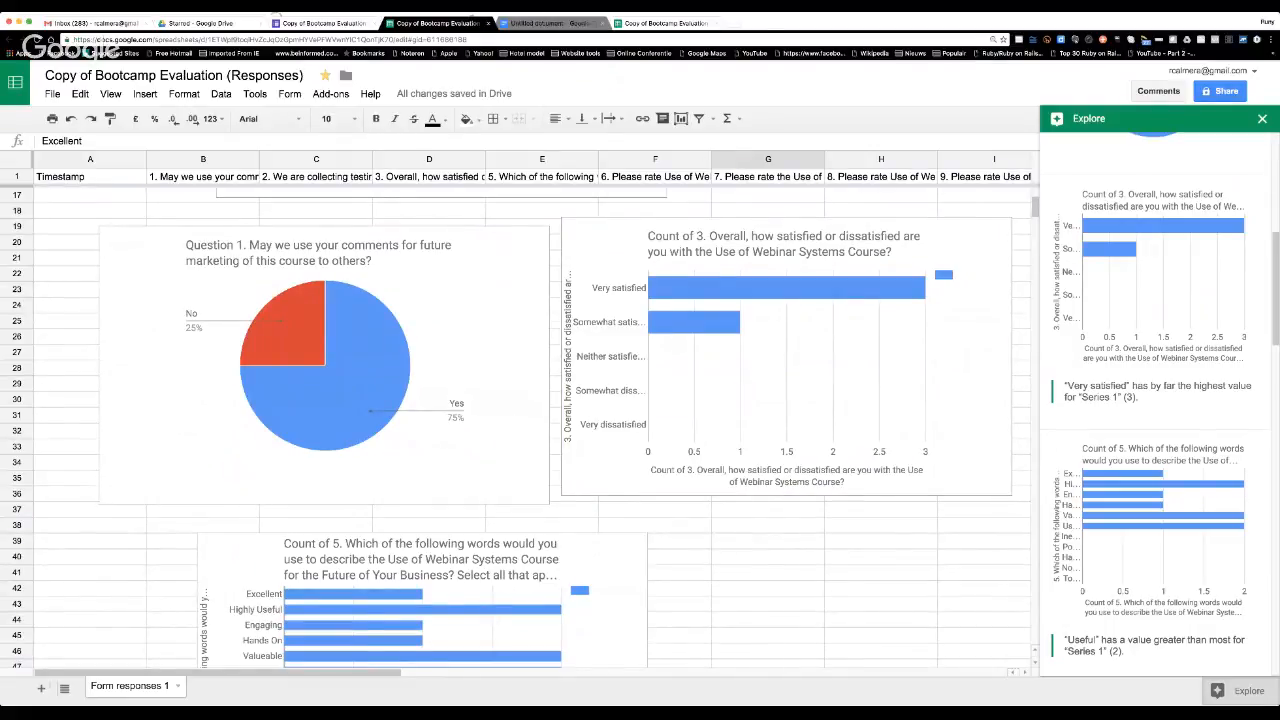
Paste the copied question 3 bar chart below the pie chart in the untitled document, without linking it to the spreadsheet.
{"action": "left_click", "coordinate": [540, 22]}
{"action": "left_click", "coordinate": [846, 495]}
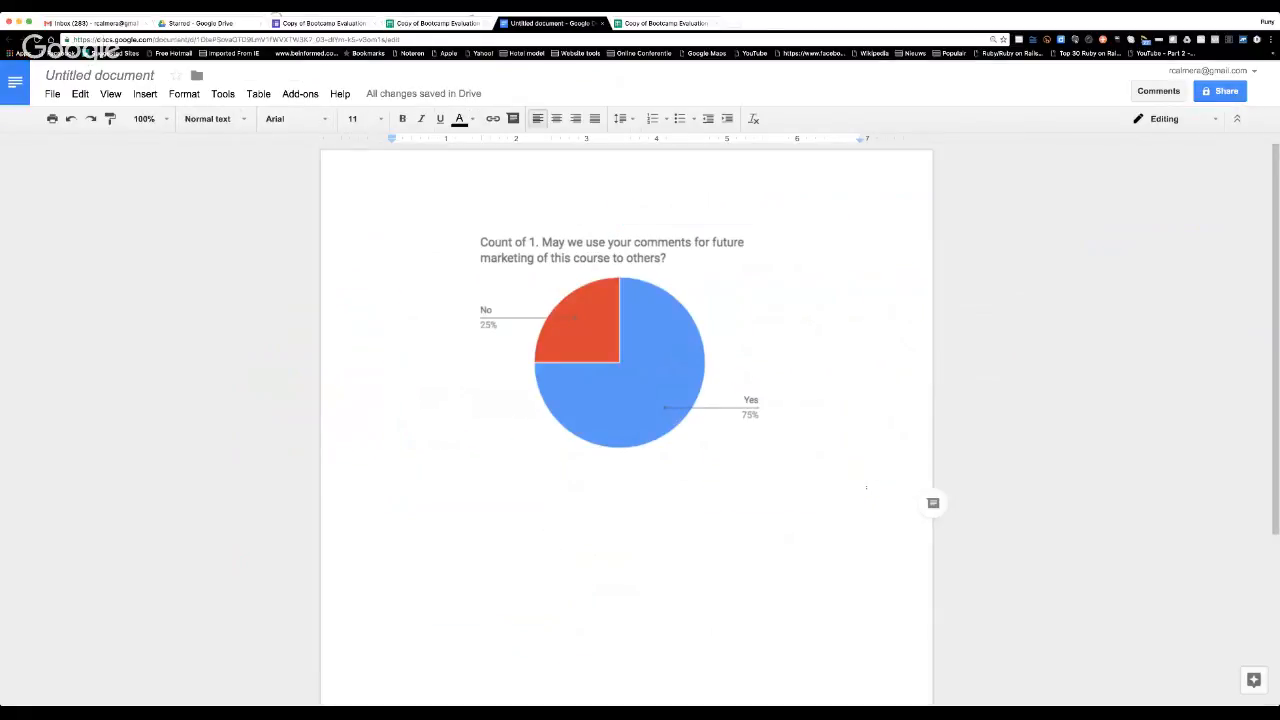
{"action": "key", "text": "super+v"}
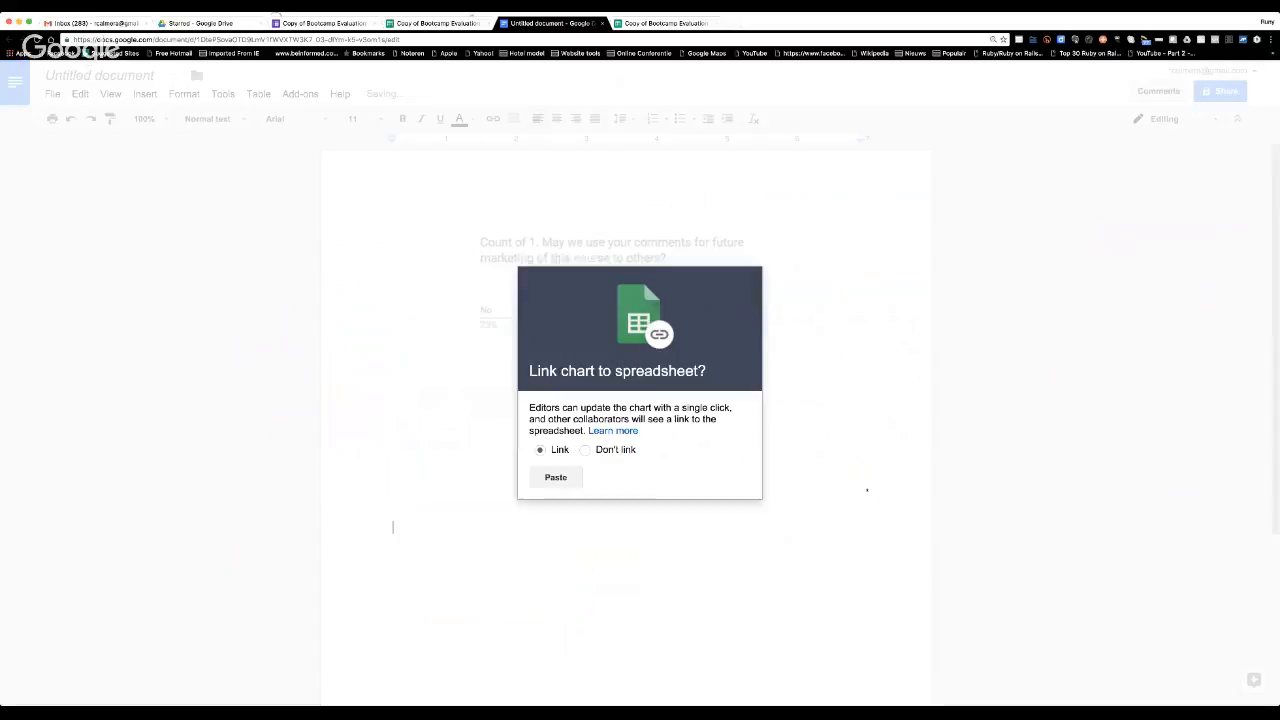
{"action": "left_click", "coordinate": [585, 450]}
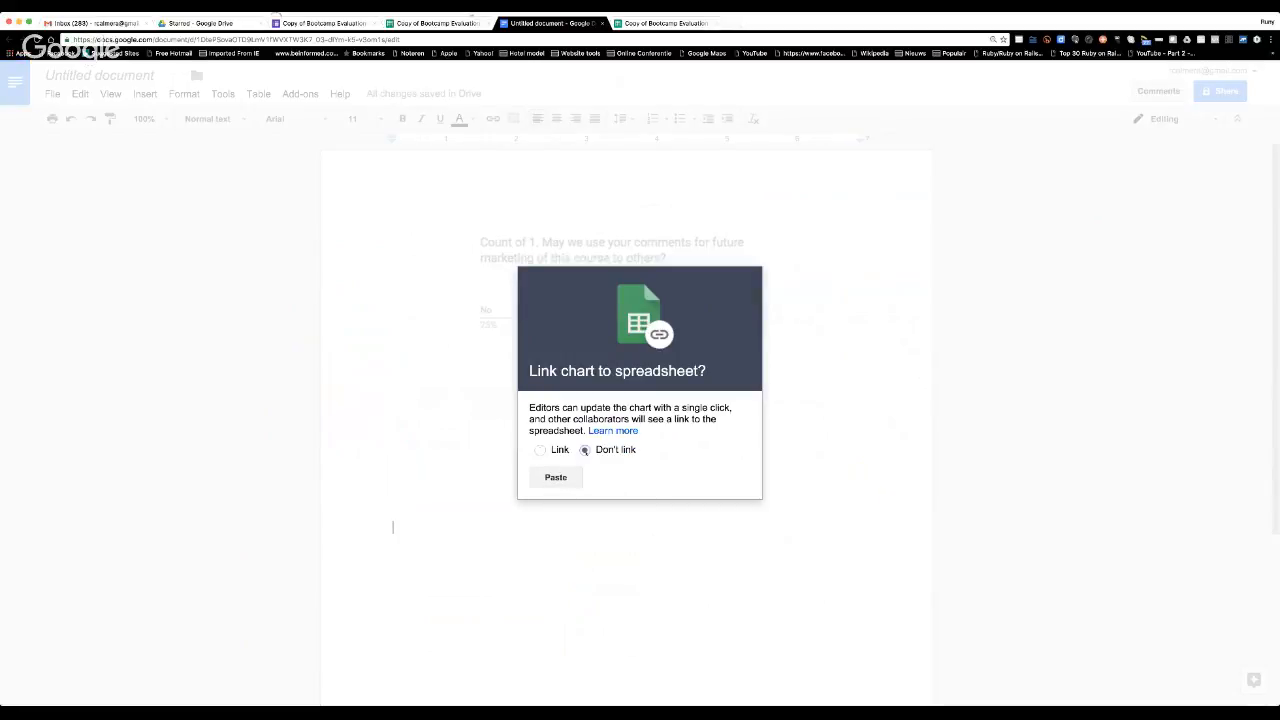
{"action": "left_click", "coordinate": [556, 477]}
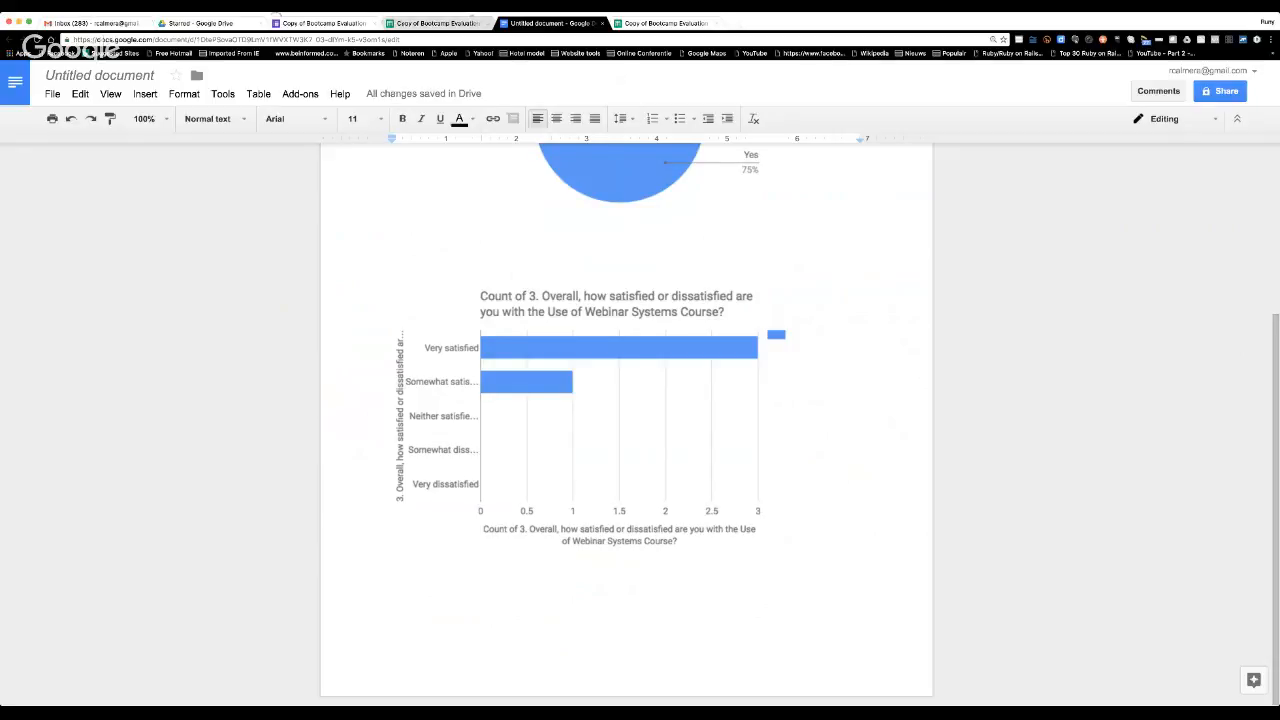
Select and copy the "Count of 5. Which of the following words" bar chart in the responses spreadsheet.
{"action": "left_click", "coordinate": [437, 22]}
{"action": "scroll", "coordinate": [692, 389], "scroll_direction": "down", "scroll_amount": 5}
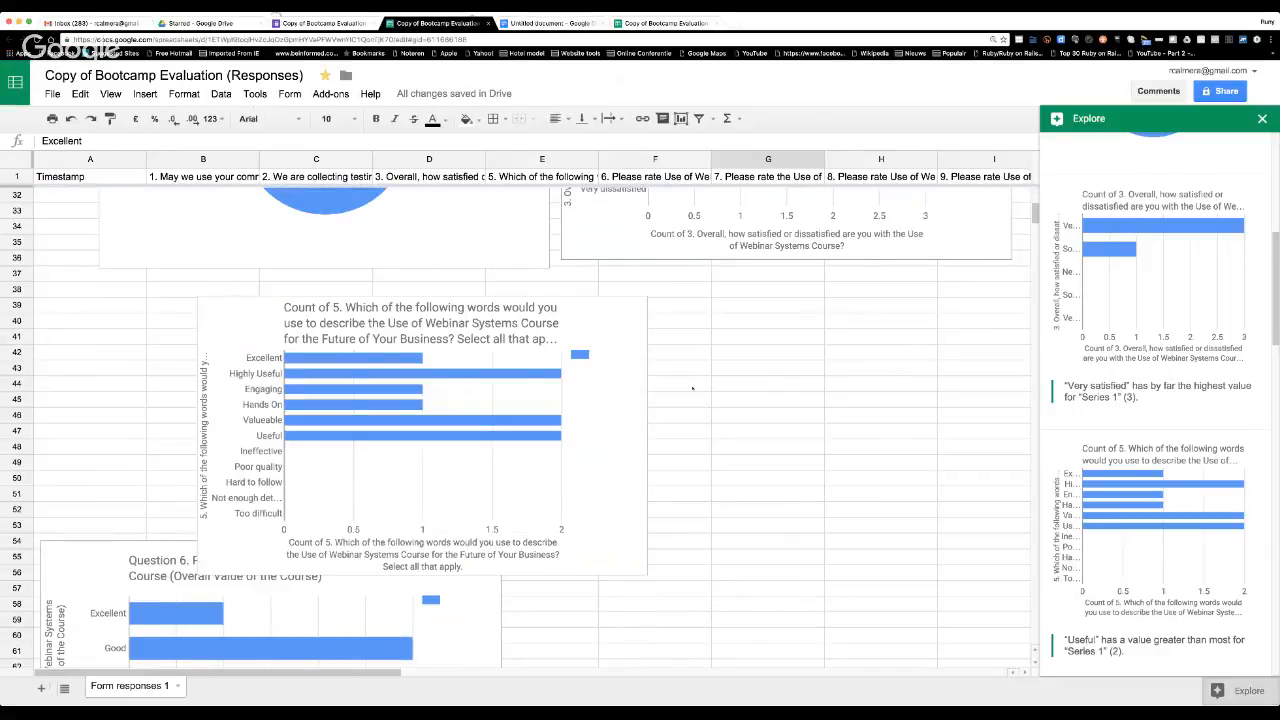
{"action": "scroll", "coordinate": [692, 389], "scroll_direction": "down", "scroll_amount": 3}
{"action": "scroll", "coordinate": [620, 340], "scroll_direction": "up", "scroll_amount": 4}
{"action": "scroll", "coordinate": [589, 317], "scroll_direction": "down", "scroll_amount": 1}
{"action": "scroll", "coordinate": [575, 310], "scroll_direction": "up", "scroll_amount": 5}
{"action": "scroll", "coordinate": [590, 330], "scroll_direction": "down", "scroll_amount": 2}
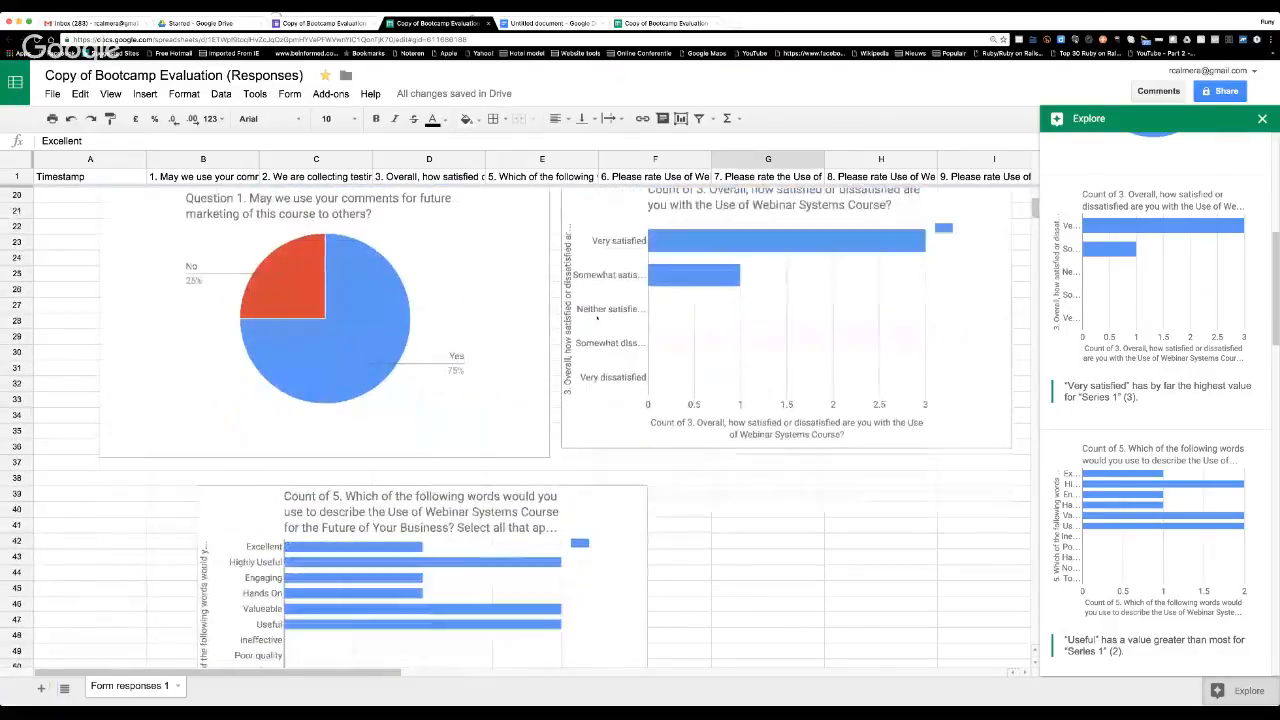
{"action": "left_click", "coordinate": [587, 440]}
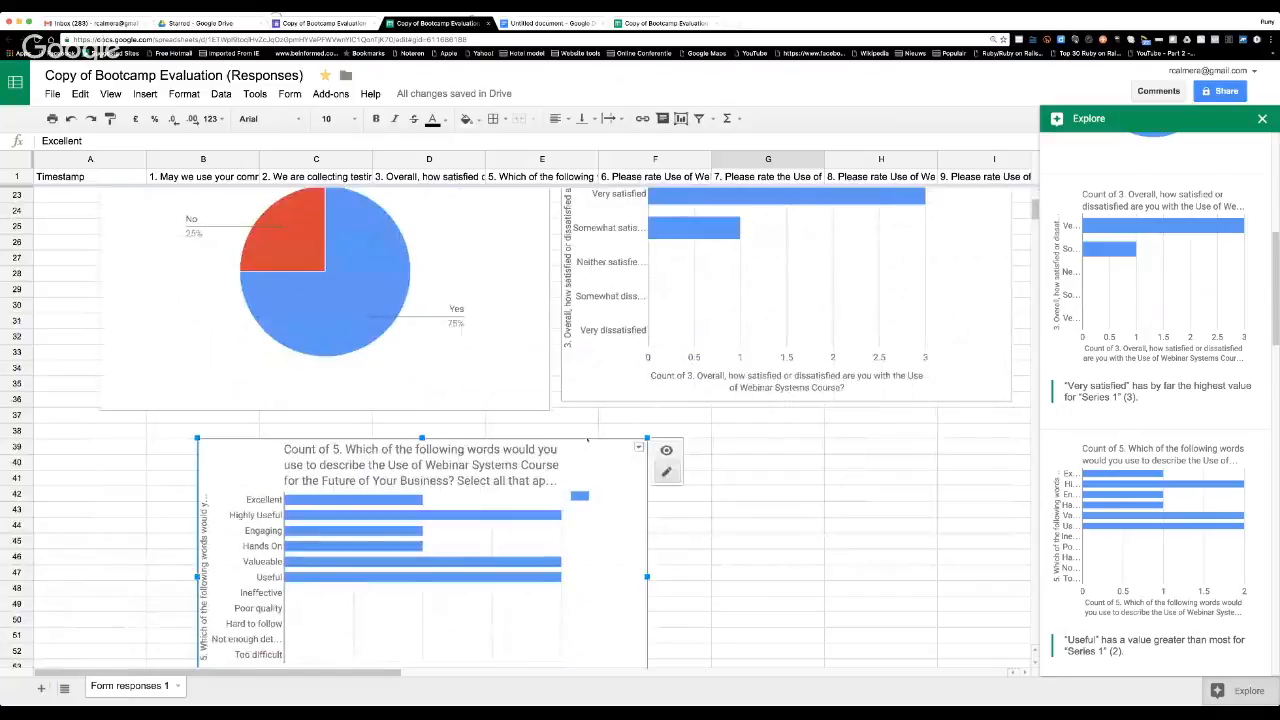
{"action": "key", "text": "super+c"}
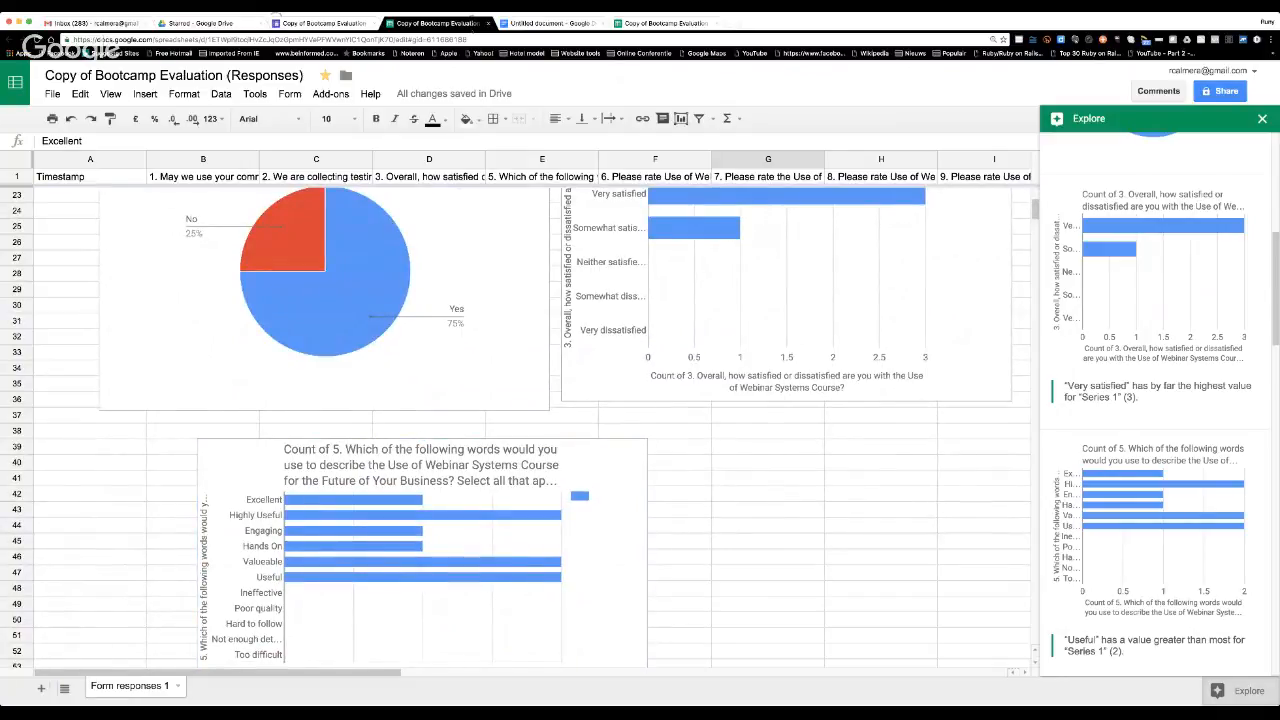
Paste the copied question 5 bar chart below the question 3 chart in the document, without linking it to the spreadsheet.
{"action": "left_click", "coordinate": [540, 22]}
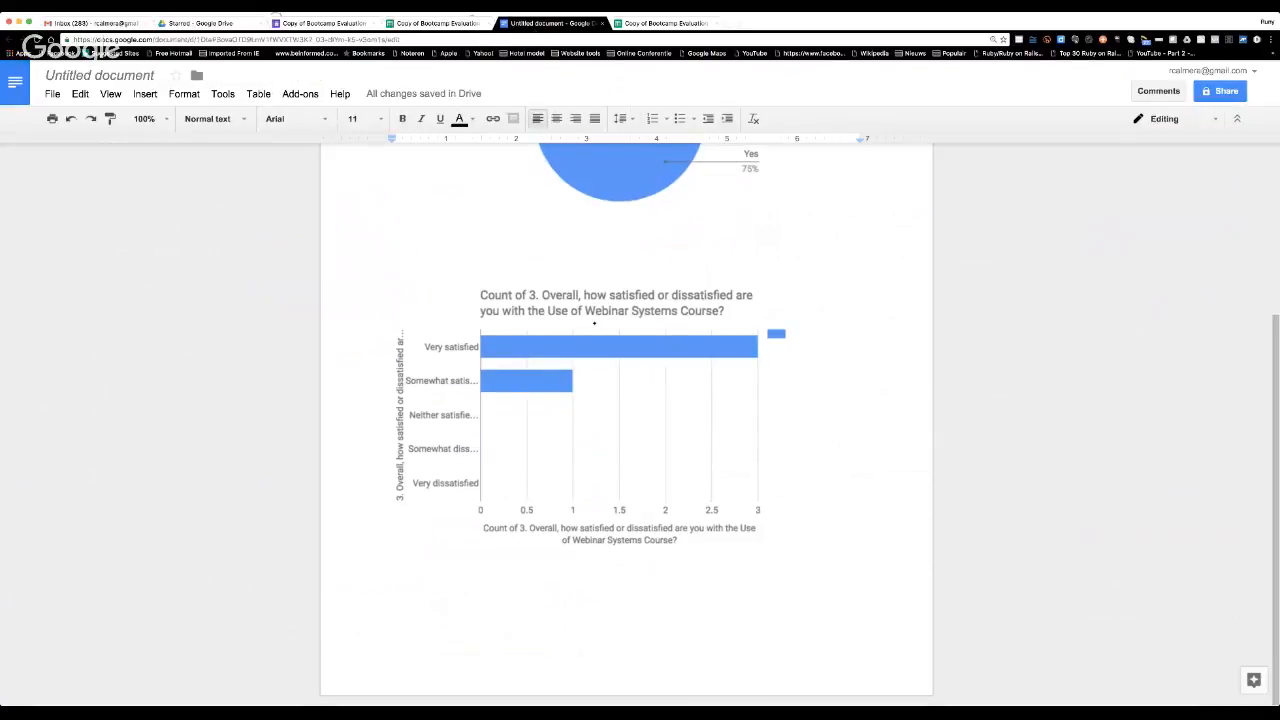
{"action": "double_click", "coordinate": [410, 587]}
{"action": "key", "text": "super+v"}
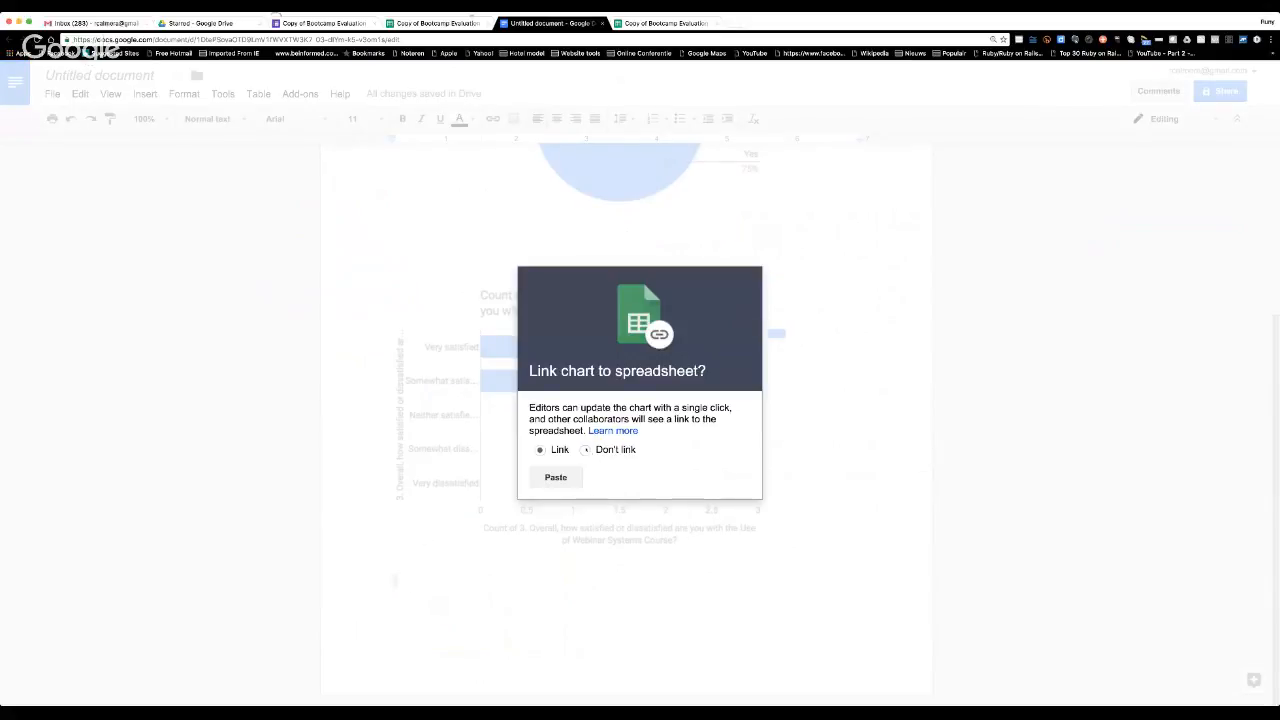
{"action": "left_click", "coordinate": [586, 449]}
{"action": "left_click", "coordinate": [555, 477]}
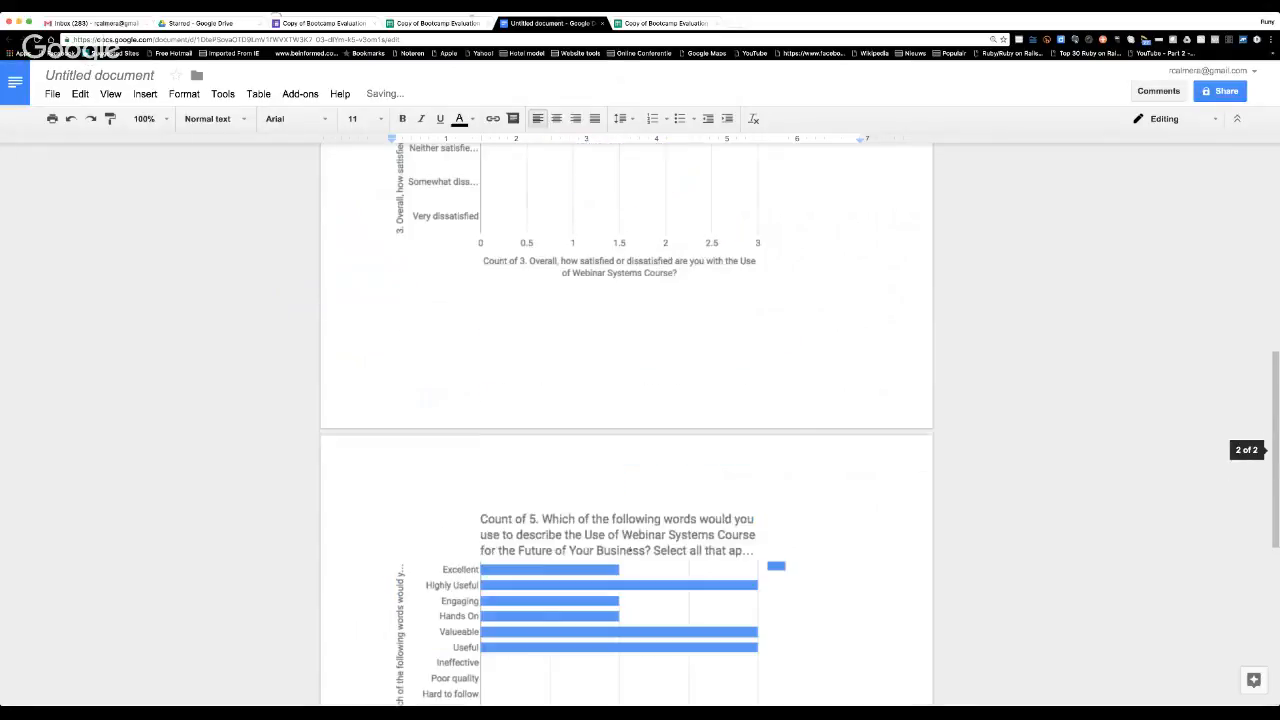
{"action": "scroll", "coordinate": [630, 548], "scroll_direction": "up", "scroll_amount": 10}
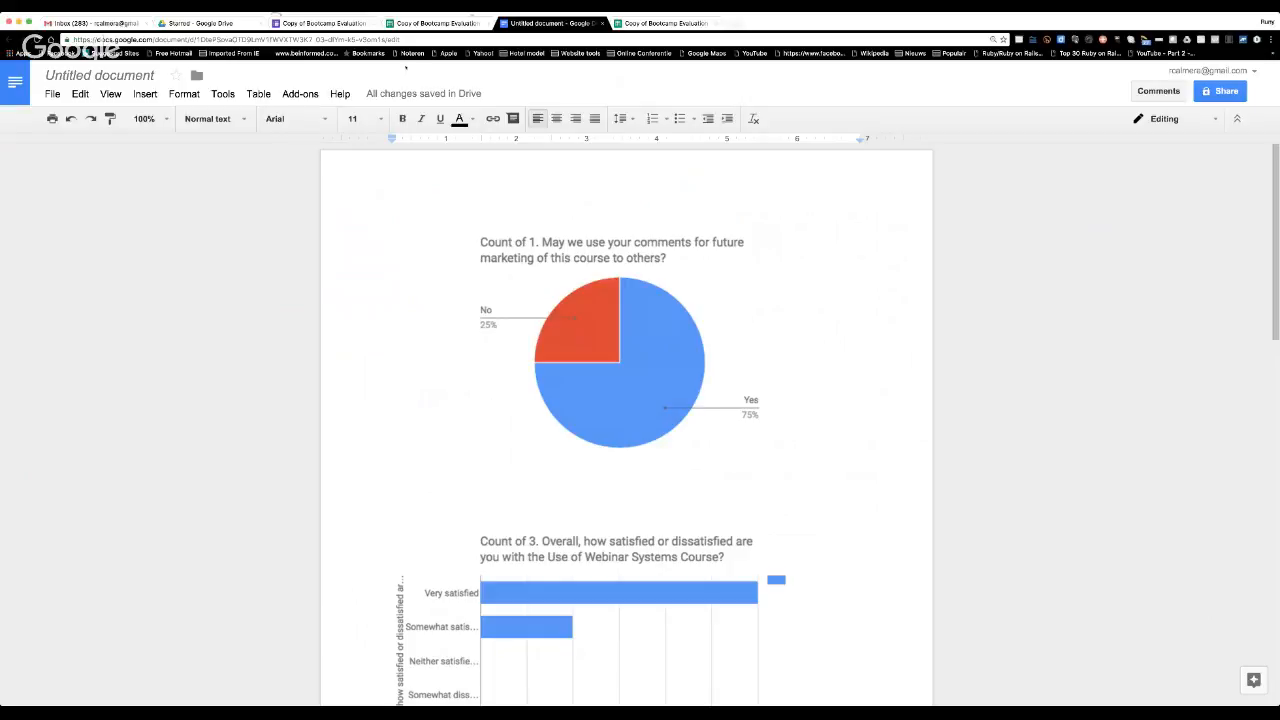
Check the evaluation form's responses page, and return to the charts in the linked responses spreadsheet.
{"action": "left_click", "coordinate": [322, 22]}
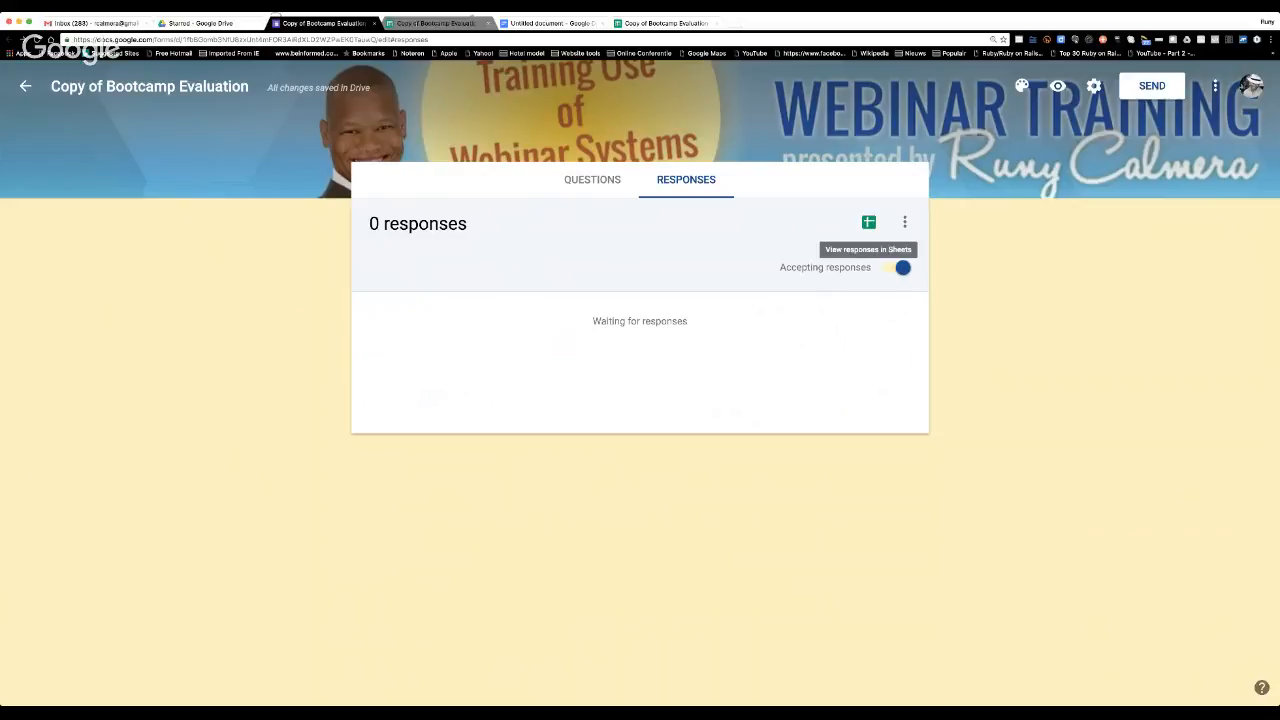
{"action": "left_click", "coordinate": [437, 22]}
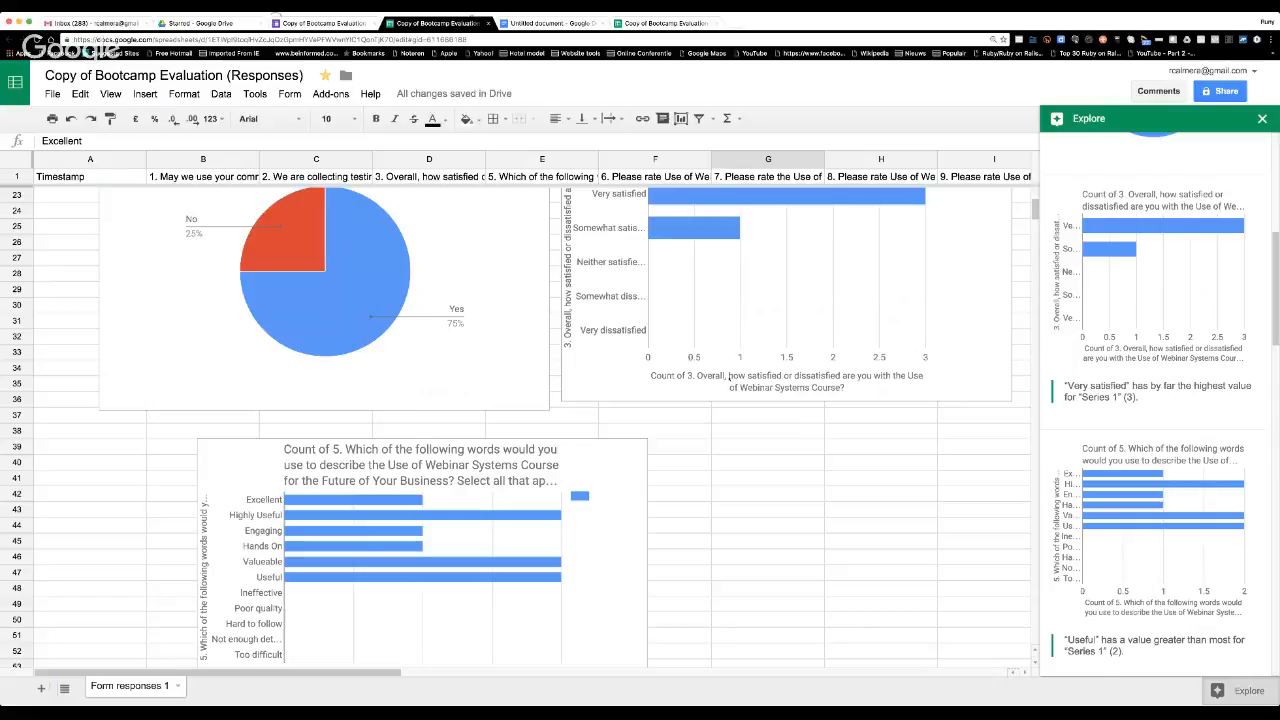
{"action": "scroll", "coordinate": [730, 379], "scroll_direction": "down", "scroll_amount": 5}
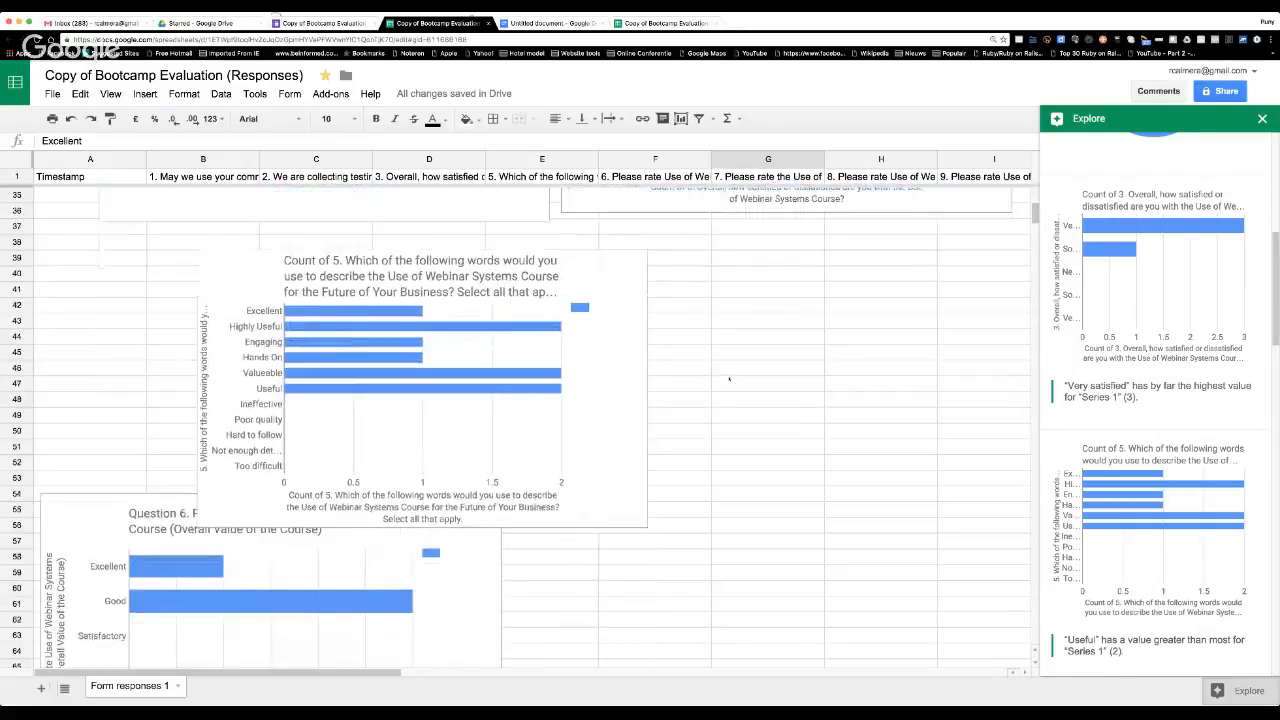
{"action": "scroll", "coordinate": [730, 379], "scroll_direction": "up", "scroll_amount": 5}
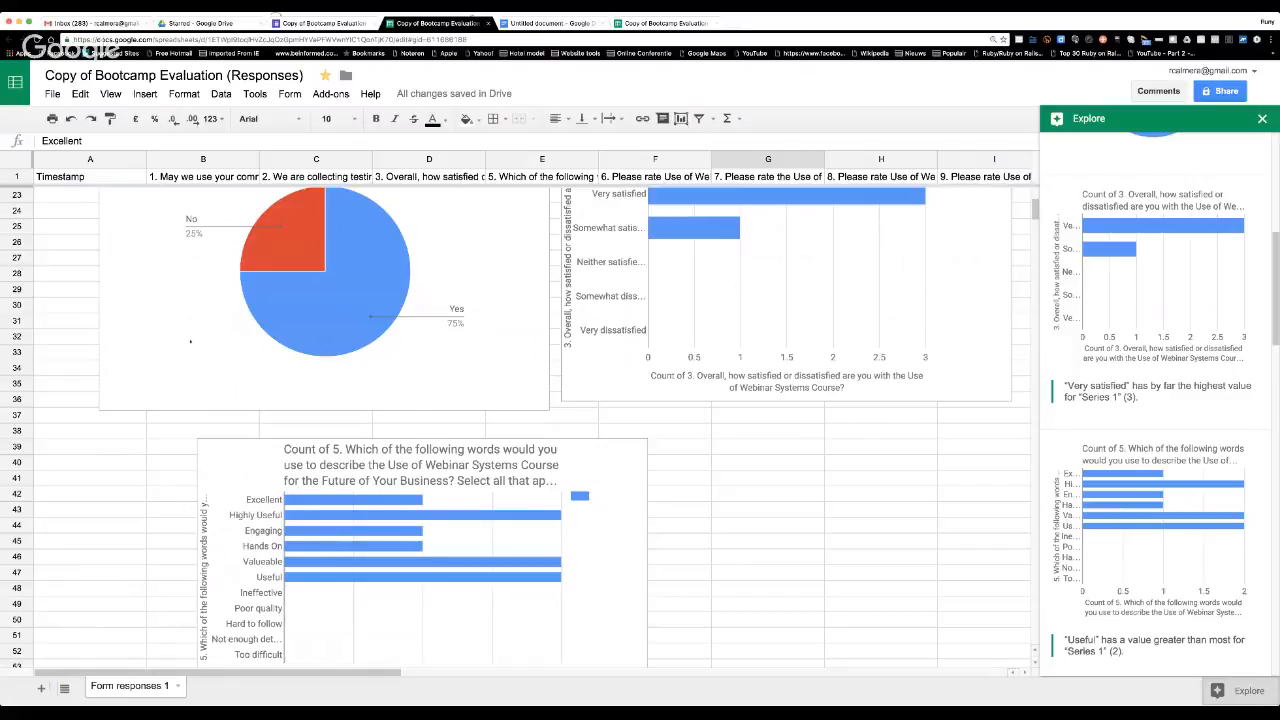
{"action": "left_click", "coordinate": [52, 93]}
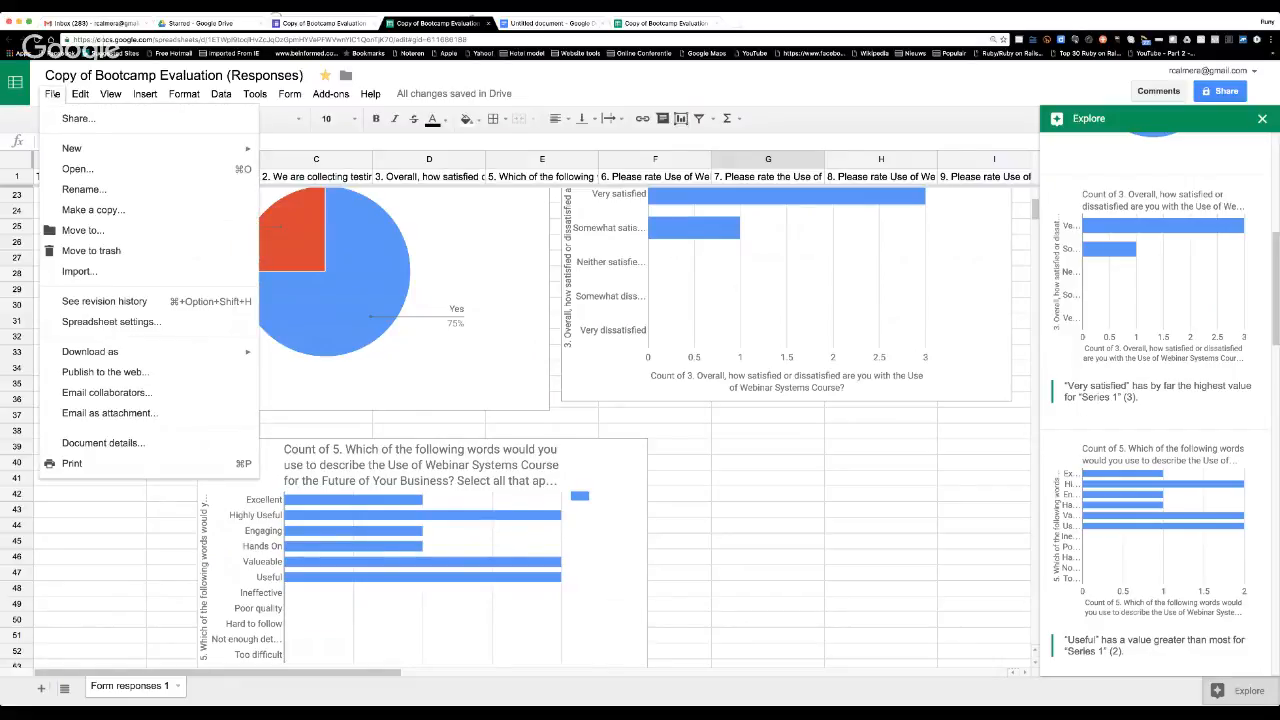
{"action": "mouse_move", "coordinate": [72, 148]}
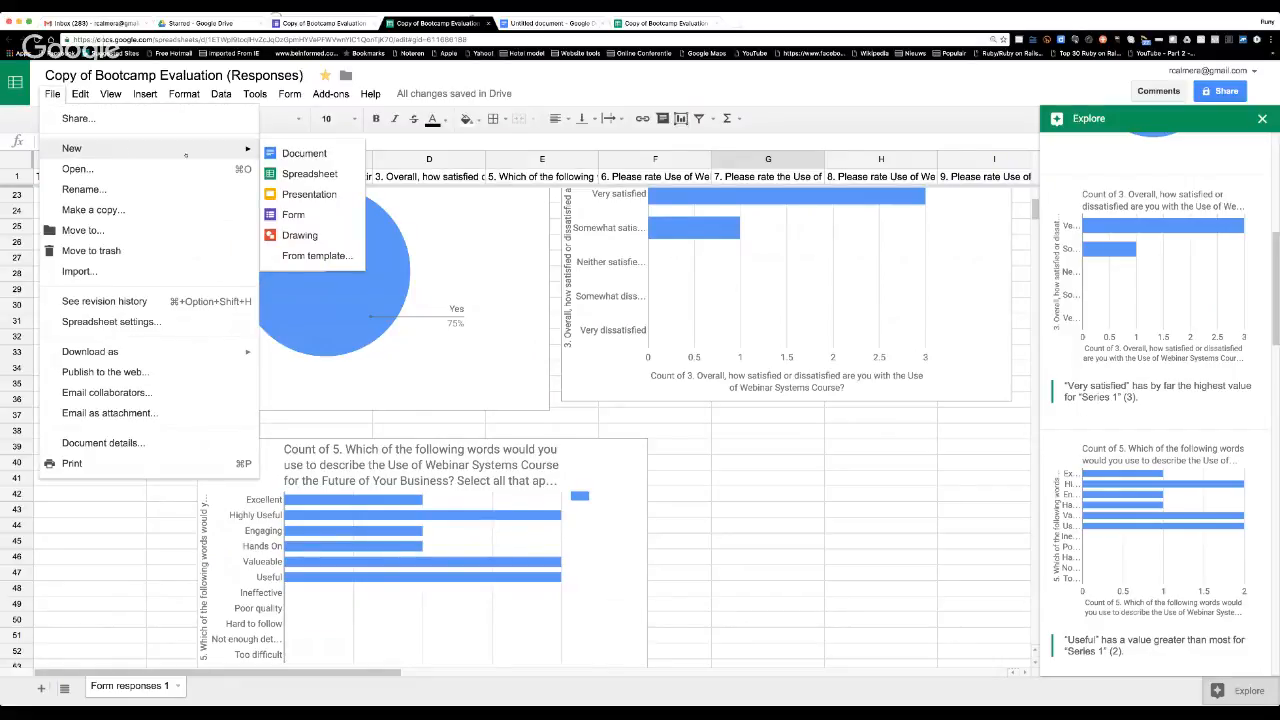
{"action": "mouse_move", "coordinate": [80, 93]}
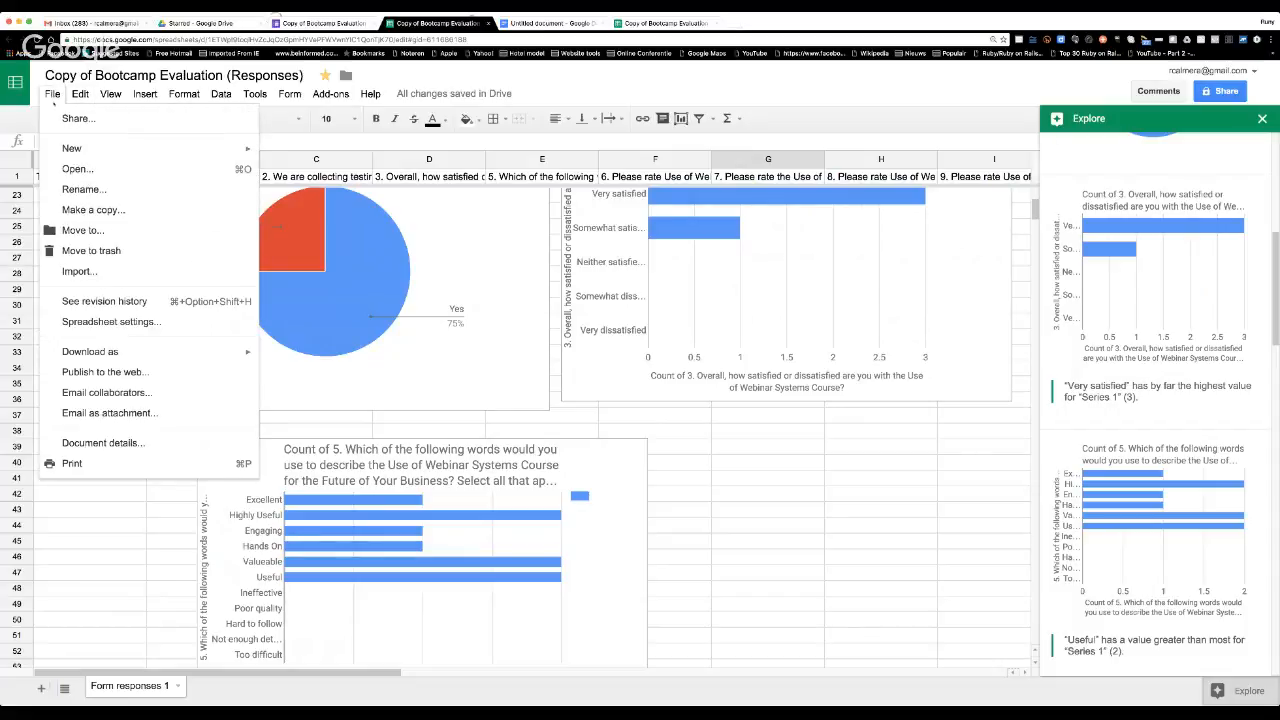
{"action": "left_click", "coordinate": [54, 102]}
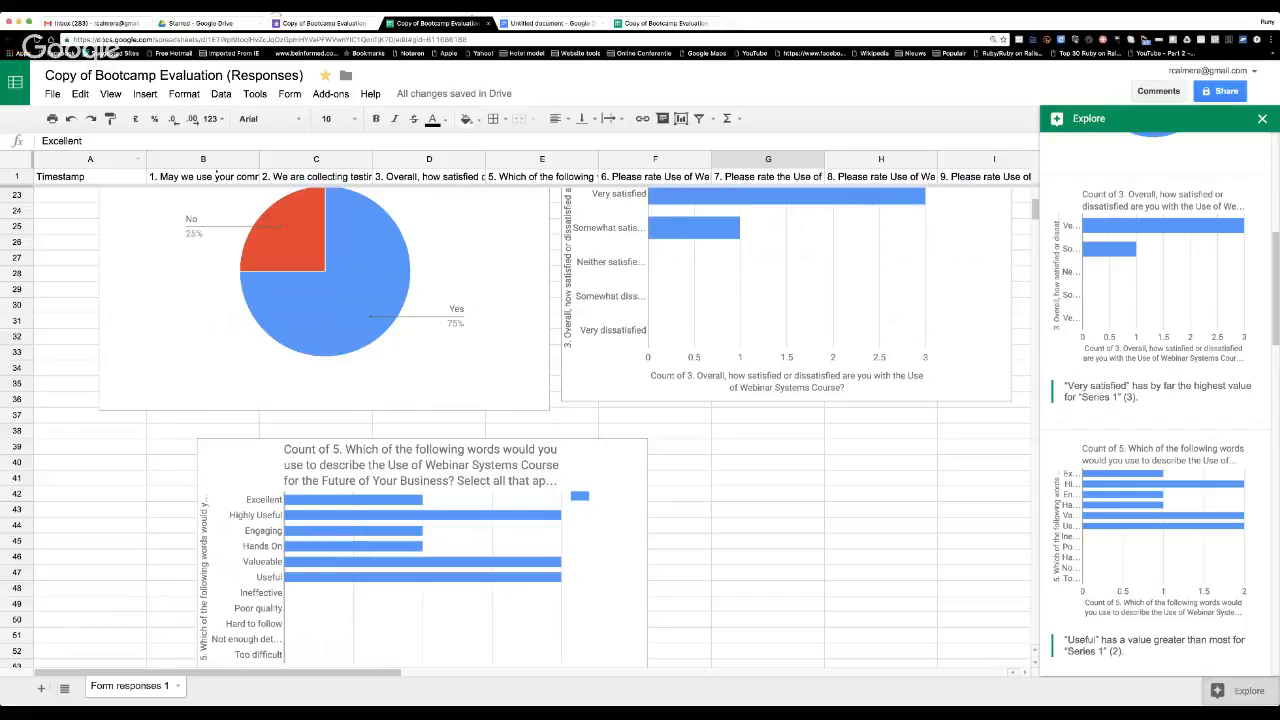
Create a new blank Google Form from the responses spreadsheet.
{"action": "left_click", "coordinate": [52, 94]}
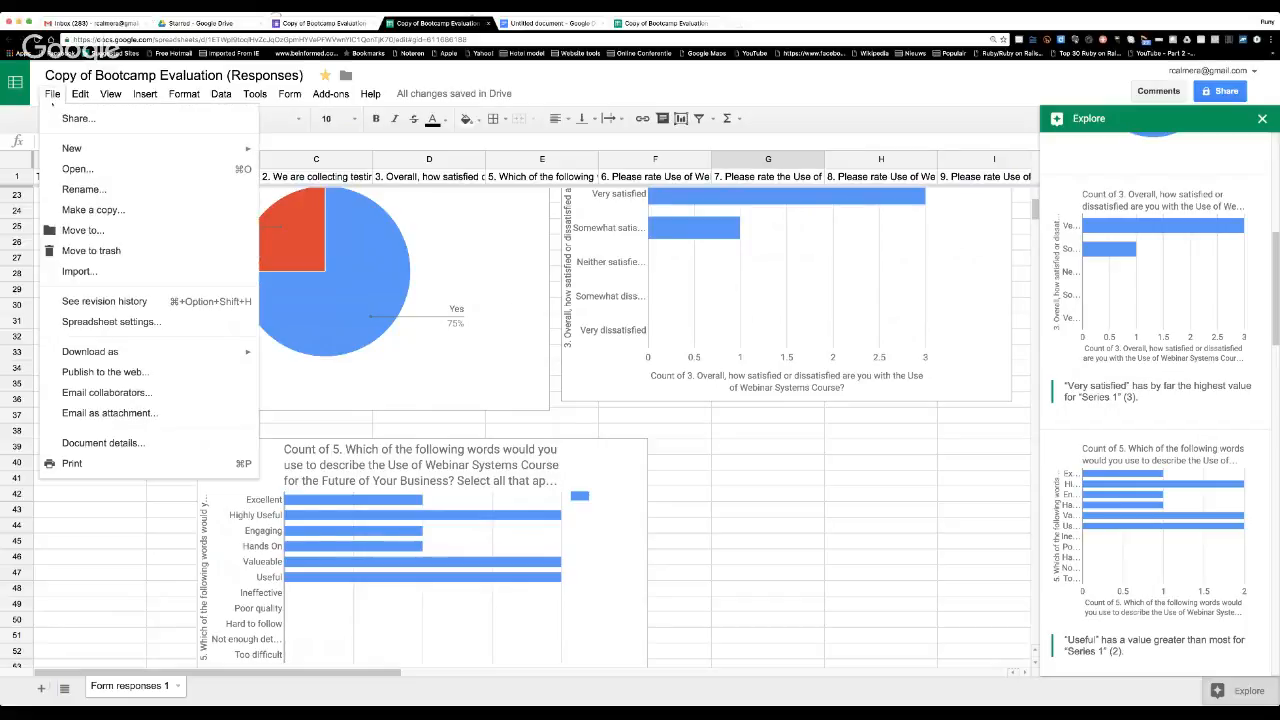
{"action": "mouse_move", "coordinate": [235, 152]}
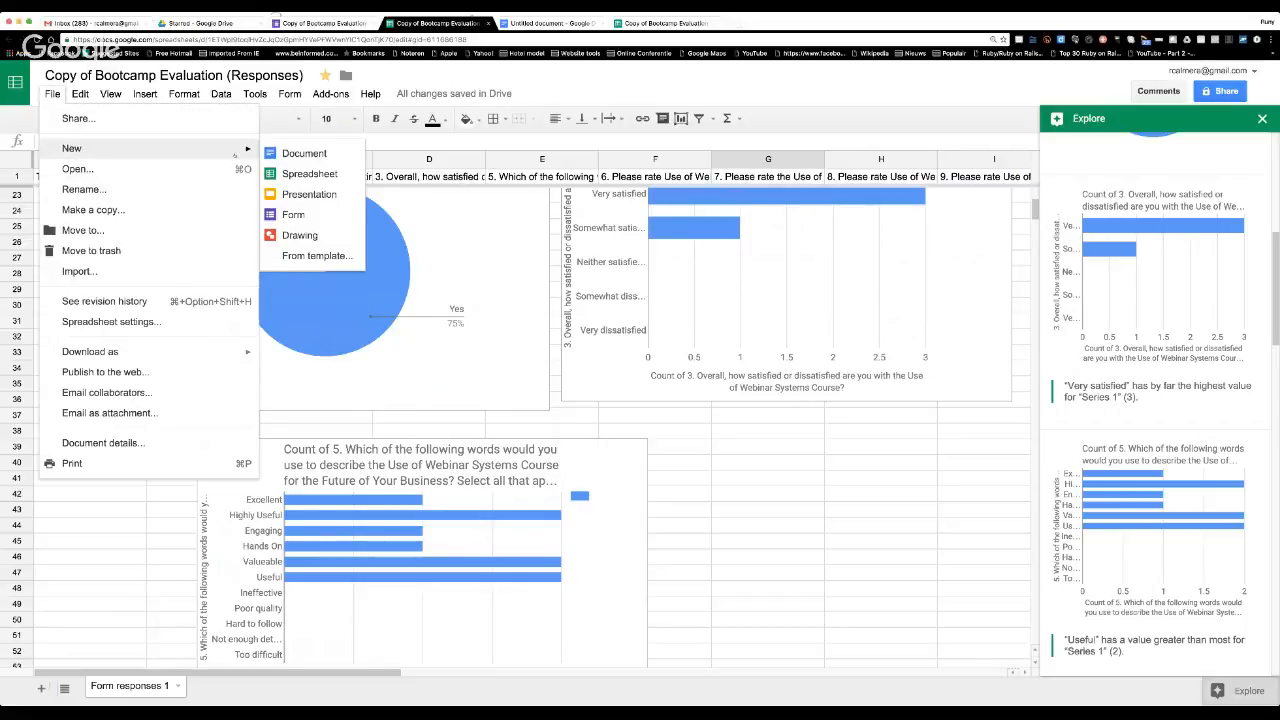
{"action": "left_click", "coordinate": [300, 214]}
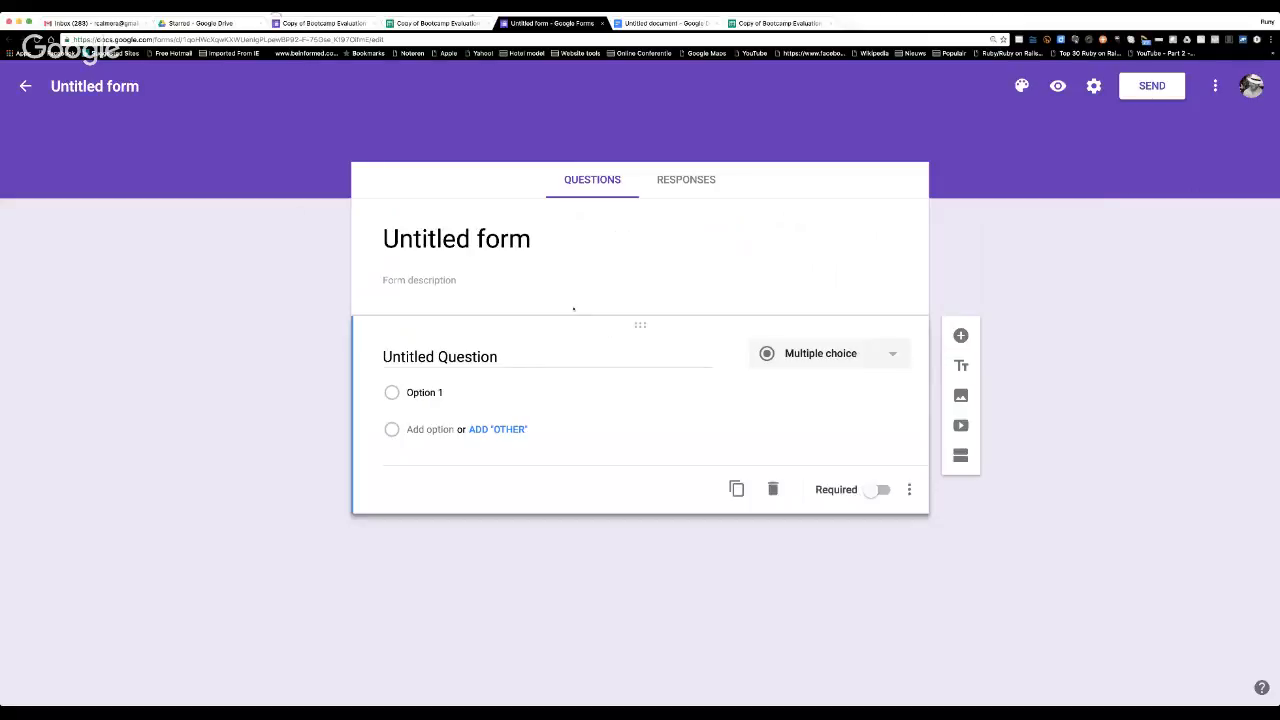
Title the new form "Evaluation Bootcamp" and place the cursor in the form description.
{"action": "left_click", "coordinate": [443, 236]}
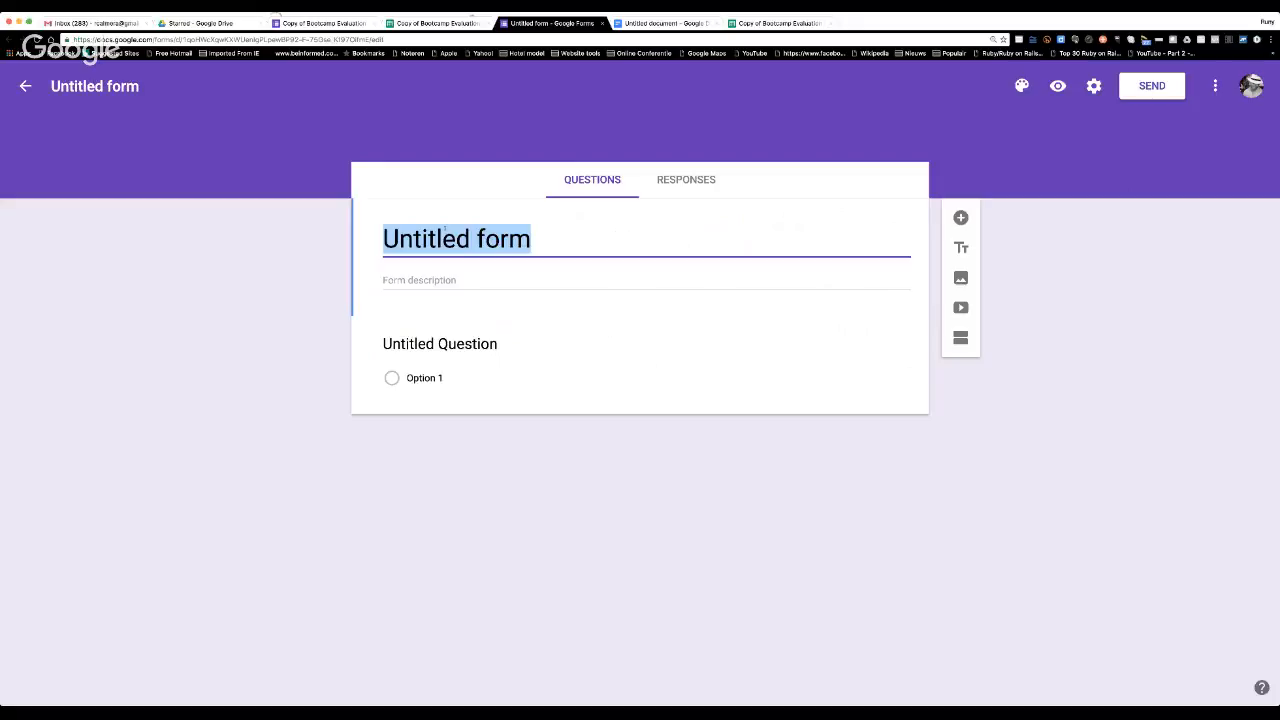
{"action": "type", "text": "E a"}
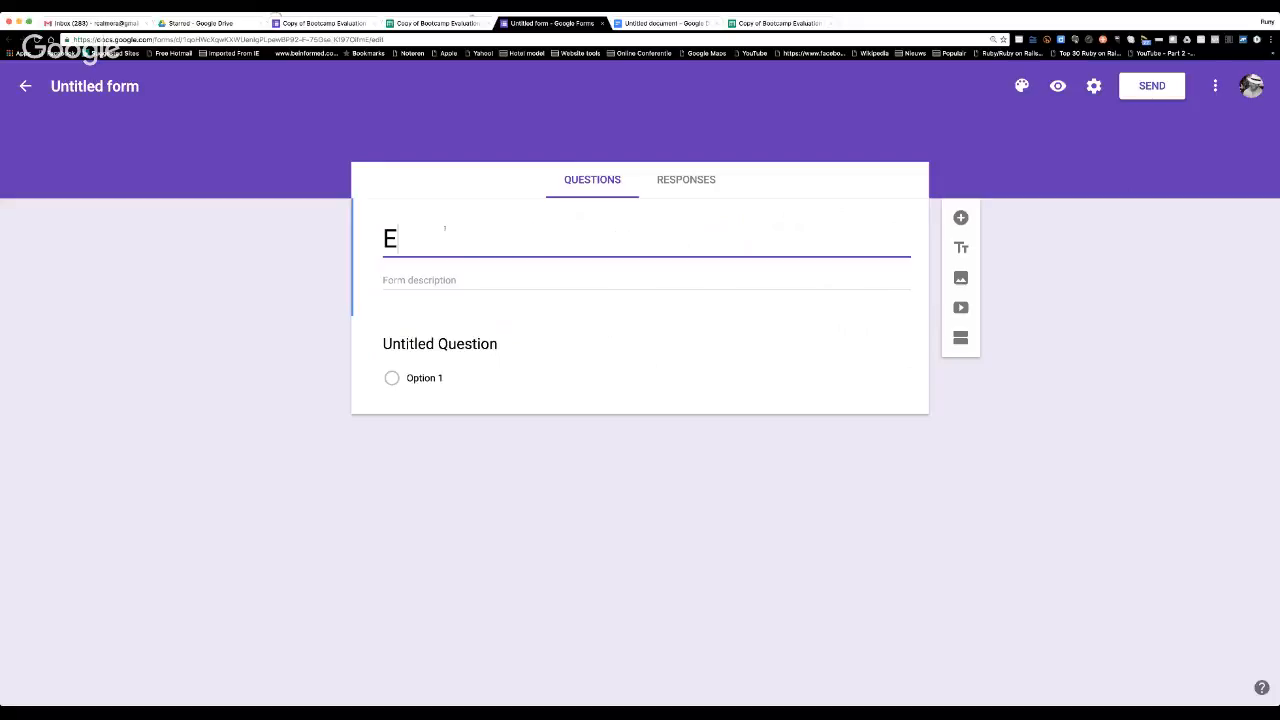
{"action": "key", "text": "BackSpace"}
{"action": "key", "text": "BackSpace"}
{"action": "type", "text": "valuation "}
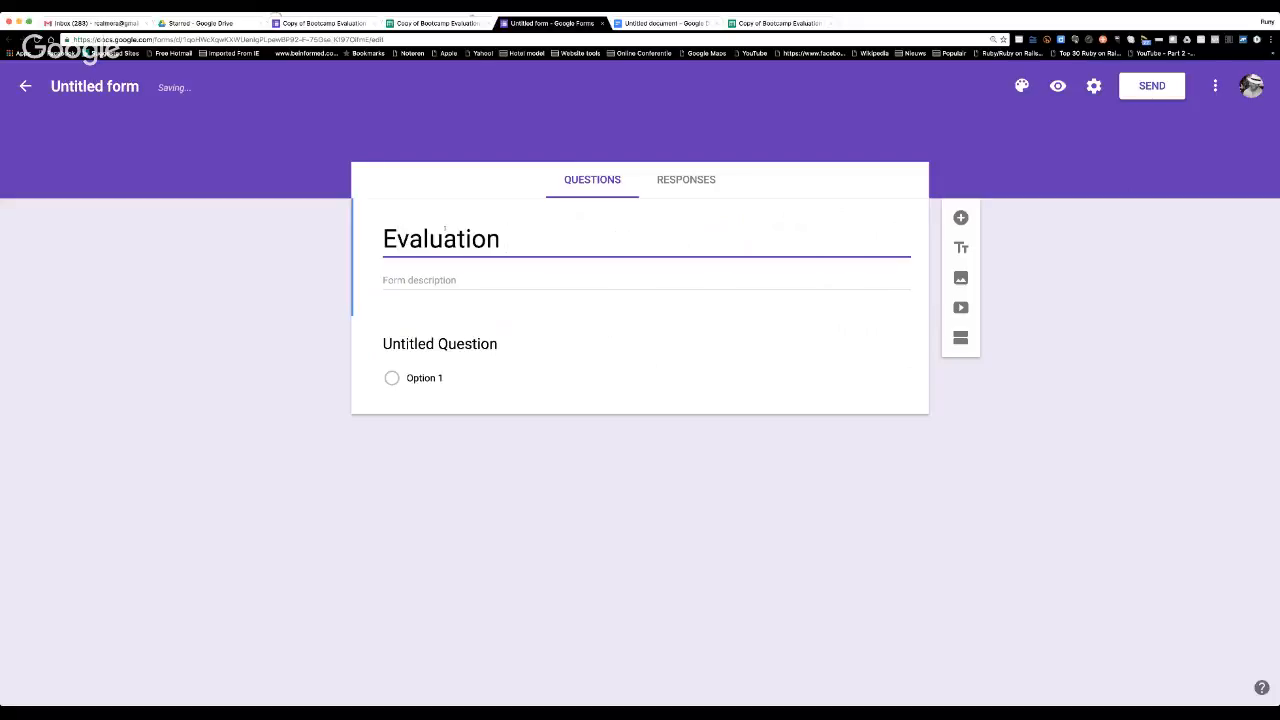
{"action": "type", "text": "Bootcamp"}
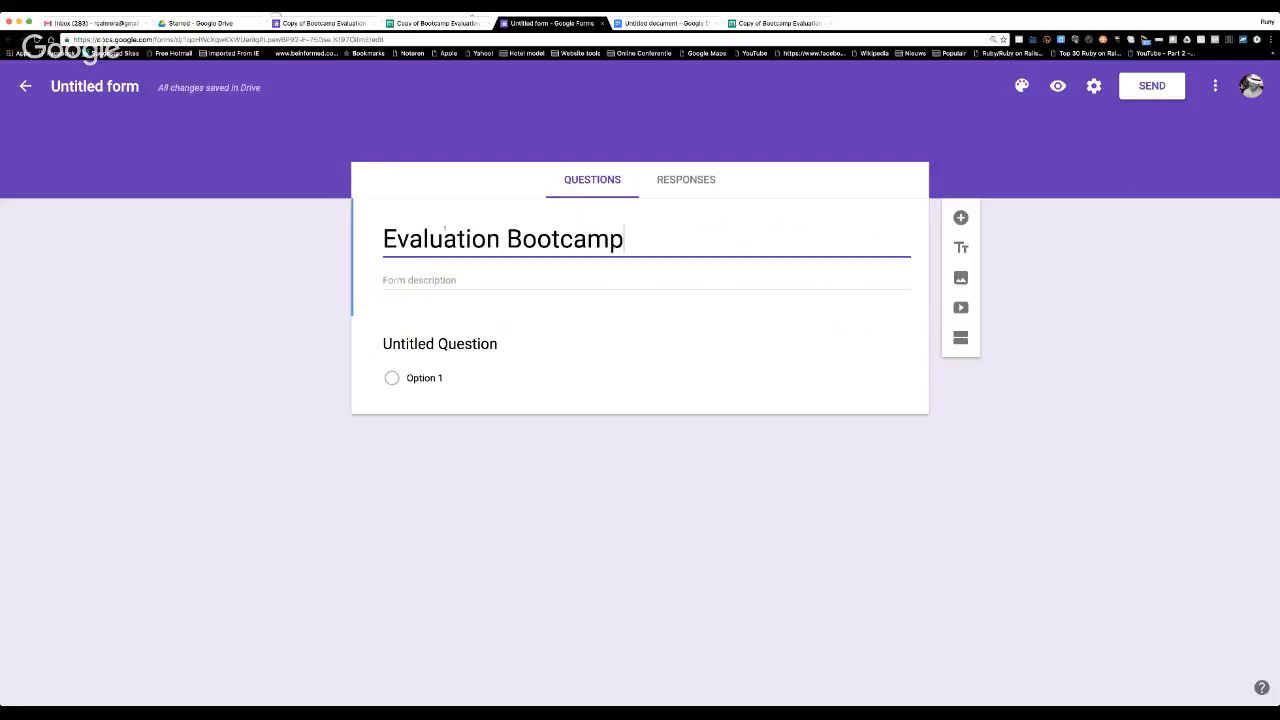
{"action": "left_click", "coordinate": [391, 278]}
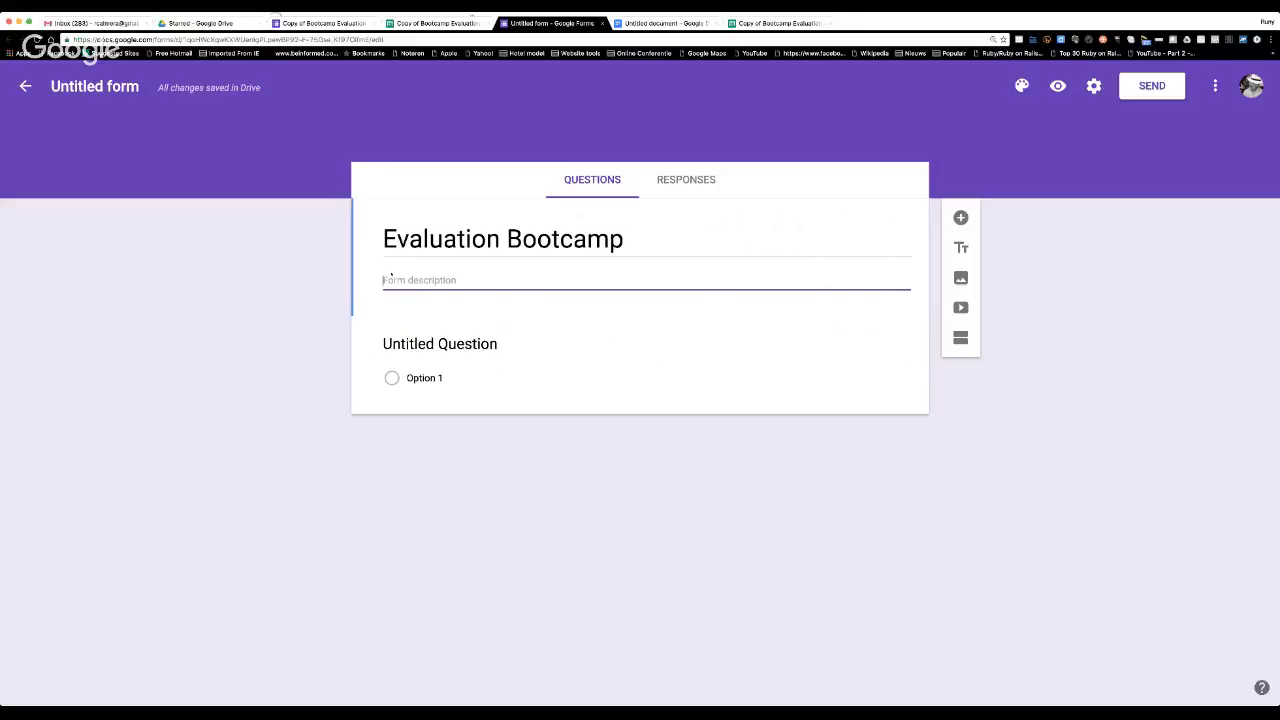
{"action": "type", "text": "See here"}
{"action": "key", "text": "BackSpace"}
{"action": "key", "text": "BackSpace"}
{"action": "key", "text": "BackSpace"}
{"action": "key", "text": "BackSpace"}
{"action": "key", "text": "BackSpace"}
{"action": "key", "text": "BackSpace"}
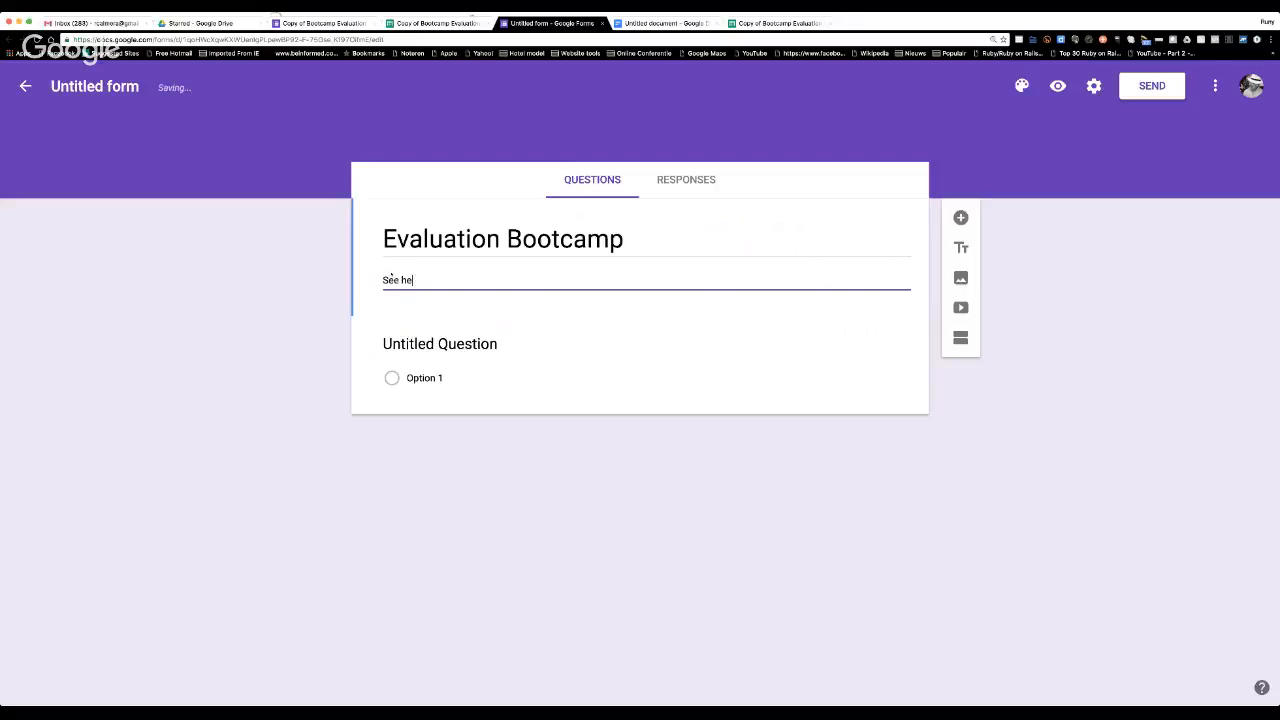
{"action": "key", "text": "BackSpace"}
{"action": "key", "text": "BackSpace"}
Write "Please fill in this form and it will only cost you 5 minutes" as the form description.
{"action": "type", "text": "Please fill in this f"}
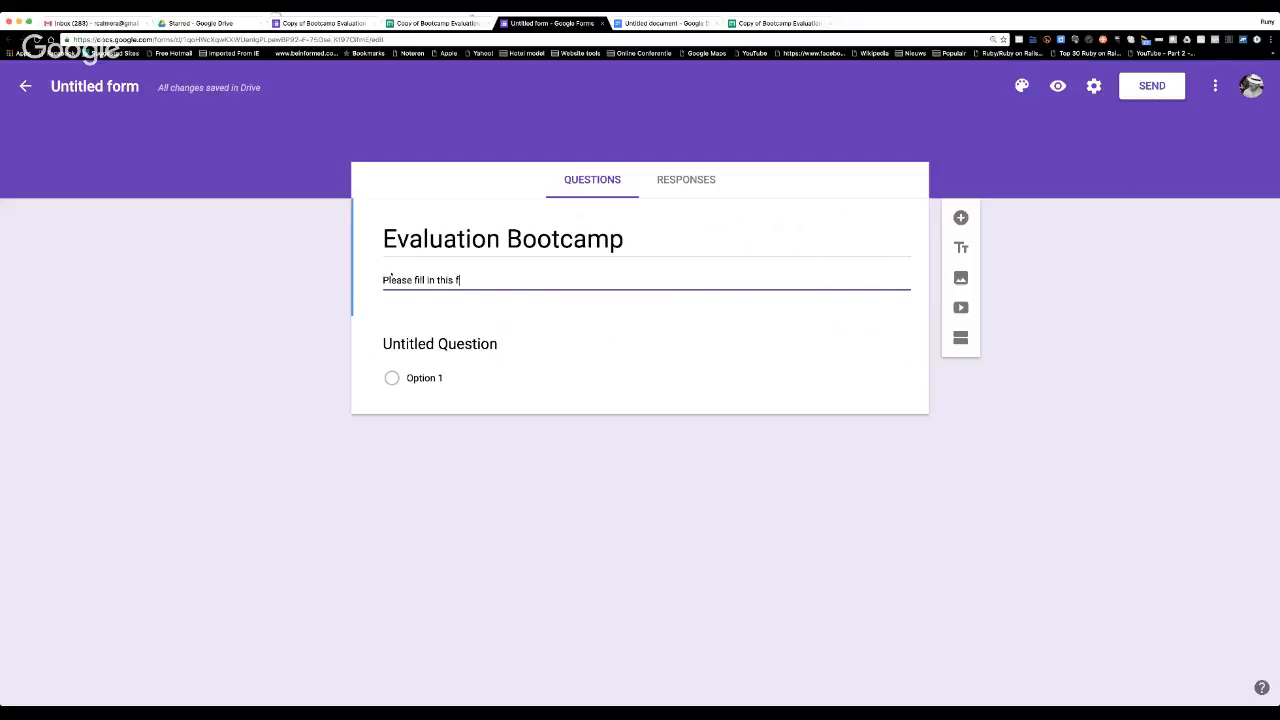
{"action": "type", "text": "orm and it will onl"}
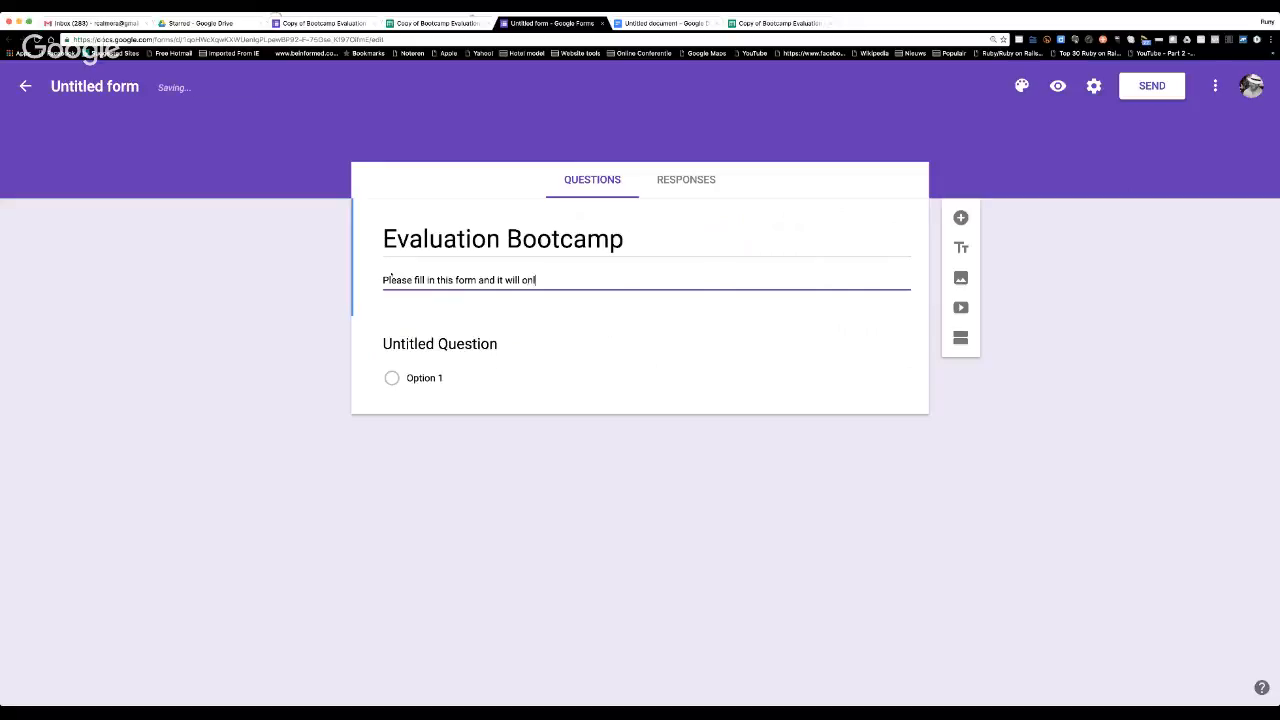
{"action": "type", "text": "y cost you 5 minutes"}
{"action": "key", "text": "Return"}
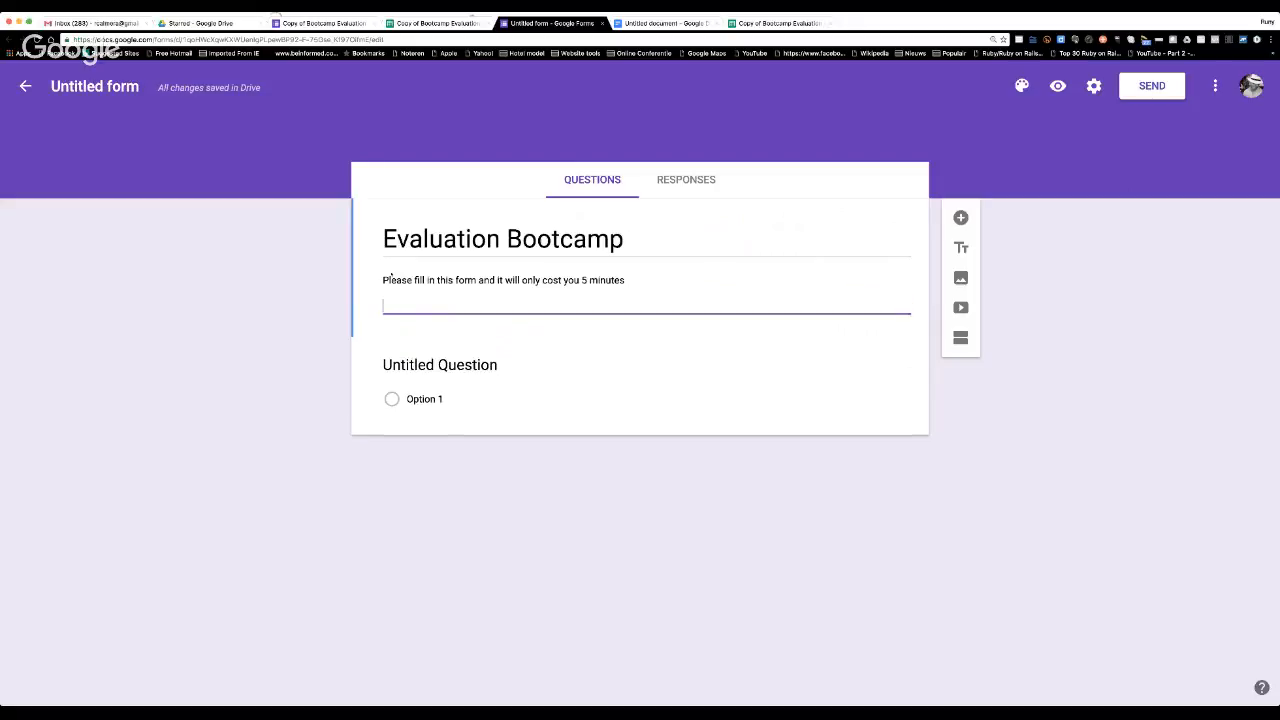
Close the form description with "Thank you", the sender's full name and the website Mydreambusinesscoach.com on separate lines.
{"action": "type", "text": "Thank you"}
{"action": "key", "text": "Return"}
{"action": "type", "text": "Runy Calmera"}
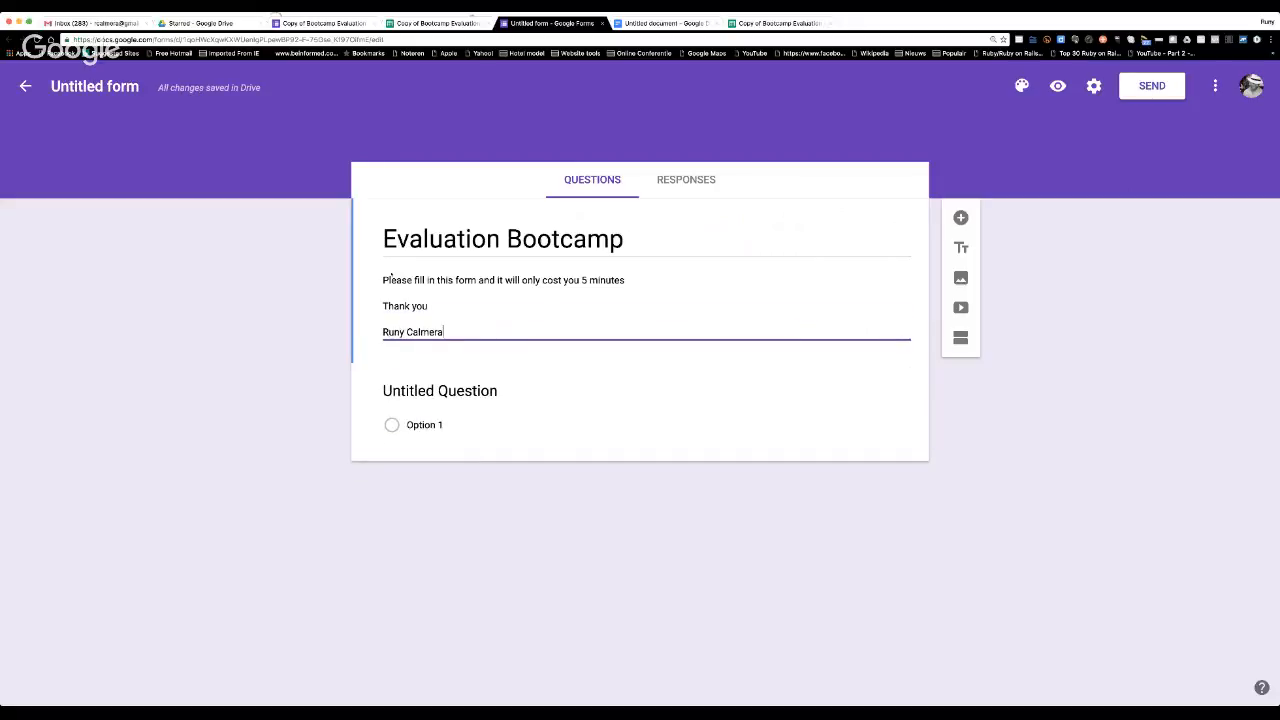
{"action": "key", "text": "Return"}
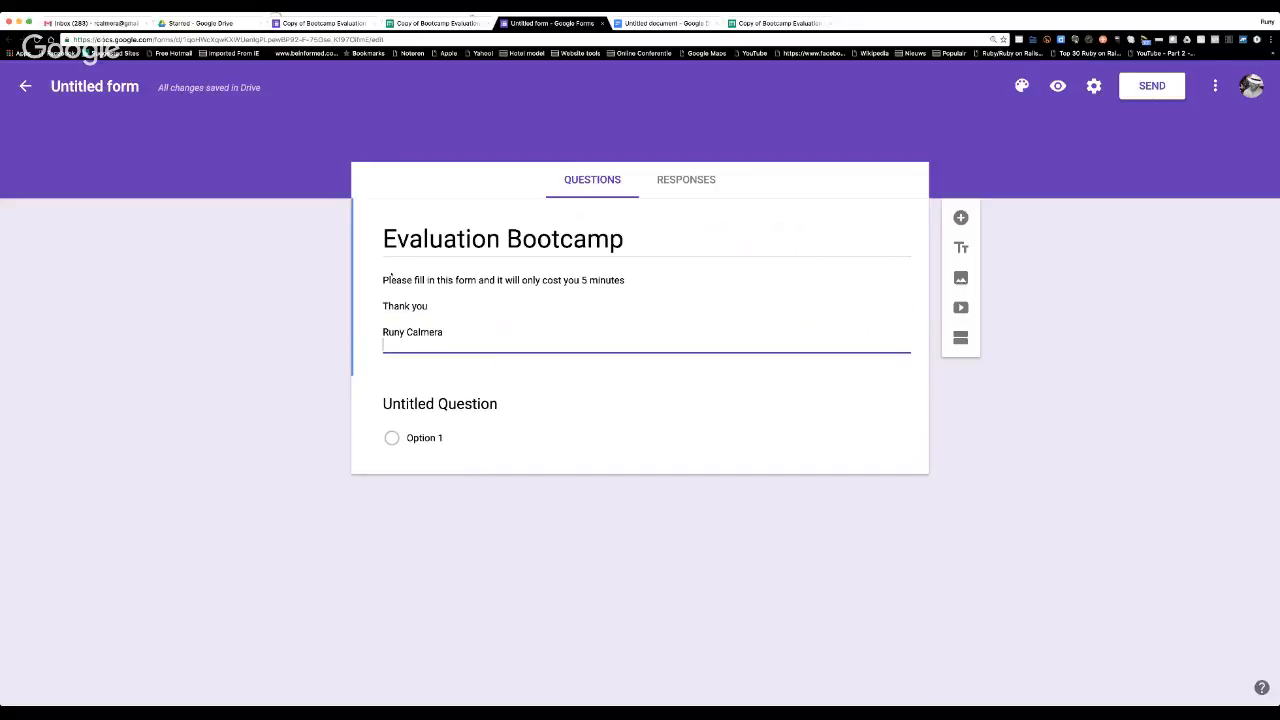
{"action": "type", "text": "Mydreambusinesscoach.com"}
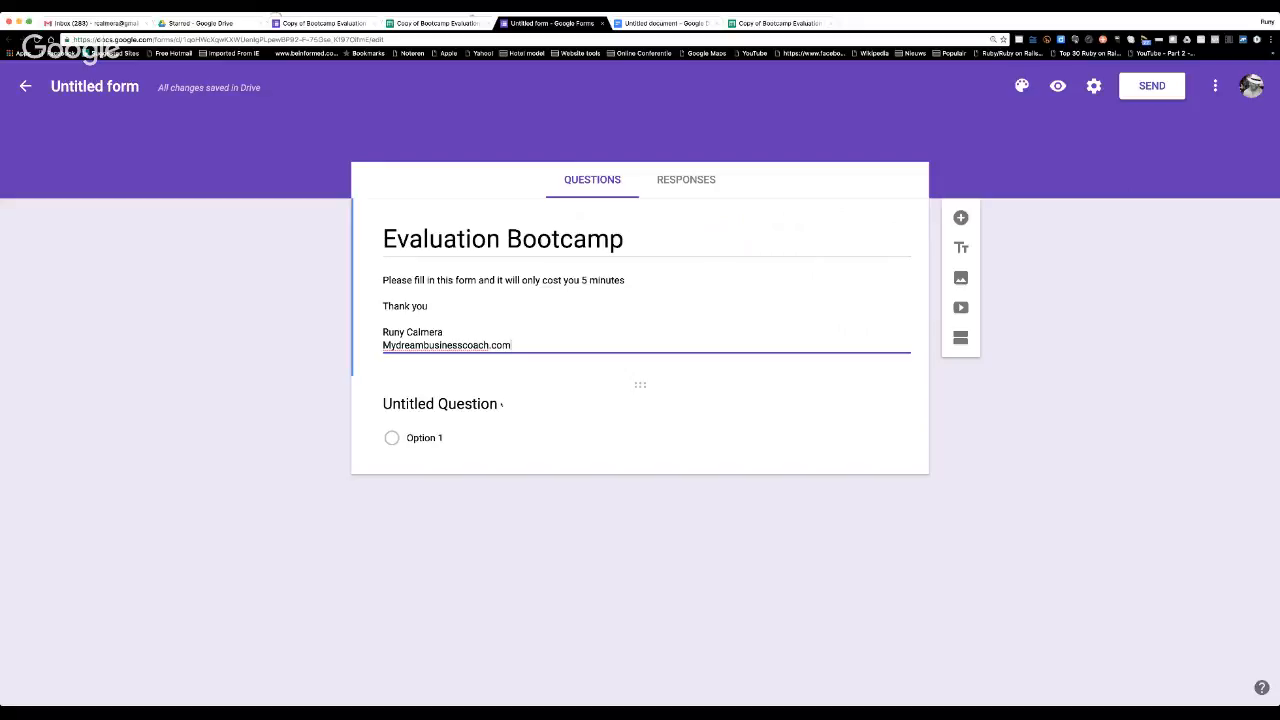
Name the first question "Title" and set its type to Multiple choice.
{"action": "left_click", "coordinate": [450, 403]}
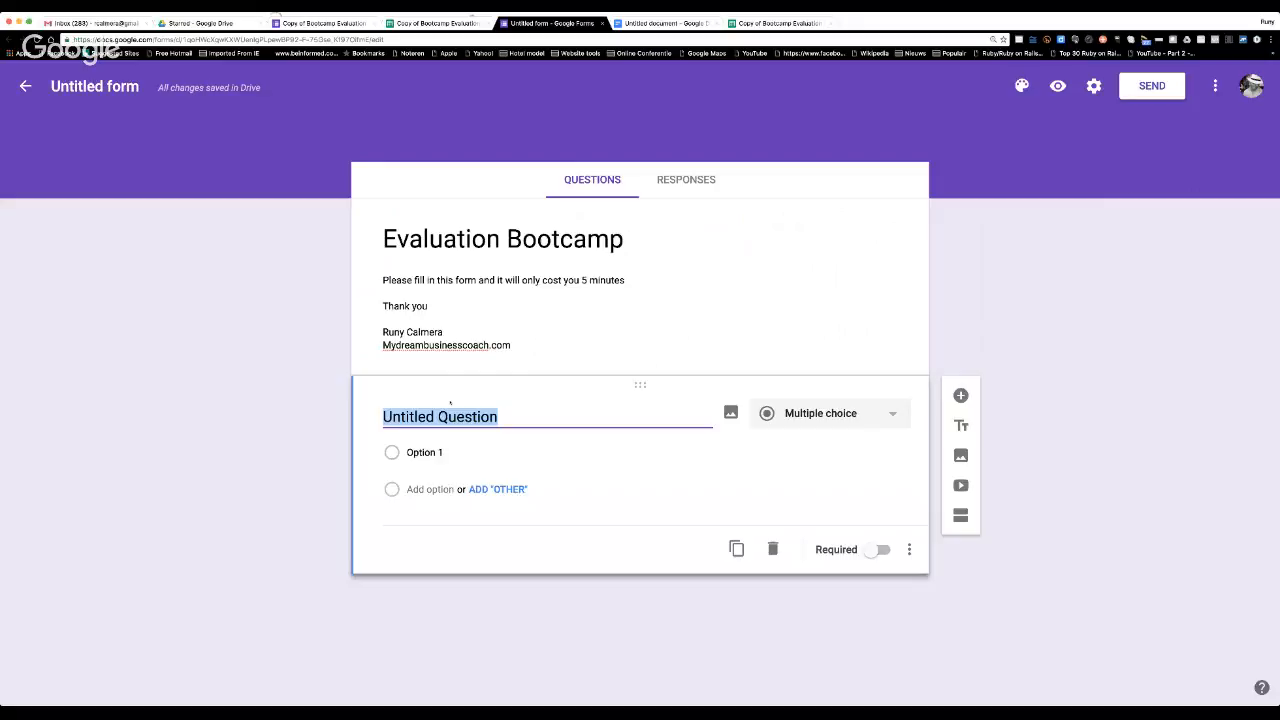
{"action": "type", "text": "T"}
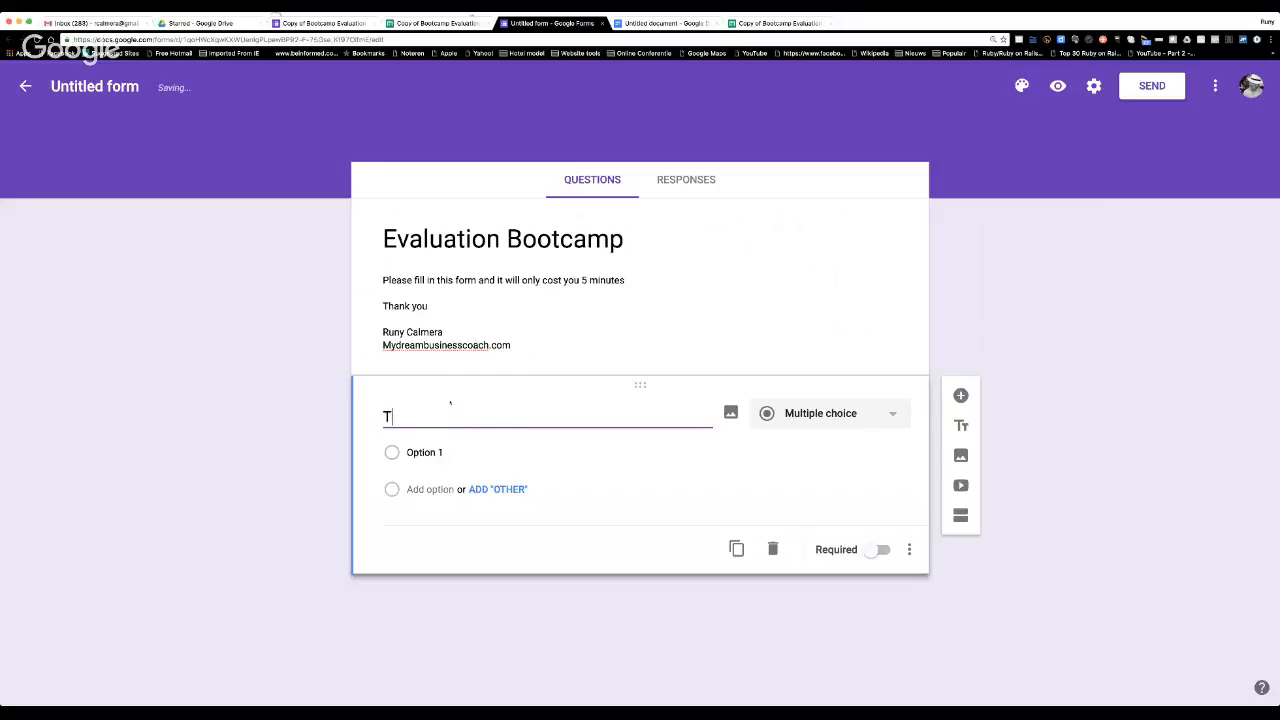
{"action": "type", "text": "itle"}
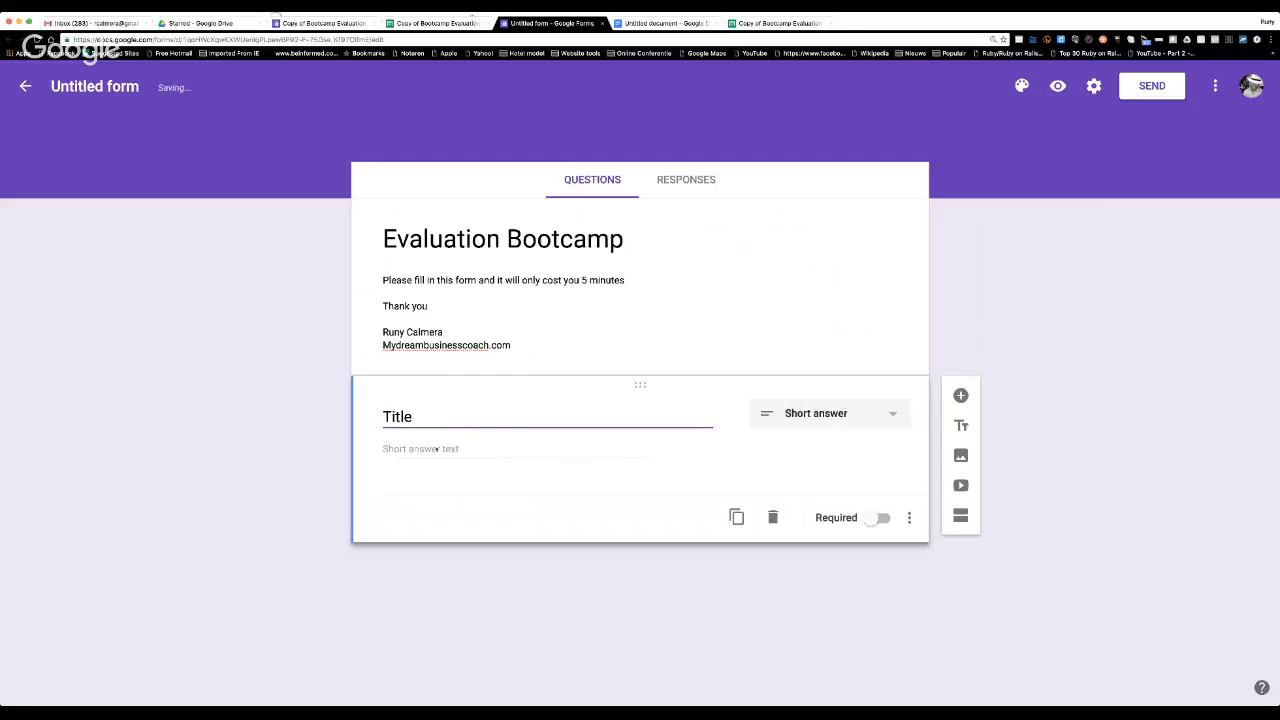
{"action": "left_click", "coordinate": [894, 414]}
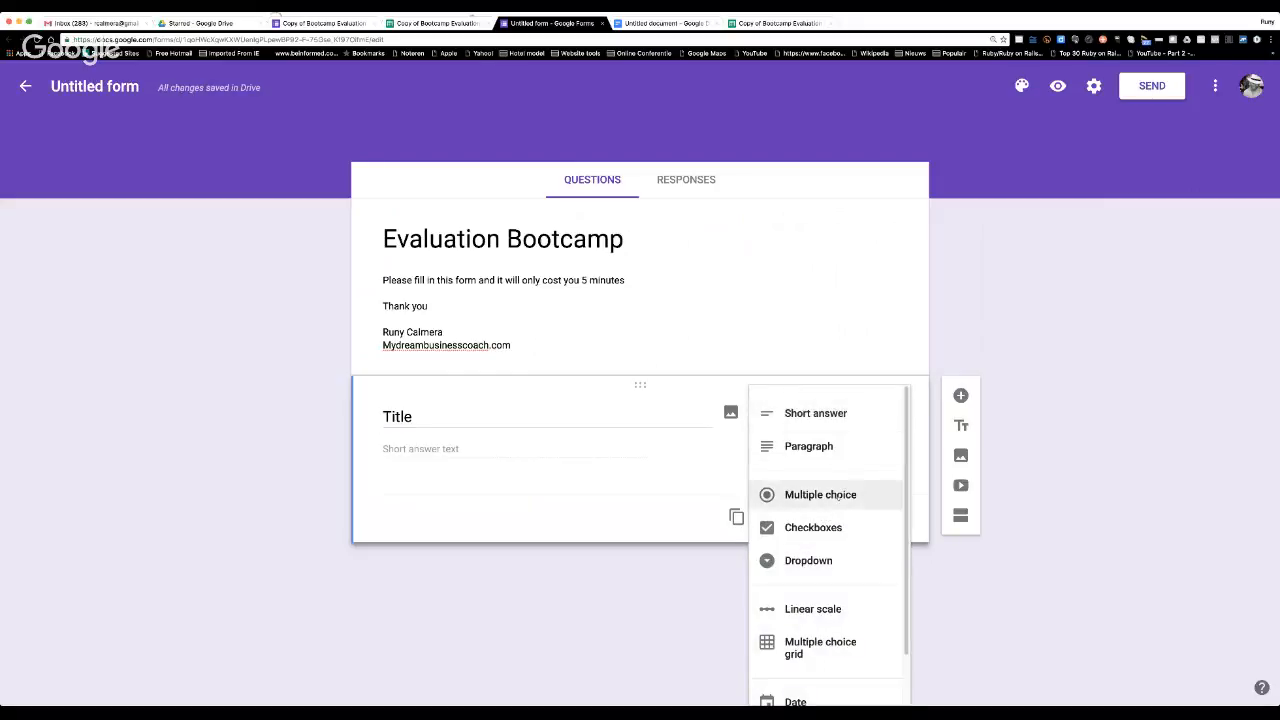
{"action": "left_click", "coordinate": [820, 494]}
Give the Title question the answer options Mr., Mrs. and Ms., and make it required.
{"action": "left_click", "coordinate": [438, 460]}
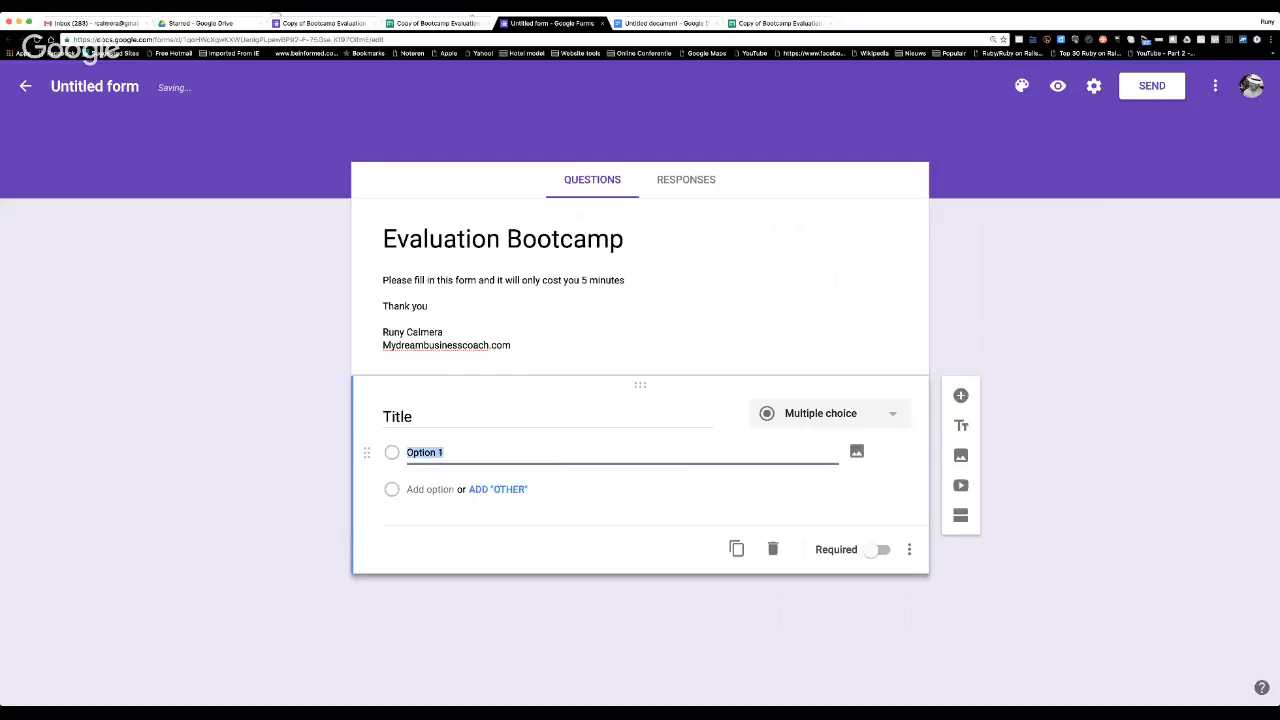
{"action": "type", "text": "Mr."}
{"action": "left_click", "coordinate": [430, 489]}
{"action": "type", "text": "M"}
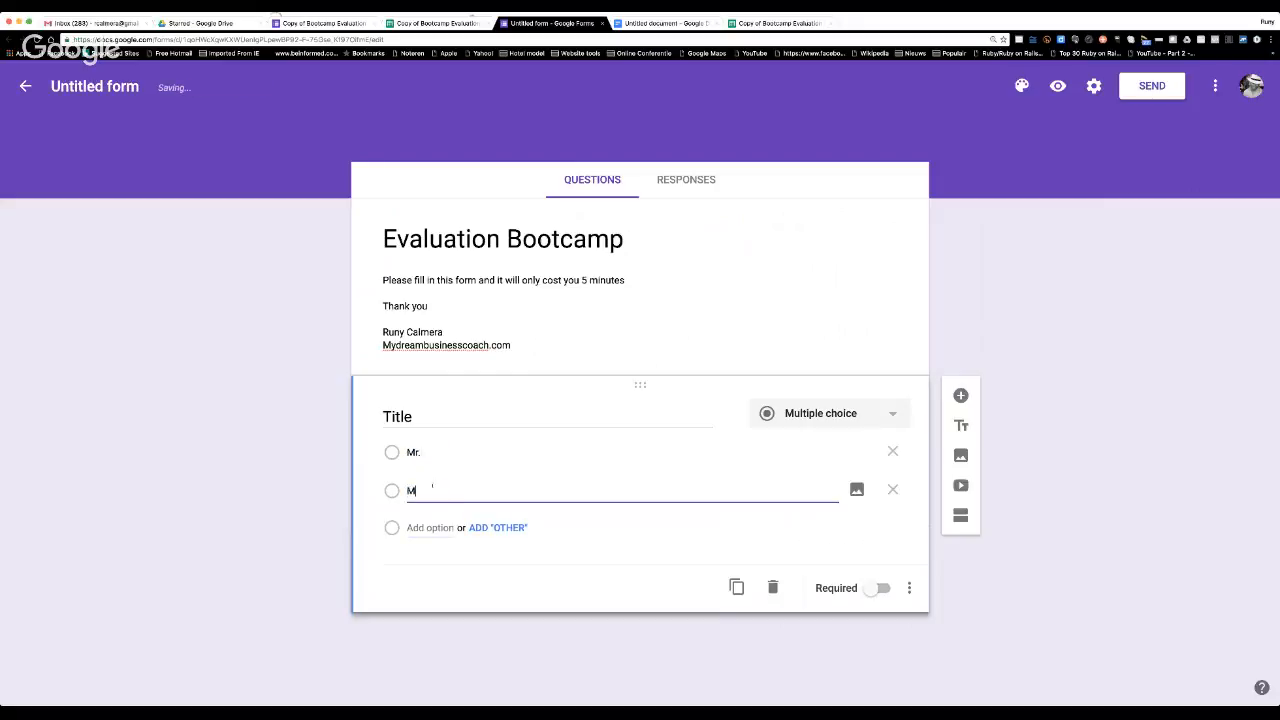
{"action": "type", "text": "rs."}
{"action": "key", "text": "Return"}
{"action": "type", "text": "Ms."}
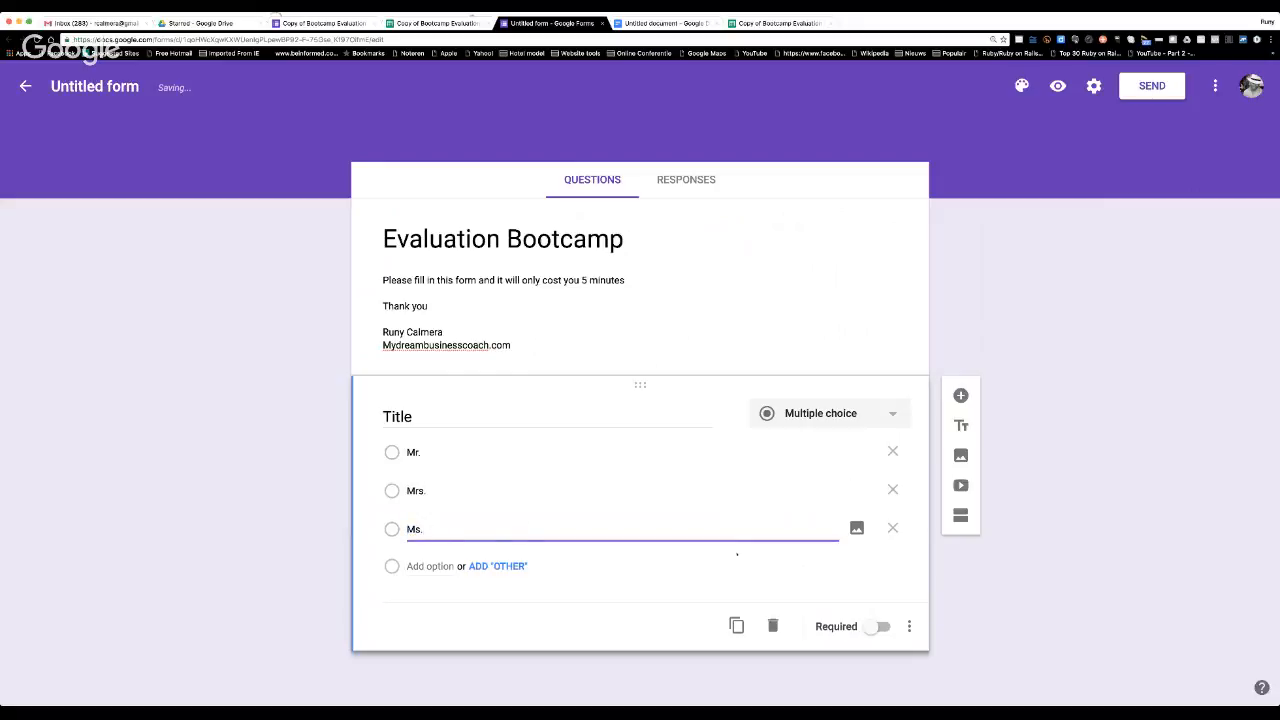
{"action": "left_click", "coordinate": [600, 621]}
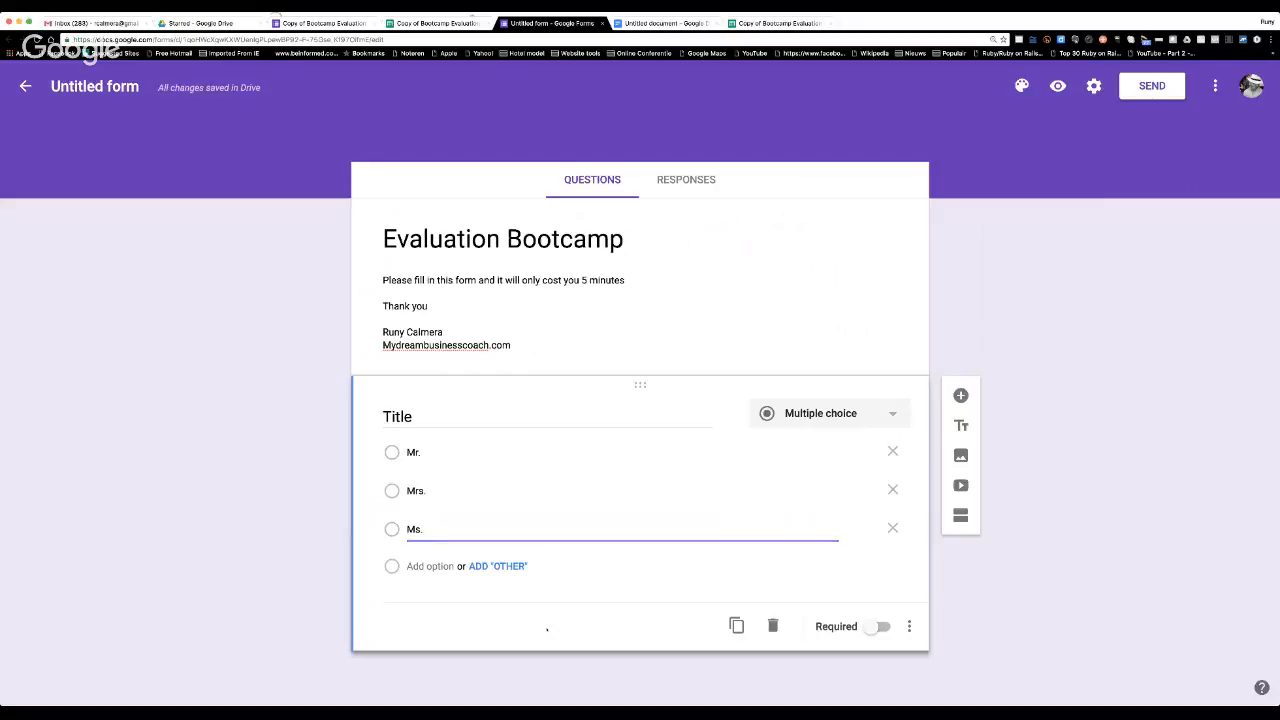
{"action": "left_click", "coordinate": [880, 627]}
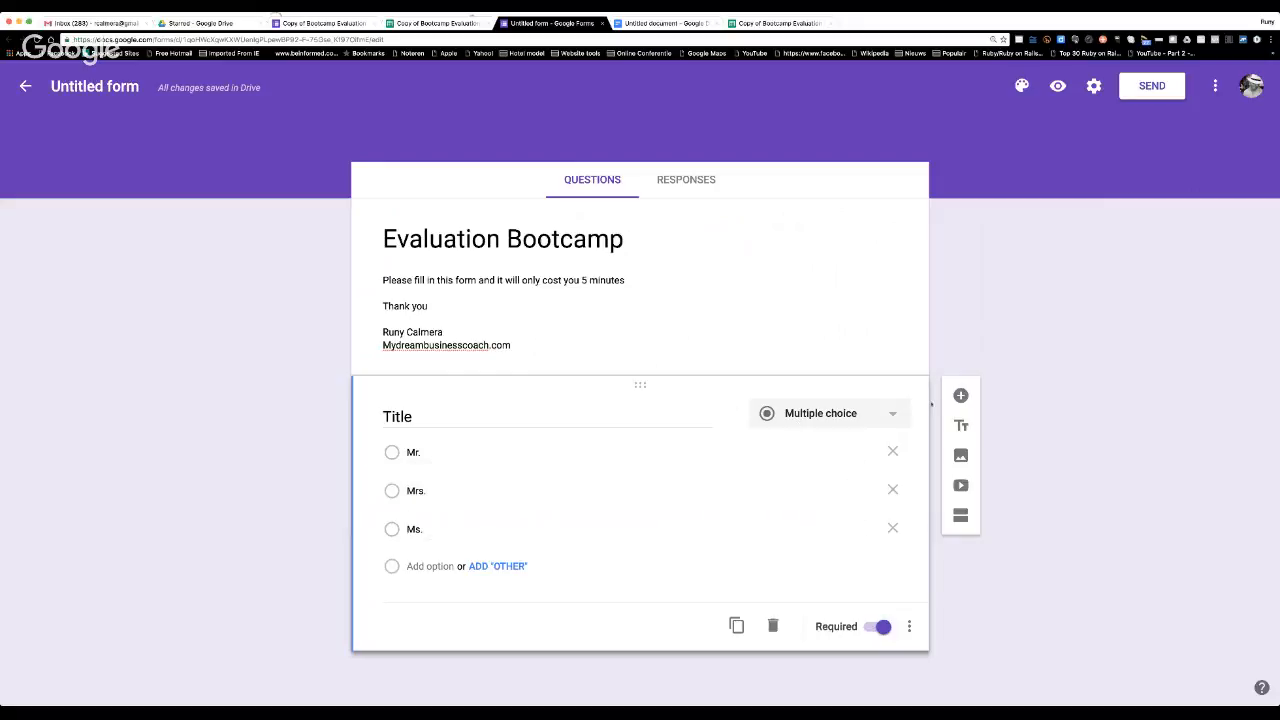
Add a required short-answer question named "Name" below the Title question.
{"action": "left_click", "coordinate": [960, 395]}
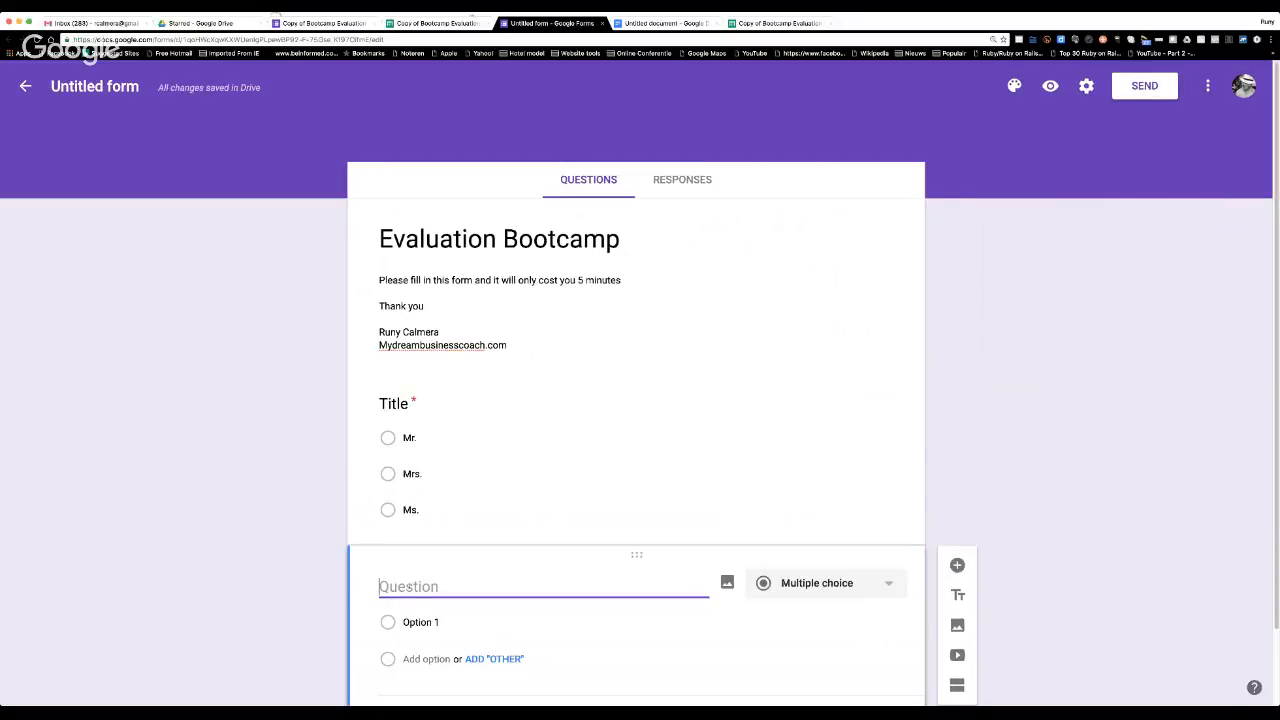
{"action": "type", "text": "Name"}
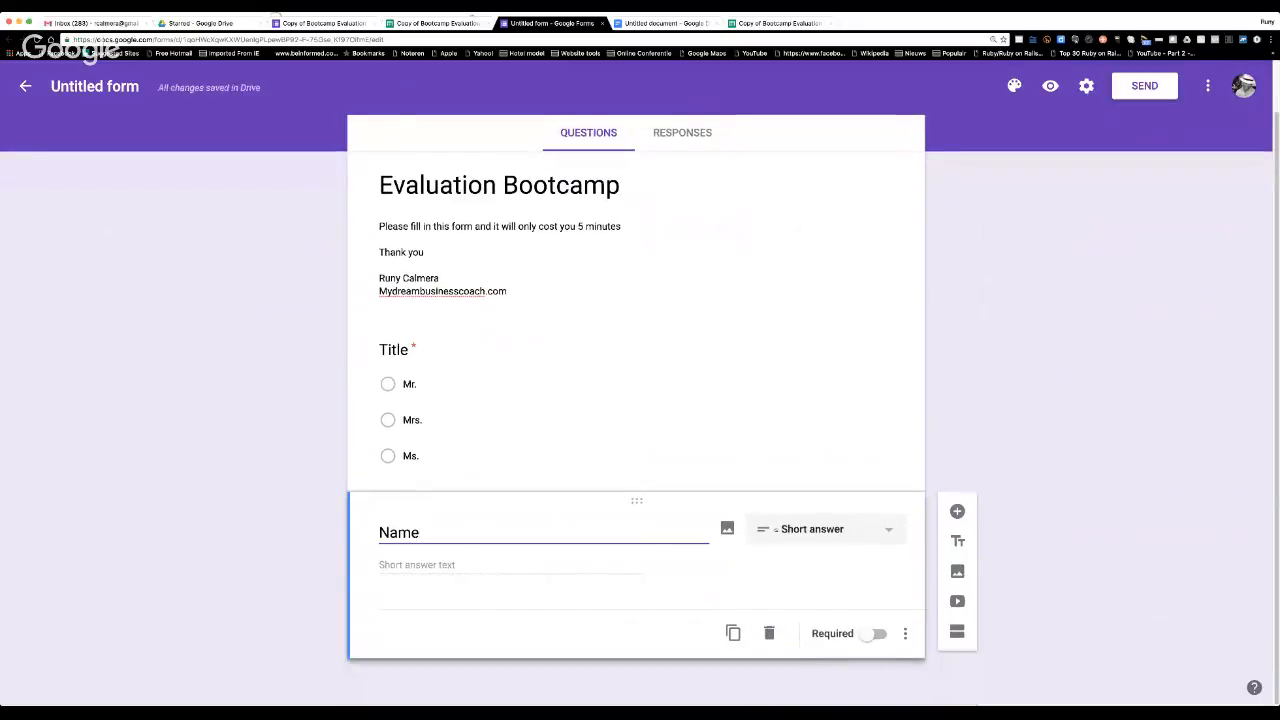
{"action": "left_click", "coordinate": [875, 530]}
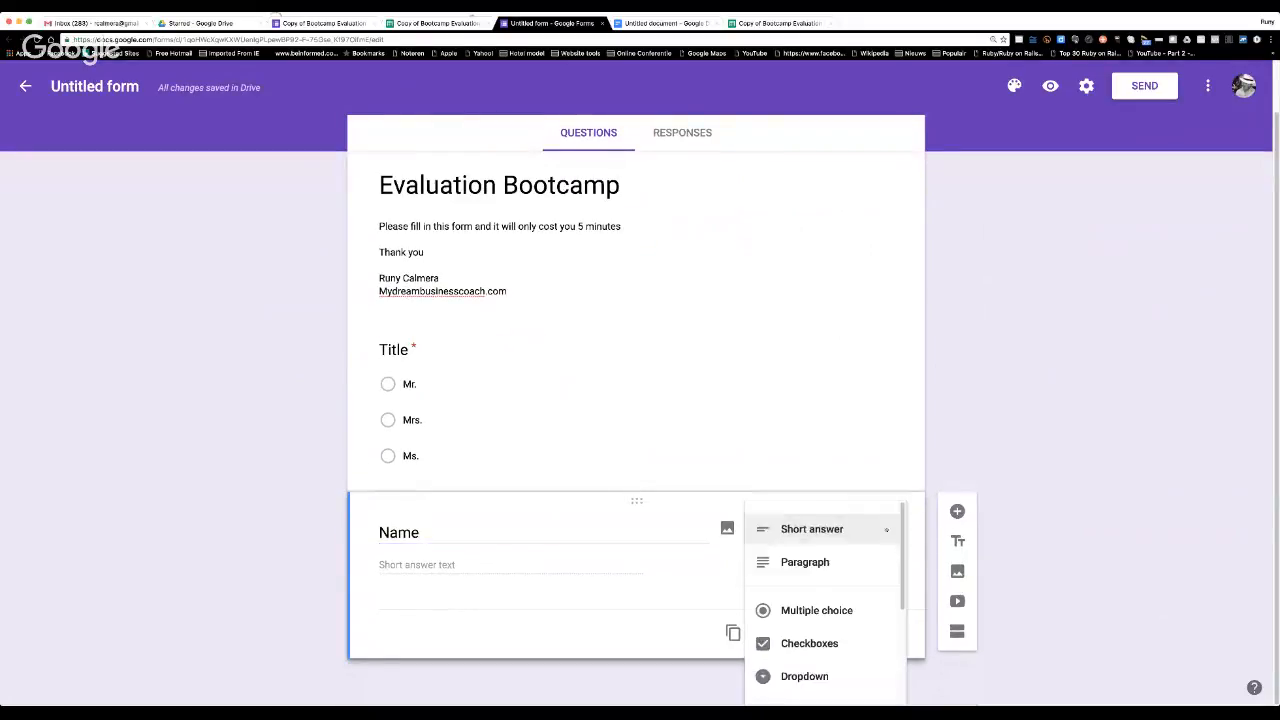
{"action": "left_click", "coordinate": [825, 538]}
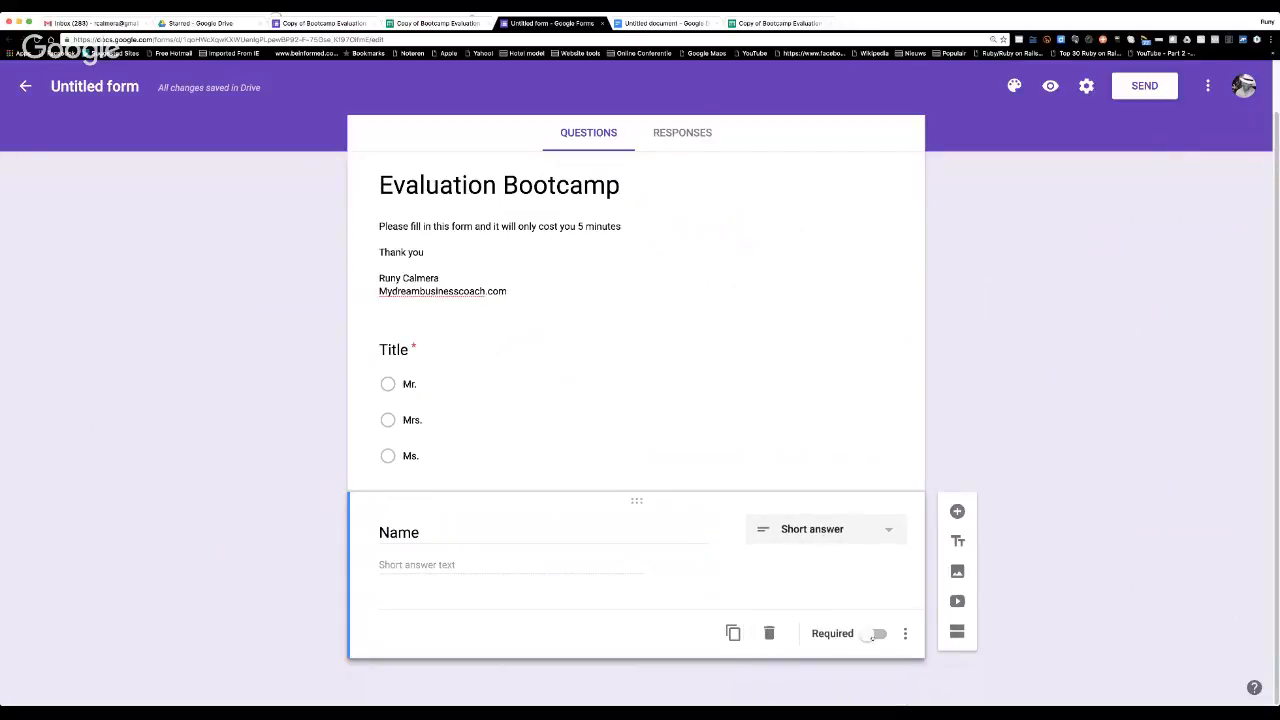
{"action": "left_click", "coordinate": [877, 634]}
Duplicate the Name question and rename the copy "Email".
{"action": "left_click", "coordinate": [733, 633]}
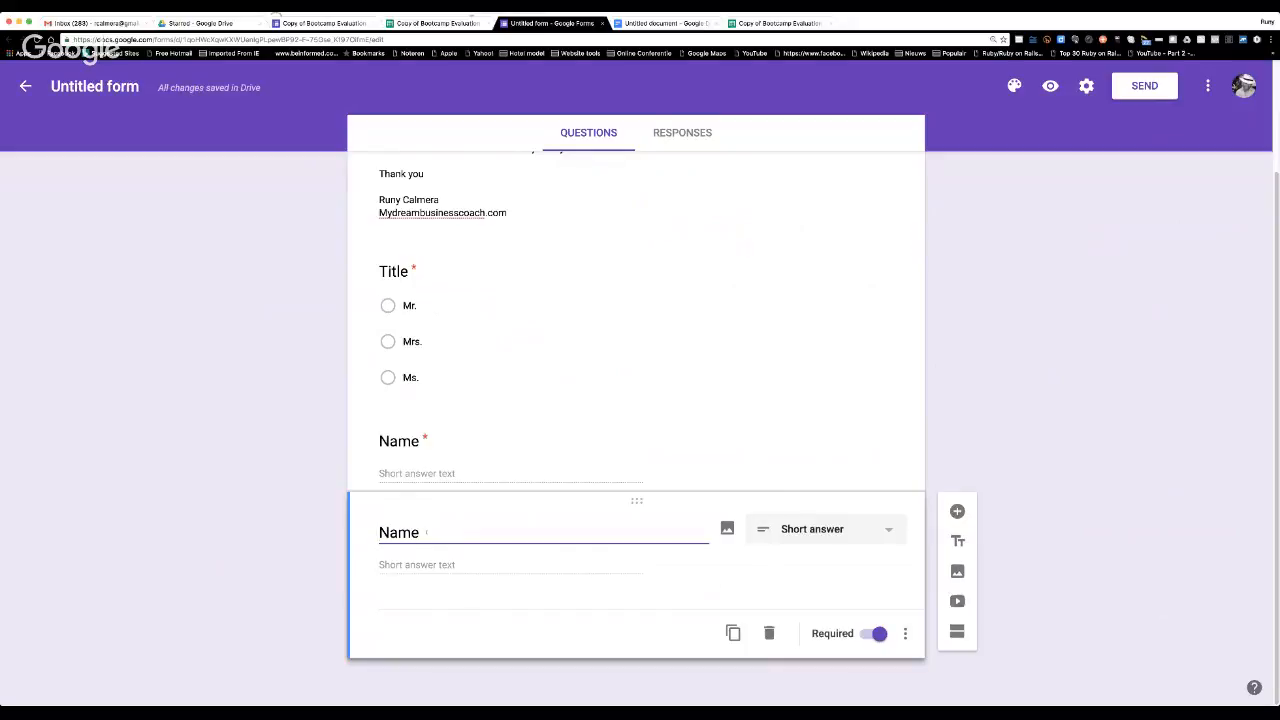
{"action": "left_click_drag", "start_coordinate": [426, 532], "coordinate": [373, 532]}
{"action": "type", "text": "Email"}
{"action": "left_click", "coordinate": [560, 541]}
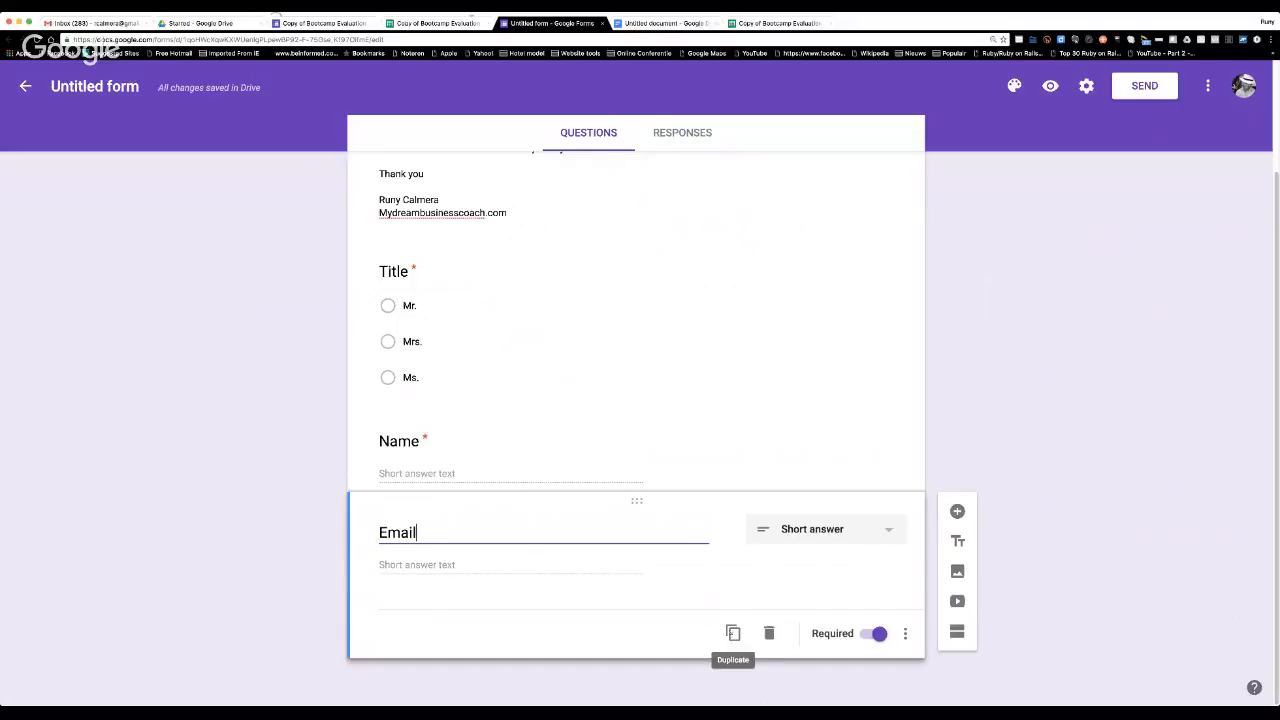
Add a multiple-choice question reading "Do you have a business or a job?" below the Email question.
{"action": "left_click", "coordinate": [957, 511]}
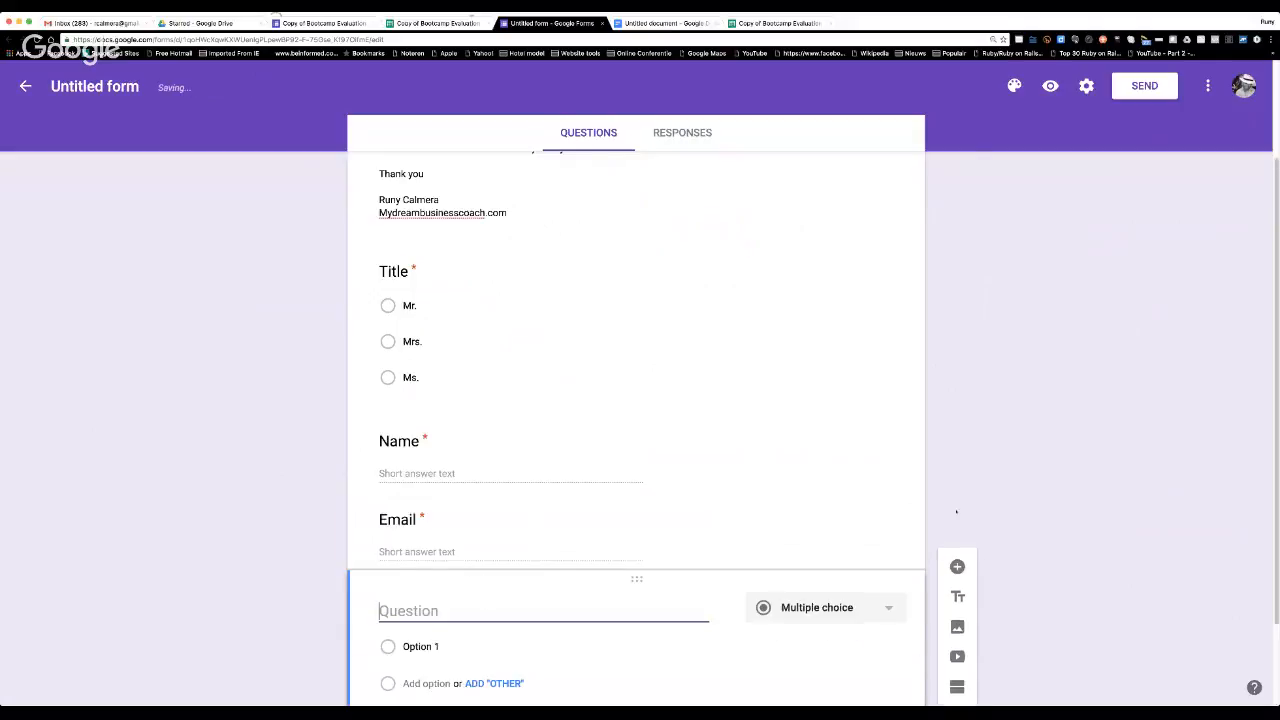
{"action": "type", "text": "D"}
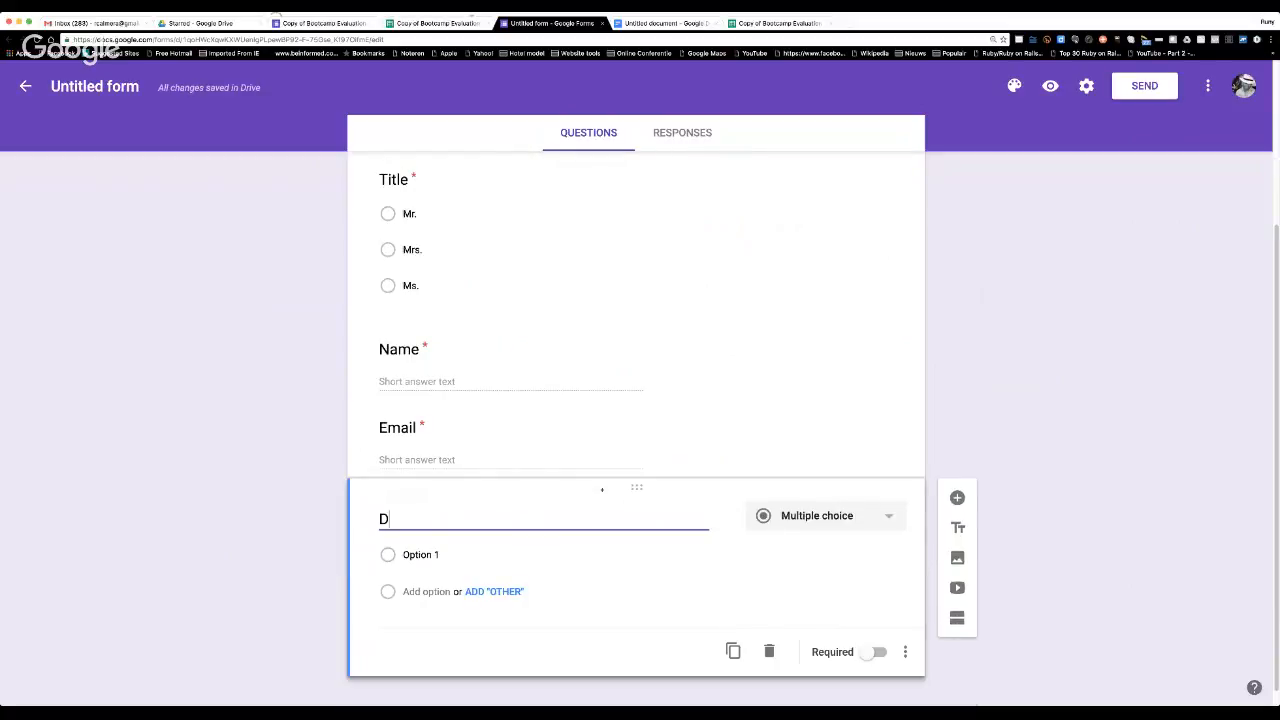
{"action": "type", "text": "o you have a business or a job?"}
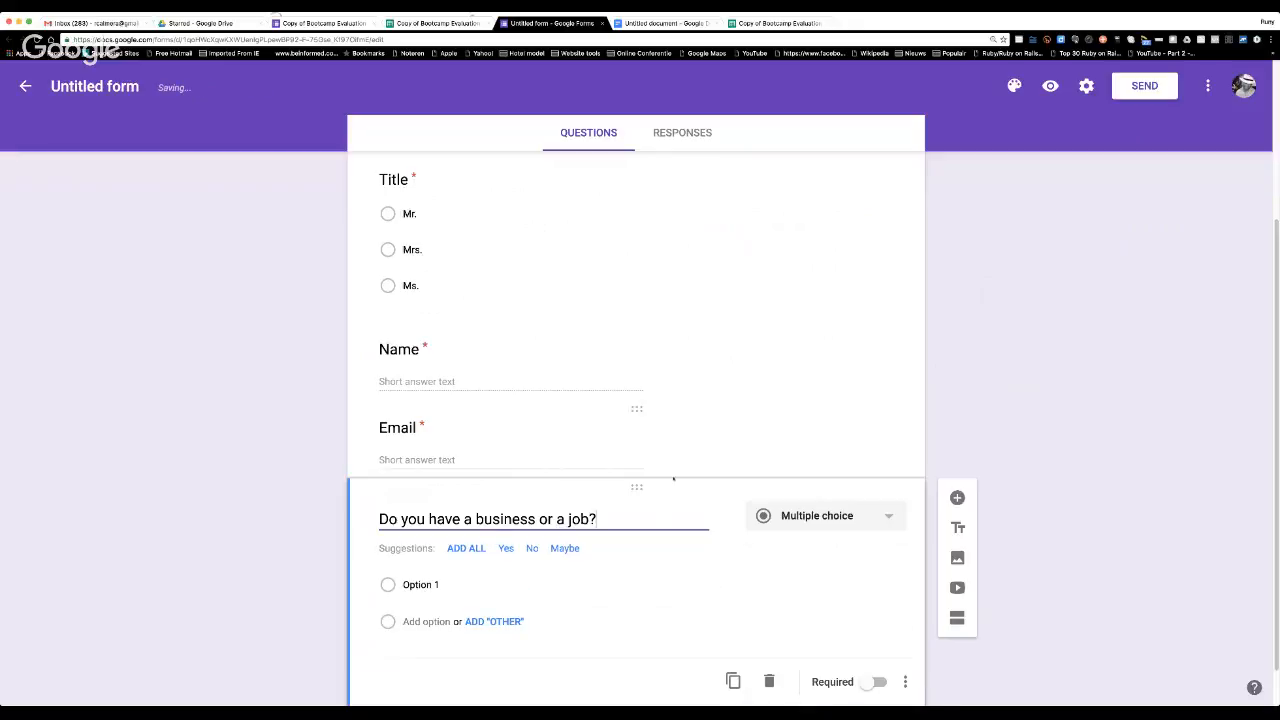
Give the business or job question the answer options Business, Job and Jobless, and make it required.
{"action": "left_click", "coordinate": [421, 585]}
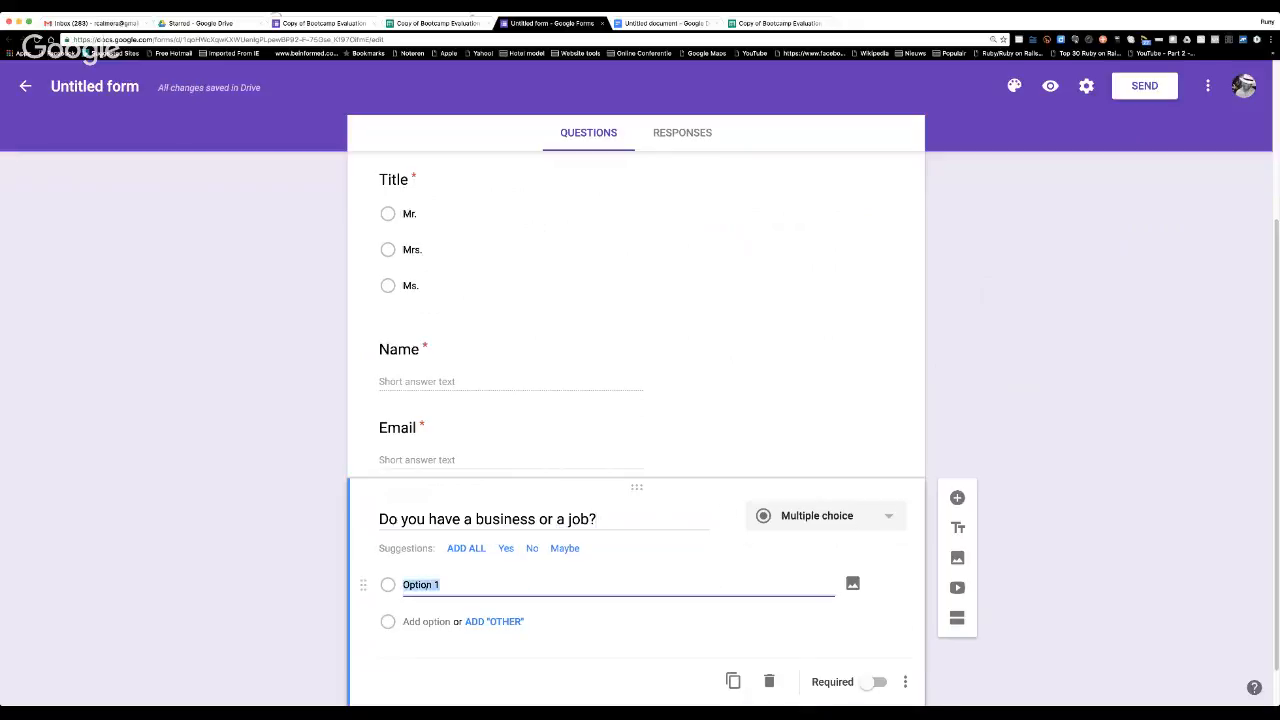
{"action": "type", "text": "Business"}
{"action": "left_click", "coordinate": [426, 621]}
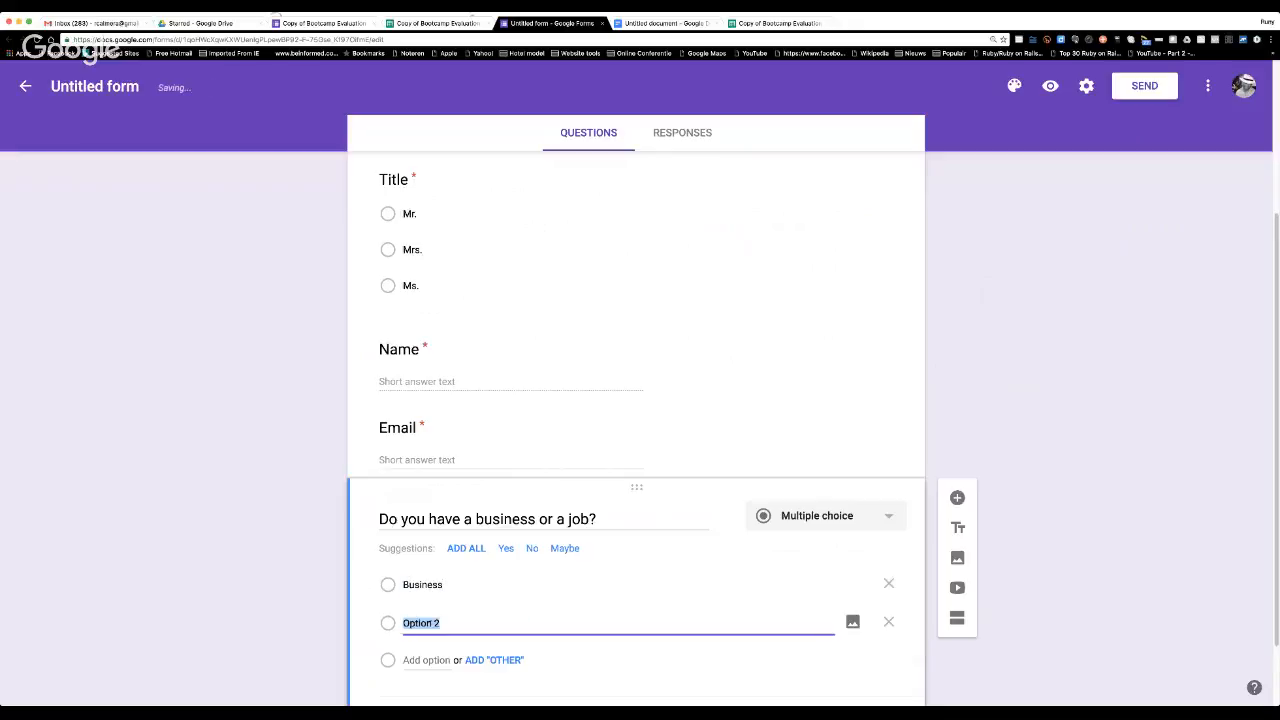
{"action": "type", "text": "Job"}
{"action": "scroll", "coordinate": [489, 577], "scroll_direction": "down", "scroll_amount": 2}
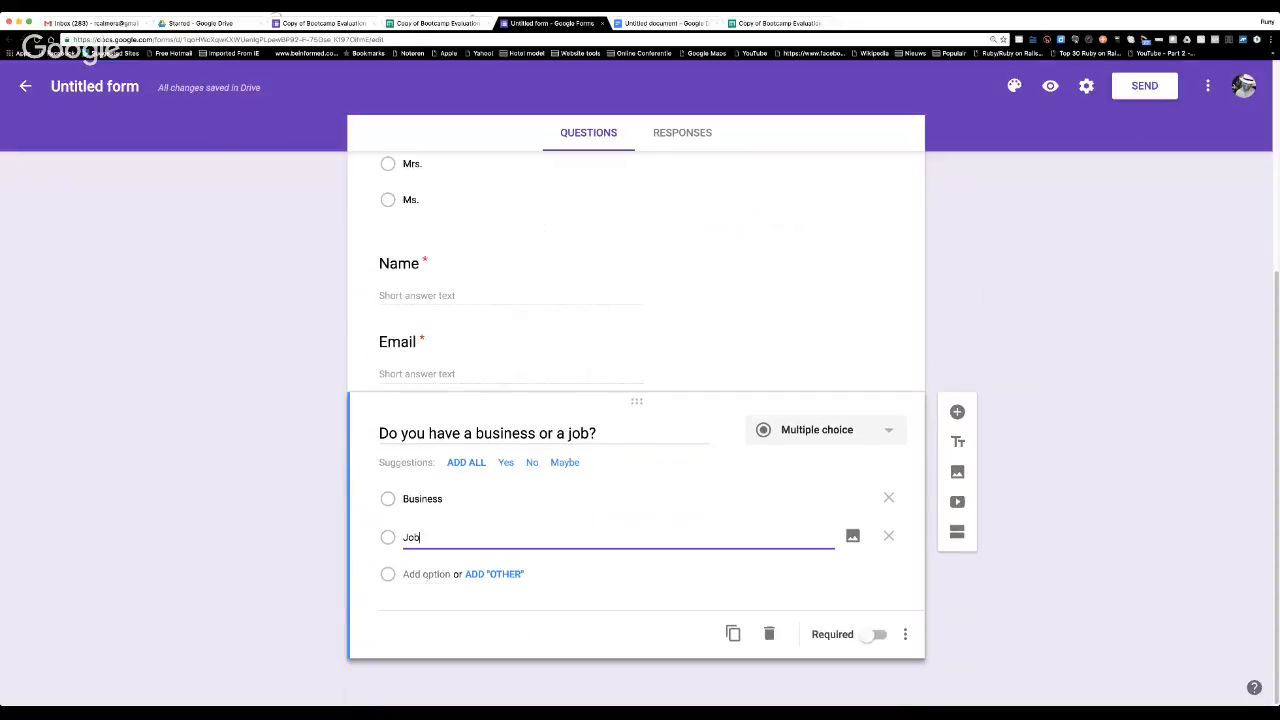
{"action": "key", "text": "Return"}
{"action": "type", "text": "Jobl"}
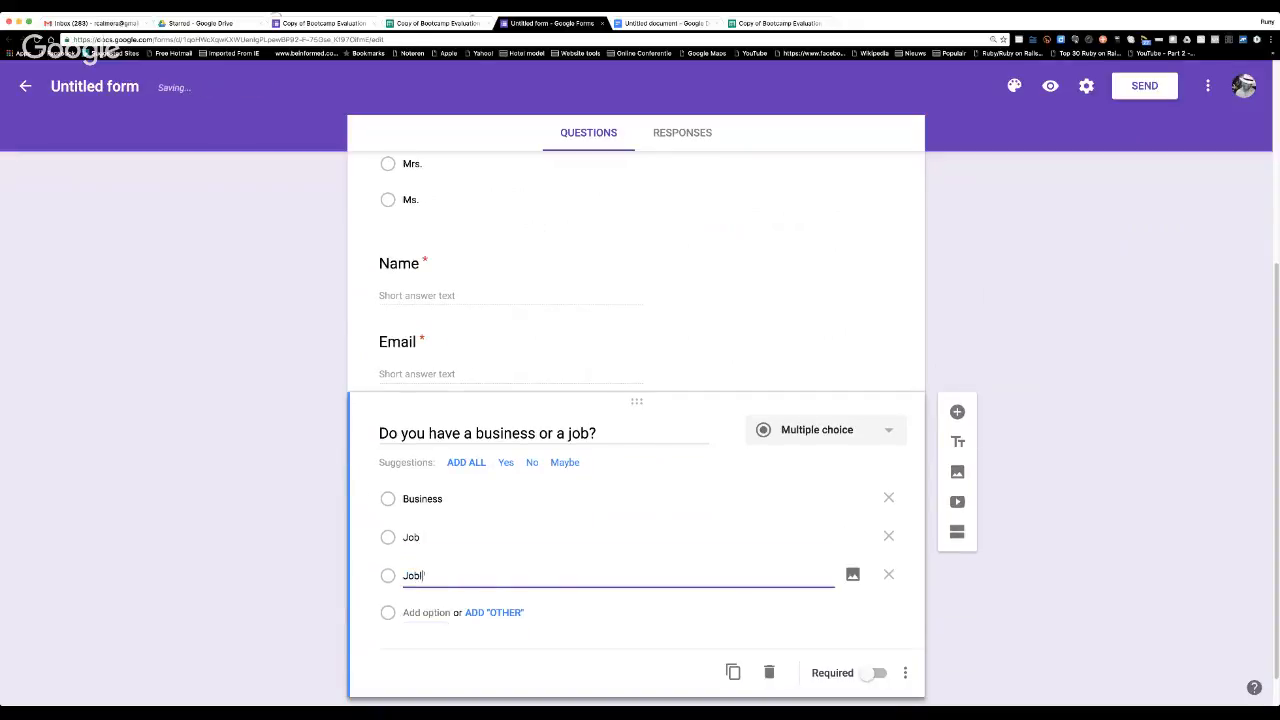
{"action": "type", "text": "ess"}
{"action": "scroll", "coordinate": [617, 462], "scroll_direction": "down", "scroll_amount": 1}
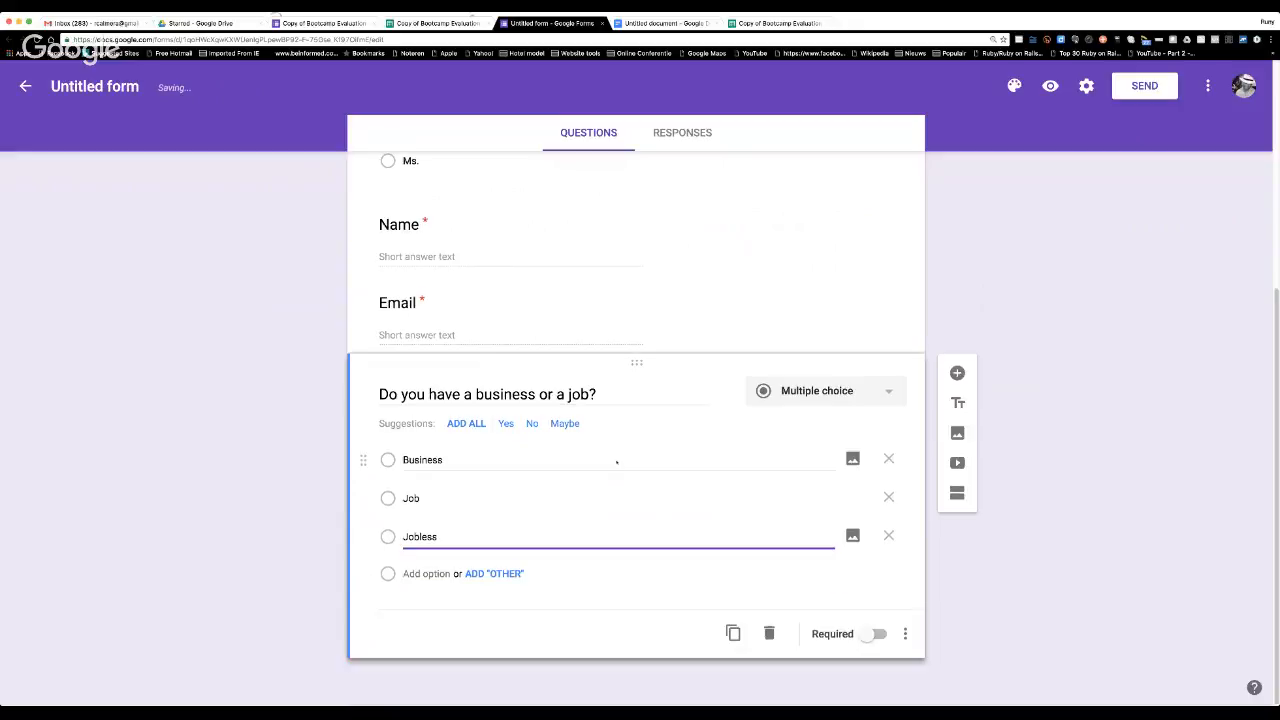
{"action": "left_click", "coordinate": [876, 634]}
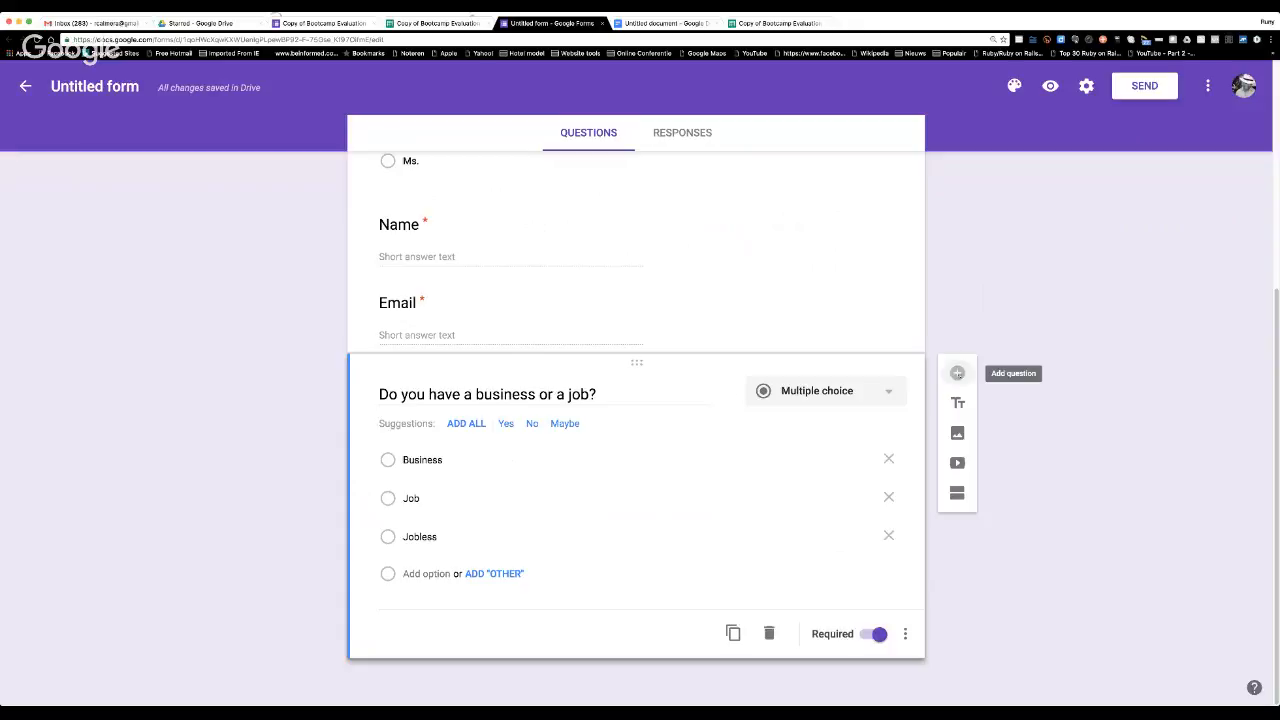
Add a multiple-choice question reading "Do you have a website?" at the end of the form.
{"action": "left_click", "coordinate": [957, 373]}
{"action": "type", "text": "D"}
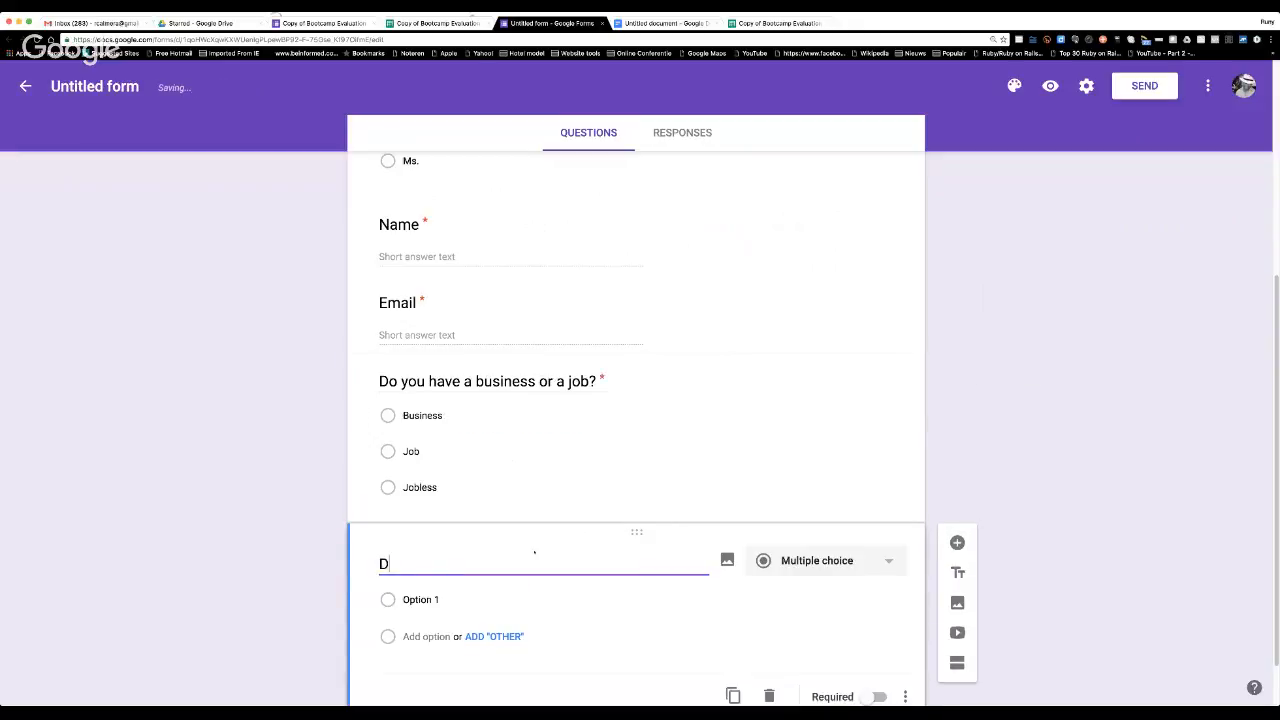
{"action": "type", "text": "o you have"}
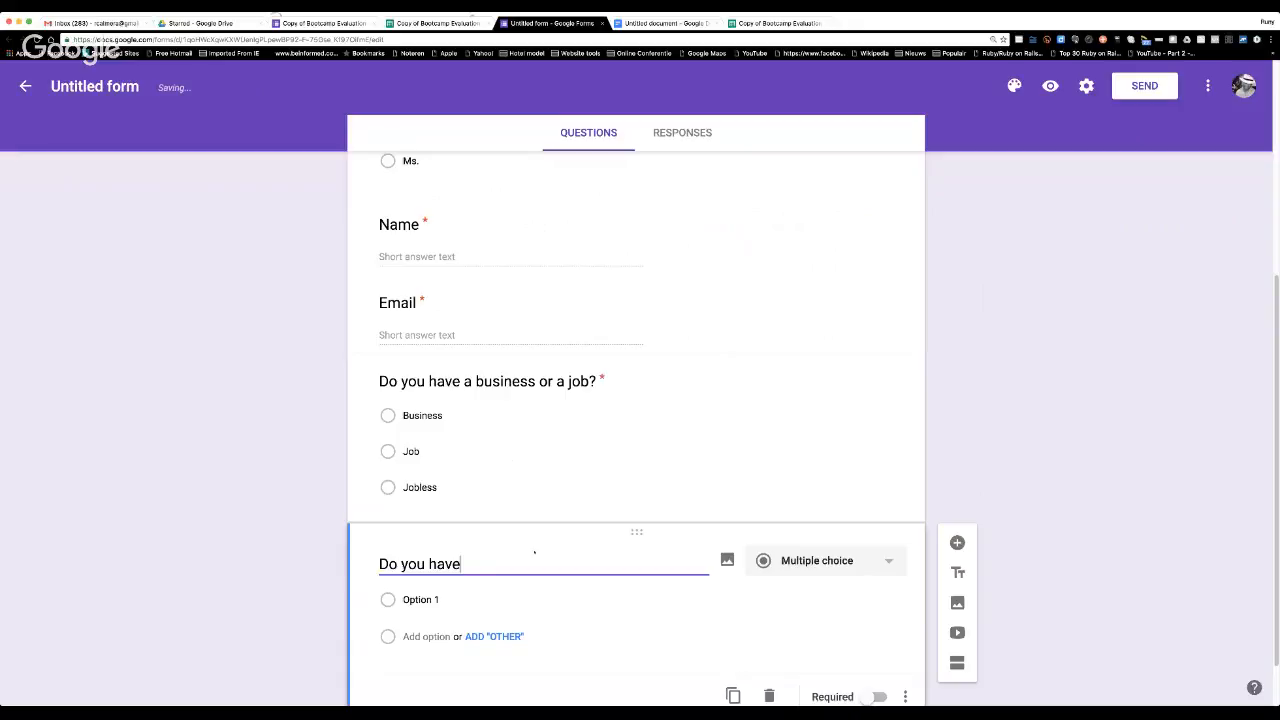
{"action": "type", "text": " a website?"}
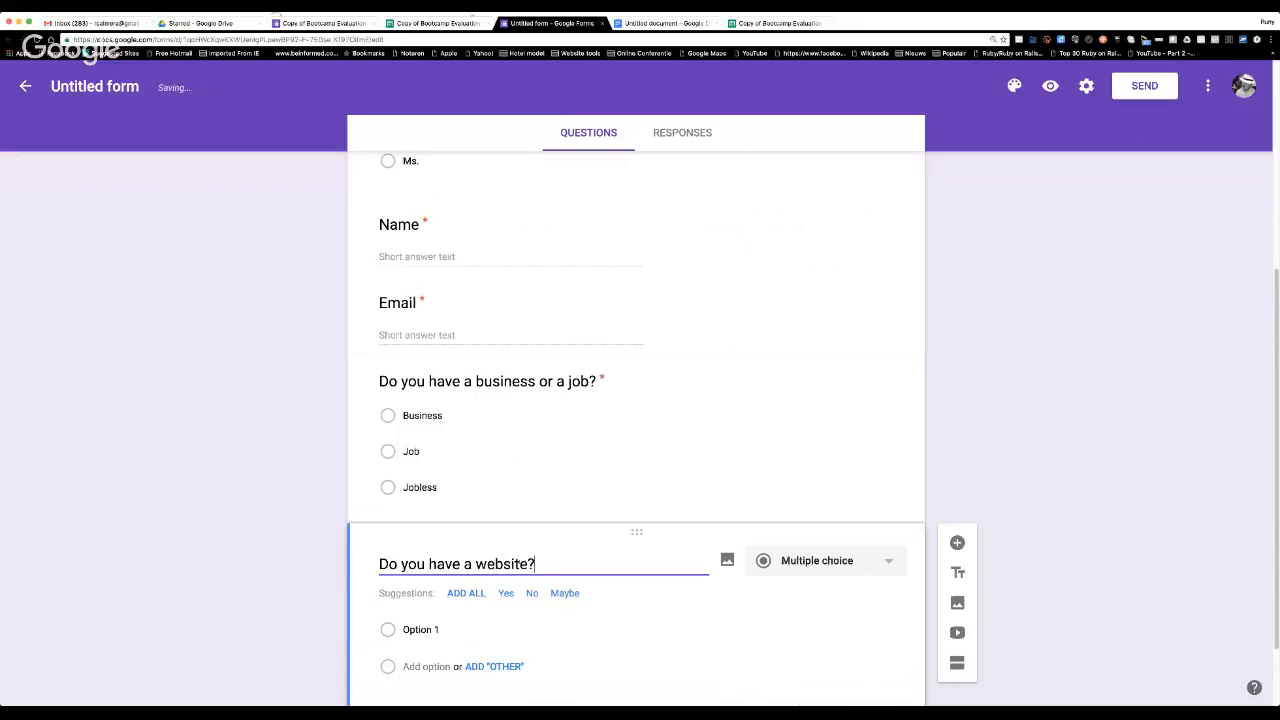
Give the website question the answer options Yes and No, and make it required.
{"action": "left_click", "coordinate": [420, 629]}
{"action": "type", "text": "ye"}
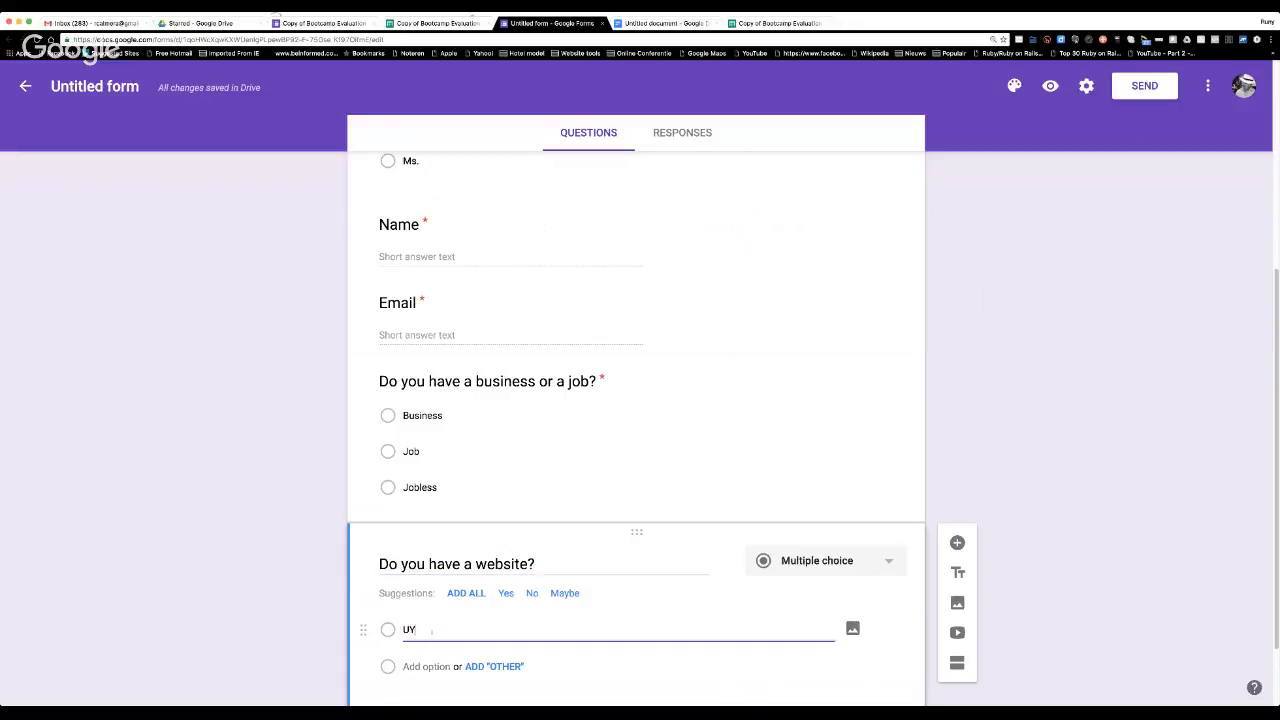
{"action": "key", "text": "BackSpace"}
{"action": "key", "text": "BackSpace"}
{"action": "type", "text": "Yes"}
{"action": "key", "text": "Return"}
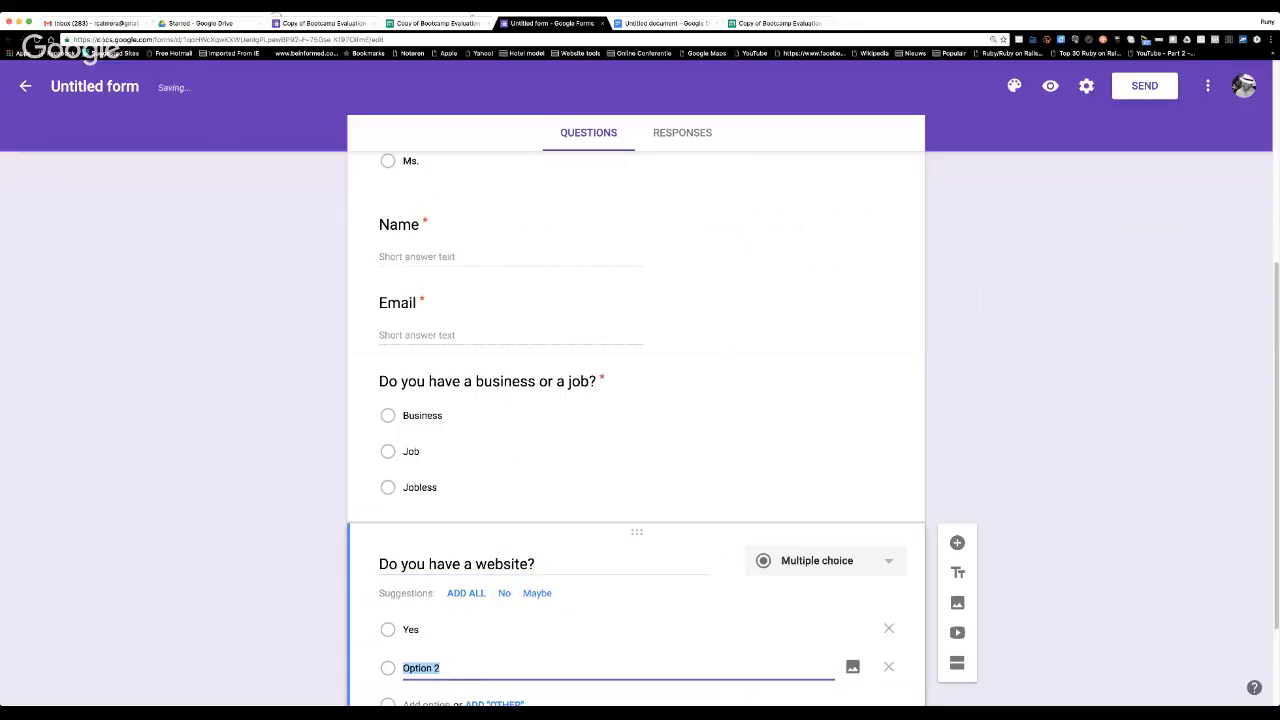
{"action": "type", "text": "No"}
{"action": "scroll", "coordinate": [643, 399], "scroll_direction": "down", "scroll_amount": 2}
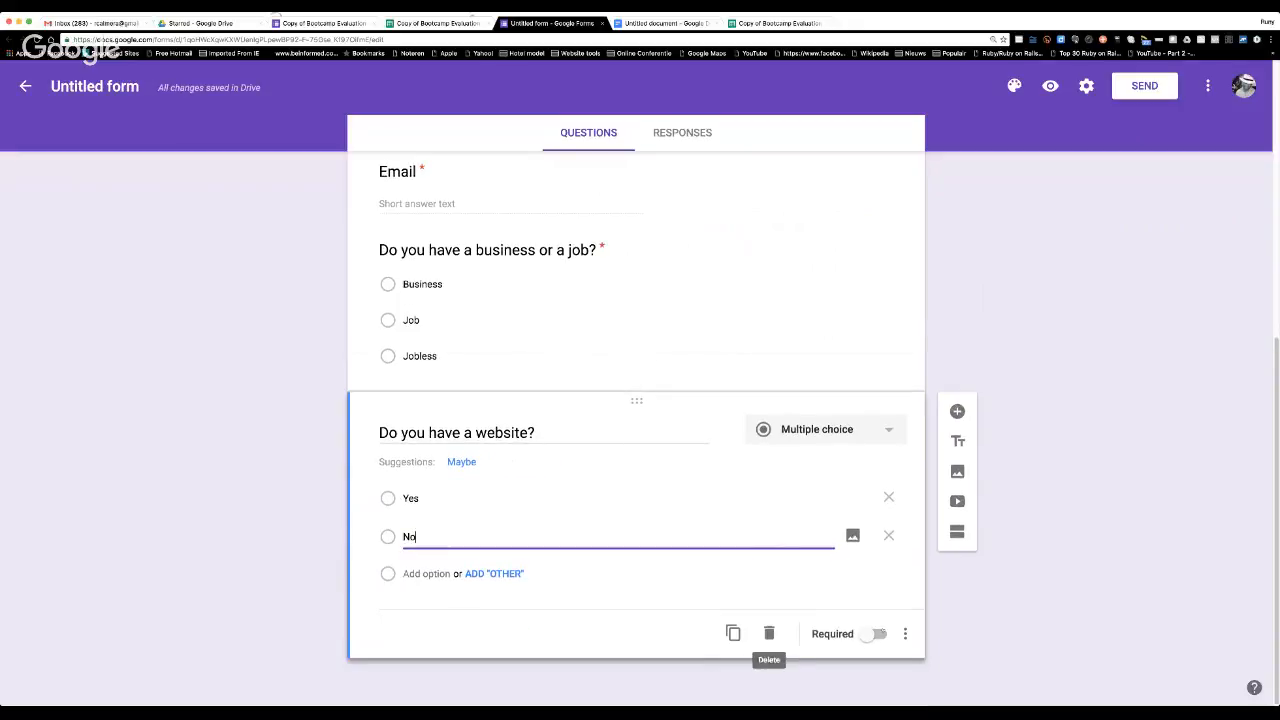
{"action": "left_click", "coordinate": [876, 634]}
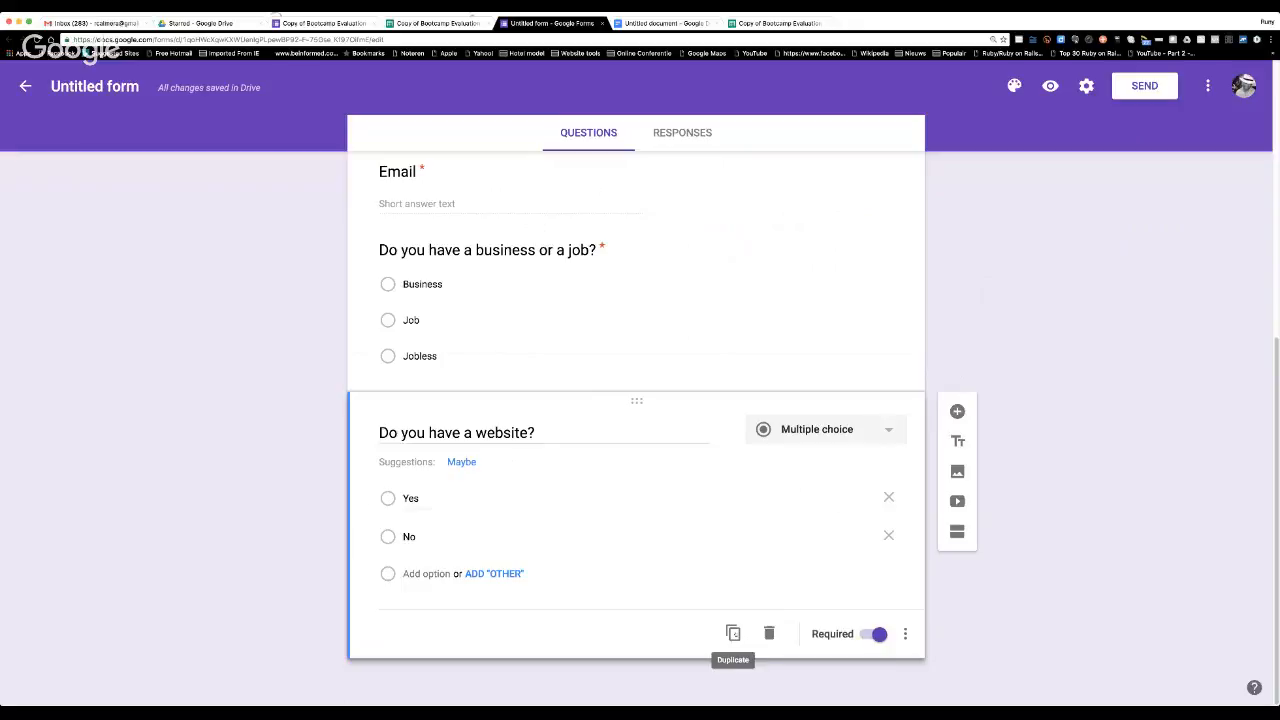
{"action": "left_click", "coordinate": [733, 633]}
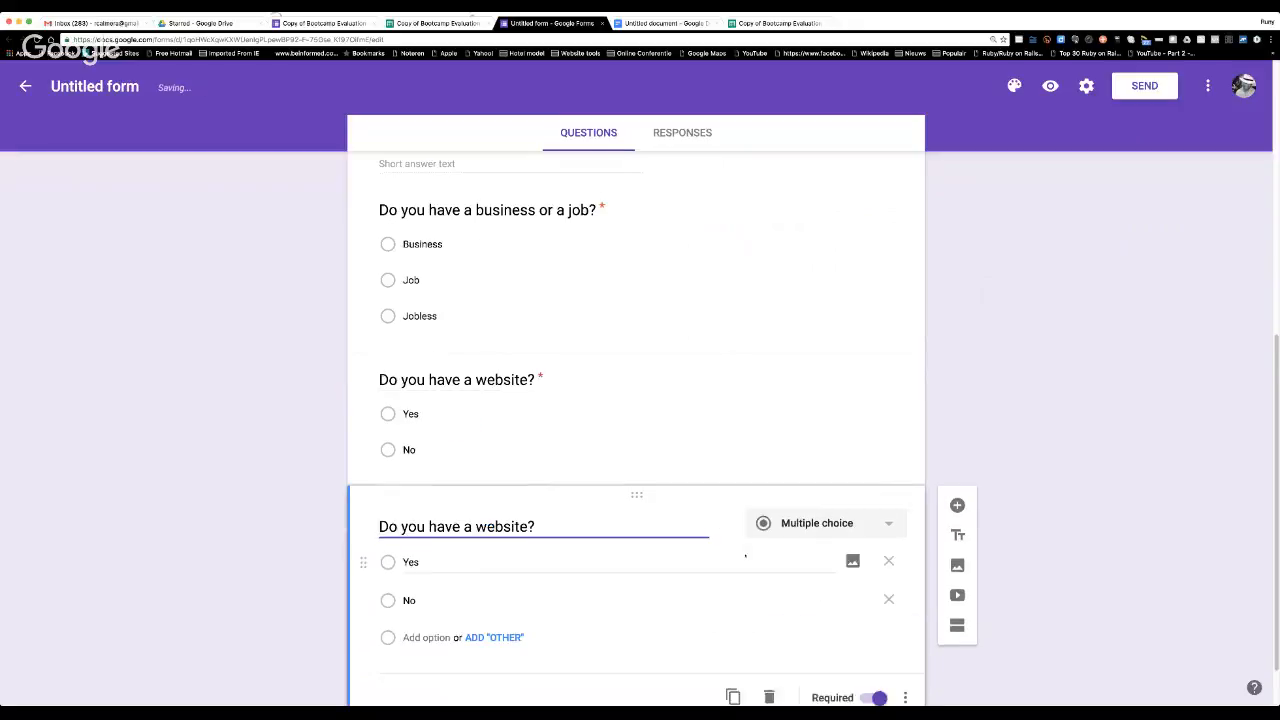
{"action": "left_click_drag", "start_coordinate": [536, 462], "coordinate": [367, 458]}
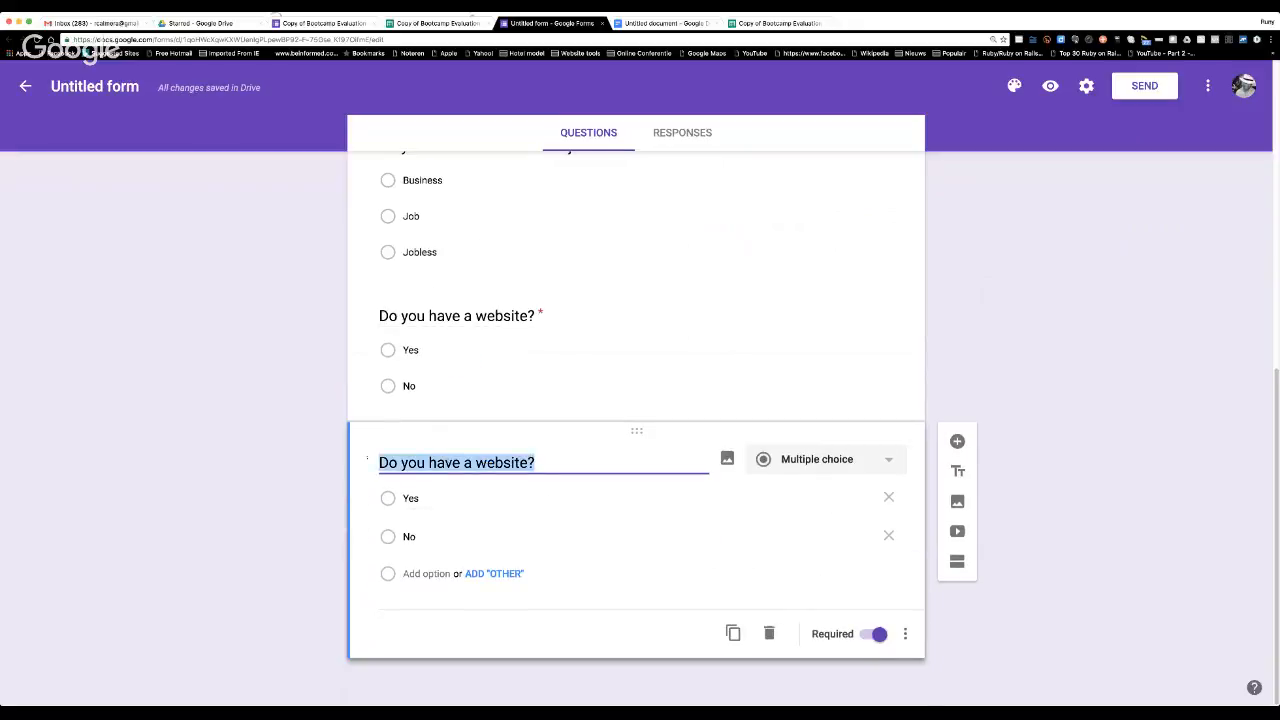
{"action": "type", "text": "Hoew"}
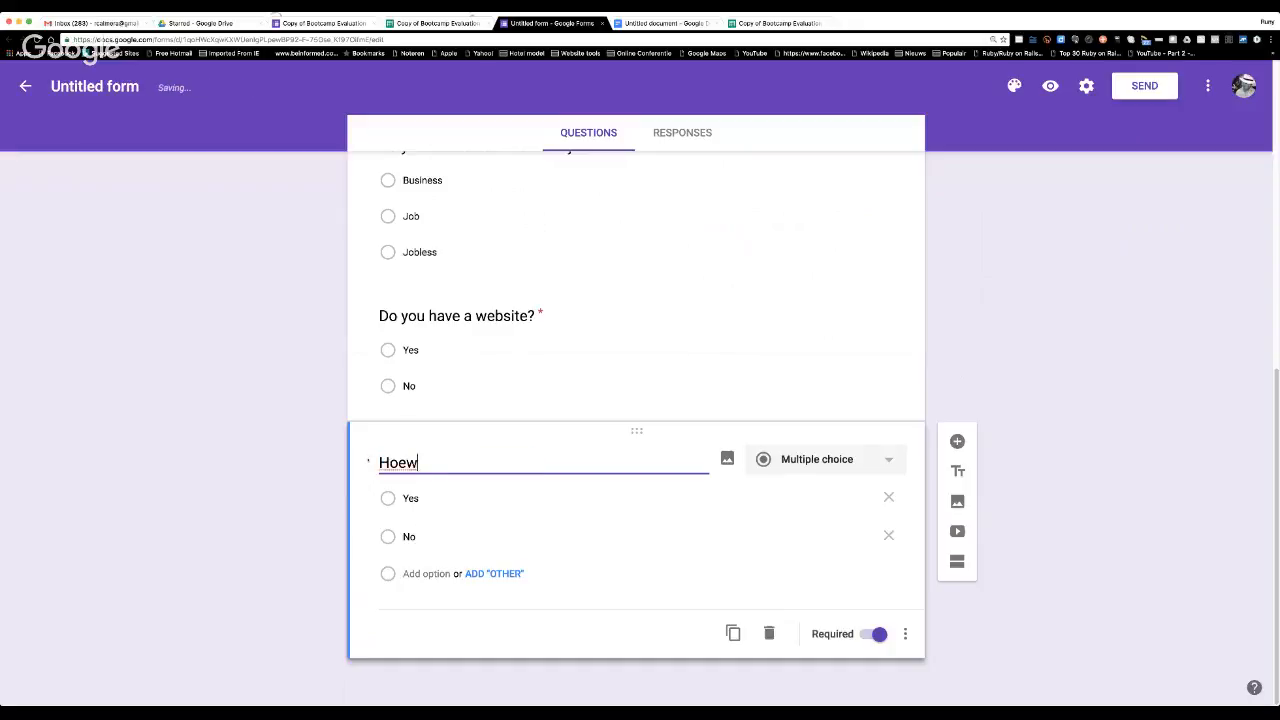
{"action": "key", "text": "BackSpace"}
{"action": "key", "text": "BackSpace"}
{"action": "left_click", "coordinate": [769, 634]}
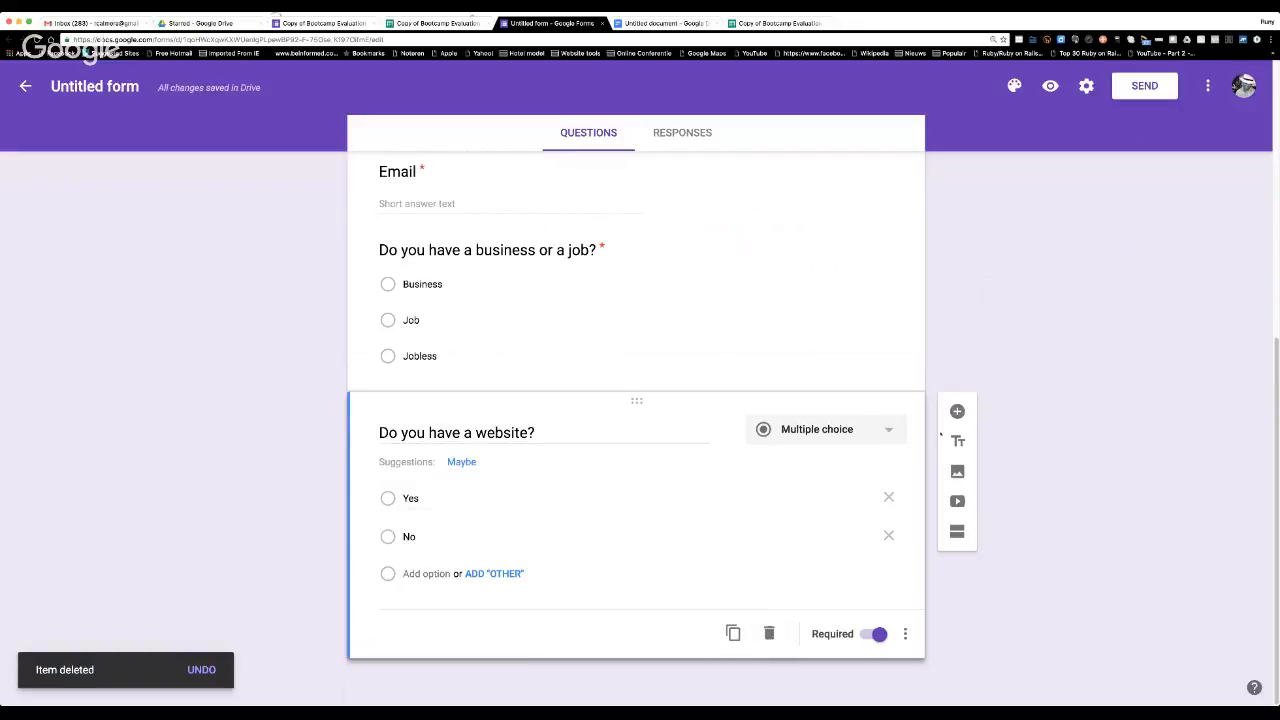
Add a multiple-choice question reading "How do you rate this webinar?" below the website question.
{"action": "left_click", "coordinate": [957, 411]}
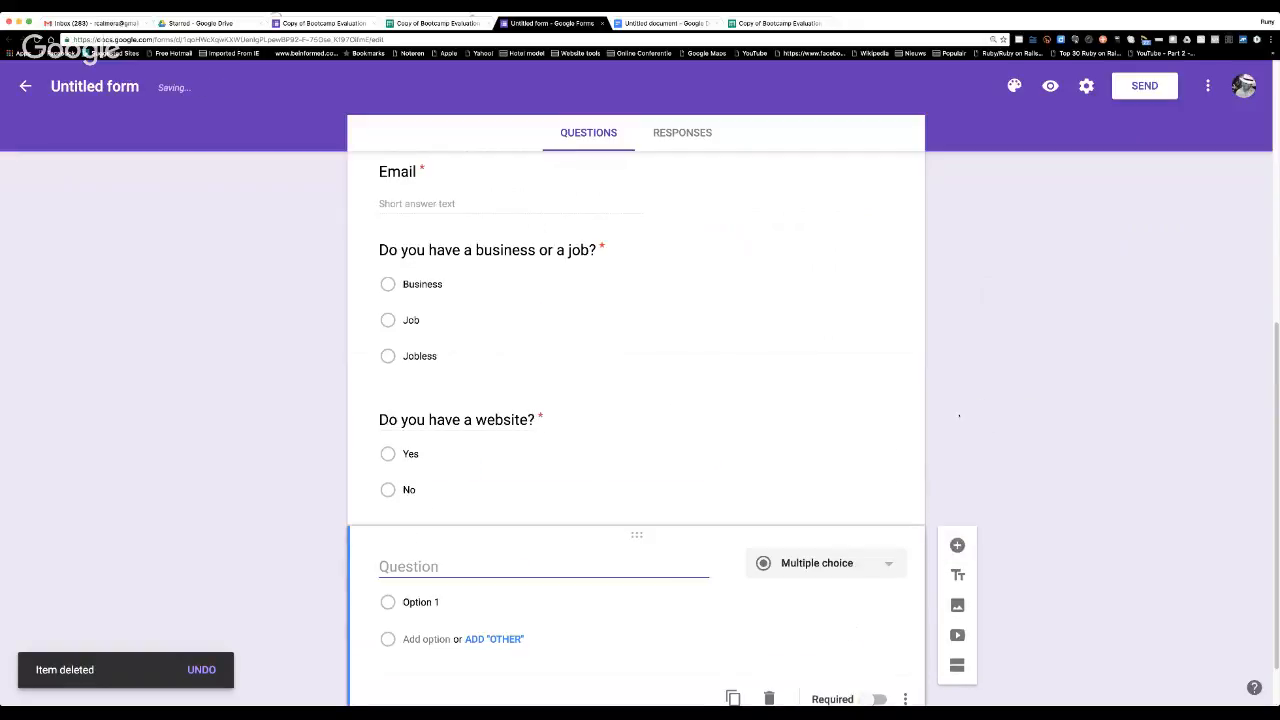
{"action": "type", "text": "How do "}
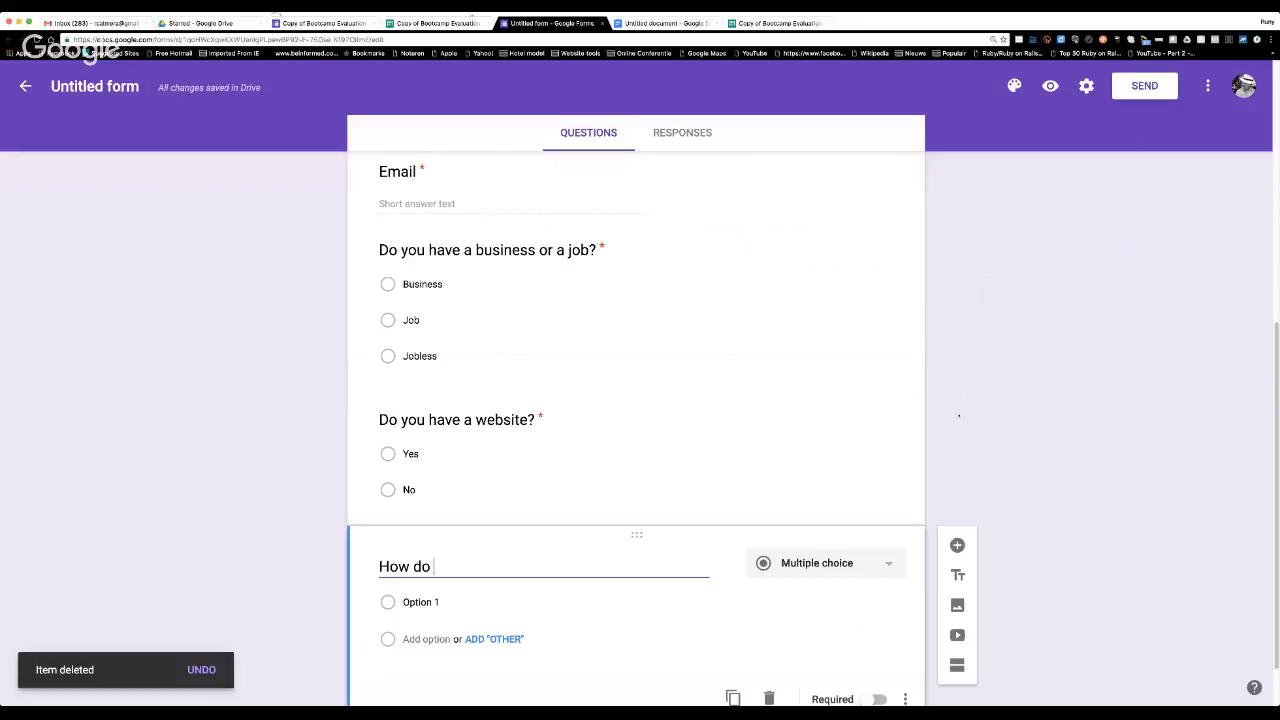
{"action": "type", "text": "you rate this"}
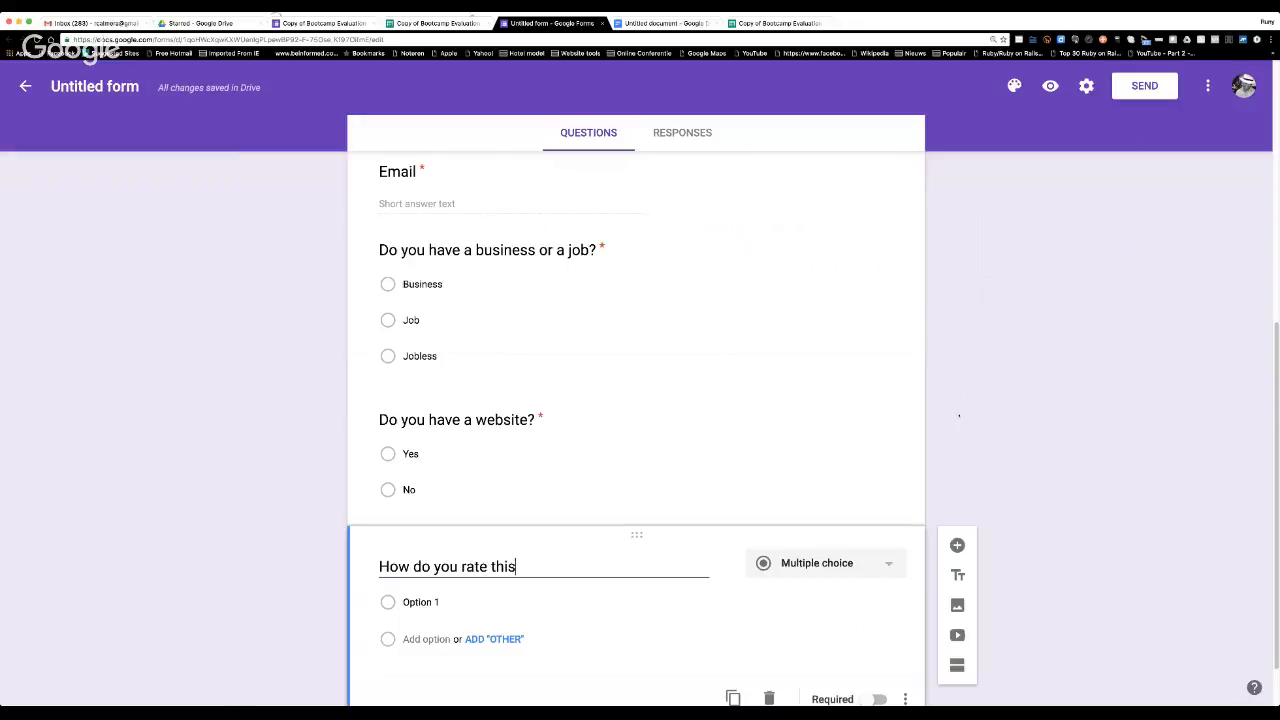
{"action": "type", "text": " webinar?"}
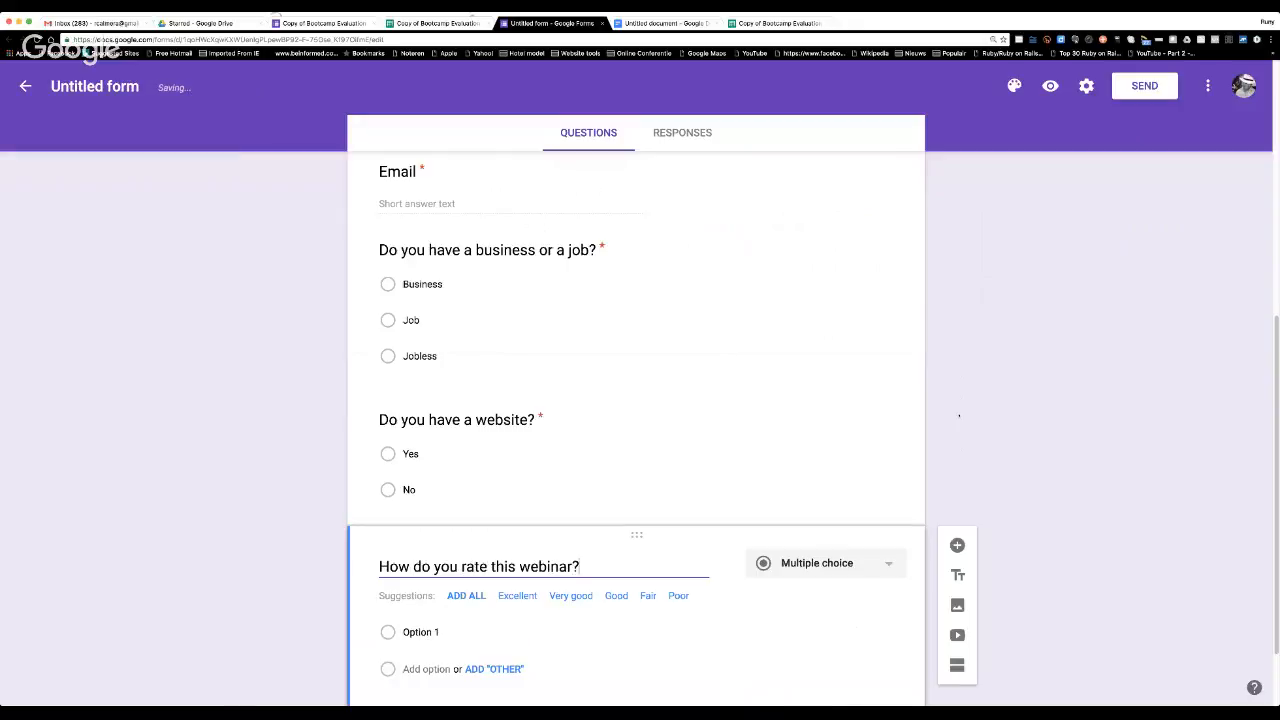
Give the webinar rating question the answer options Bad, Average, Good and Exellent, and make it required.
{"action": "scroll", "coordinate": [449, 580], "scroll_direction": "down", "scroll_amount": 2}
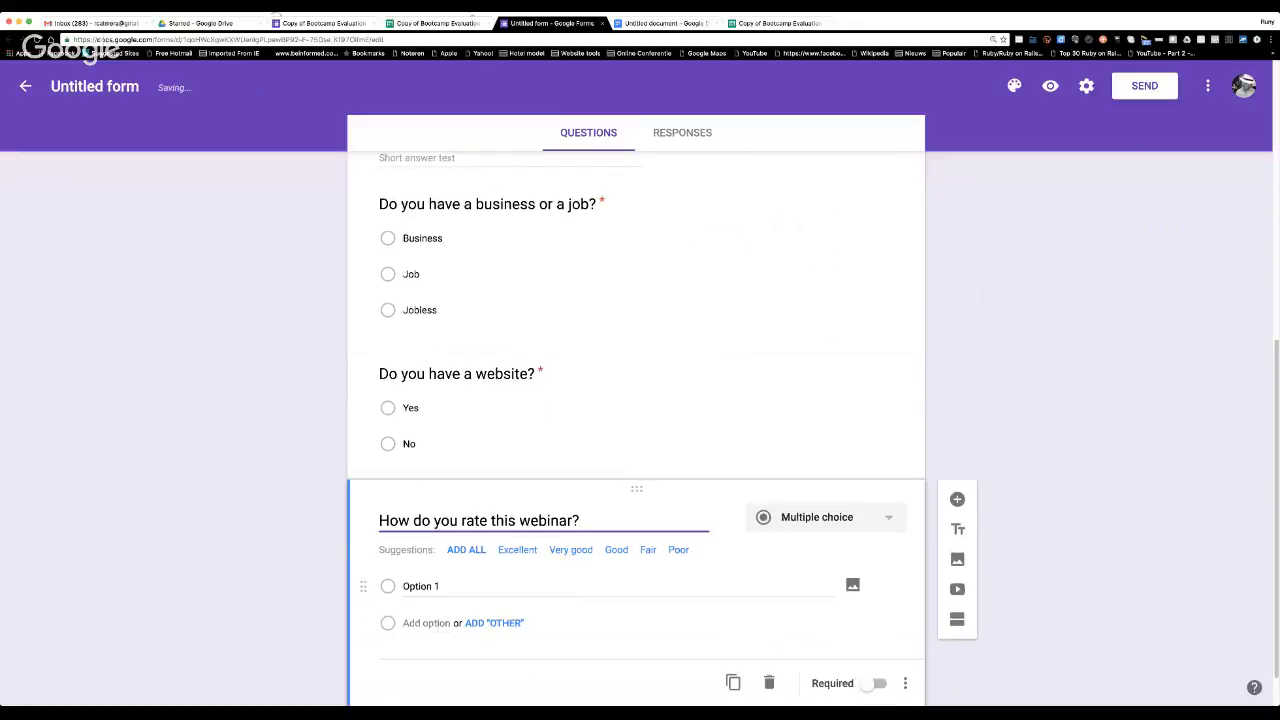
{"action": "left_click", "coordinate": [441, 544]}
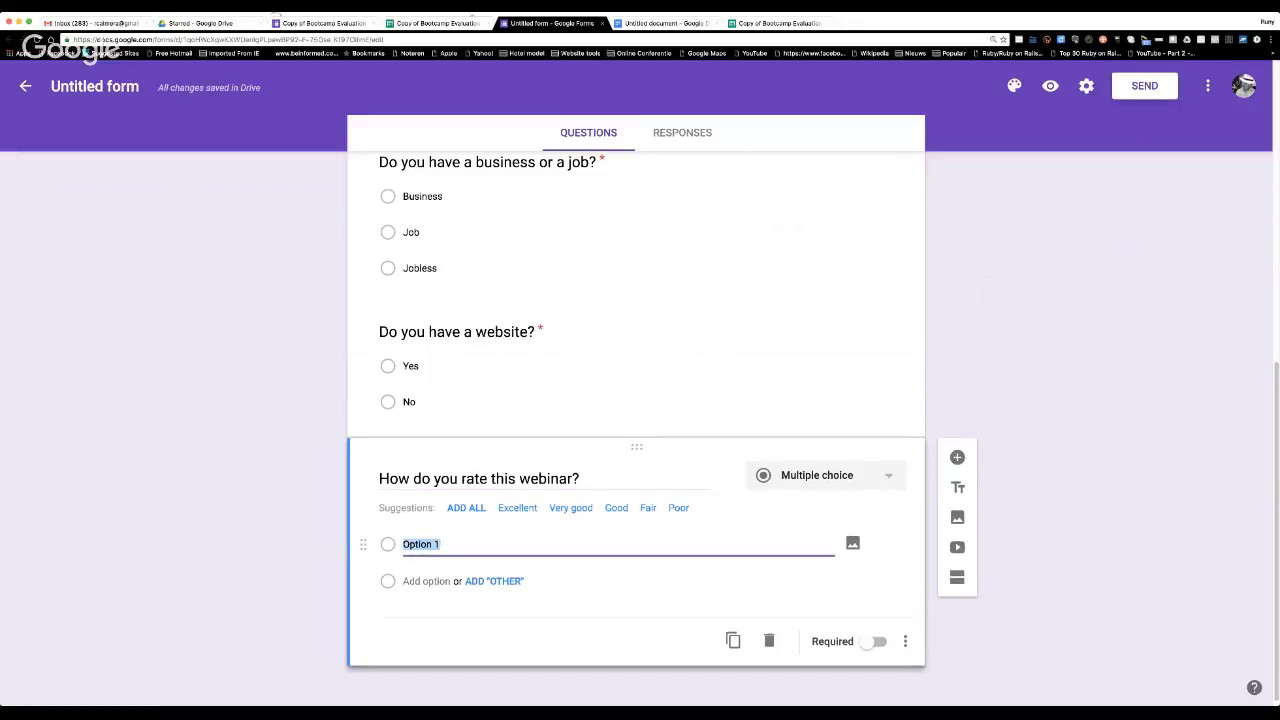
{"action": "type", "text": "Bad"}
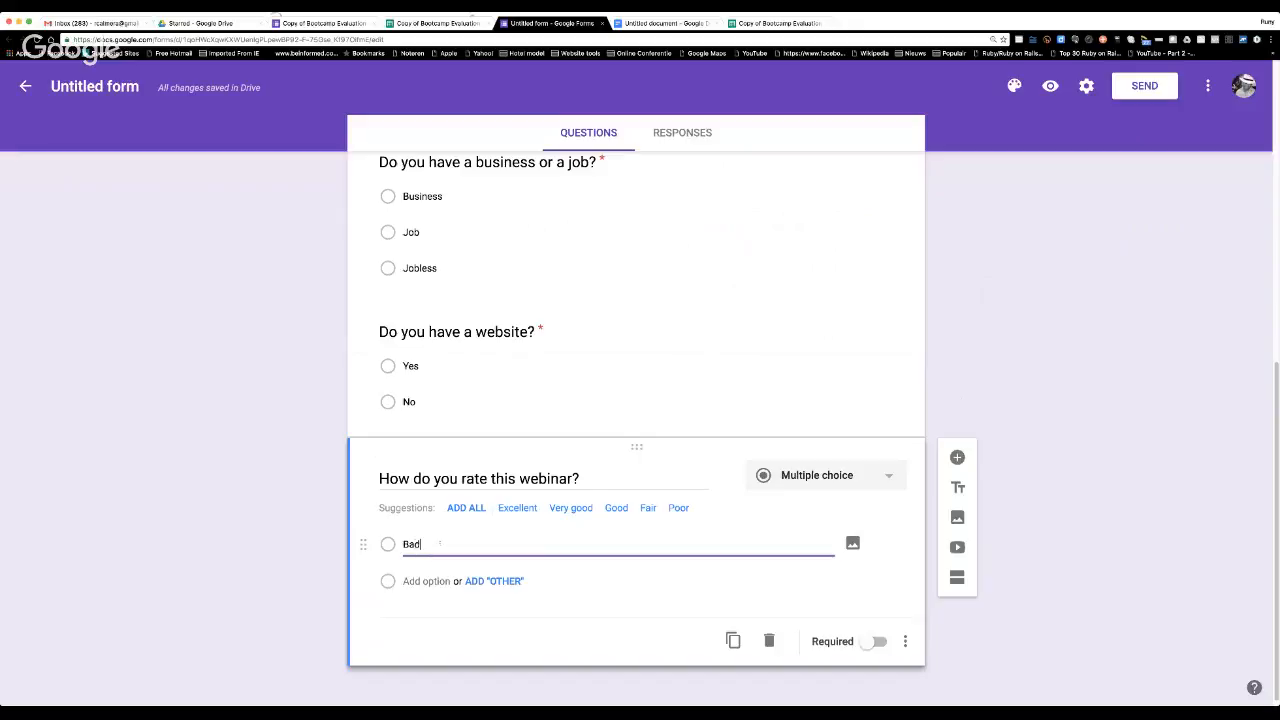
{"action": "key", "text": "Return"}
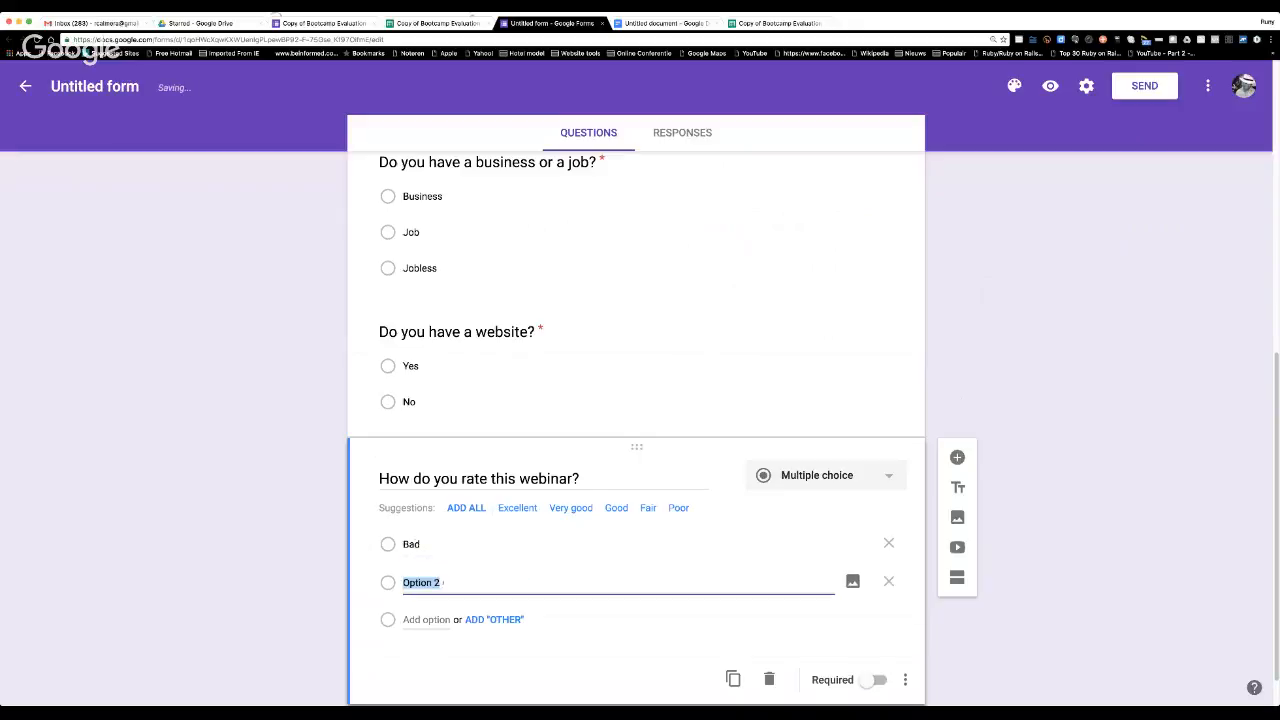
{"action": "type", "text": "Average"}
{"action": "key", "text": "Return"}
{"action": "type", "text": "G"}
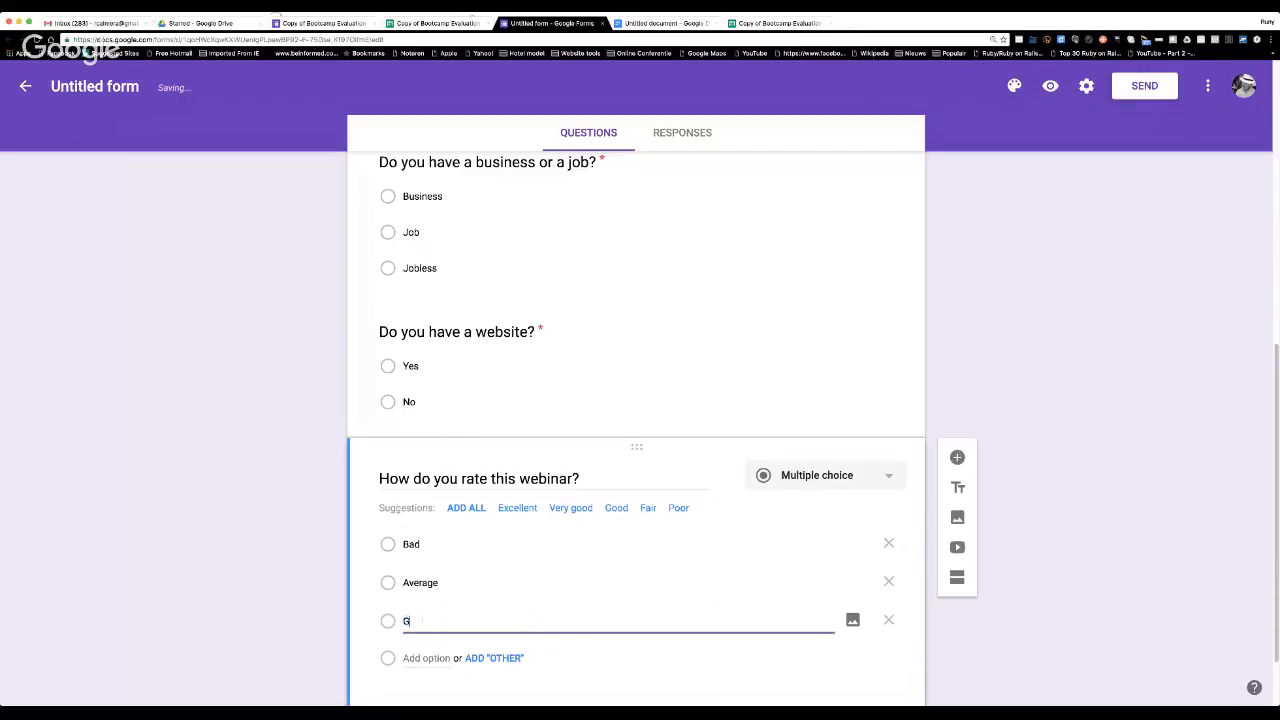
{"action": "type", "text": "ood"}
{"action": "key", "text": "Return"}
{"action": "type", "text": "Exe"}
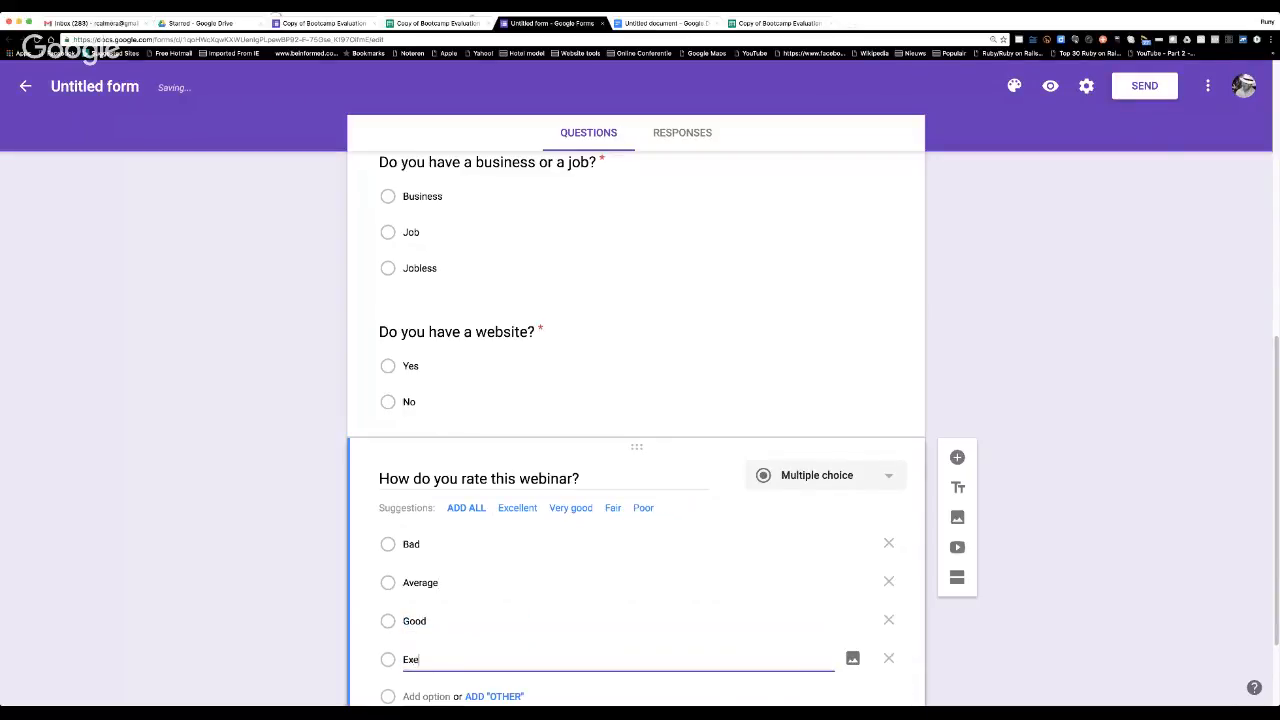
{"action": "type", "text": "llent"}
{"action": "scroll", "coordinate": [546, 540], "scroll_direction": "down", "scroll_amount": 2}
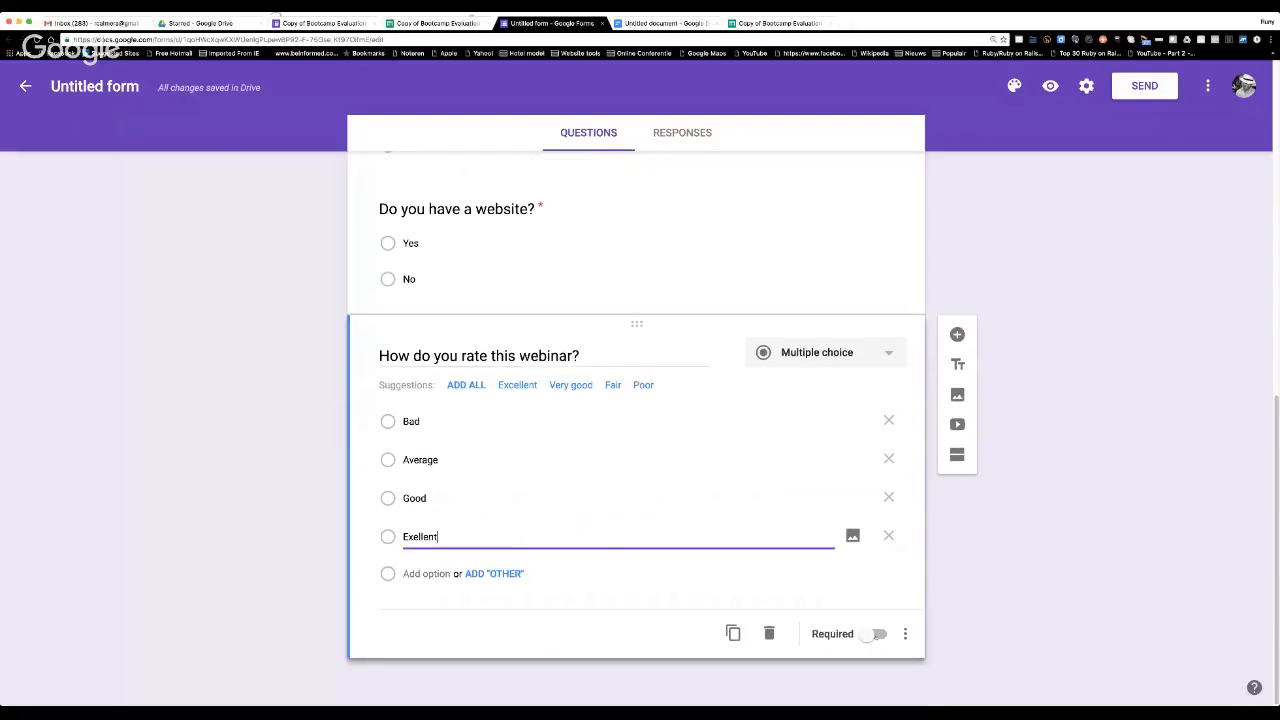
{"action": "left_click", "coordinate": [874, 634]}
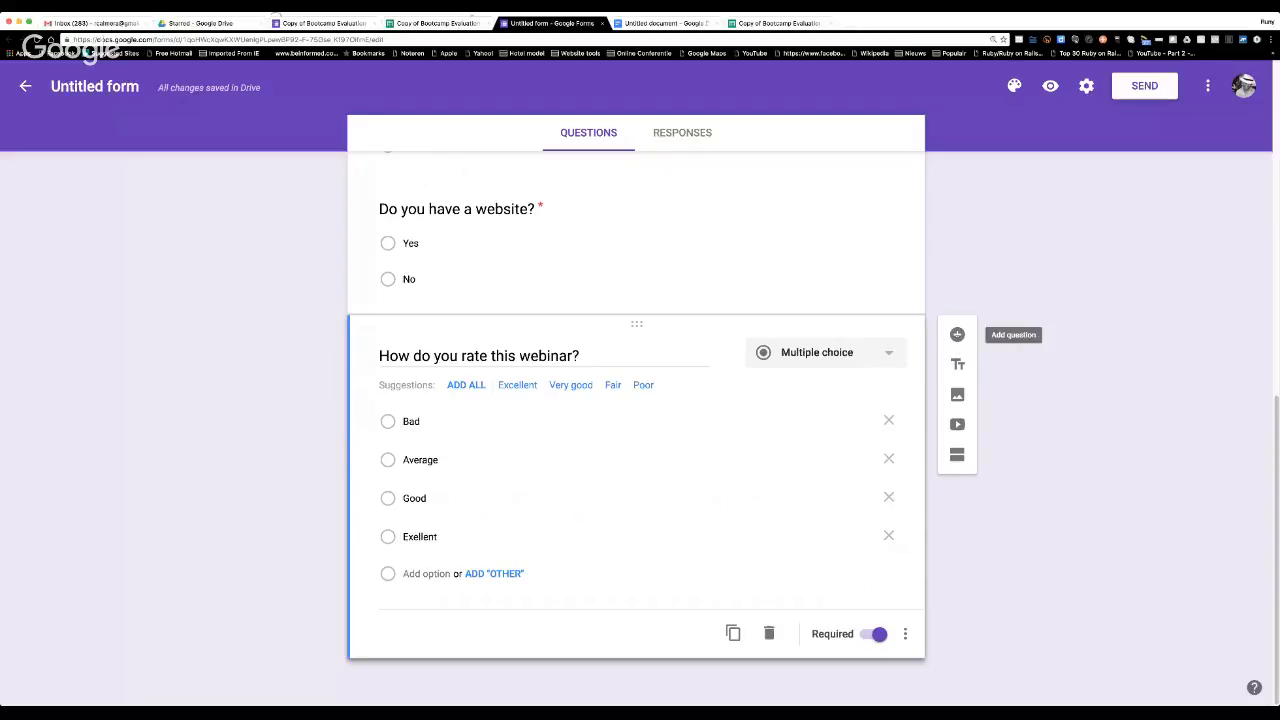
Add a new question below the webinar rating question and set its type to Multiple choice grid.
{"action": "left_click", "coordinate": [957, 335]}
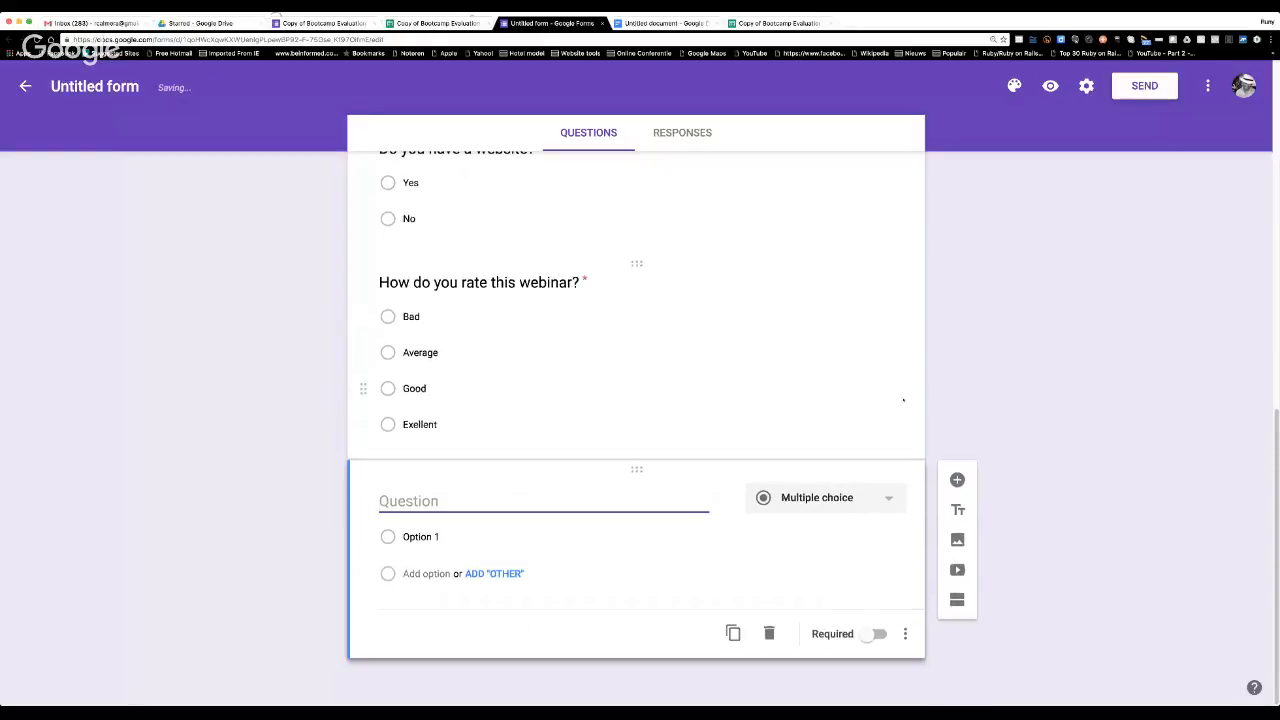
{"action": "left_click", "coordinate": [884, 505]}
{"action": "scroll", "coordinate": [895, 486], "scroll_direction": "down", "scroll_amount": 2}
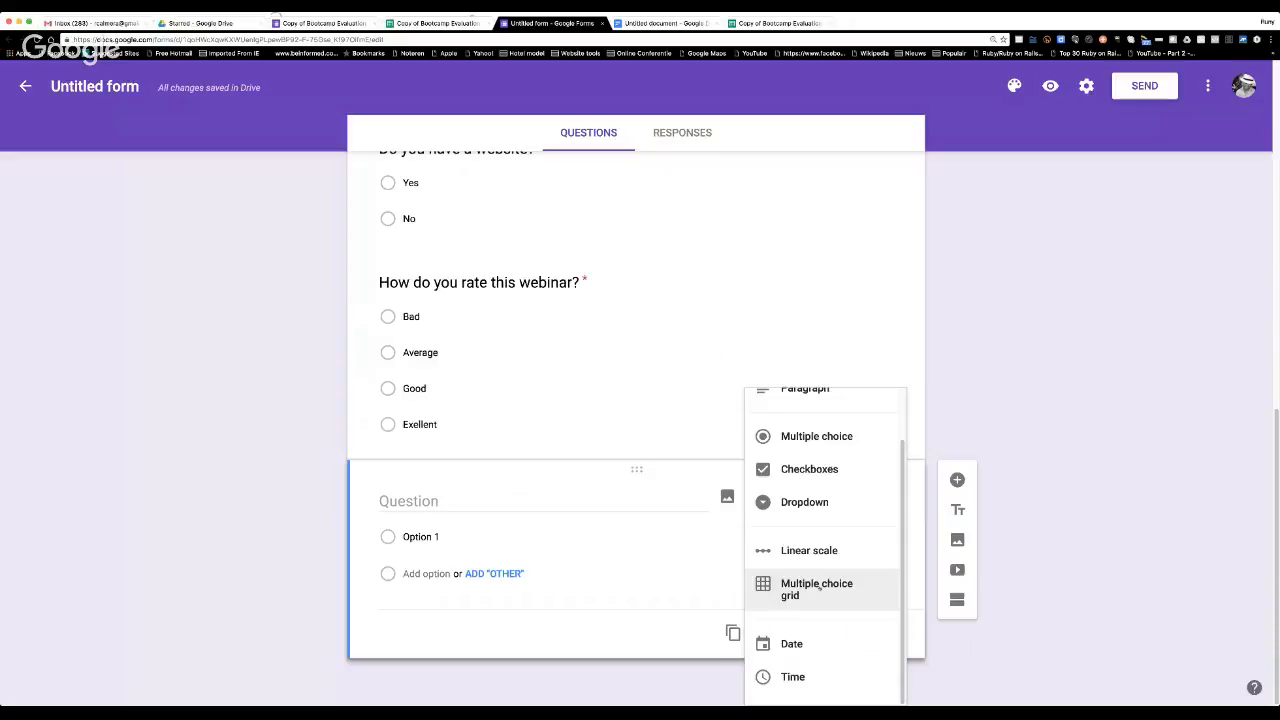
{"action": "left_click", "coordinate": [817, 589]}
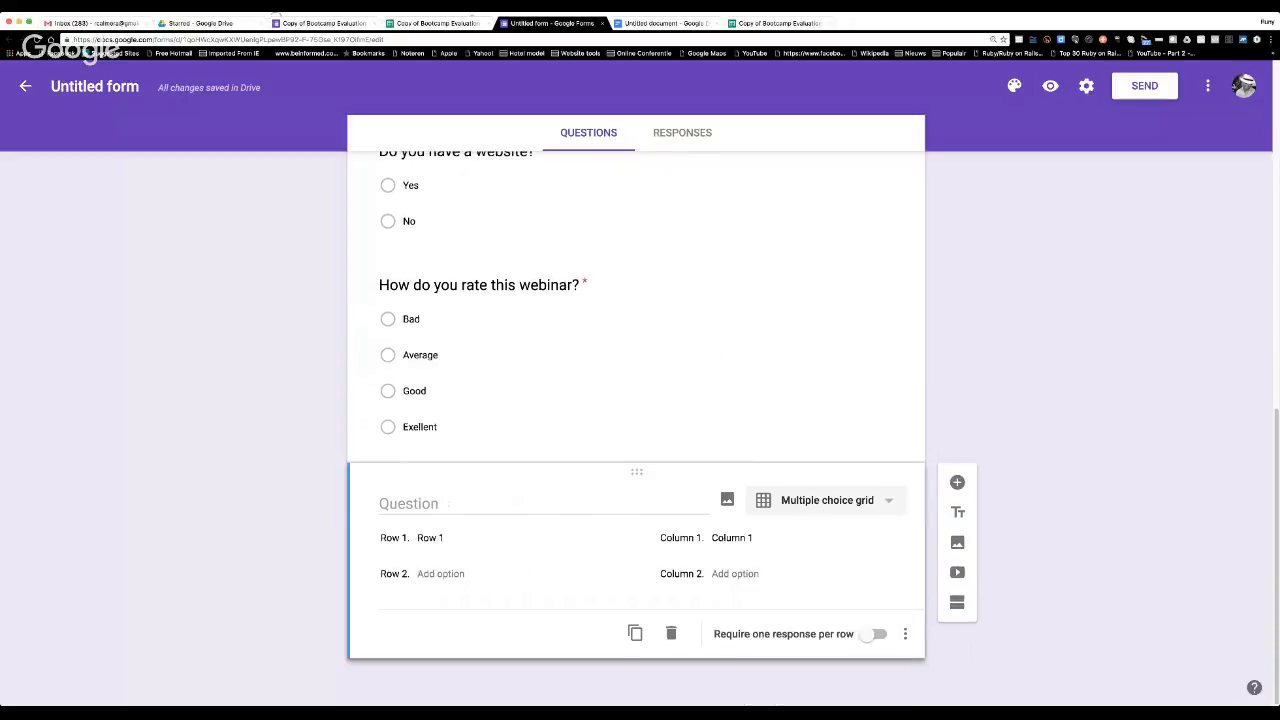
Title the grid question "What do you think about these points?".
{"action": "left_click", "coordinate": [448, 503]}
{"action": "type", "text": "Do you th"}
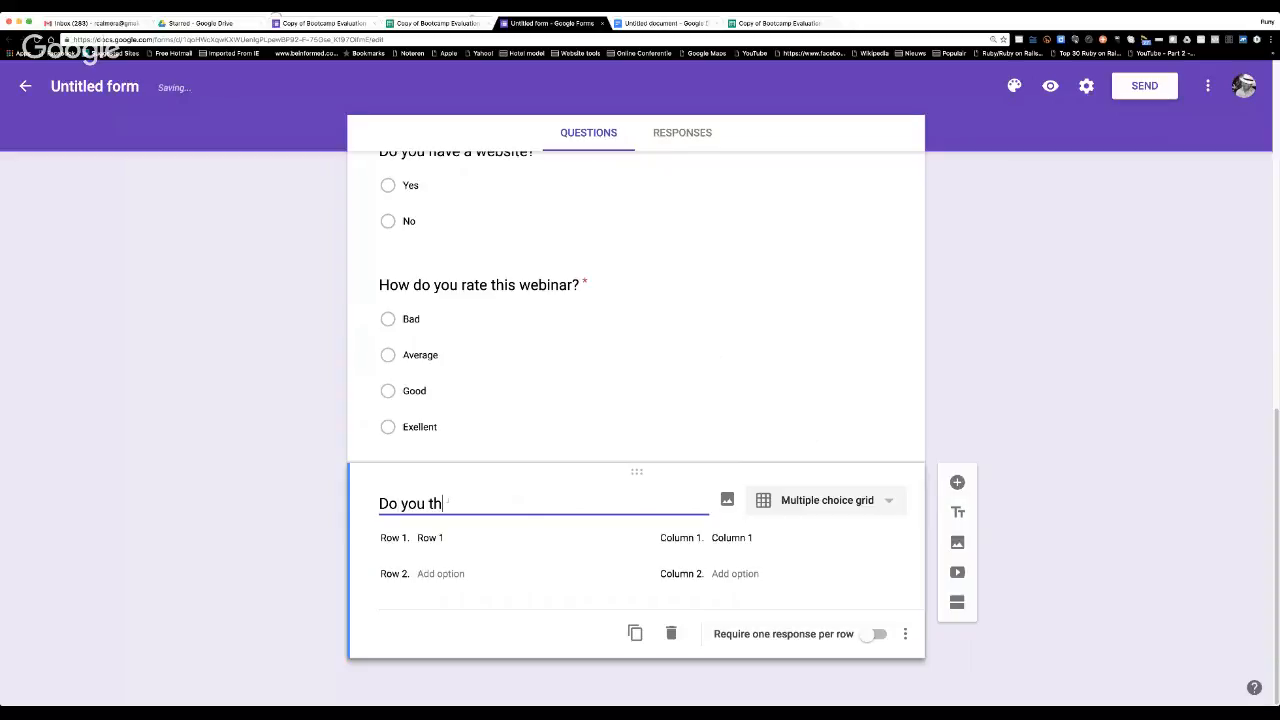
{"action": "key", "text": "BackSpace"}
{"action": "key", "text": "BackSpace"}
{"action": "key", "text": "BackSpace"}
{"action": "key", "text": "BackSpace"}
{"action": "key", "text": "BackSpace"}
{"action": "key", "text": "BackSpace"}
{"action": "key", "text": "BackSpace"}
{"action": "key", "text": "BackSpace"}
{"action": "key", "text": "BackSpace"}
{"action": "type", "text": "Waht"}
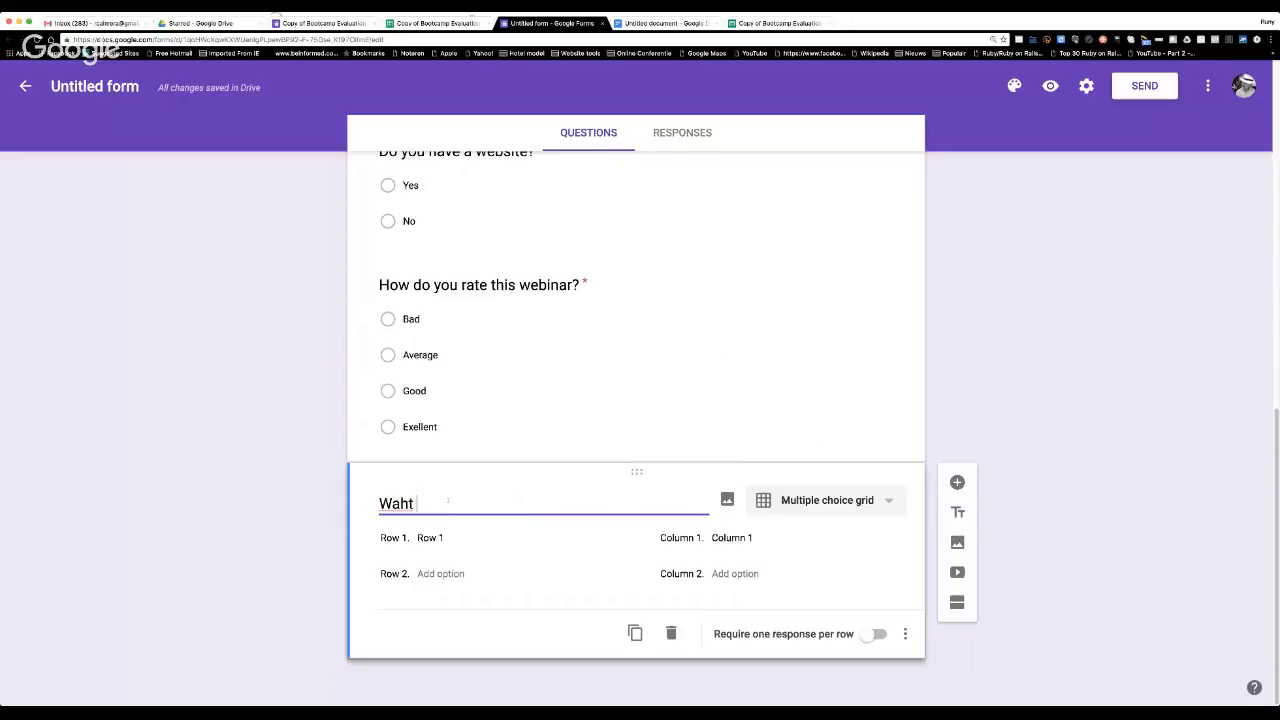
{"action": "key", "text": "BackSpace"}
{"action": "key", "text": "BackSpace"}
{"action": "key", "text": "BackSpace"}
{"action": "type", "text": "hat do you think ab"}
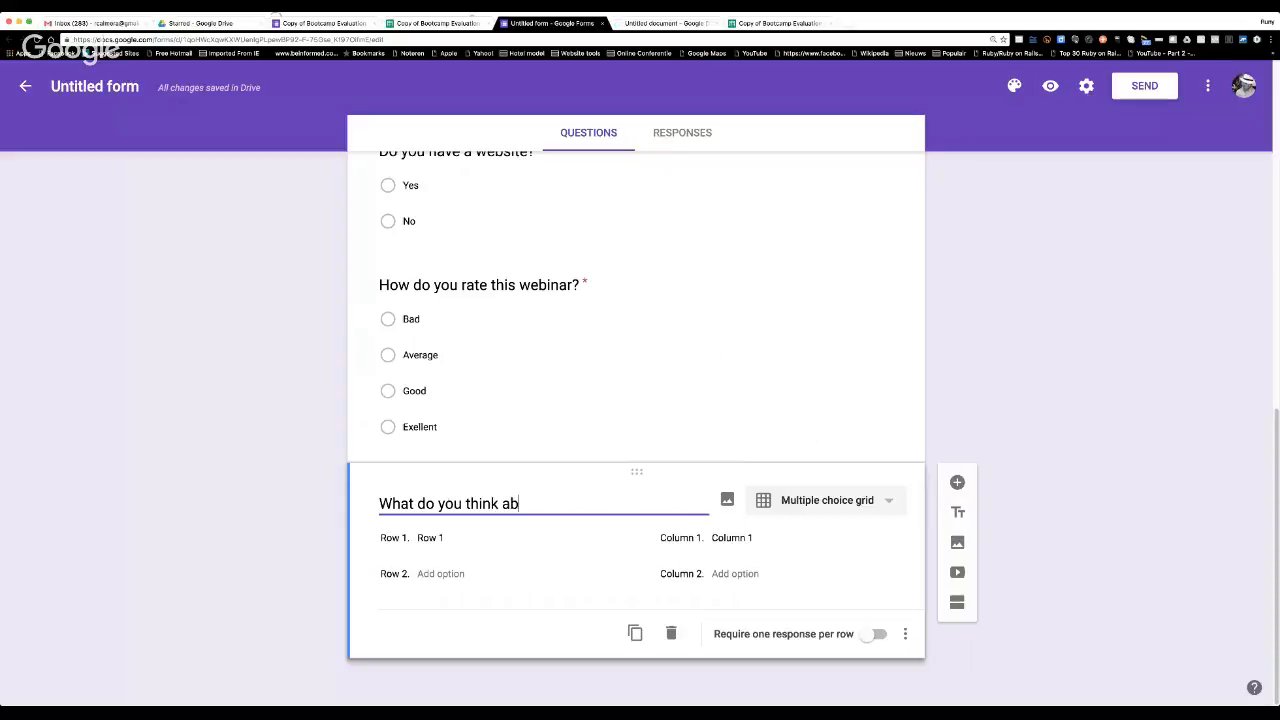
{"action": "type", "text": "out these point"}
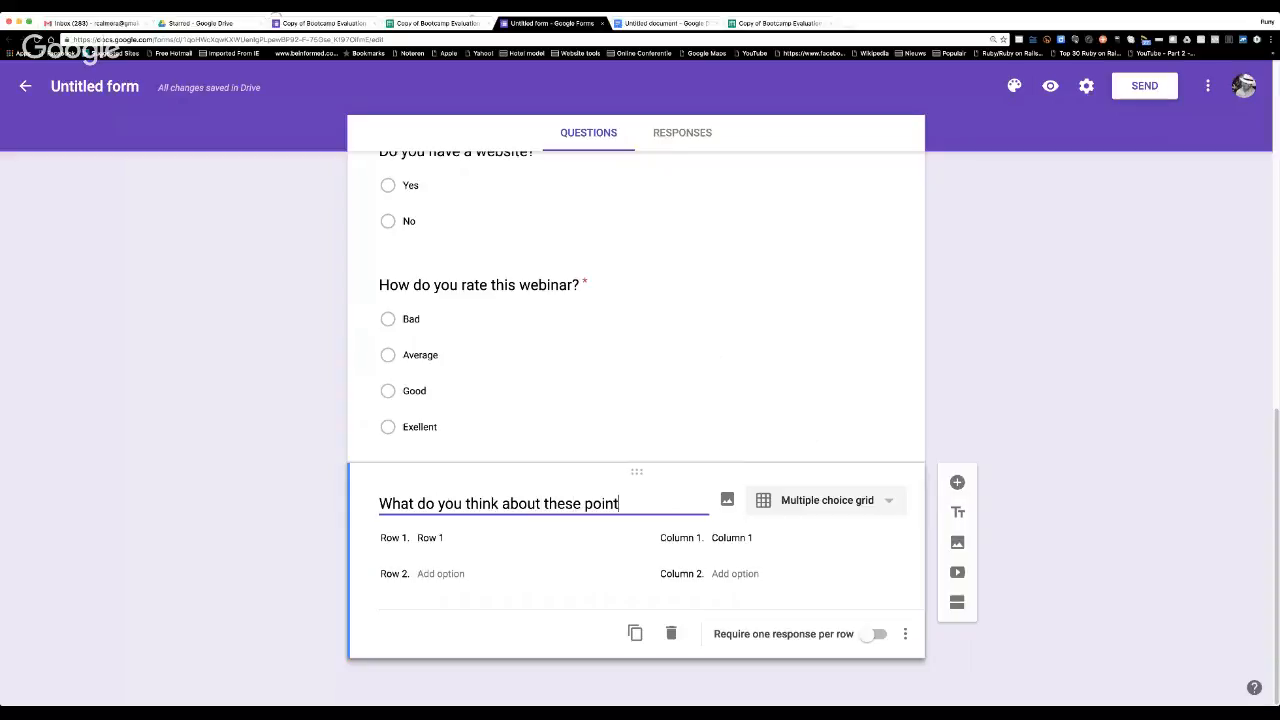
{"action": "type", "text": "s?"}
Label the first three rows of the grid question Quality, Lenght and Time.
{"action": "left_click", "coordinate": [482, 538]}
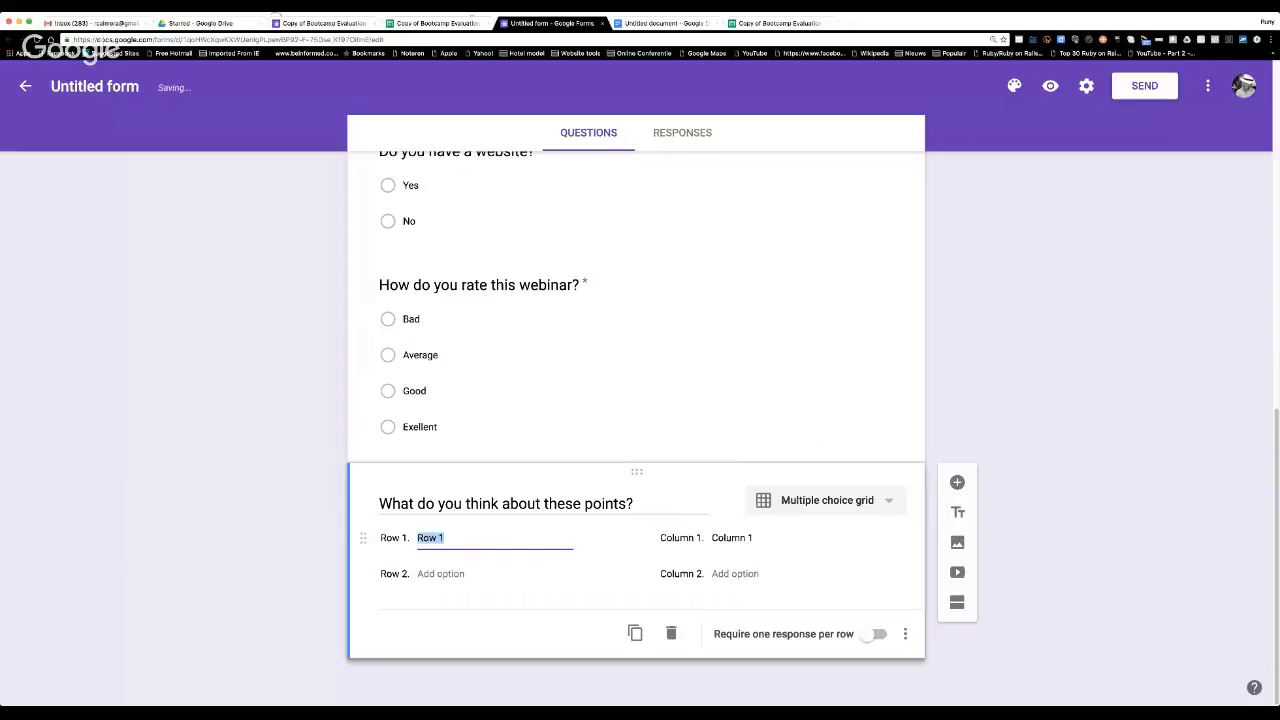
{"action": "type", "text": "Quality"}
{"action": "left_click", "coordinate": [440, 578]}
{"action": "type", "text": "Lenght"}
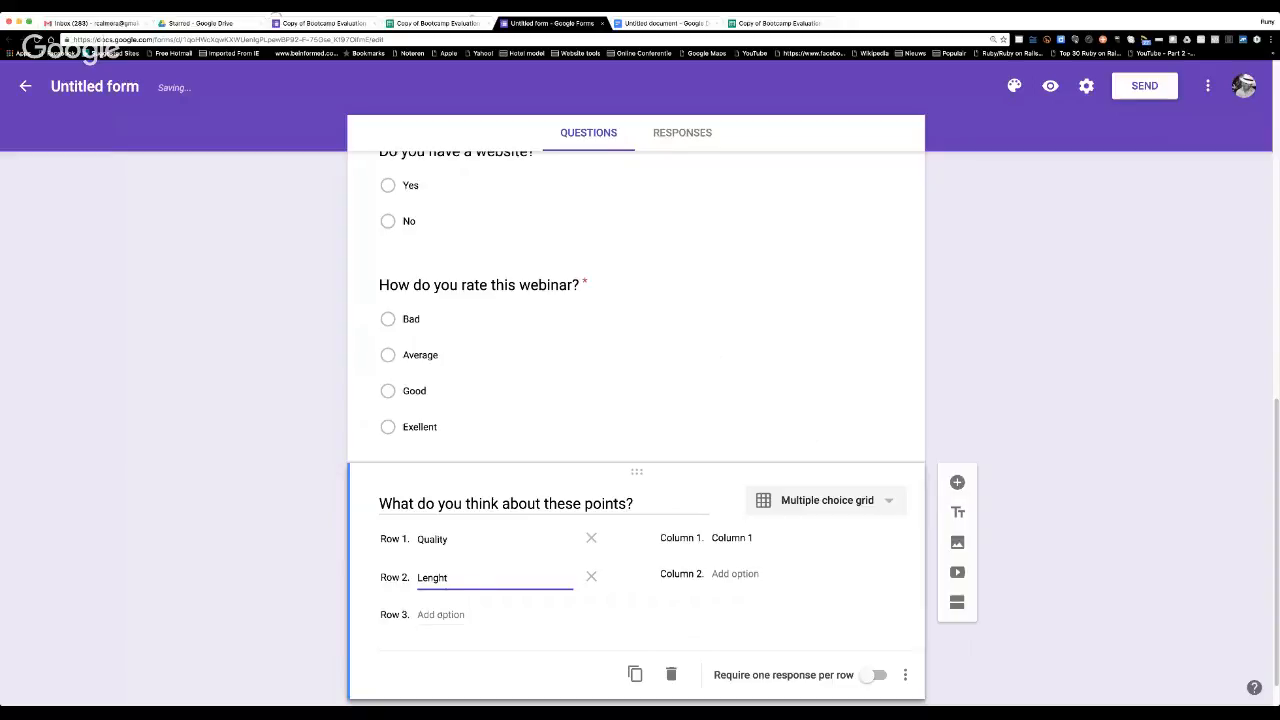
{"action": "key", "text": "Return"}
{"action": "type", "text": "Time"}
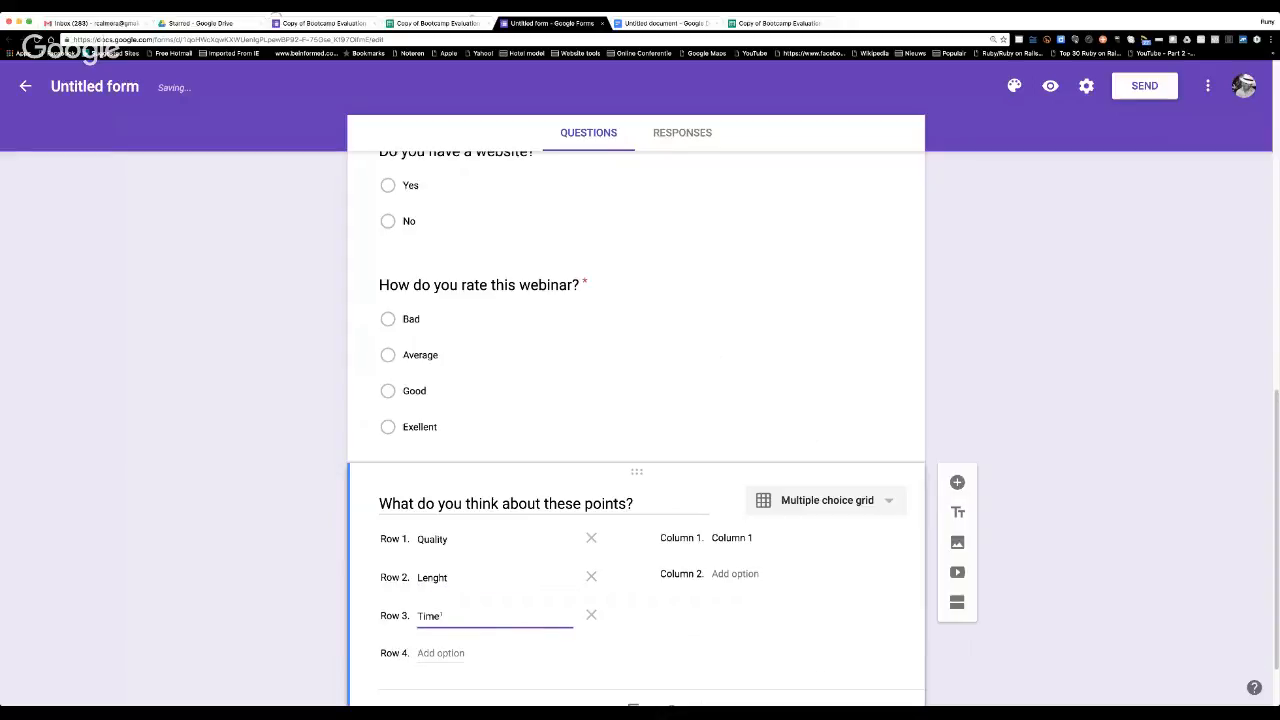
Add two more rows to the grid question, Day of week and Topic.
{"action": "key", "text": "Return"}
{"action": "type", "text": "D"}
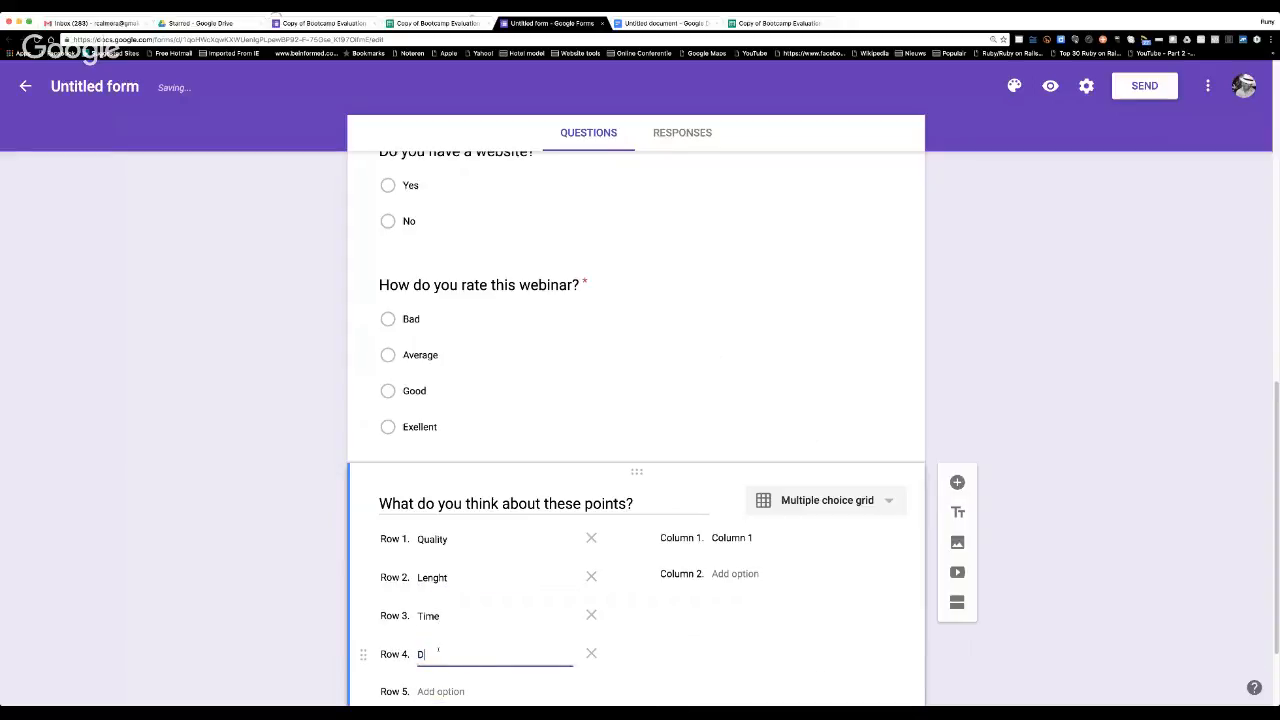
{"action": "type", "text": "ay of t"}
{"action": "type", "text": "ee"}
{"action": "type", "text": "k"}
{"action": "scroll", "coordinate": [437, 650], "scroll_direction": "down", "scroll_amount": 2}
{"action": "left_click", "coordinate": [418, 574]}
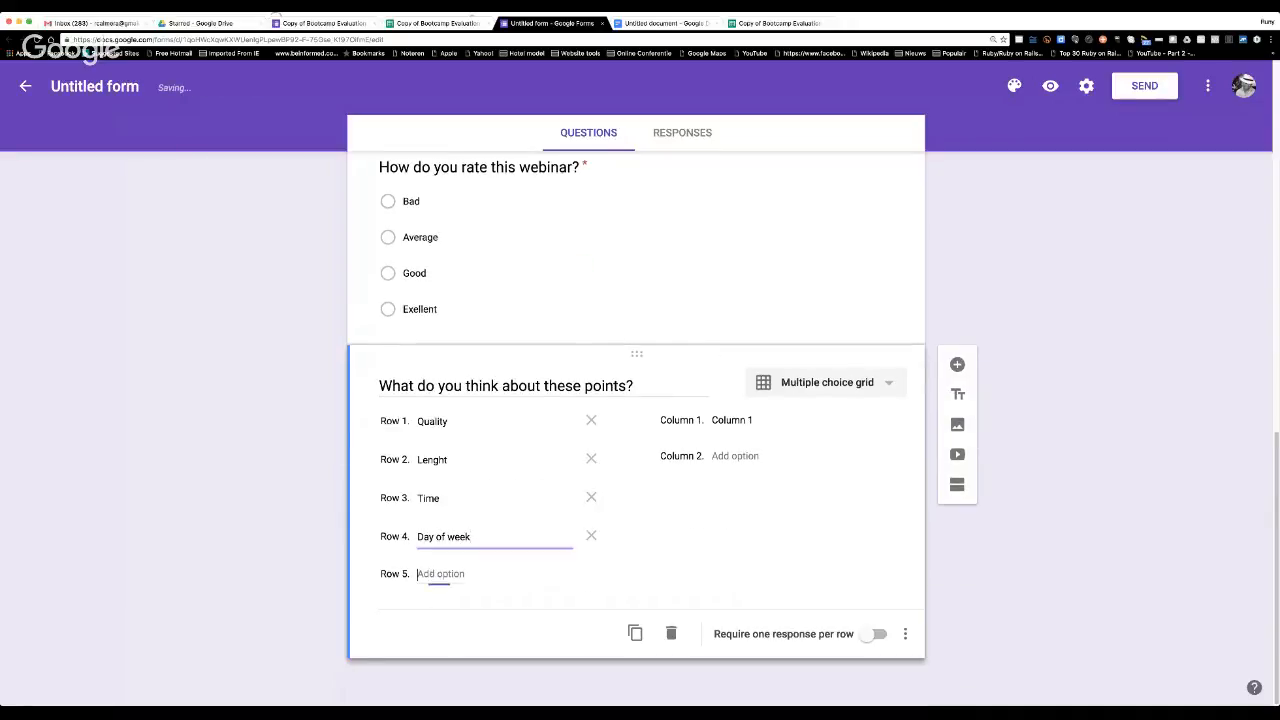
{"action": "type", "text": "To"}
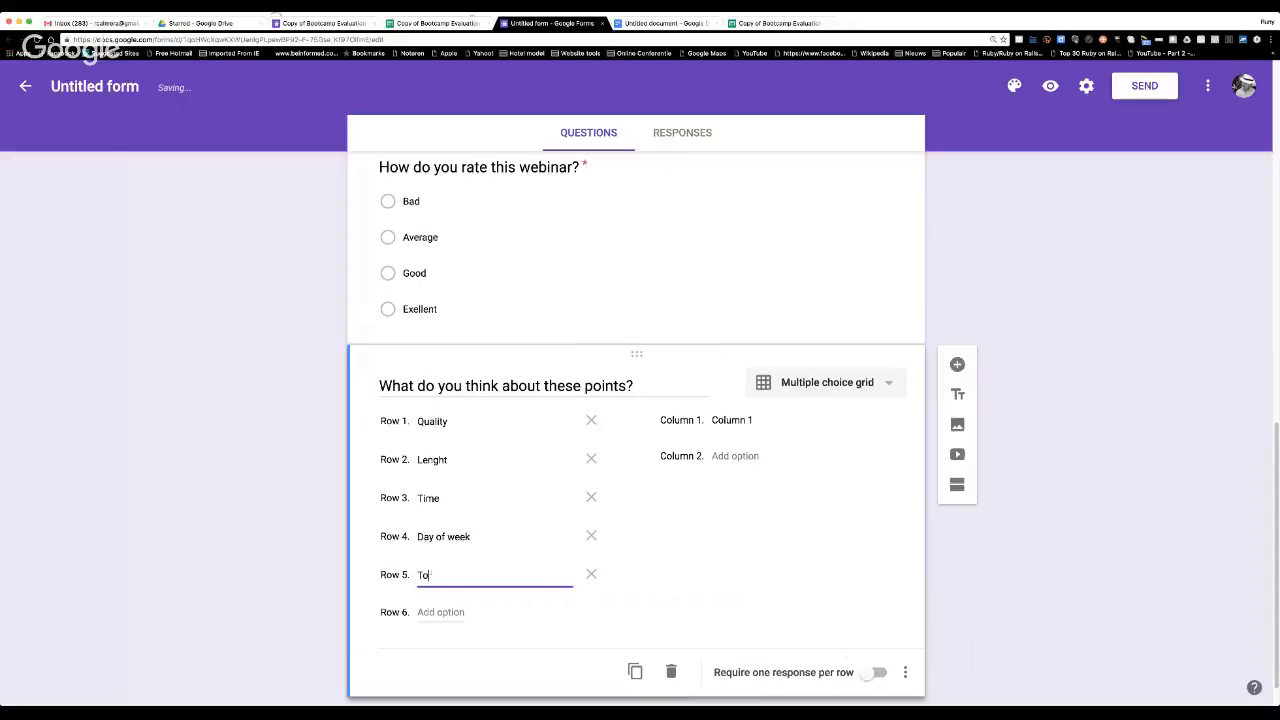
{"action": "type", "text": "pic"}
Label the first three columns of the grid question Bad, Average and Good.
{"action": "left_click", "coordinate": [780, 421]}
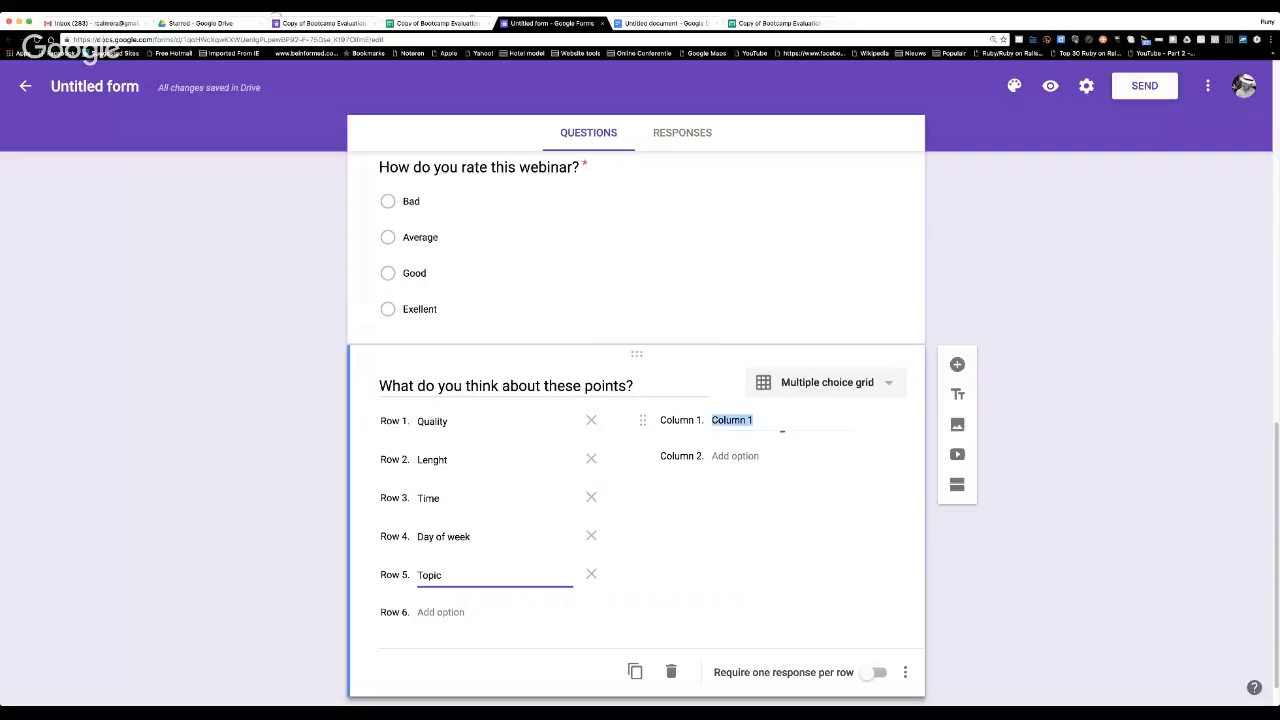
{"action": "type", "text": "Bad"}
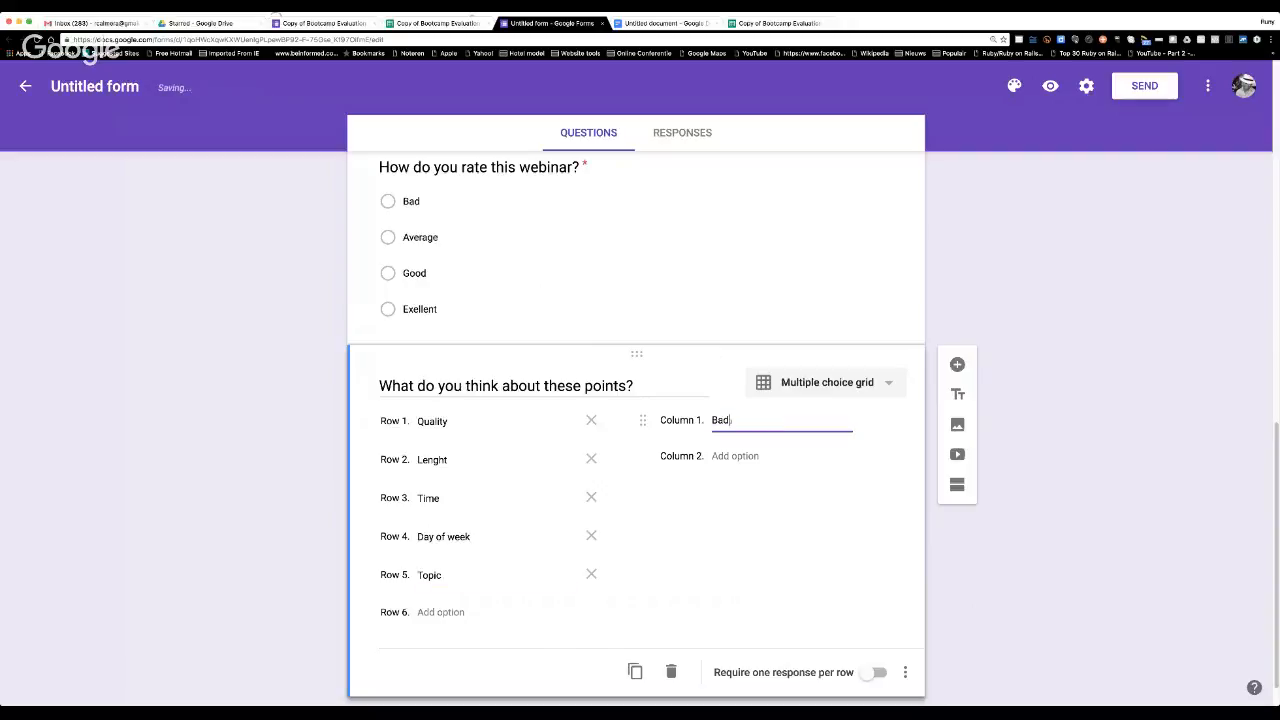
{"action": "key", "text": "Return"}
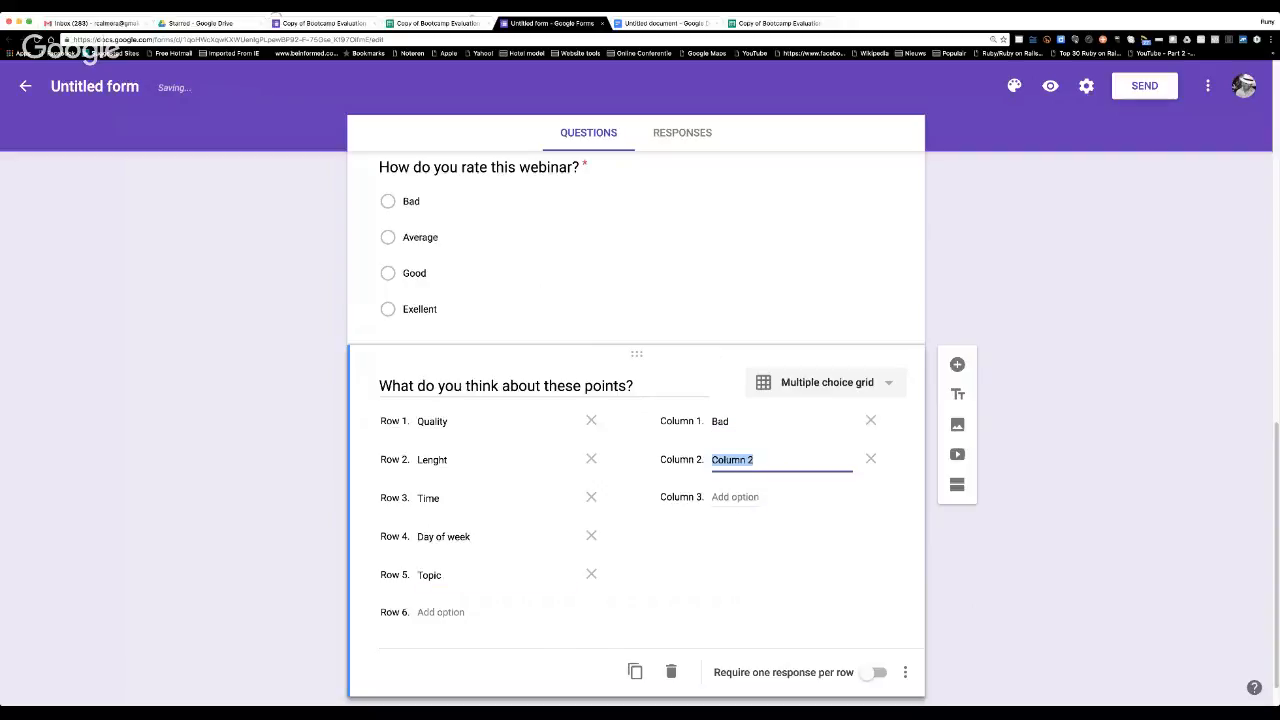
{"action": "type", "text": "Average"}
{"action": "key", "text": "Return"}
{"action": "type", "text": "Good"}
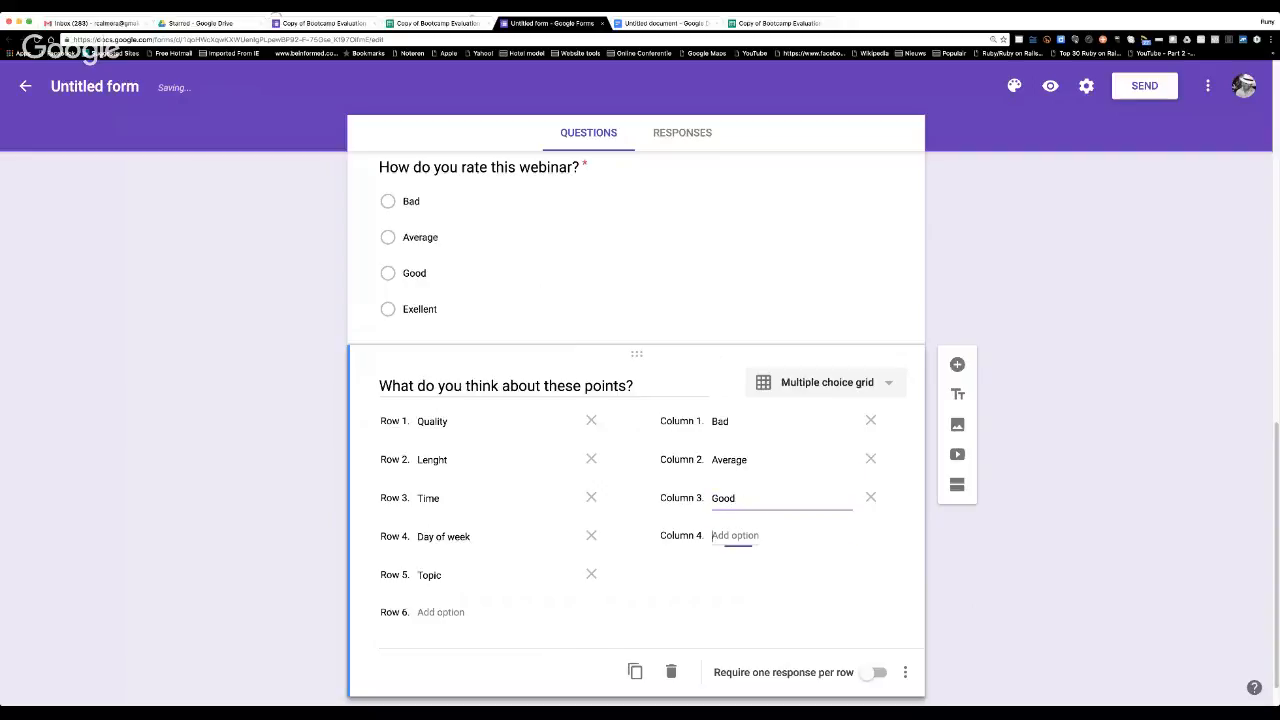
Add a fourth grid column labelled Excellent and require one response per row.
{"action": "key", "text": "Return"}
{"action": "type", "text": "Exell"}
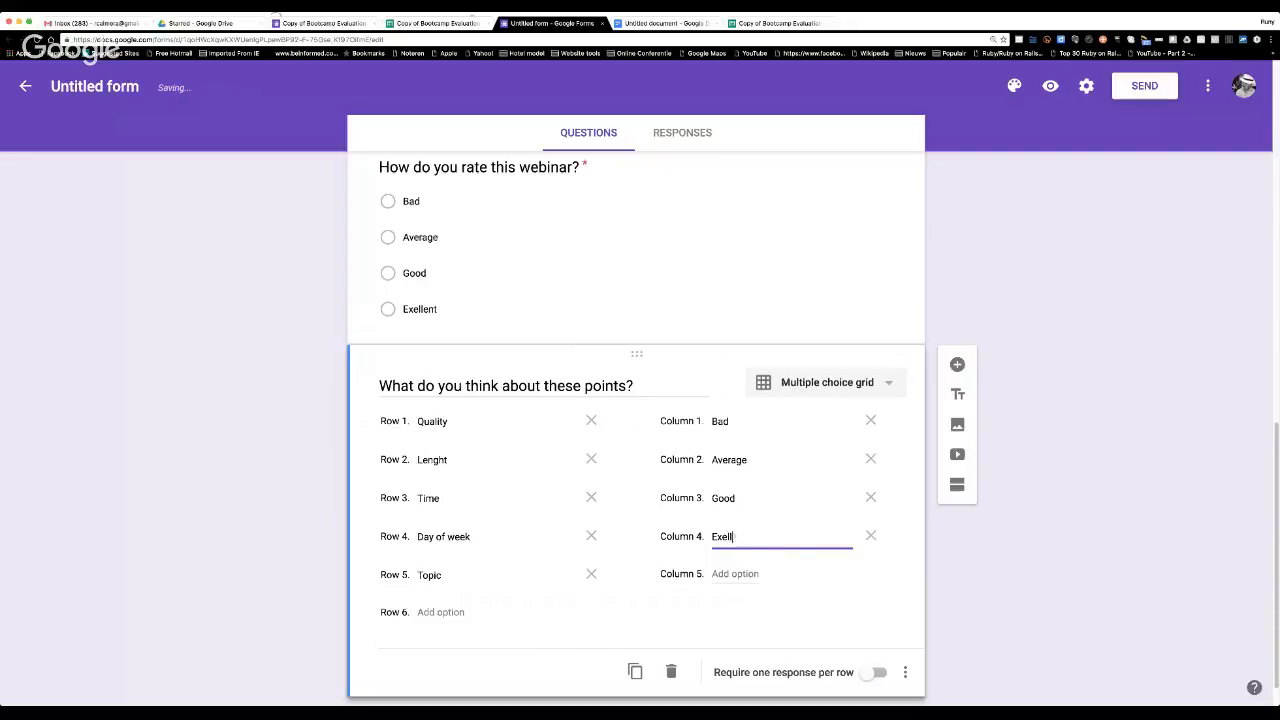
{"action": "key", "text": "BackSpace"}
{"action": "key", "text": "BackSpace"}
{"action": "type", "text": "cell"}
{"action": "key", "text": "BackSpace"}
{"action": "key", "text": "BackSpace"}
{"action": "type", "text": "llent"}
{"action": "scroll", "coordinate": [857, 641], "scroll_direction": "down", "scroll_amount": 1}
{"action": "left_click", "coordinate": [878, 662]}
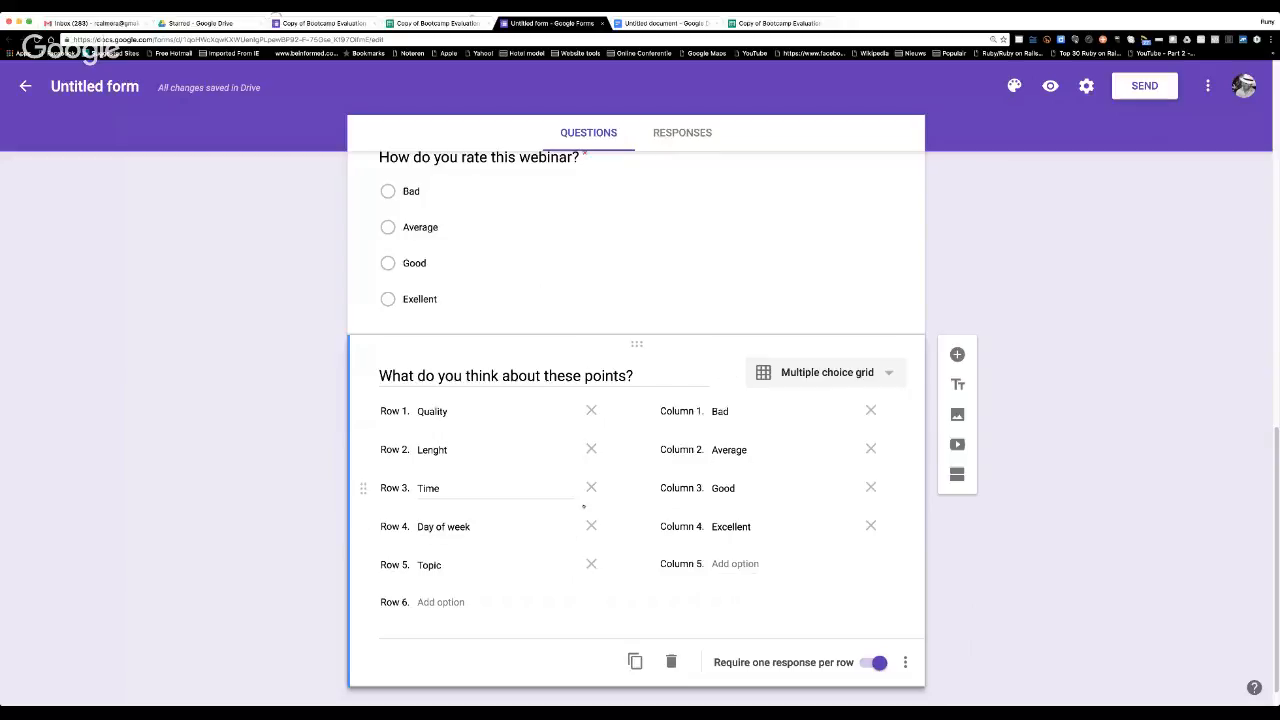
Add a required paragraph question "Do you have any comments" after the grid question.
{"action": "scroll", "coordinate": [622, 578], "scroll_direction": "down", "scroll_amount": 1}
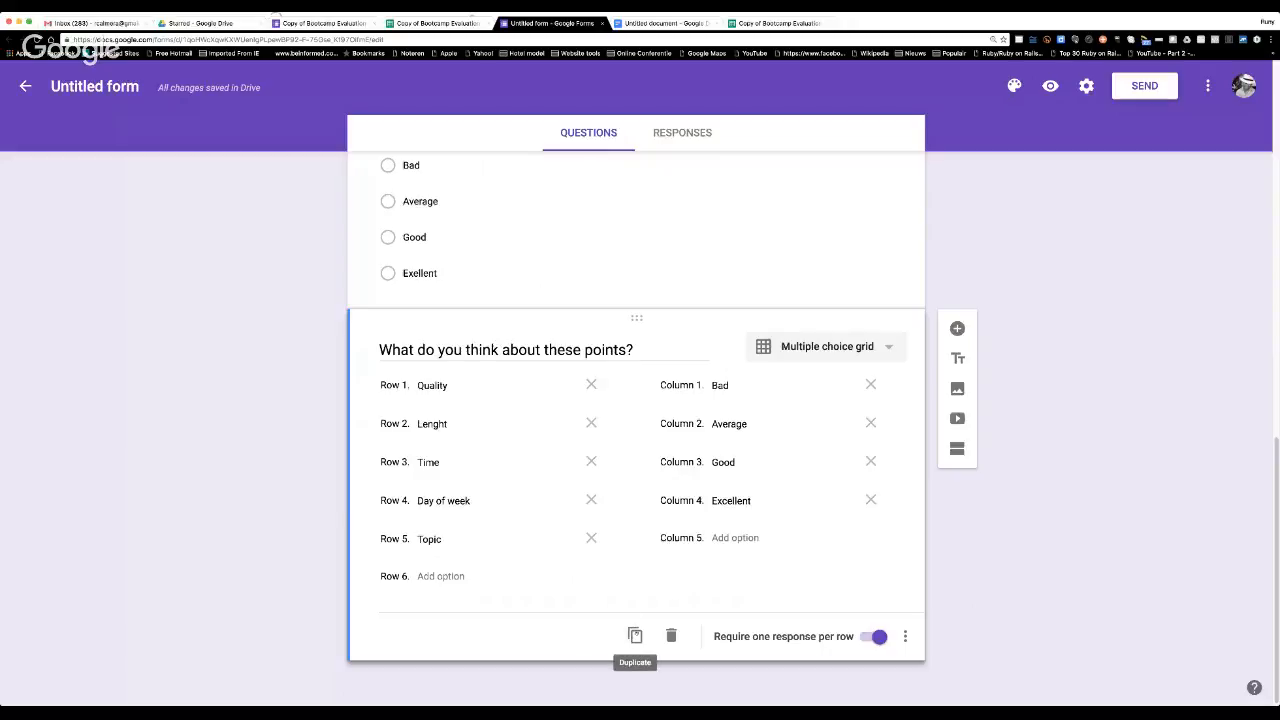
{"action": "scroll", "coordinate": [745, 484], "scroll_direction": "up", "scroll_amount": 3}
{"action": "scroll", "coordinate": [746, 484], "scroll_direction": "down", "scroll_amount": 3}
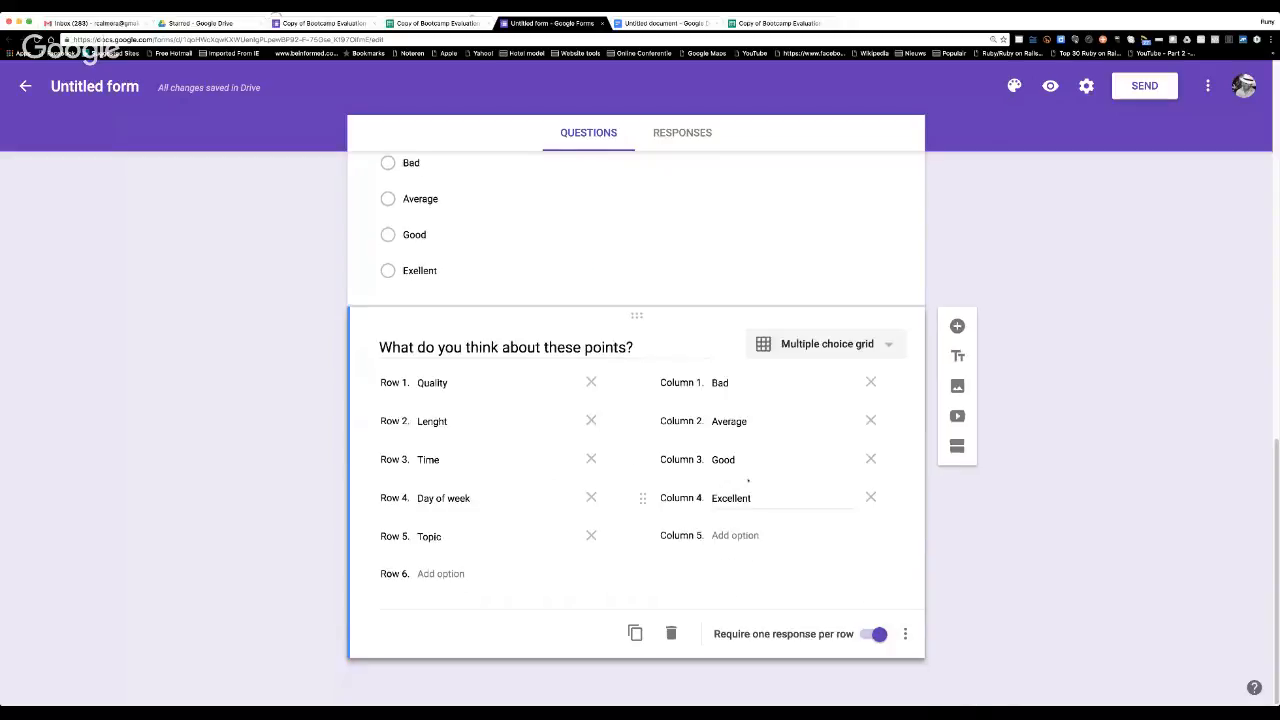
{"action": "left_click", "coordinate": [957, 326]}
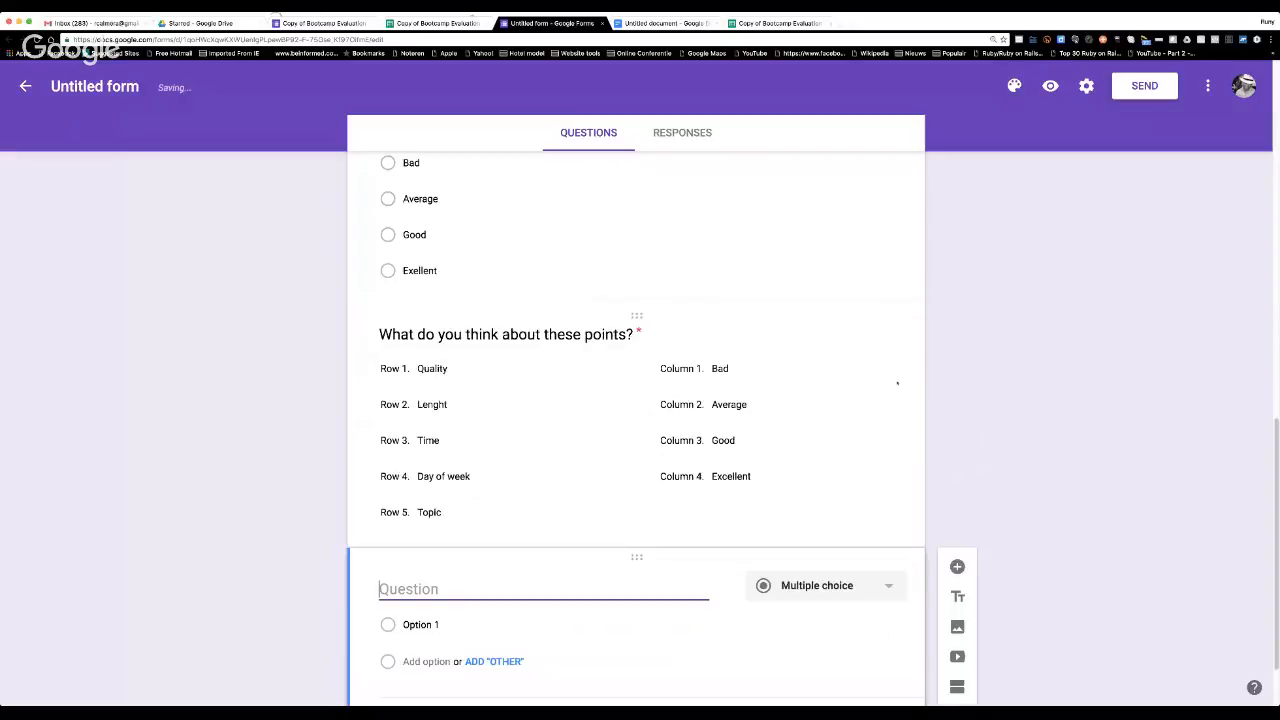
{"action": "type", "text": "Do y"}
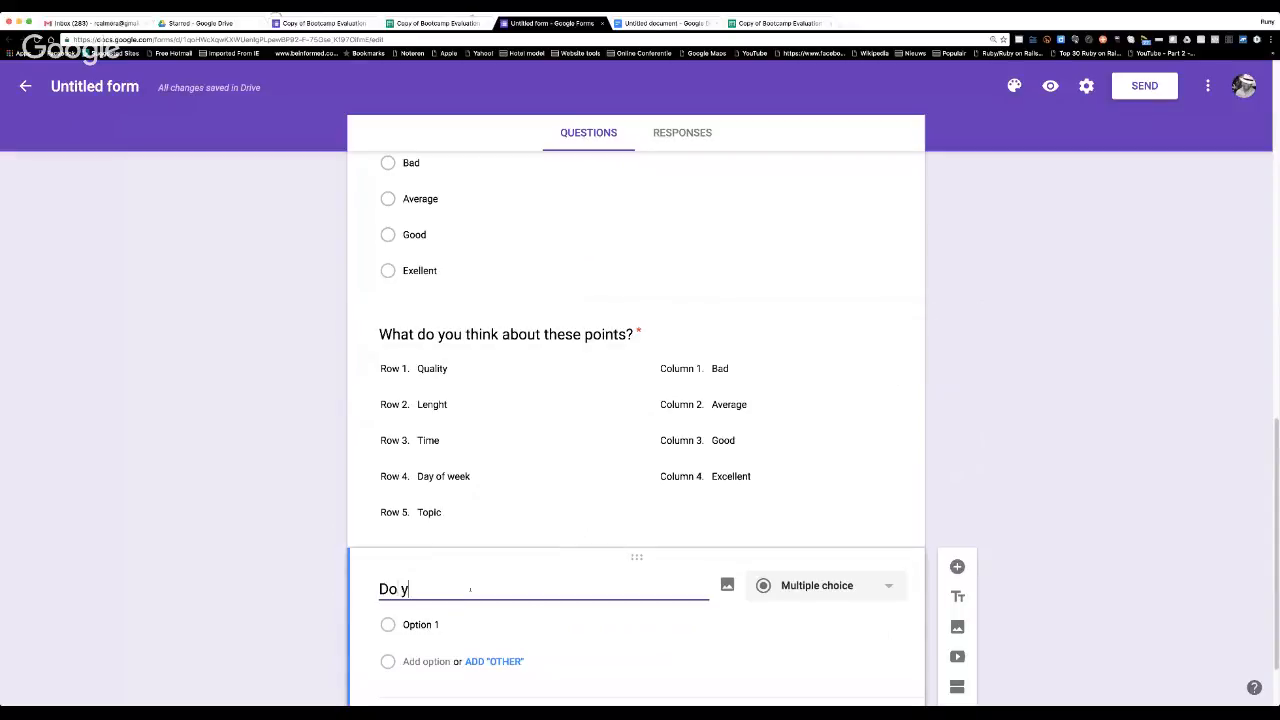
{"action": "type", "text": "ou have any comments"}
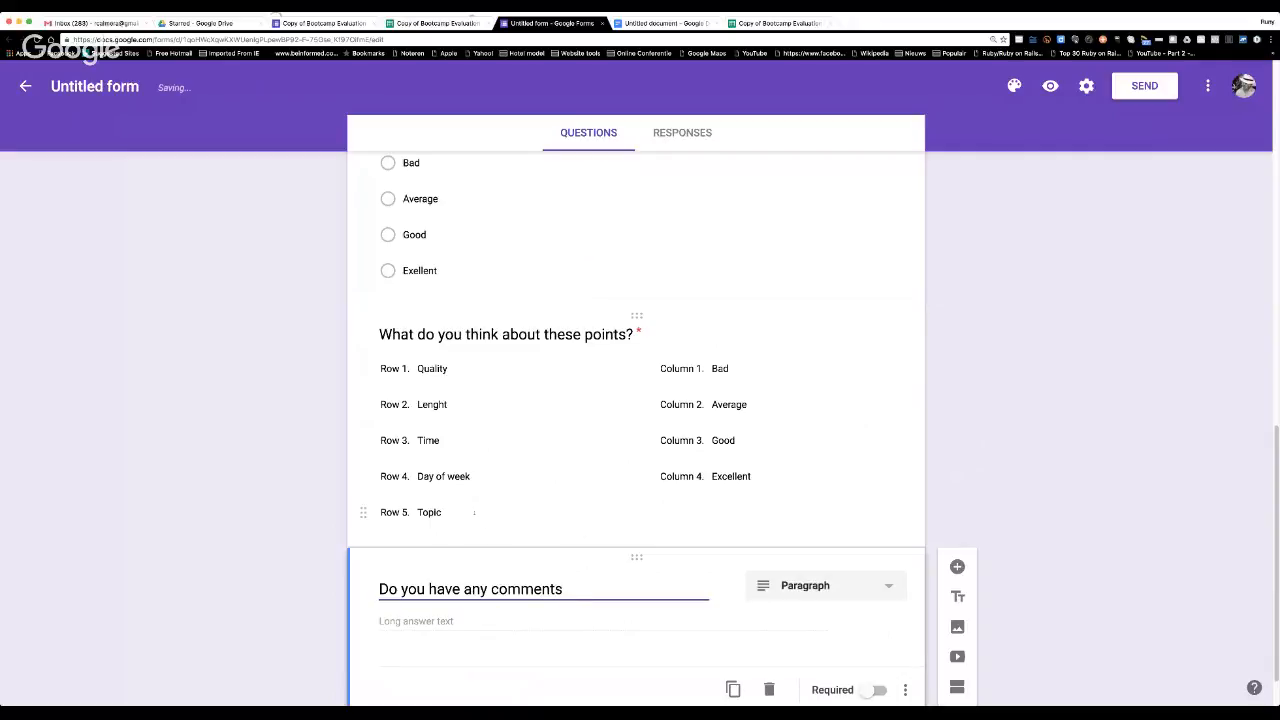
{"action": "scroll", "coordinate": [429, 526], "scroll_direction": "down", "scroll_amount": 1}
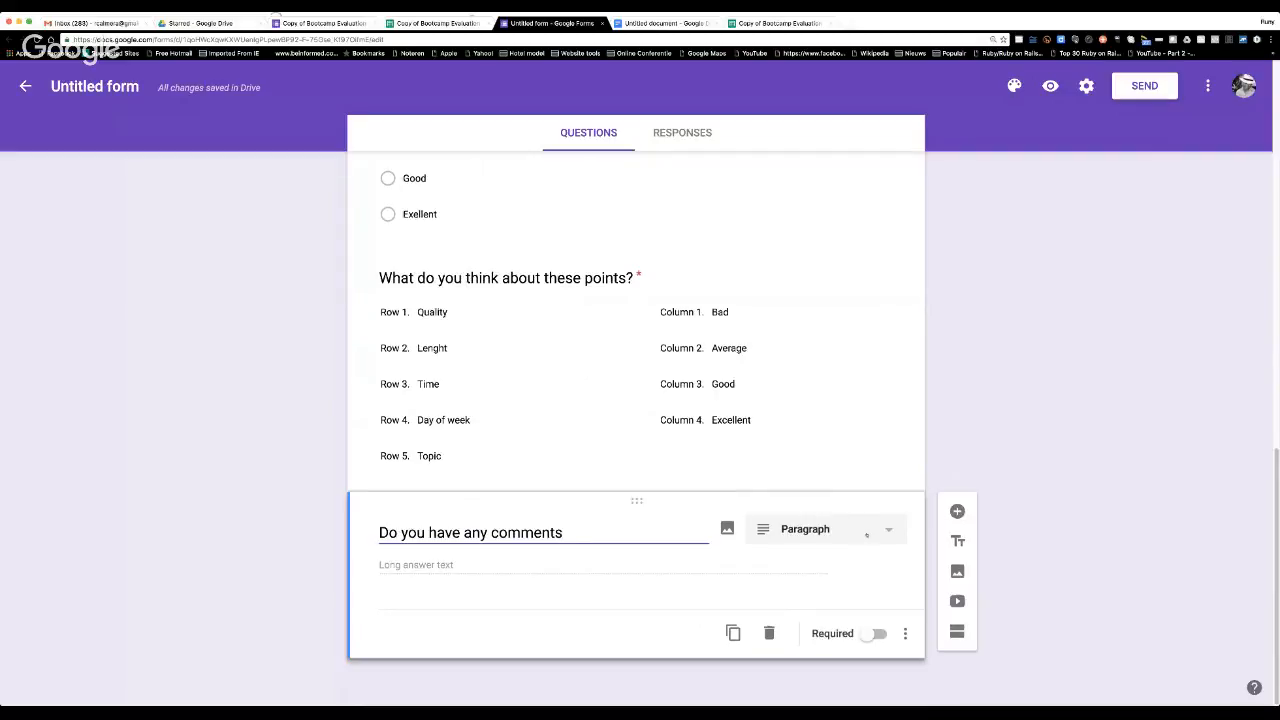
{"action": "left_click", "coordinate": [815, 633]}
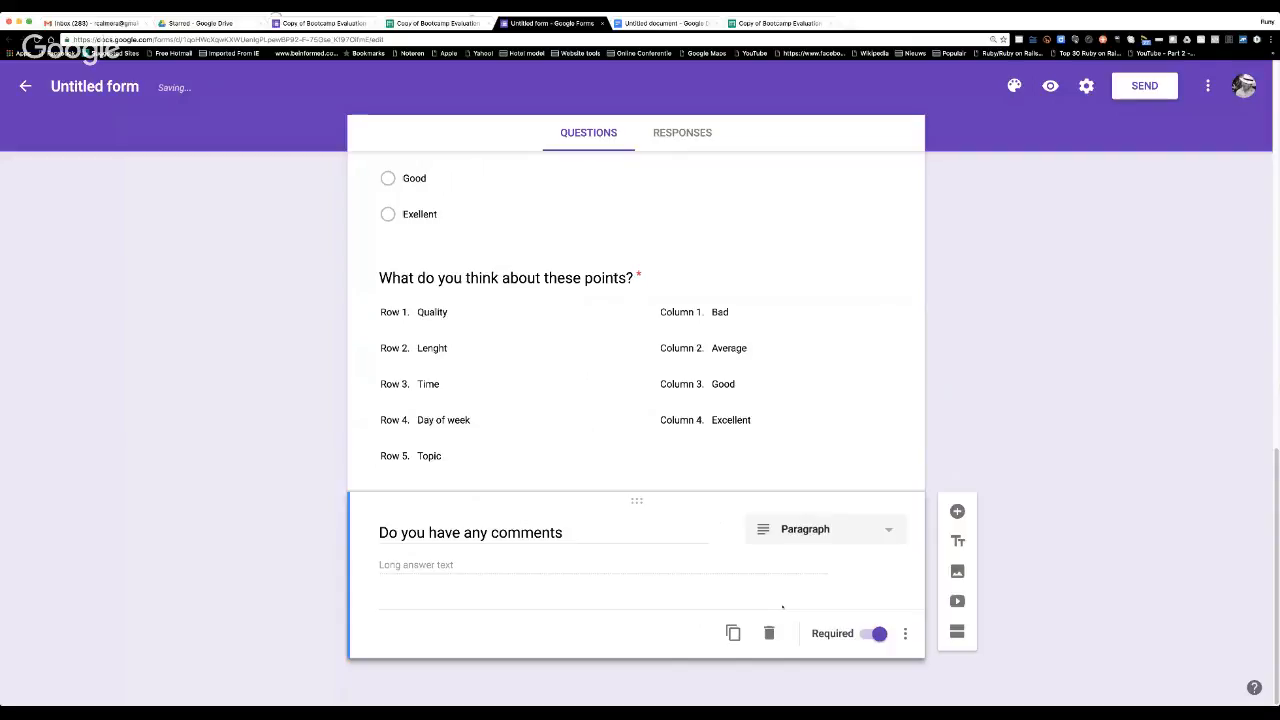
Try pink and light blue as the form's theme colour.
{"action": "scroll", "coordinate": [764, 432], "scroll_direction": "up", "scroll_amount": 10}
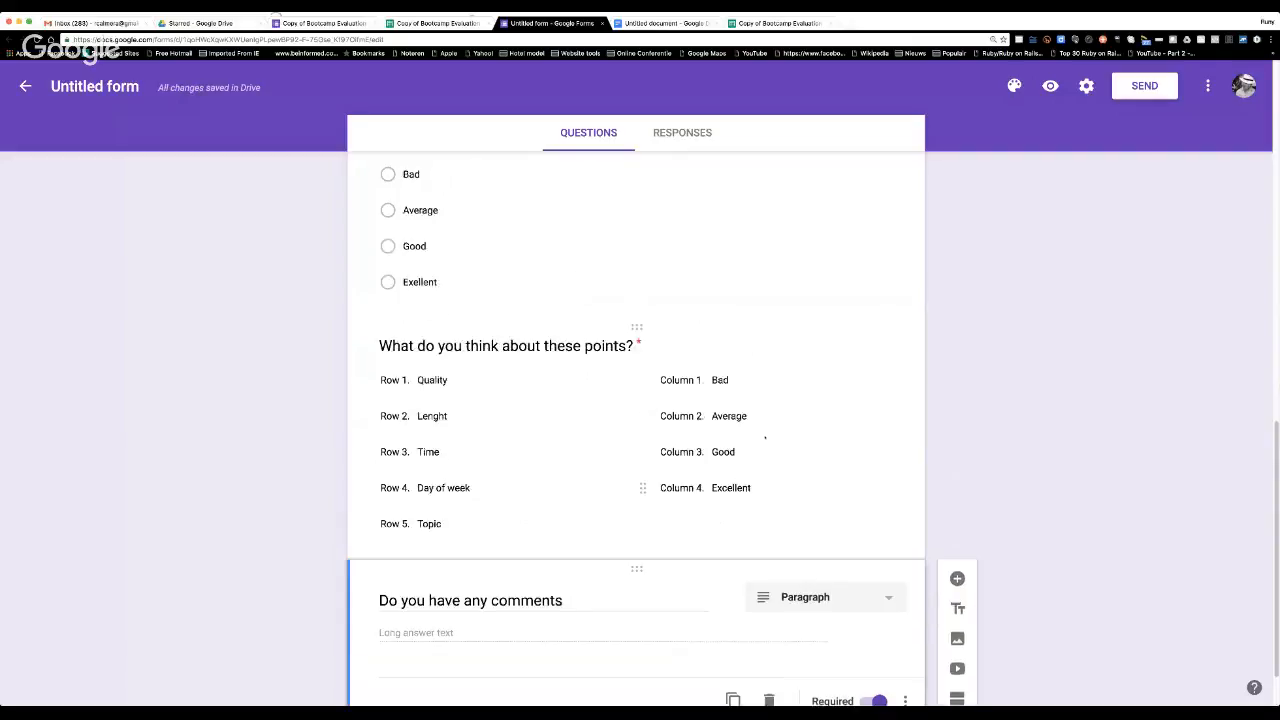
{"action": "scroll", "coordinate": [763, 435], "scroll_direction": "up", "scroll_amount": 5}
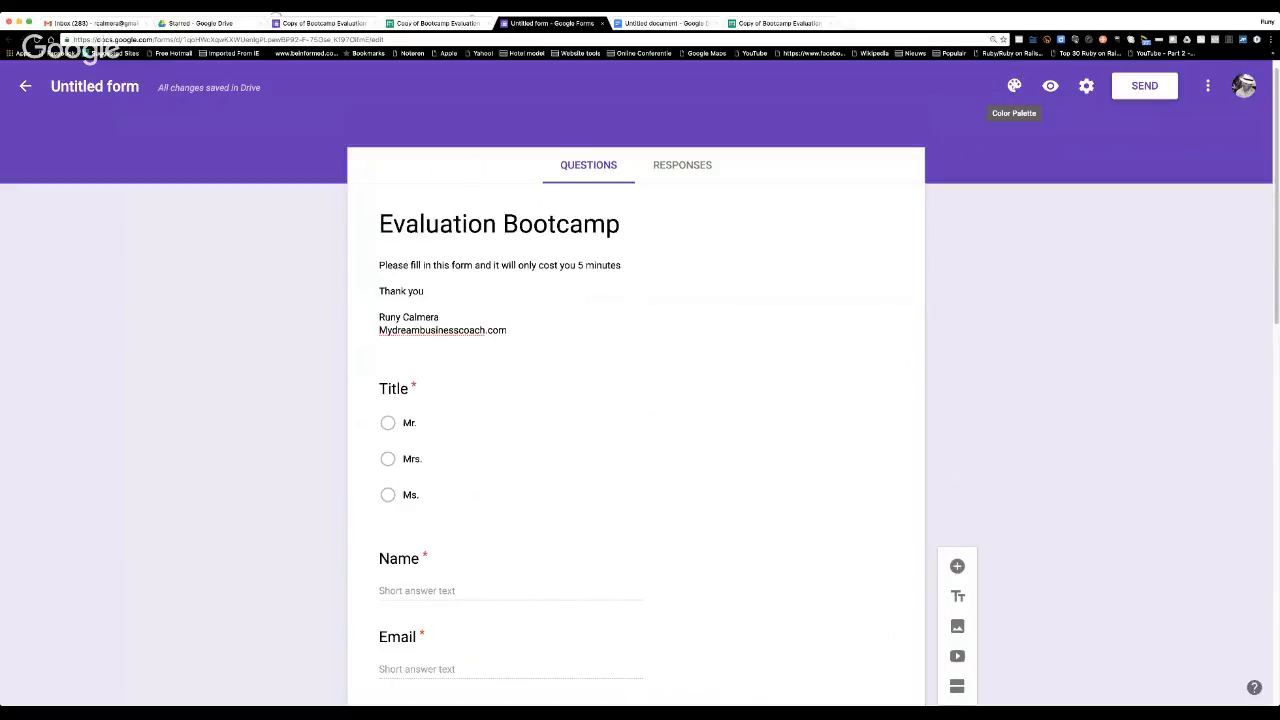
{"action": "left_click", "coordinate": [1014, 86]}
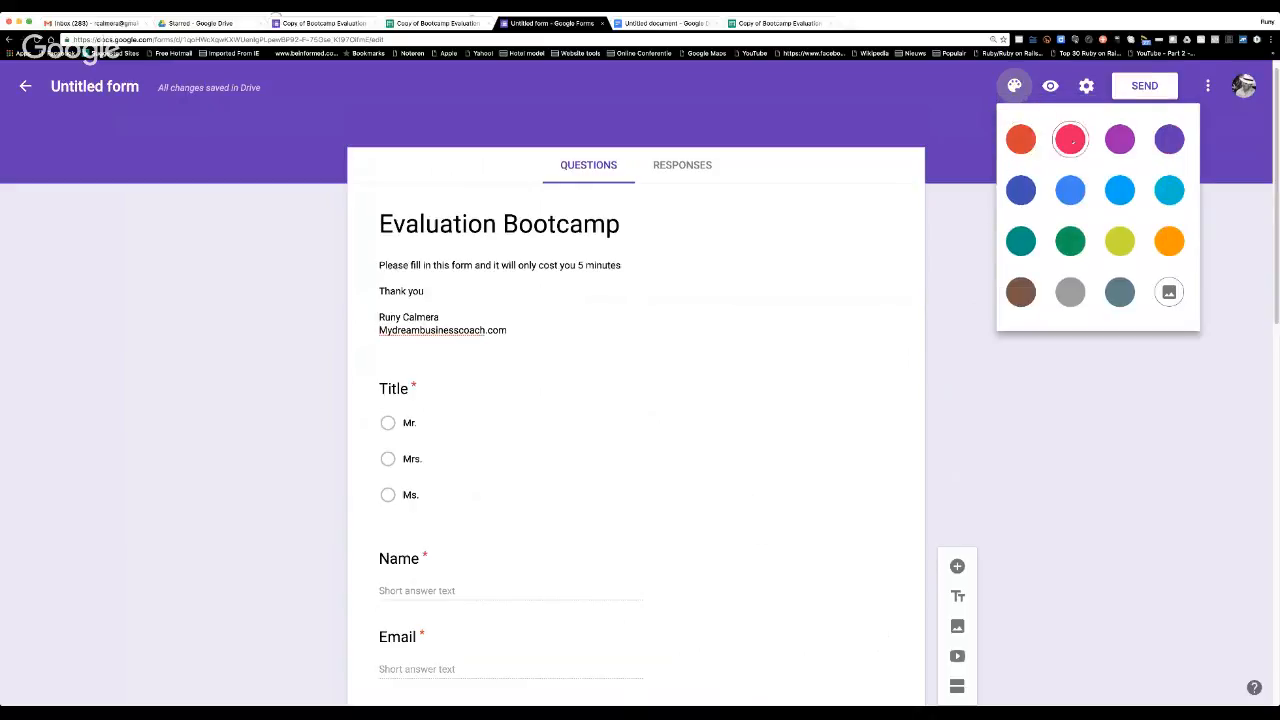
{"action": "left_click", "coordinate": [1071, 139]}
{"action": "left_click", "coordinate": [1014, 86]}
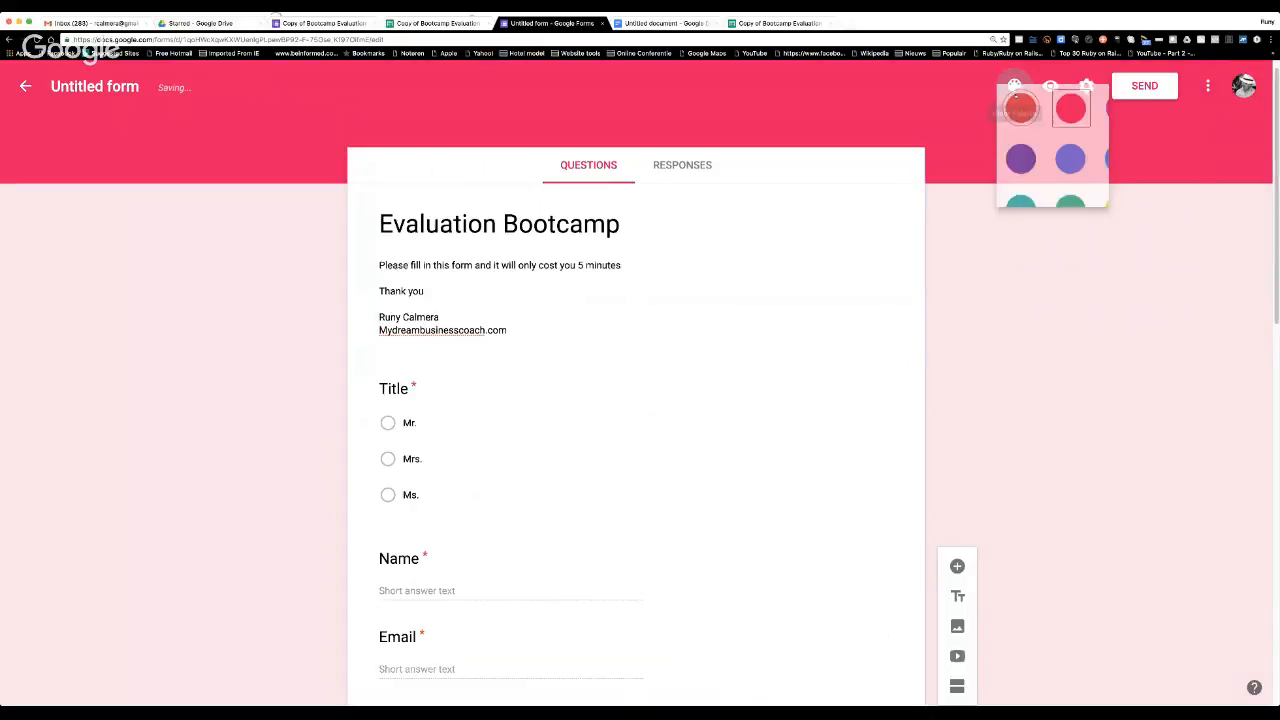
{"action": "left_click", "coordinate": [1120, 190]}
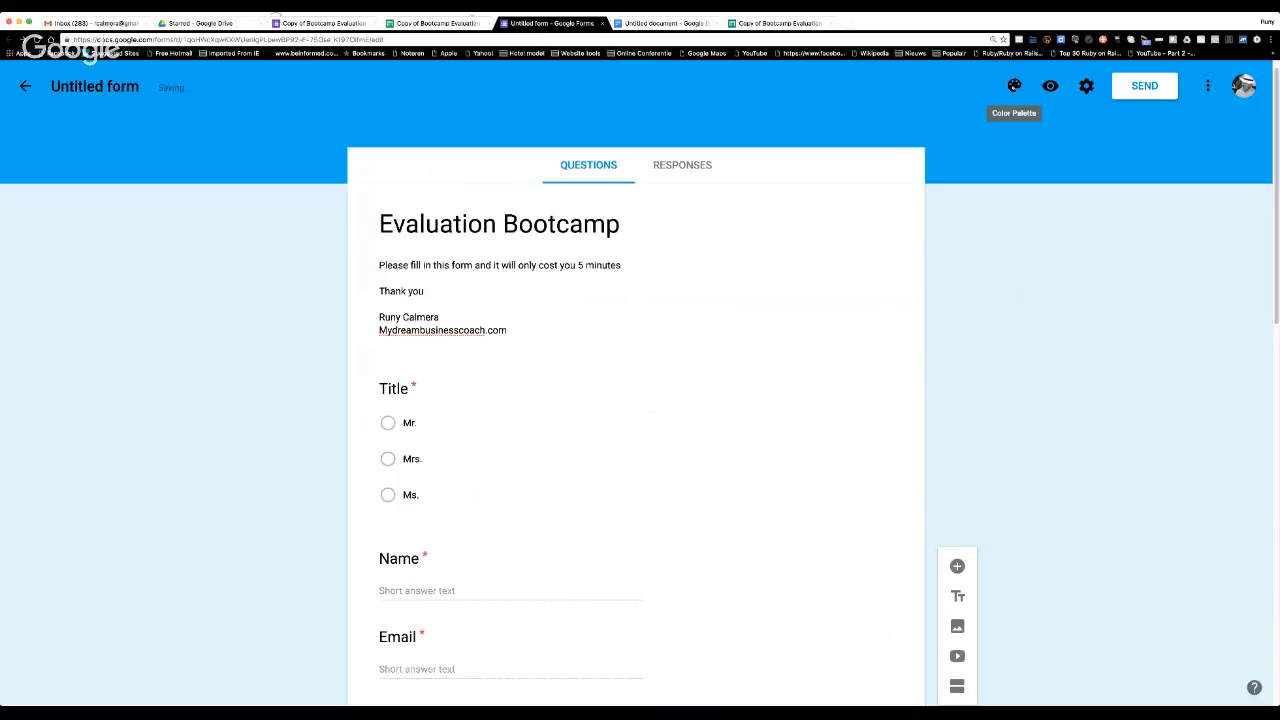
Apply the rocky river image from the Travel themes as the form's header.
{"action": "left_click", "coordinate": [1014, 86]}
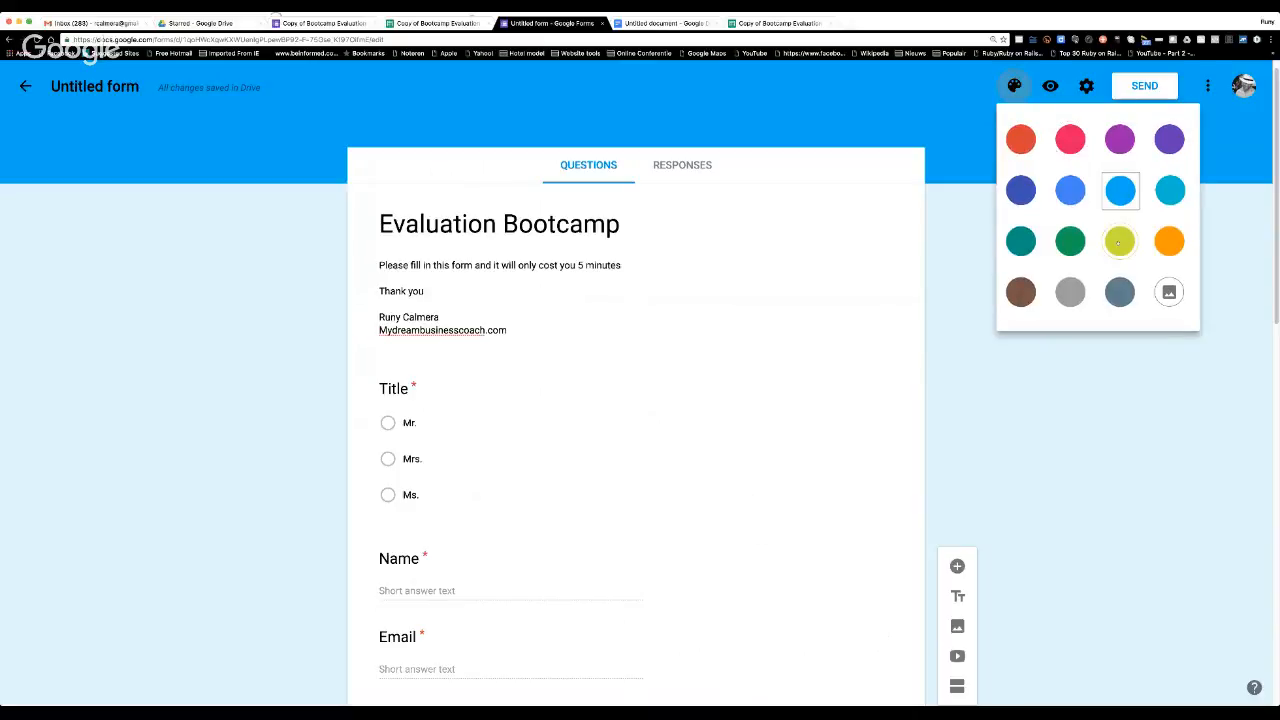
{"action": "left_click", "coordinate": [1169, 292]}
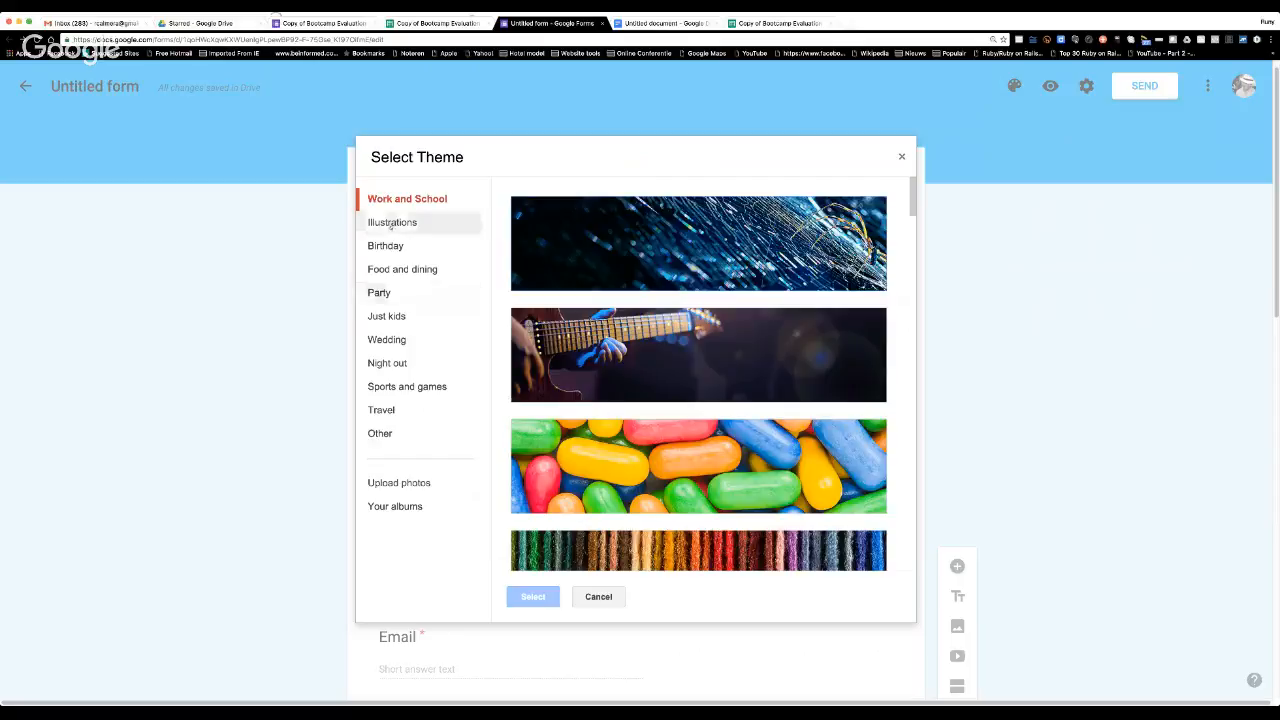
{"action": "left_click", "coordinate": [386, 410]}
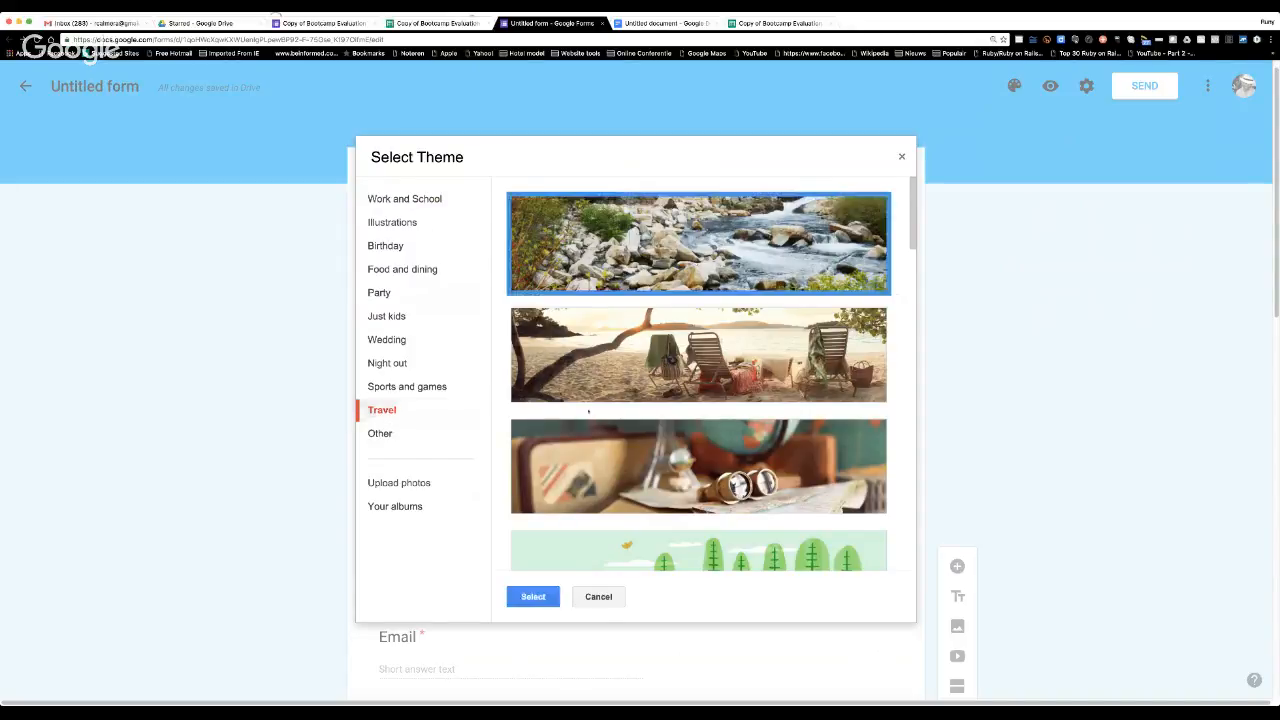
{"action": "left_click", "coordinate": [543, 598]}
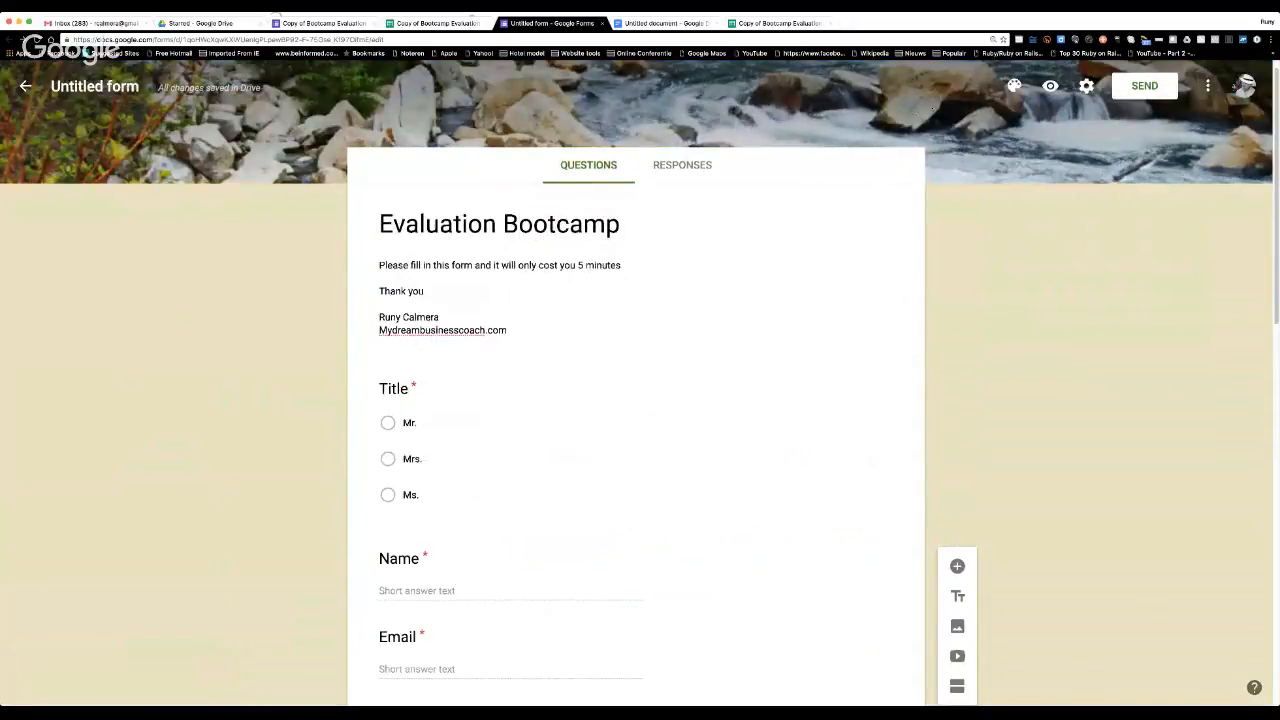
Replace the form's header with the beach chairs image from the Travel themes.
{"action": "left_click", "coordinate": [1014, 86]}
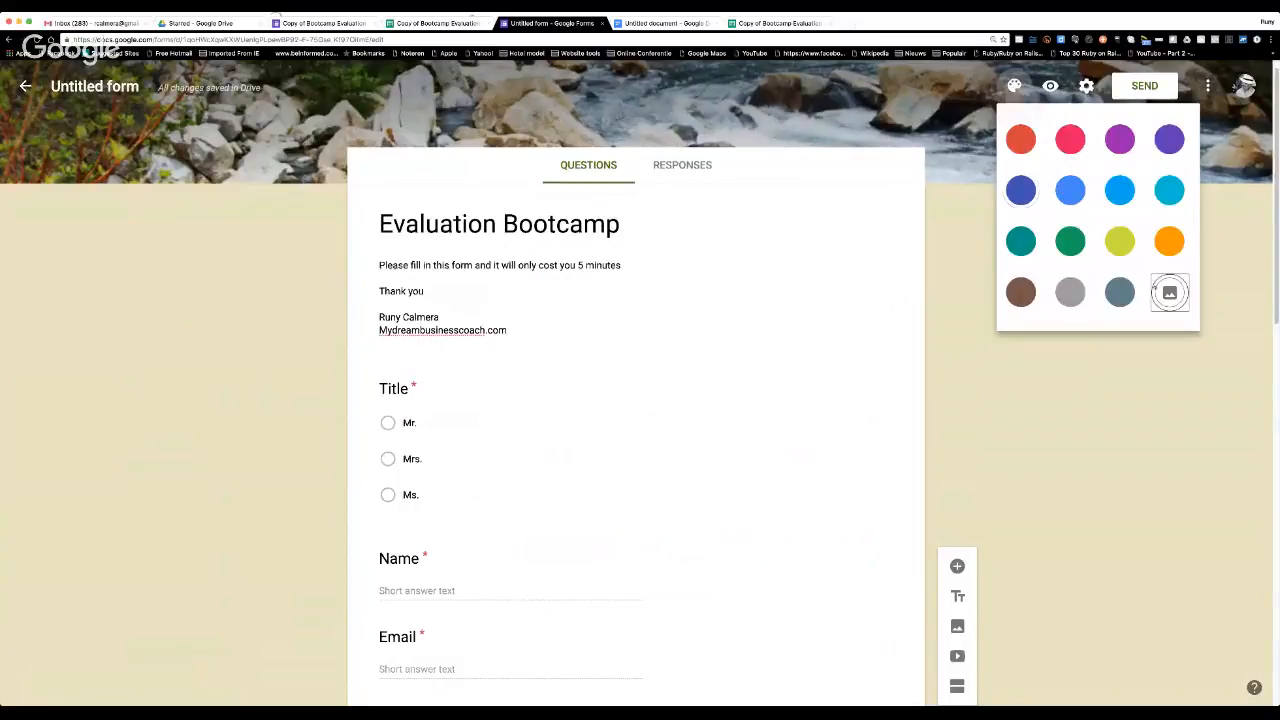
{"action": "left_click", "coordinate": [1169, 291]}
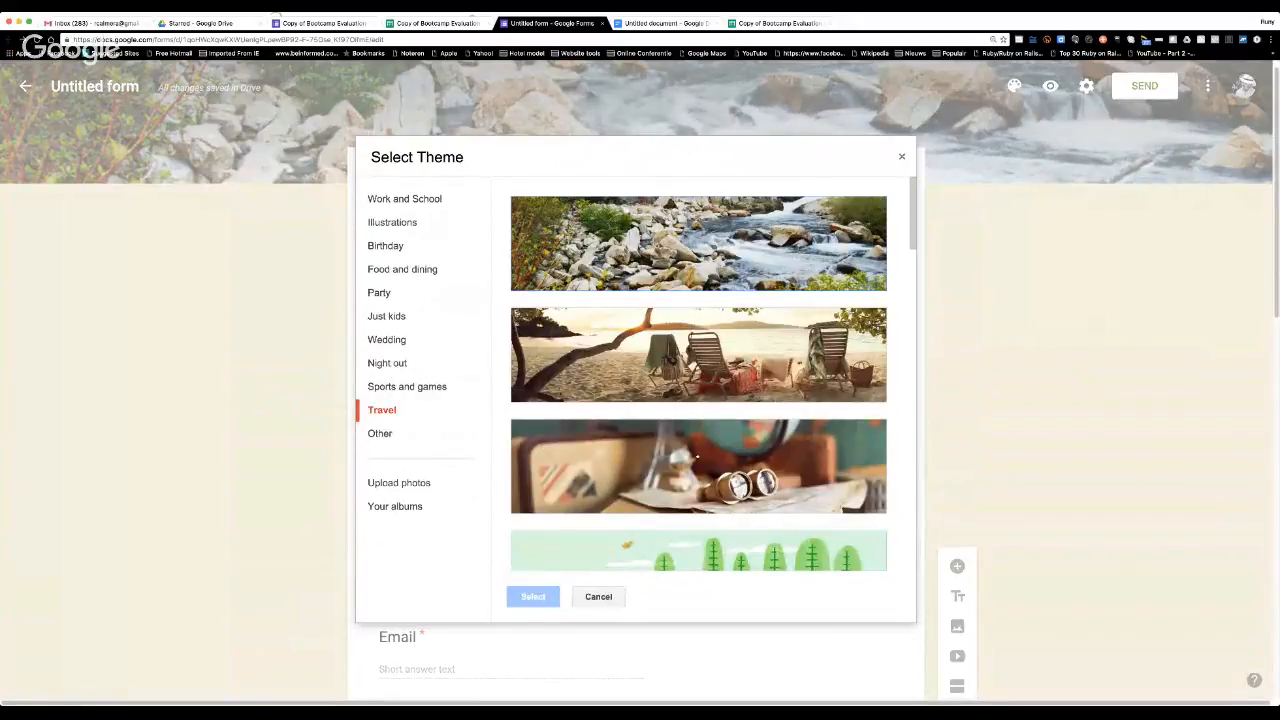
{"action": "scroll", "coordinate": [697, 451], "scroll_direction": "down", "scroll_amount": 3}
{"action": "scroll", "coordinate": [694, 440], "scroll_direction": "up", "scroll_amount": 3}
{"action": "left_click", "coordinate": [690, 366]}
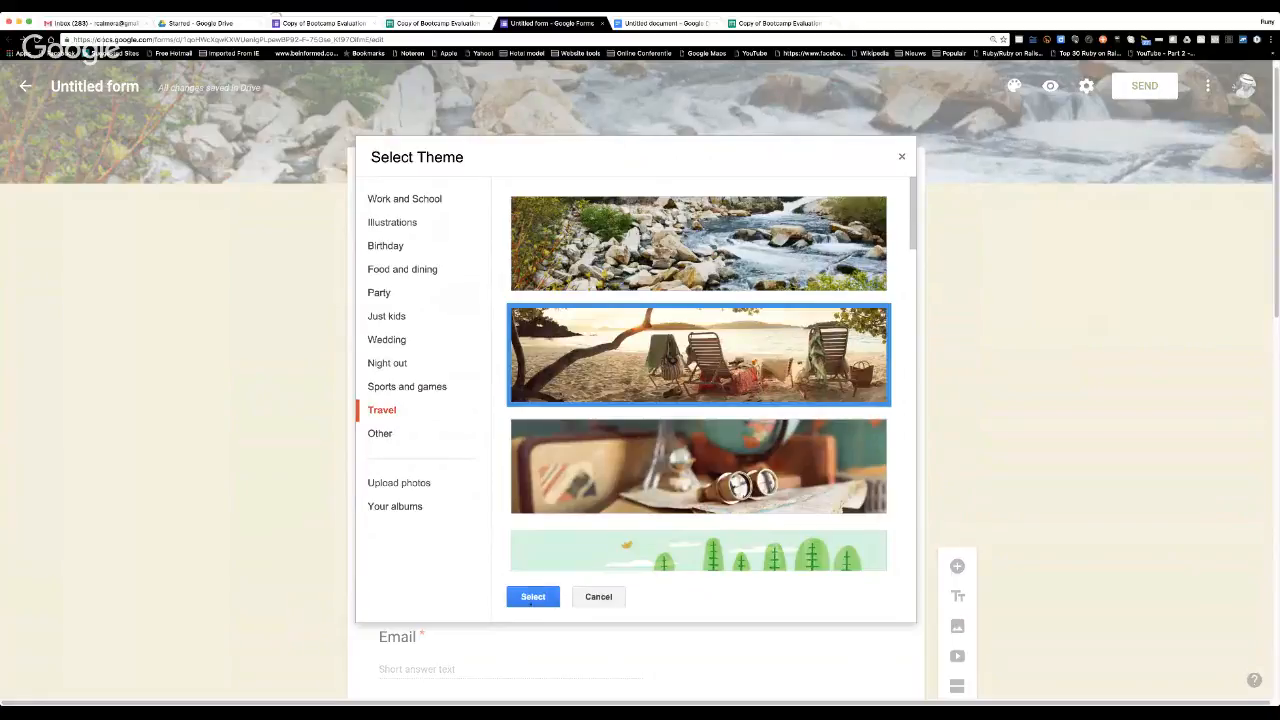
{"action": "left_click", "coordinate": [533, 596]}
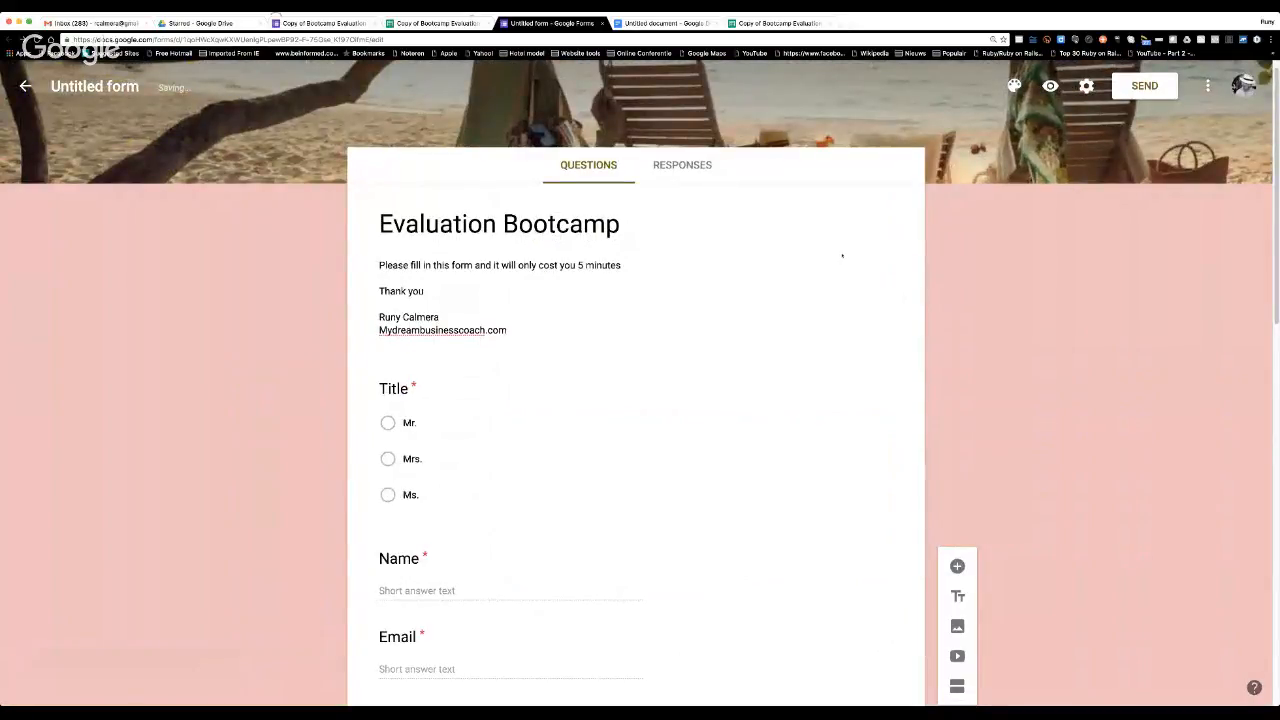
Upload "Header Form Use of webinar Systems.jpg" and apply it as the form's header with the default crop.
{"action": "left_click", "coordinate": [1014, 86]}
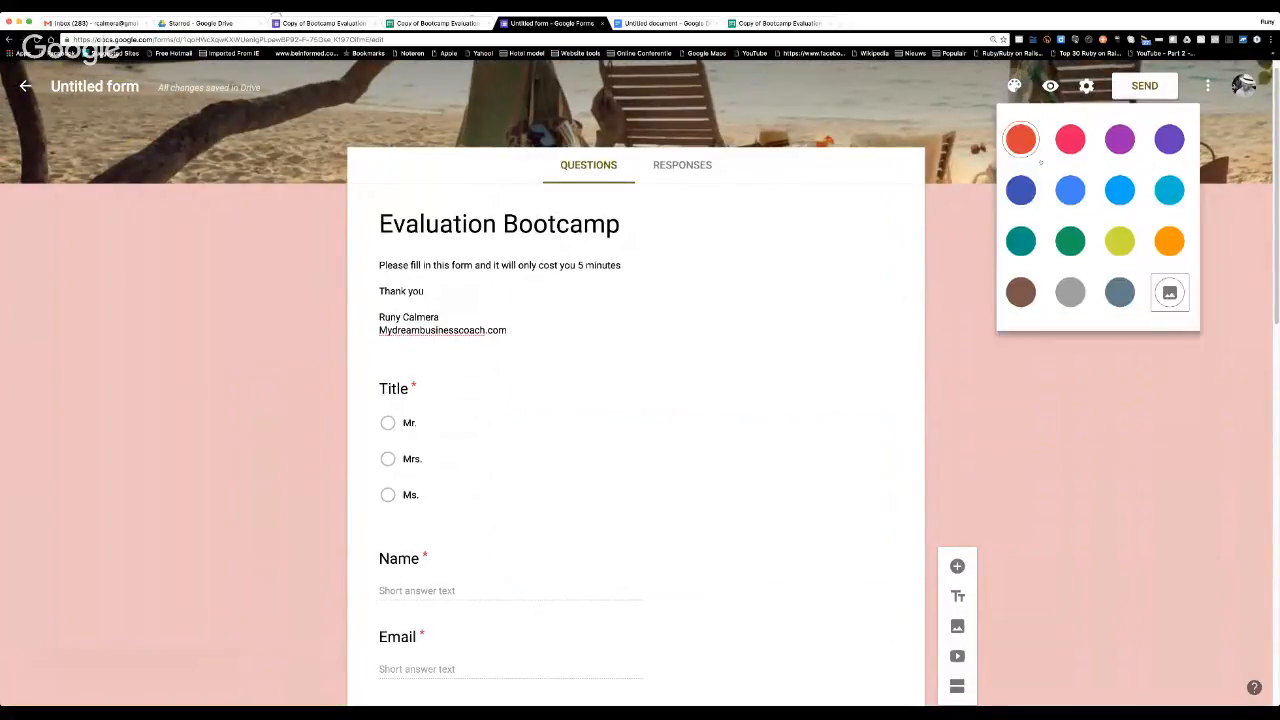
{"action": "left_click", "coordinate": [1170, 292]}
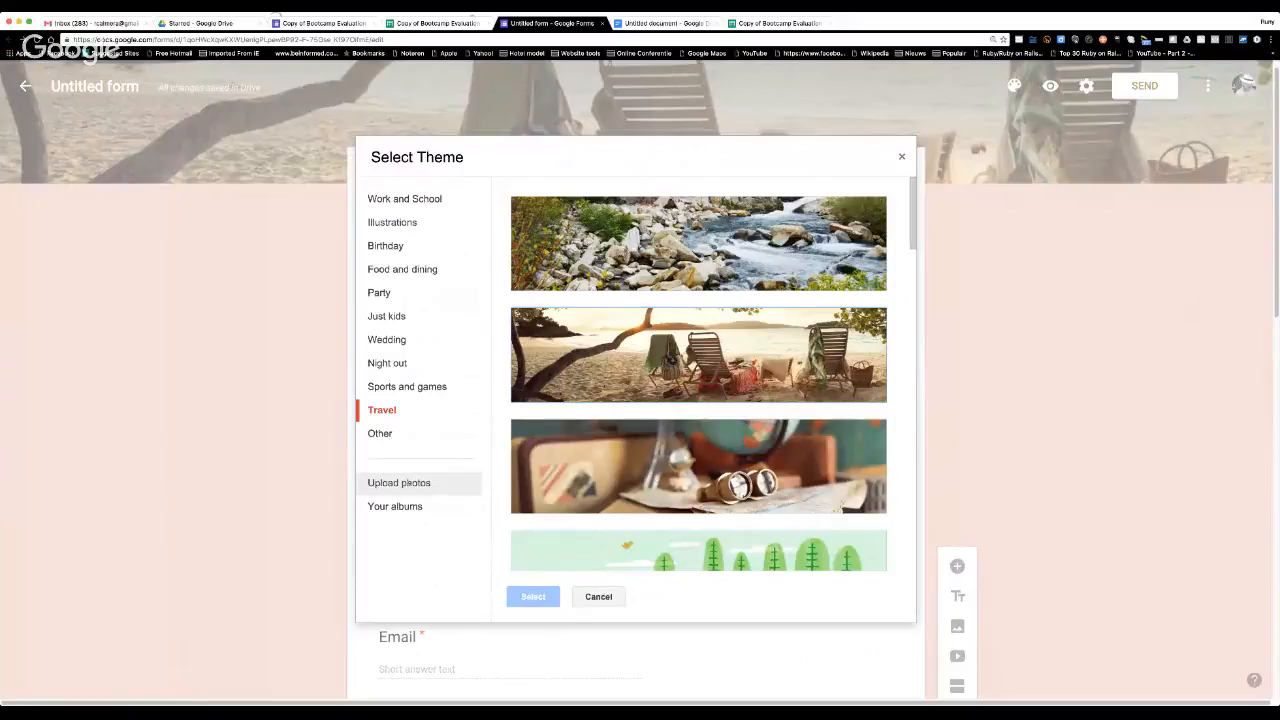
{"action": "left_click", "coordinate": [399, 482]}
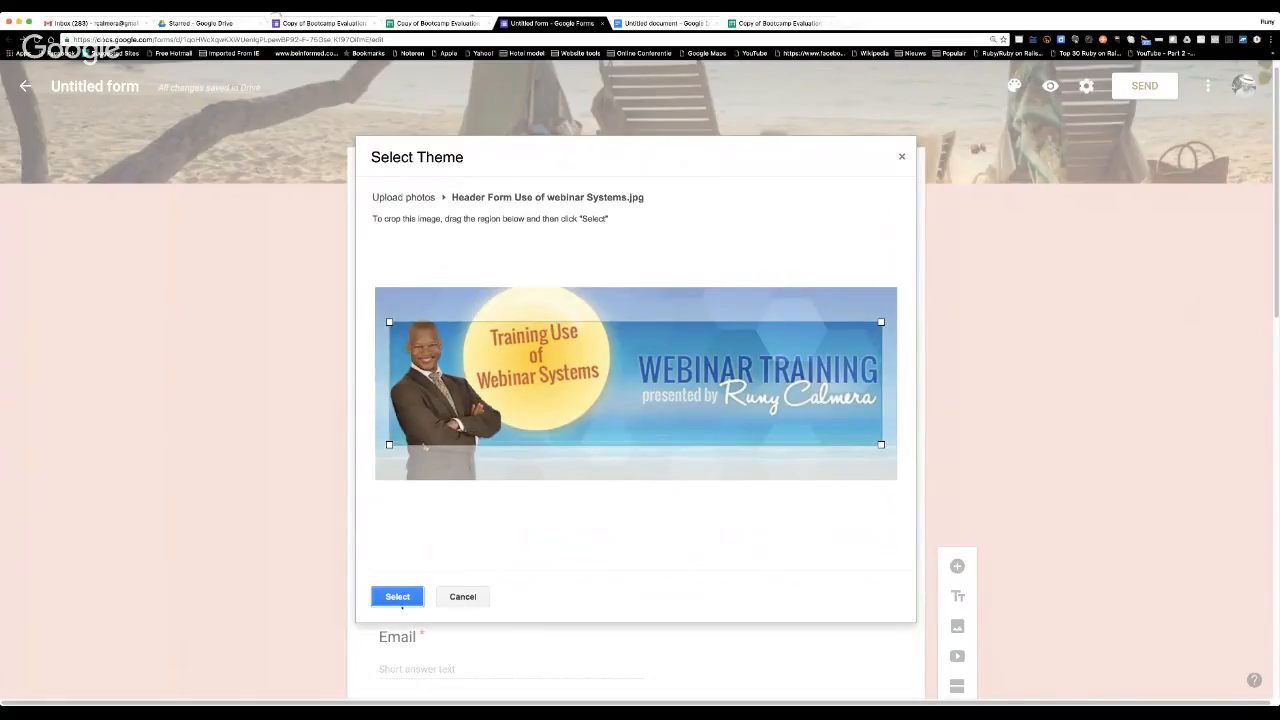
{"action": "left_click", "coordinate": [397, 596]}
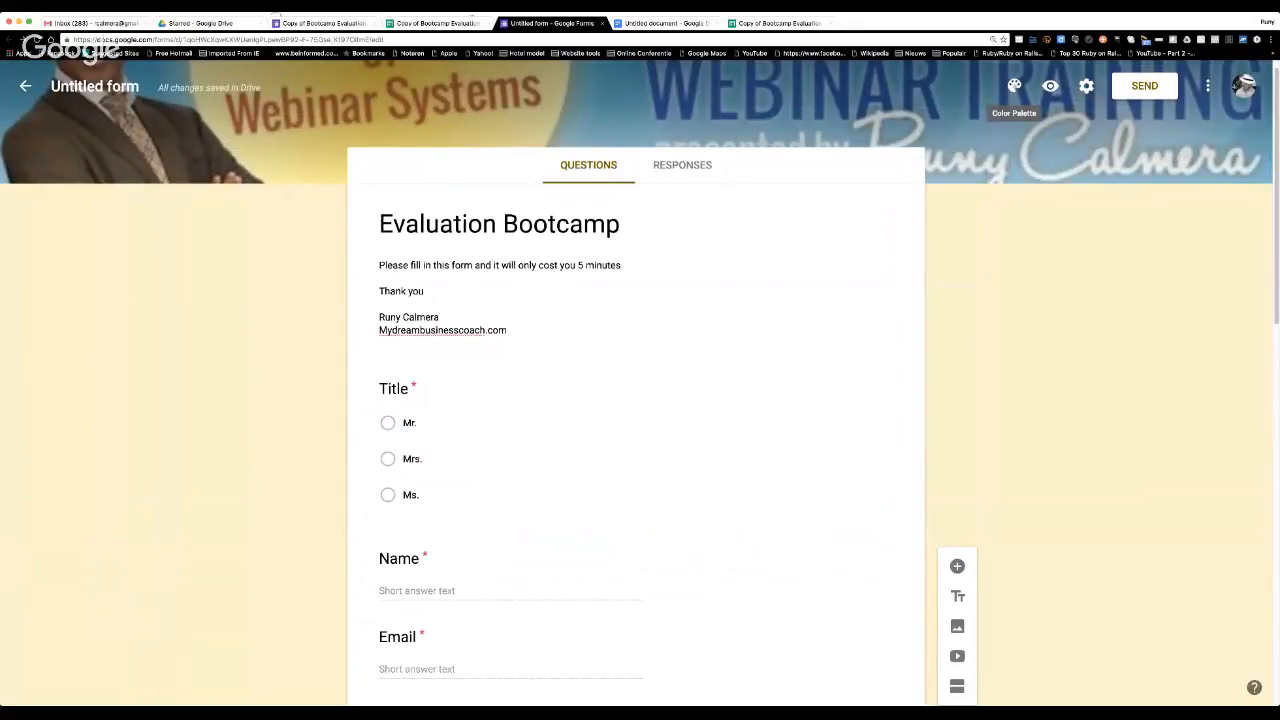
Upload "Header Form Use of webinar Systems.jpg" again as the header, cropped to the image's upper part across nearly its full width.
{"action": "left_click", "coordinate": [1014, 86]}
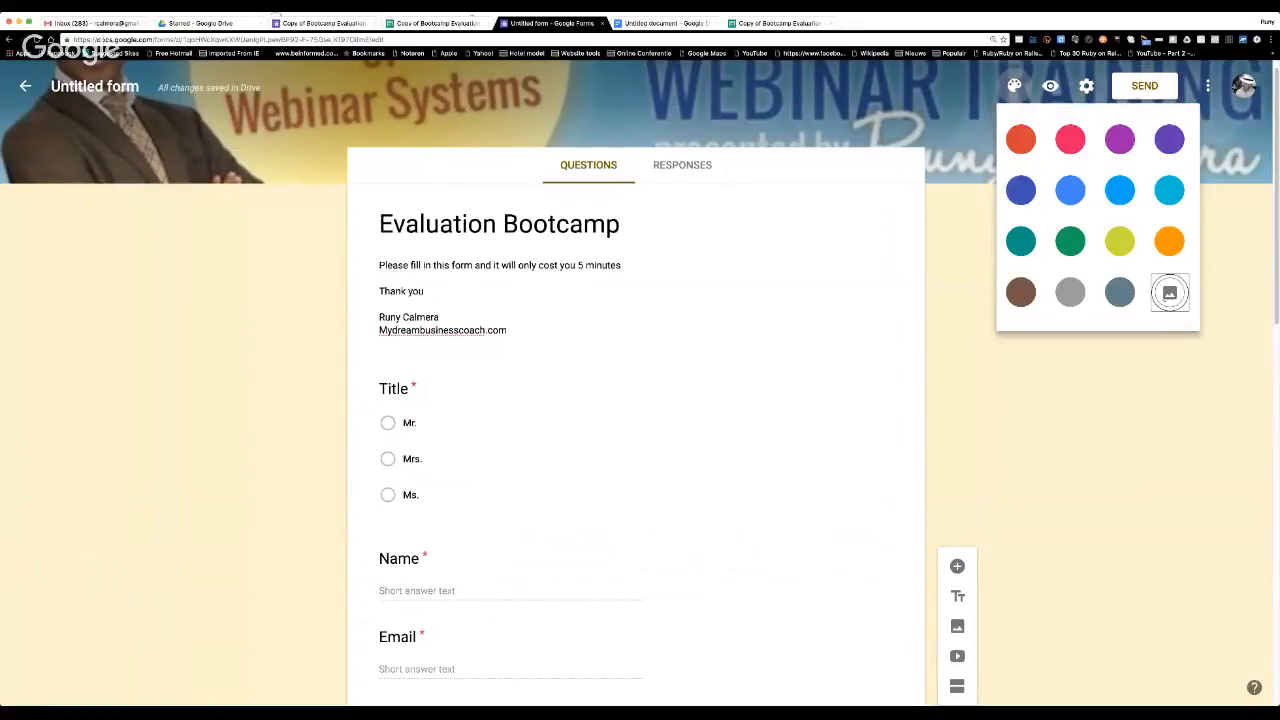
{"action": "left_click", "coordinate": [1169, 292]}
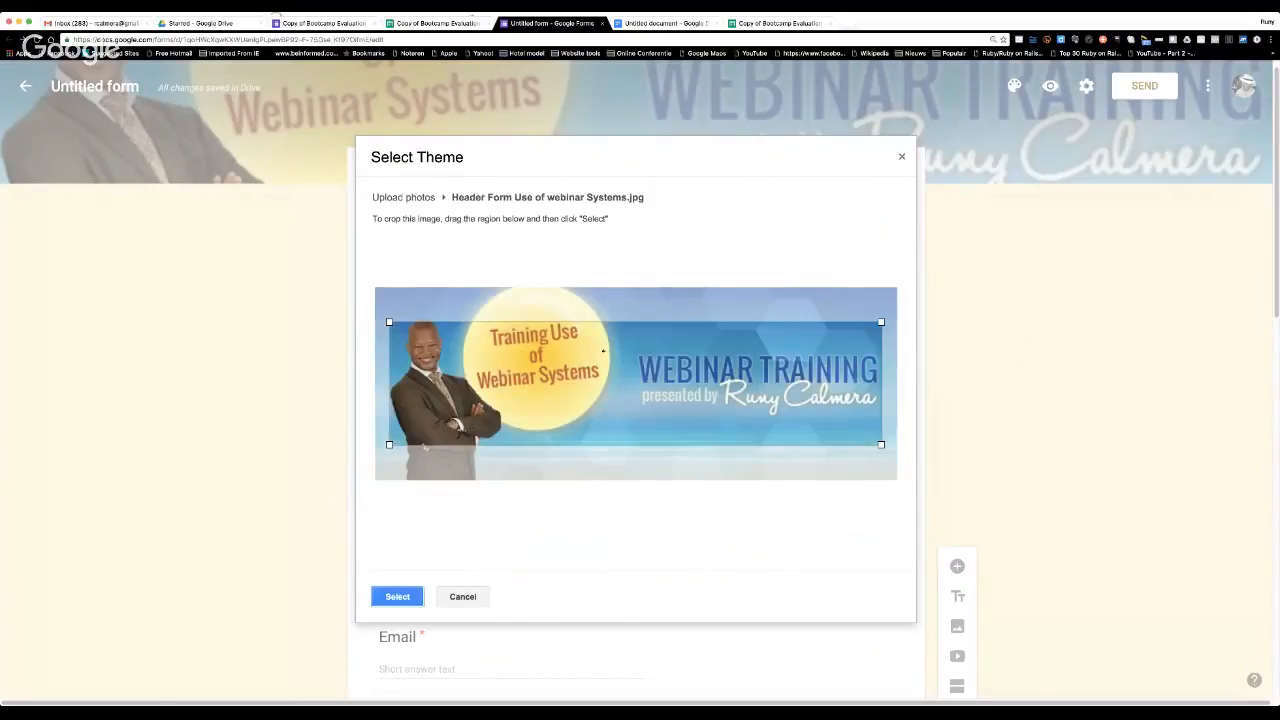
{"action": "left_click_drag", "start_coordinate": [603, 350], "coordinate": [588, 315]}
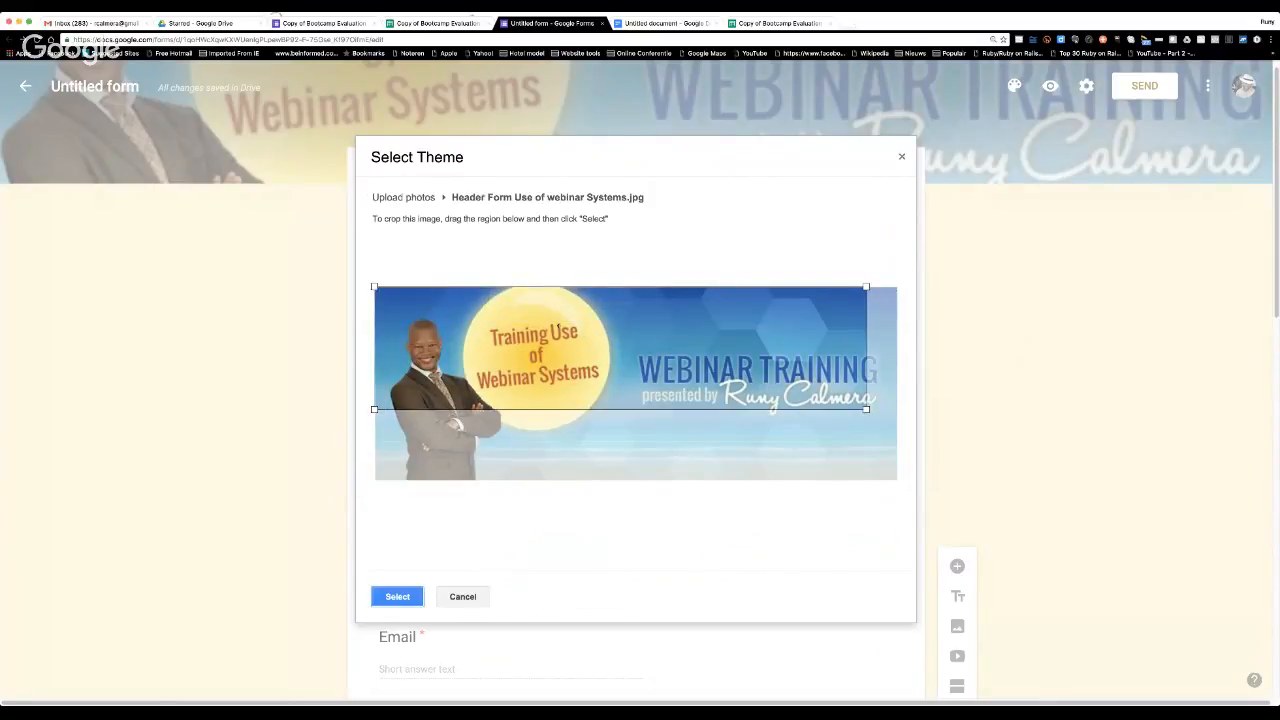
{"action": "left_click_drag", "start_coordinate": [866, 409], "coordinate": [900, 406]}
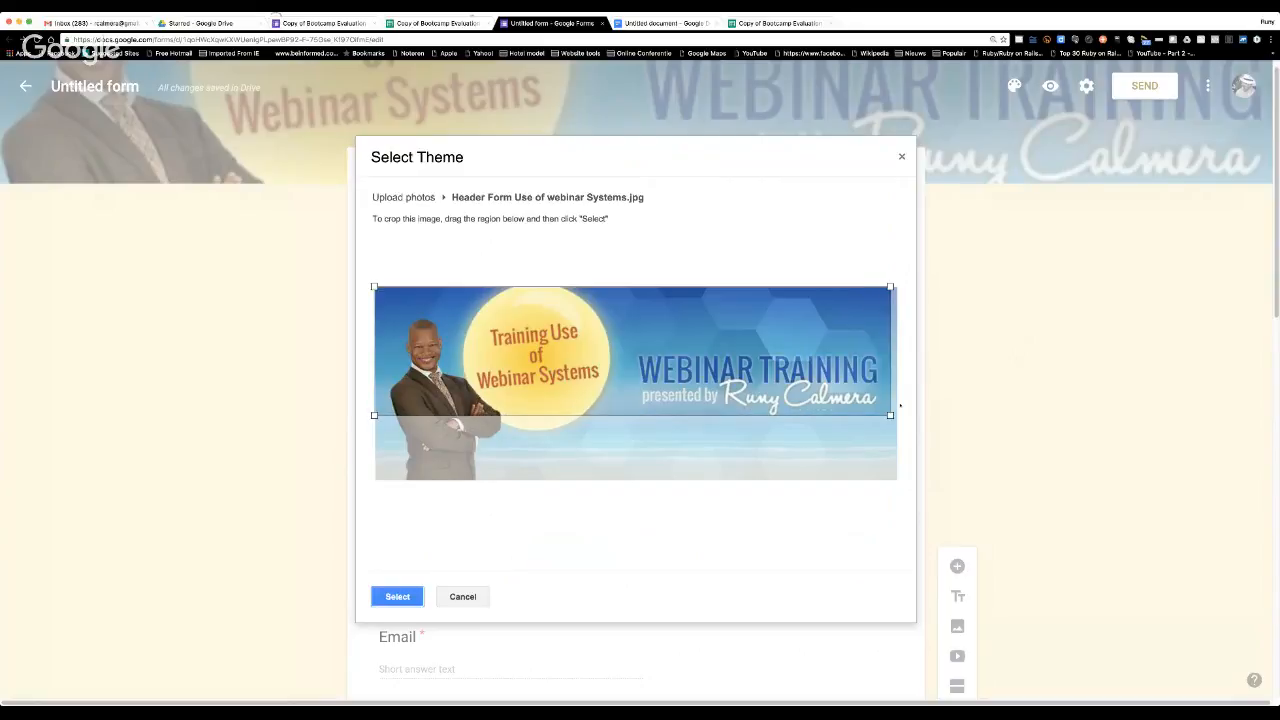
{"action": "left_click", "coordinate": [398, 597]}
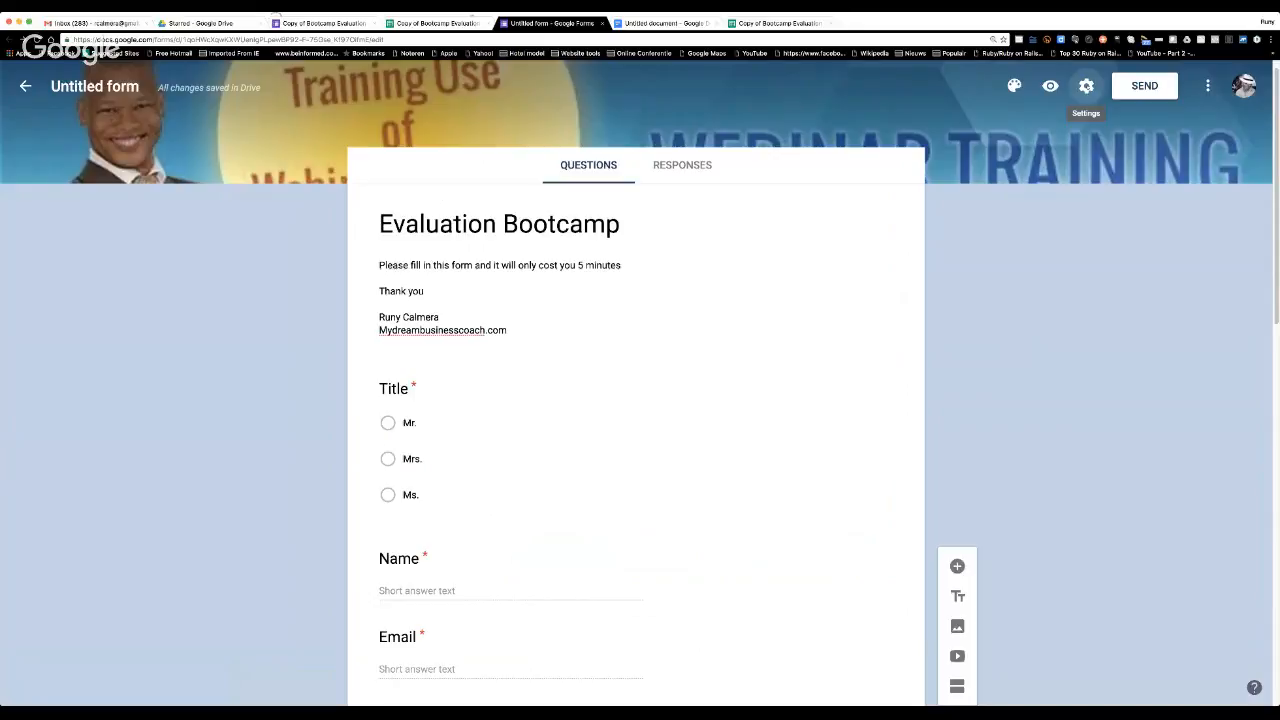
Begin the form's confirmation message in the presentation settings with the line "Thank you for submitting your answers.".
{"action": "left_click", "coordinate": [1086, 85]}
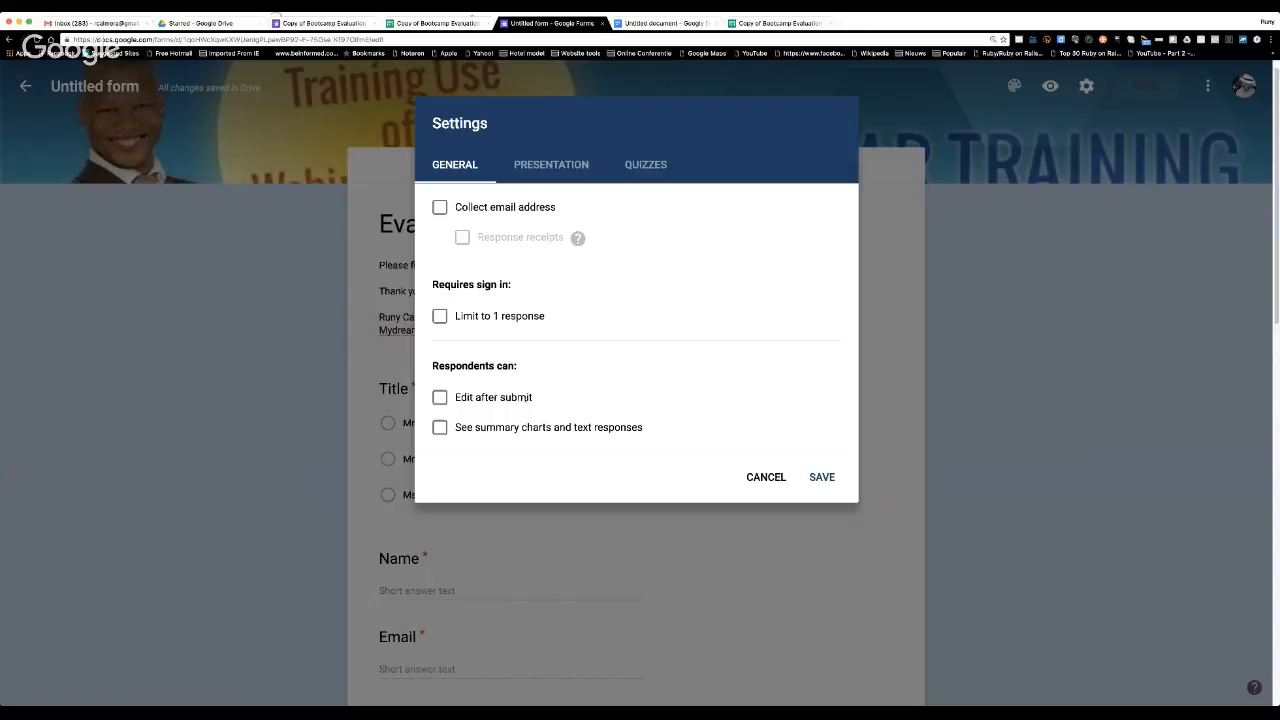
{"action": "left_click", "coordinate": [553, 165]}
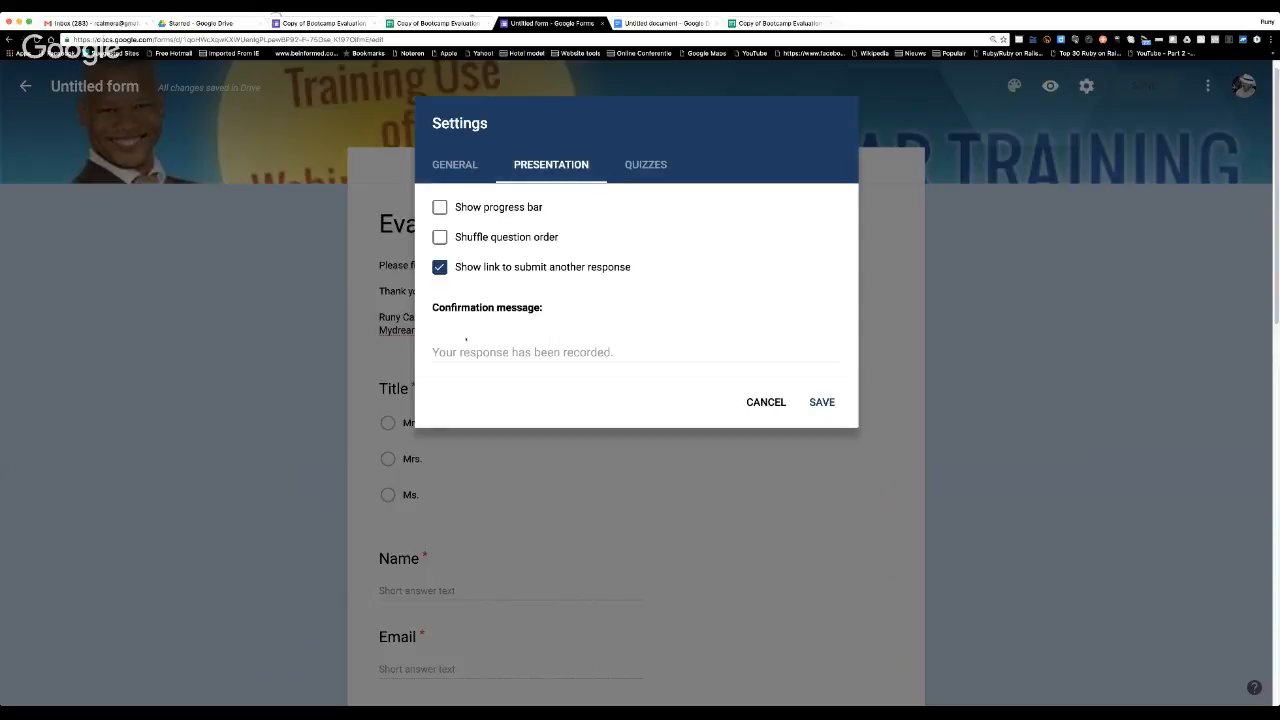
{"action": "left_click", "coordinate": [458, 352]}
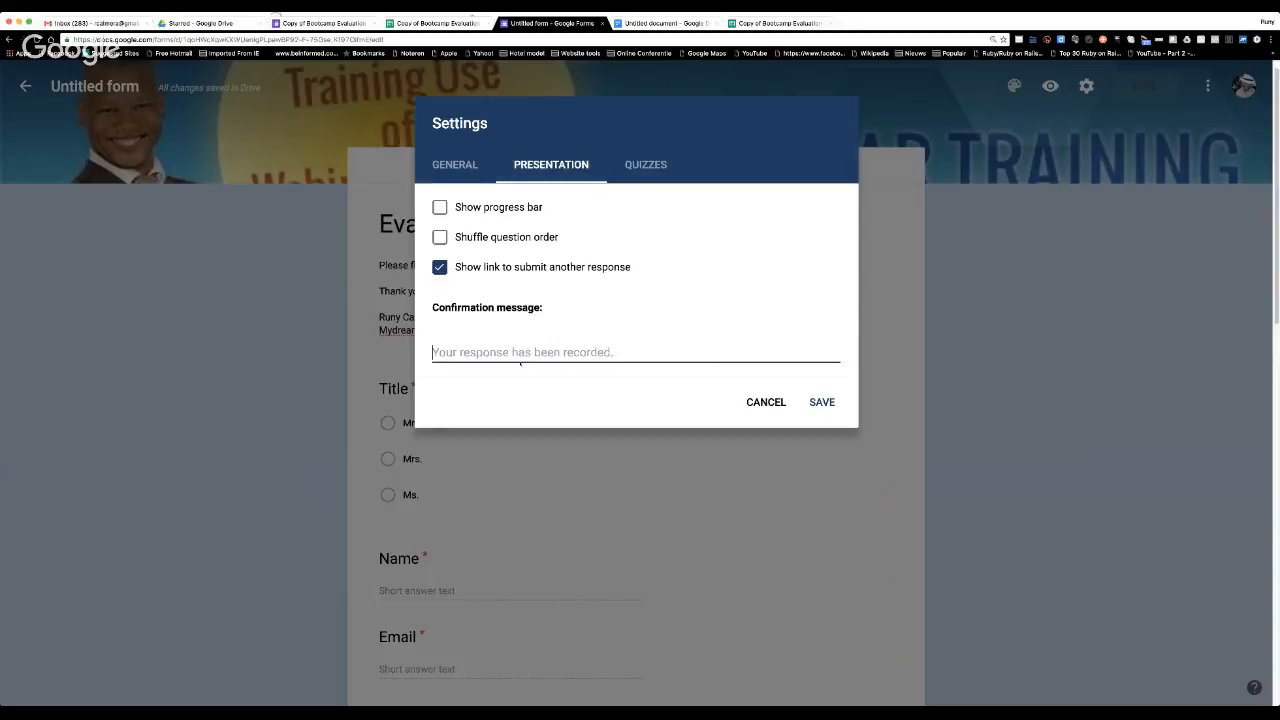
{"action": "type", "text": "Thank you fo"}
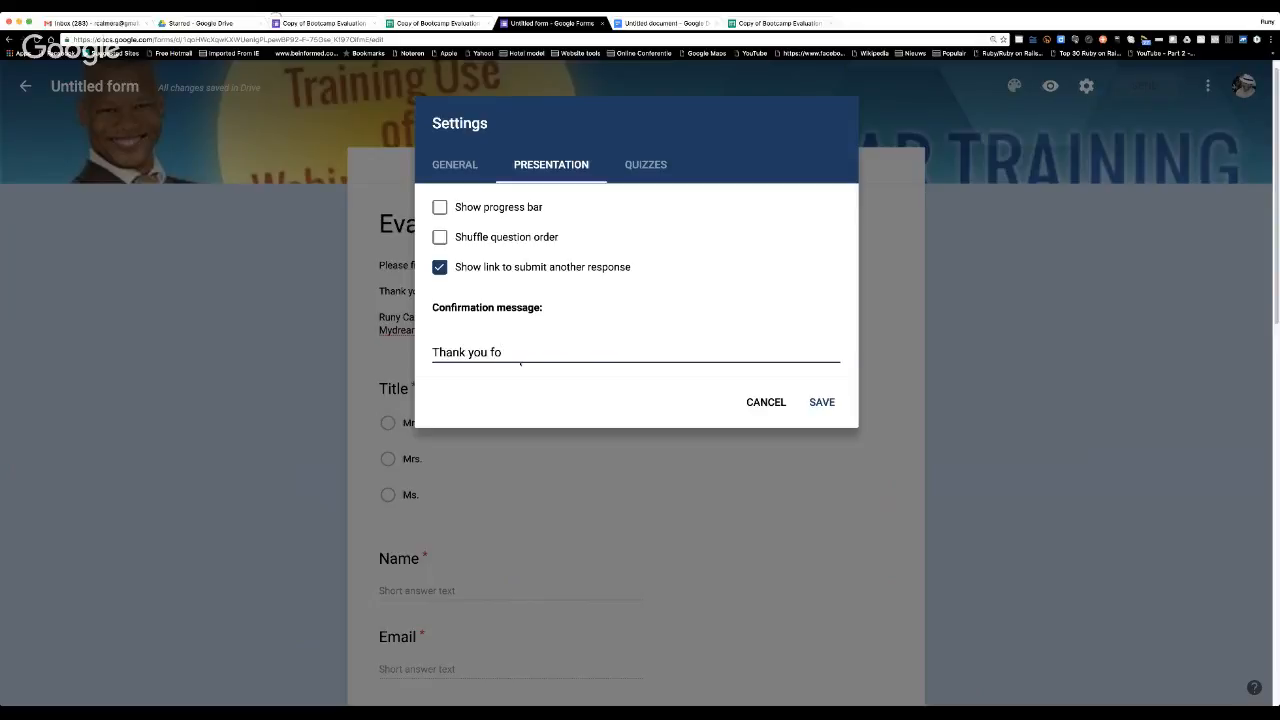
{"action": "key", "text": "BackSpace"}
{"action": "key", "text": "BackSpace"}
{"action": "type", "text": "you"}
{"action": "key", "text": "BackSpace"}
{"action": "key", "text": "BackSpace"}
{"action": "key", "text": "BackSpace"}
{"action": "type", "text": "for submitting your a"}
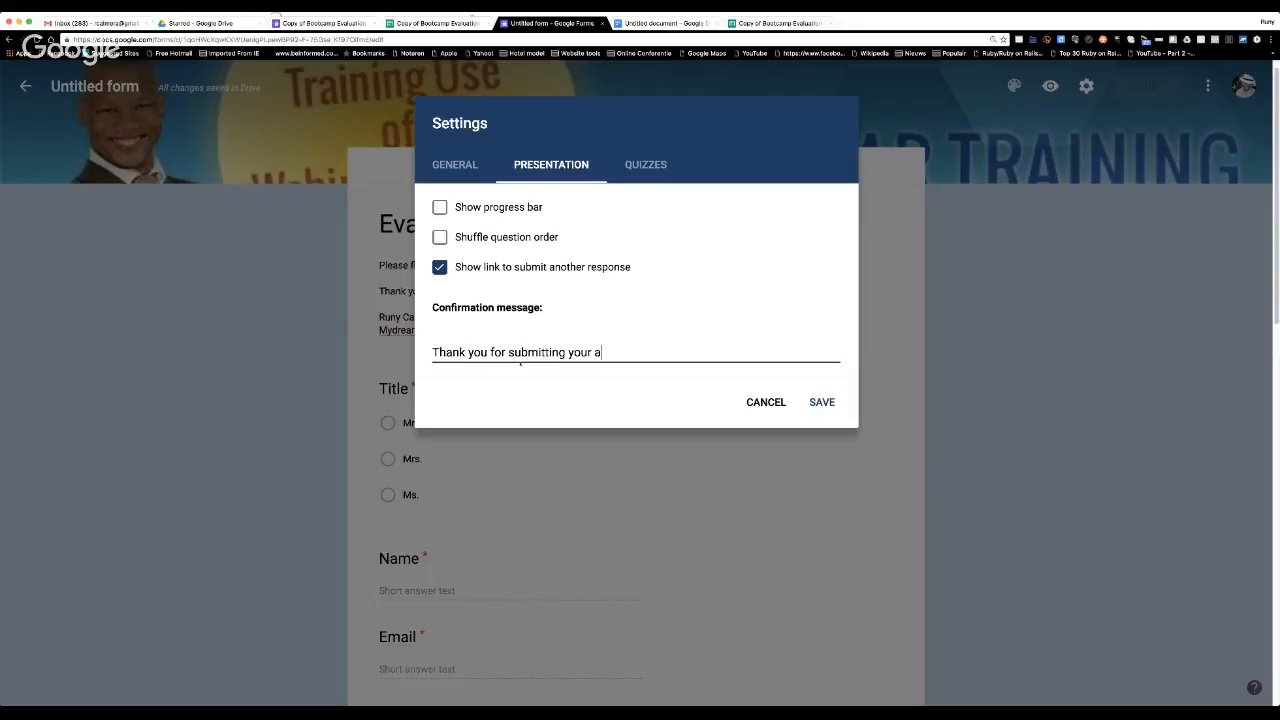
{"action": "type", "text": "nswers."}
{"action": "key", "text": "Return"}
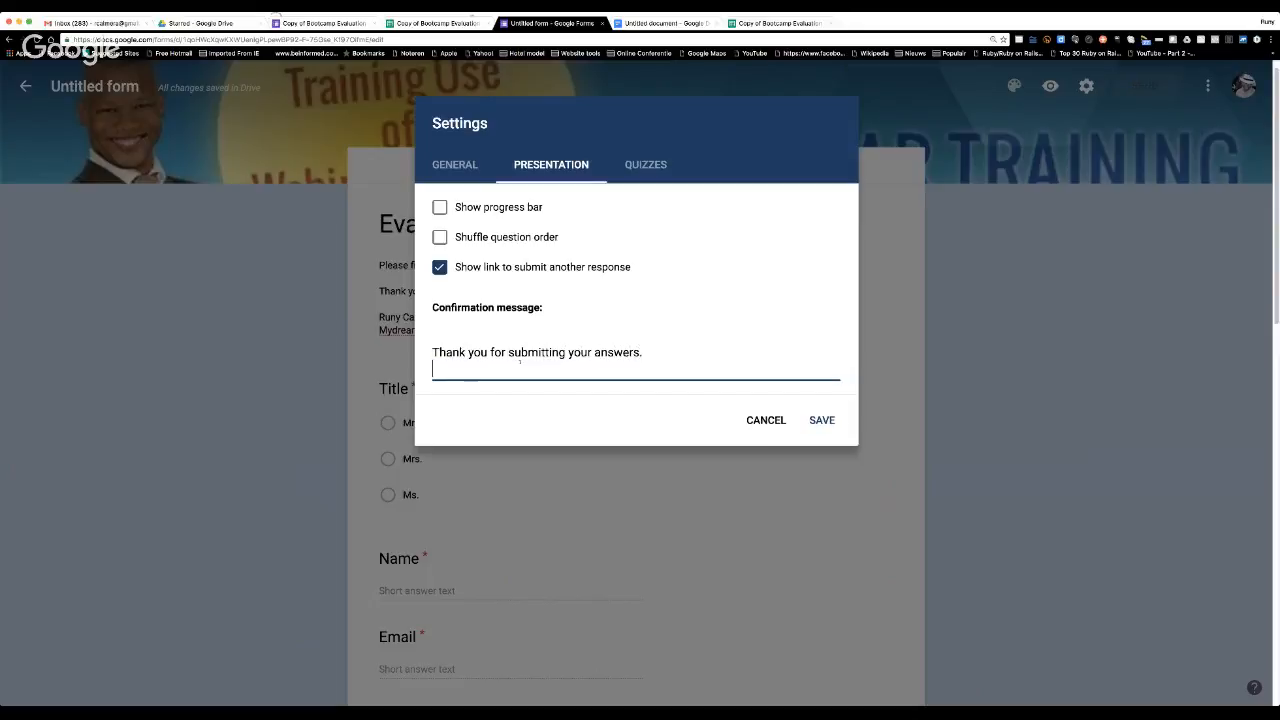
Add the line "Your answers have been received." to the confirmation message, followed by a blank line.
{"action": "type", "text": "Your answers have been re"}
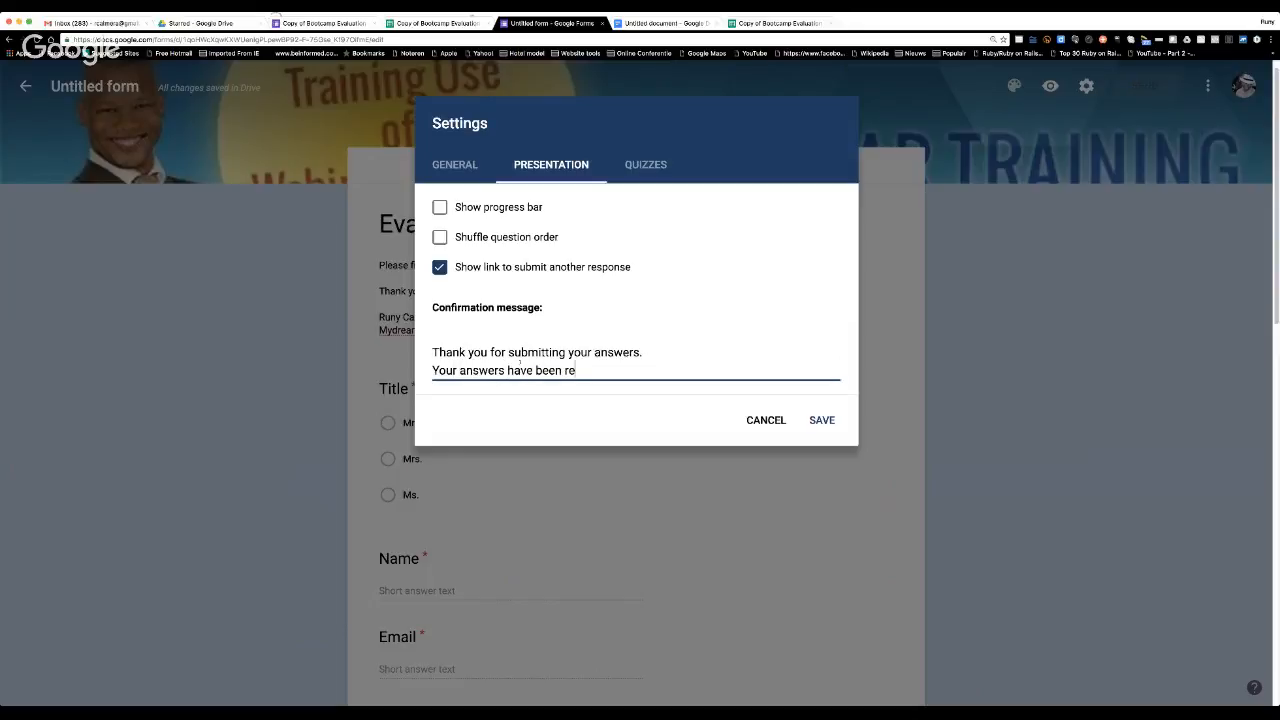
{"action": "type", "text": "ceived."}
{"action": "key", "text": "Return"}
{"action": "key", "text": "Return"}
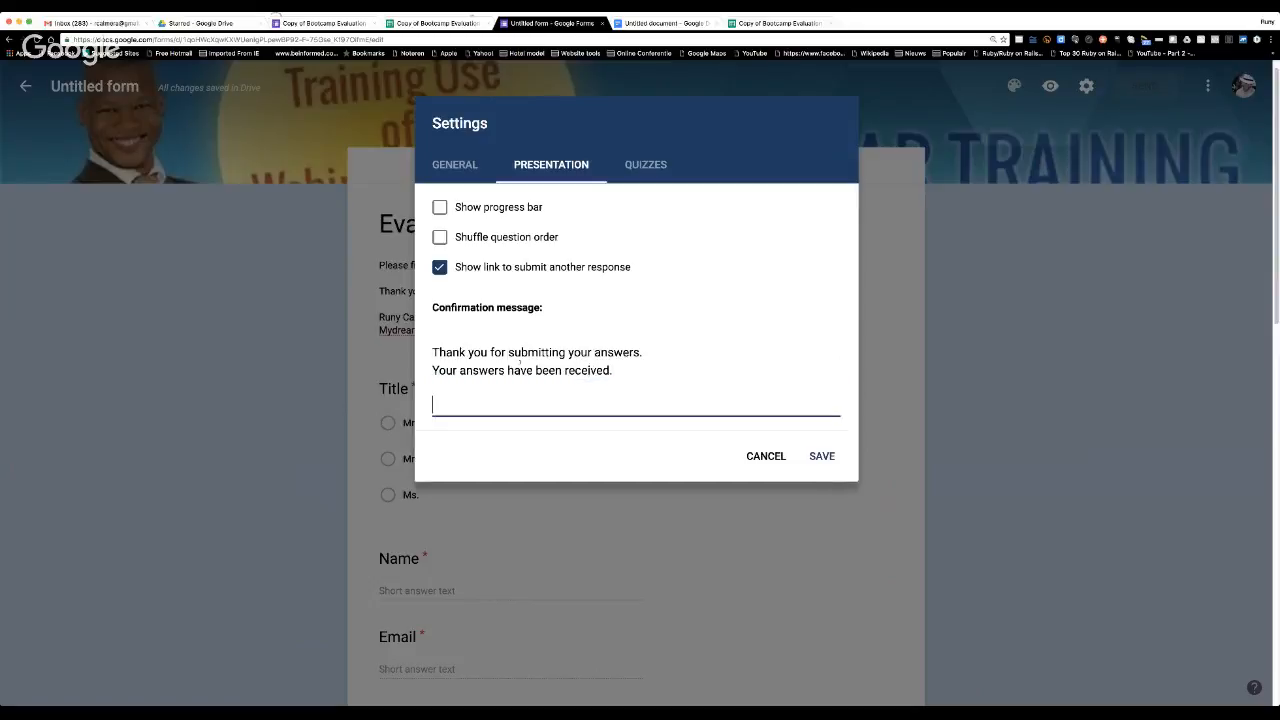
Sign the confirmation message with the sender's full name and mydreambusinesscoach.com, and save the settings.
{"action": "type", "text": "Runy Calmera"}
{"action": "key", "text": "Return"}
{"action": "type", "text": "mydreambs"}
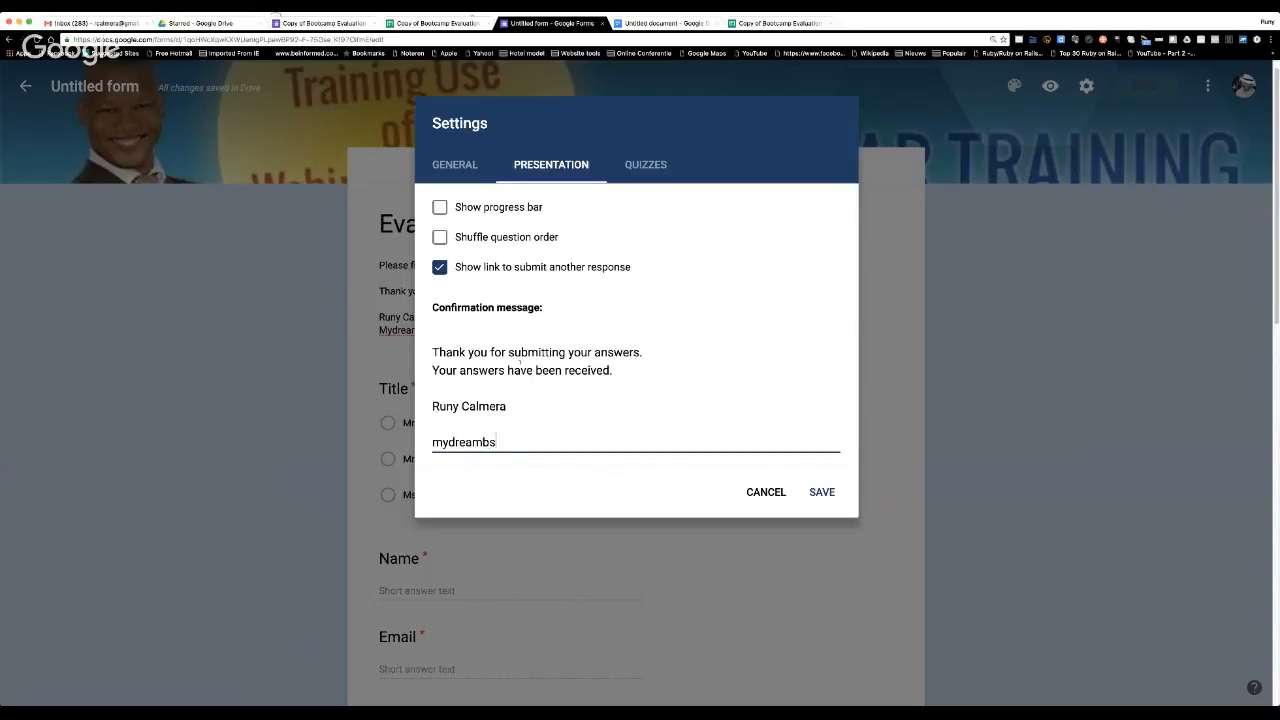
{"action": "key", "text": "BackSpace"}
{"action": "type", "text": "usinesscoach.com"}
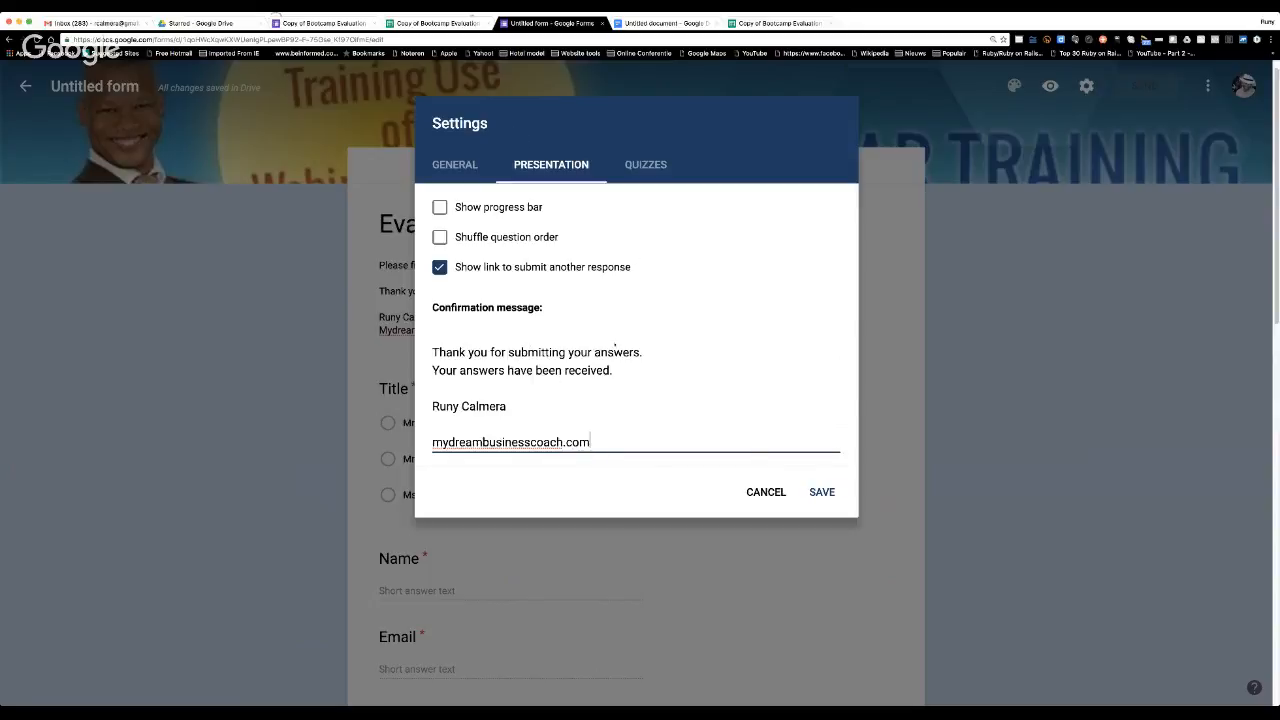
{"action": "left_click", "coordinate": [821, 491]}
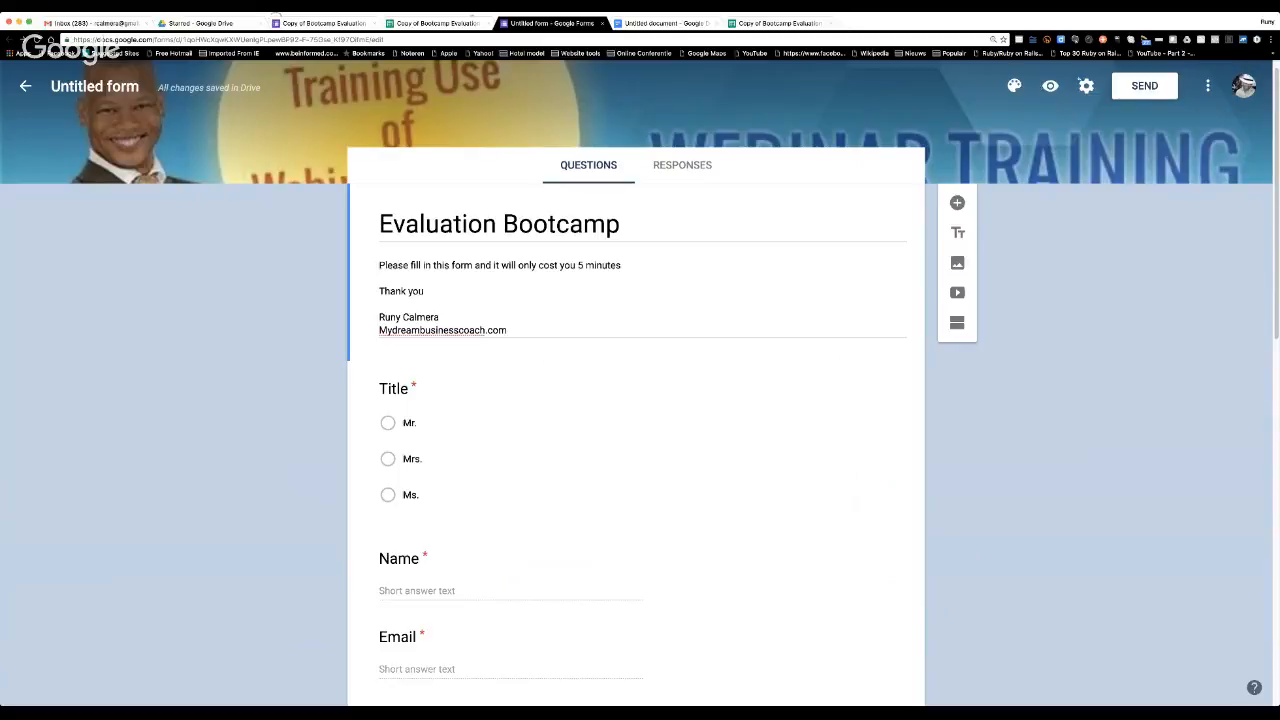
Turn on the progress bar in the form's presentation settings and save.
{"action": "left_click", "coordinate": [1086, 86]}
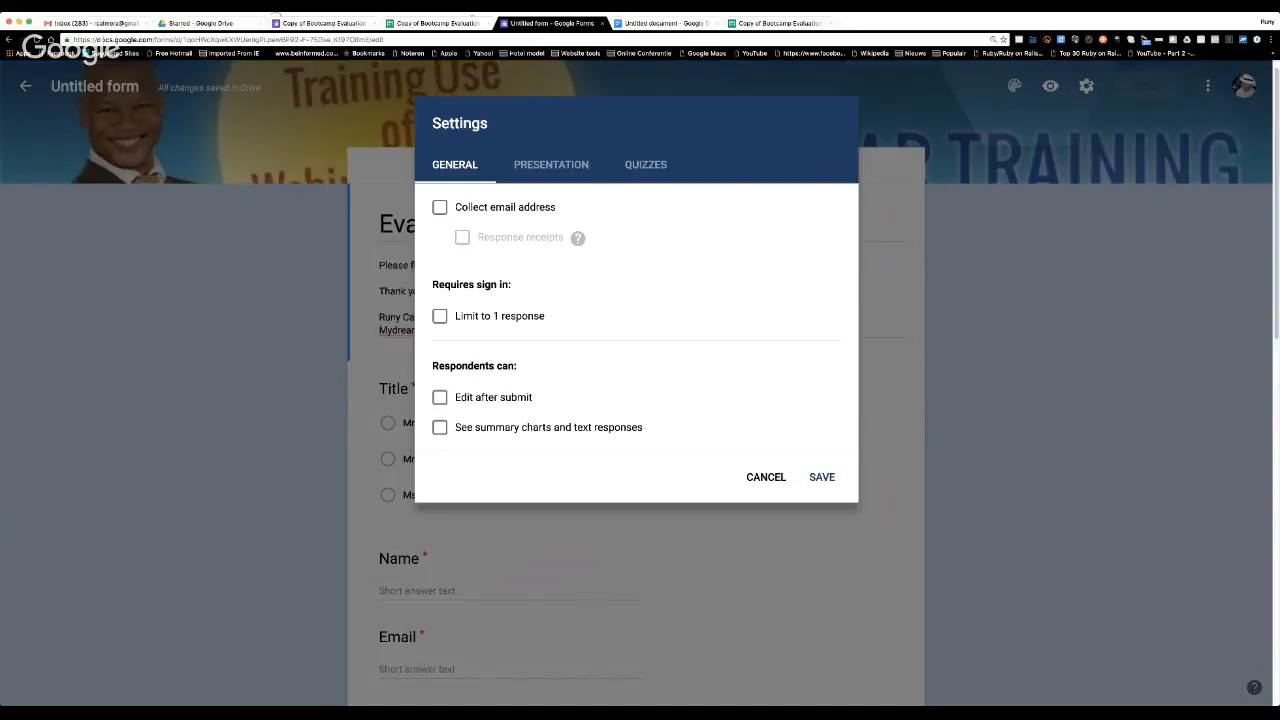
{"action": "left_click", "coordinate": [643, 165]}
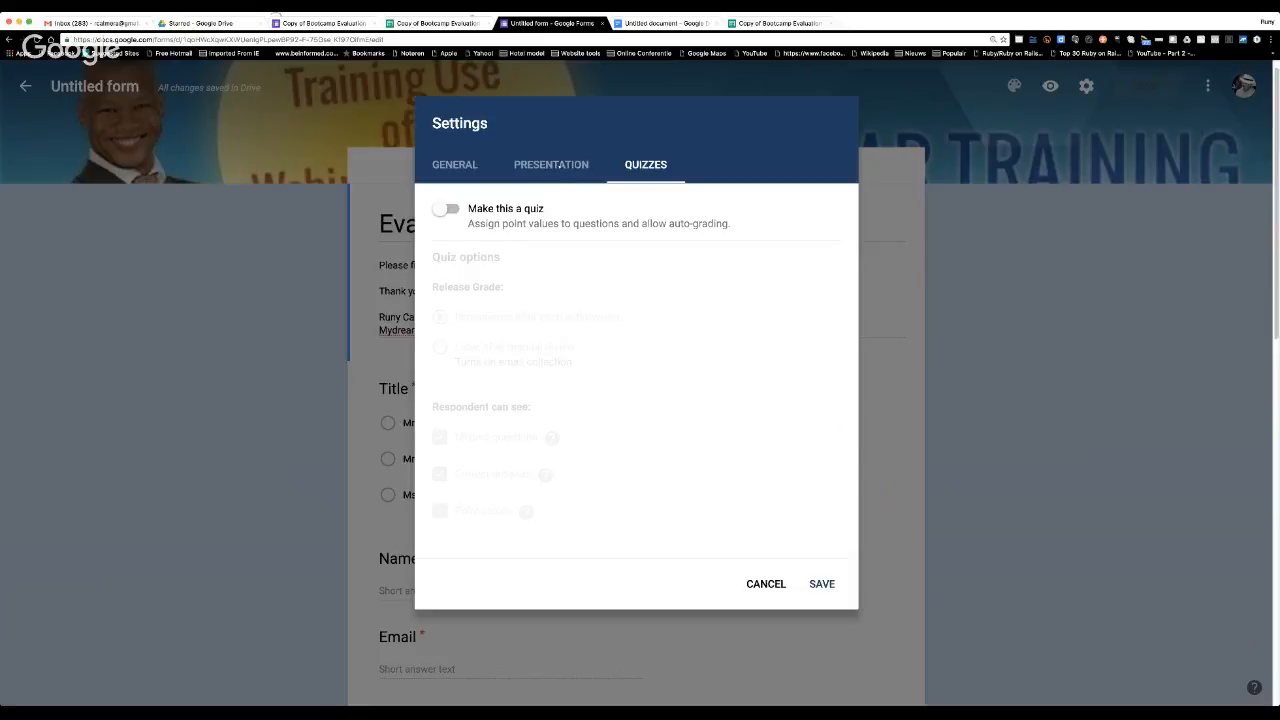
{"action": "left_click", "coordinate": [551, 165]}
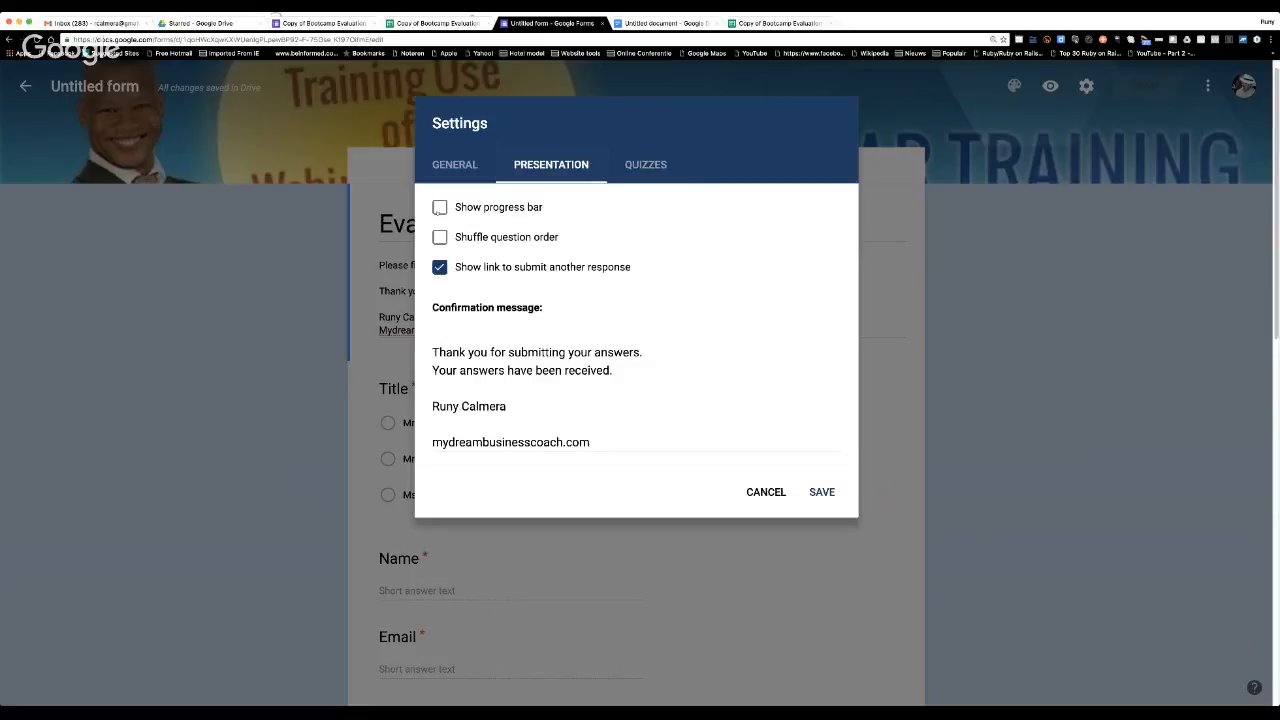
{"action": "left_click", "coordinate": [439, 207]}
{"action": "left_click", "coordinate": [455, 166]}
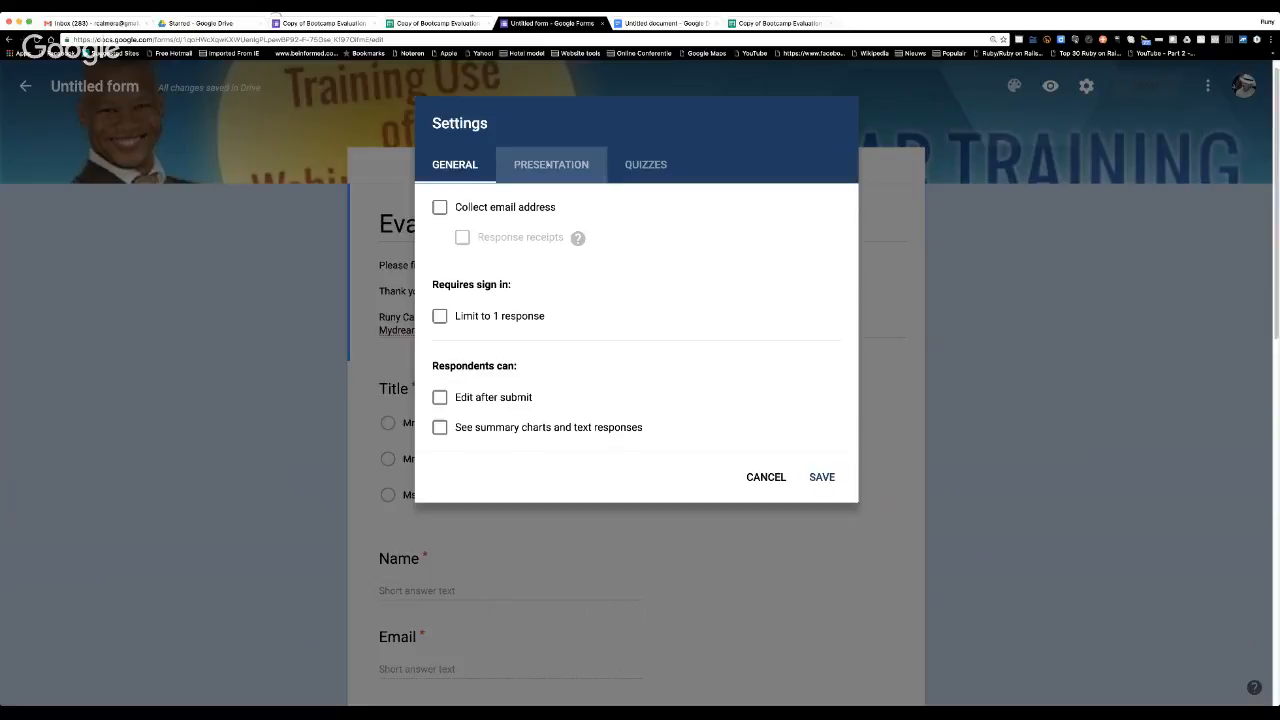
{"action": "left_click", "coordinate": [552, 172]}
{"action": "left_click", "coordinate": [811, 493]}
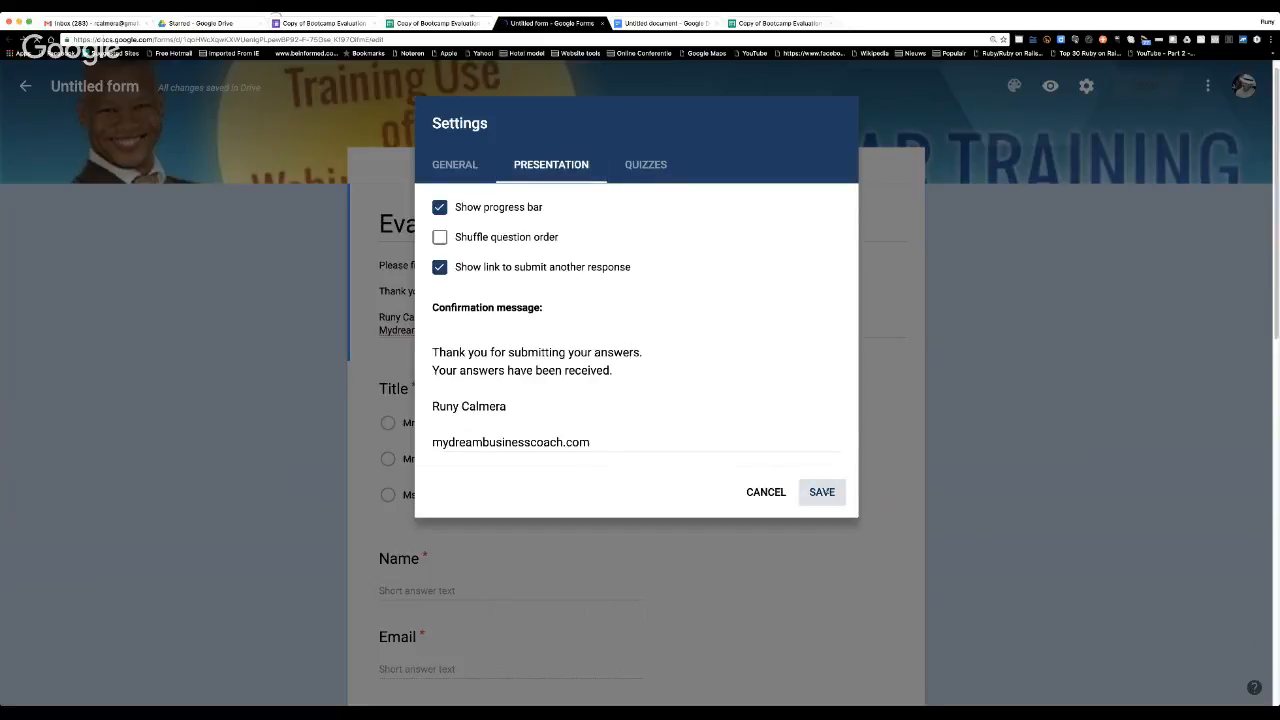
Review the form's description and all its questions down to the comments question.
{"action": "scroll", "coordinate": [564, 435], "scroll_direction": "down", "scroll_amount": 5}
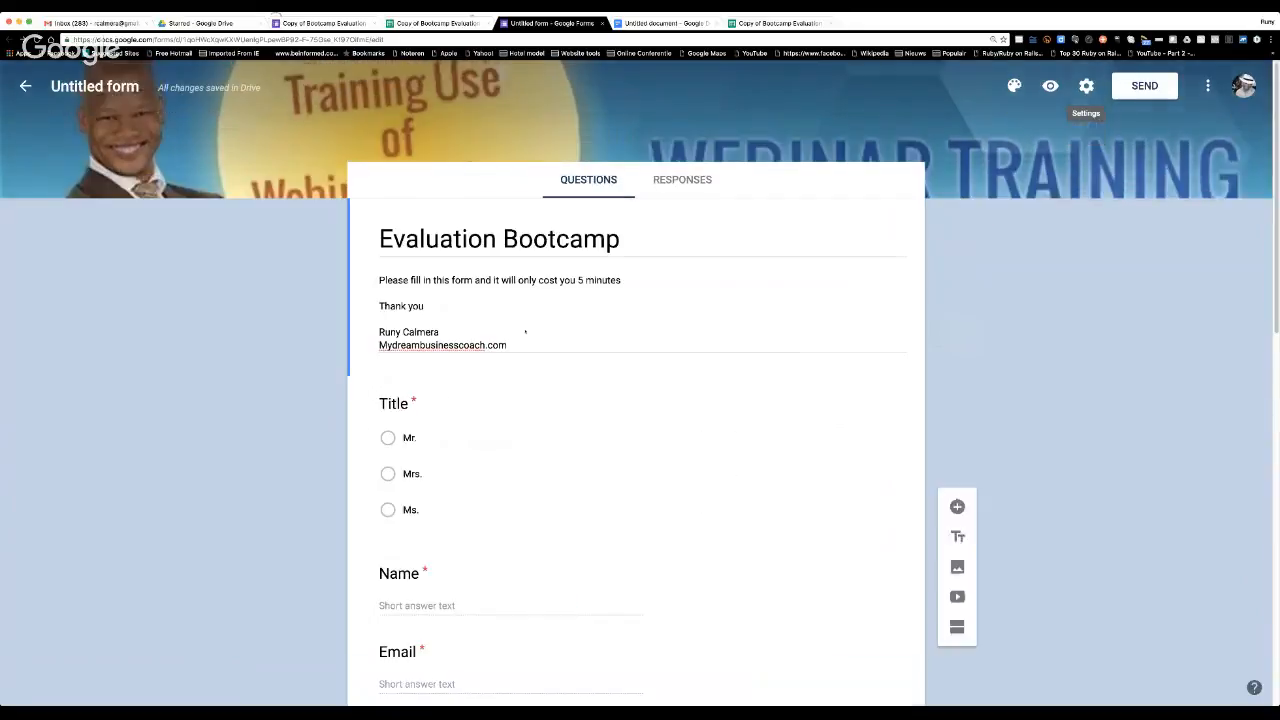
{"action": "scroll", "coordinate": [564, 435], "scroll_direction": "up", "scroll_amount": 5}
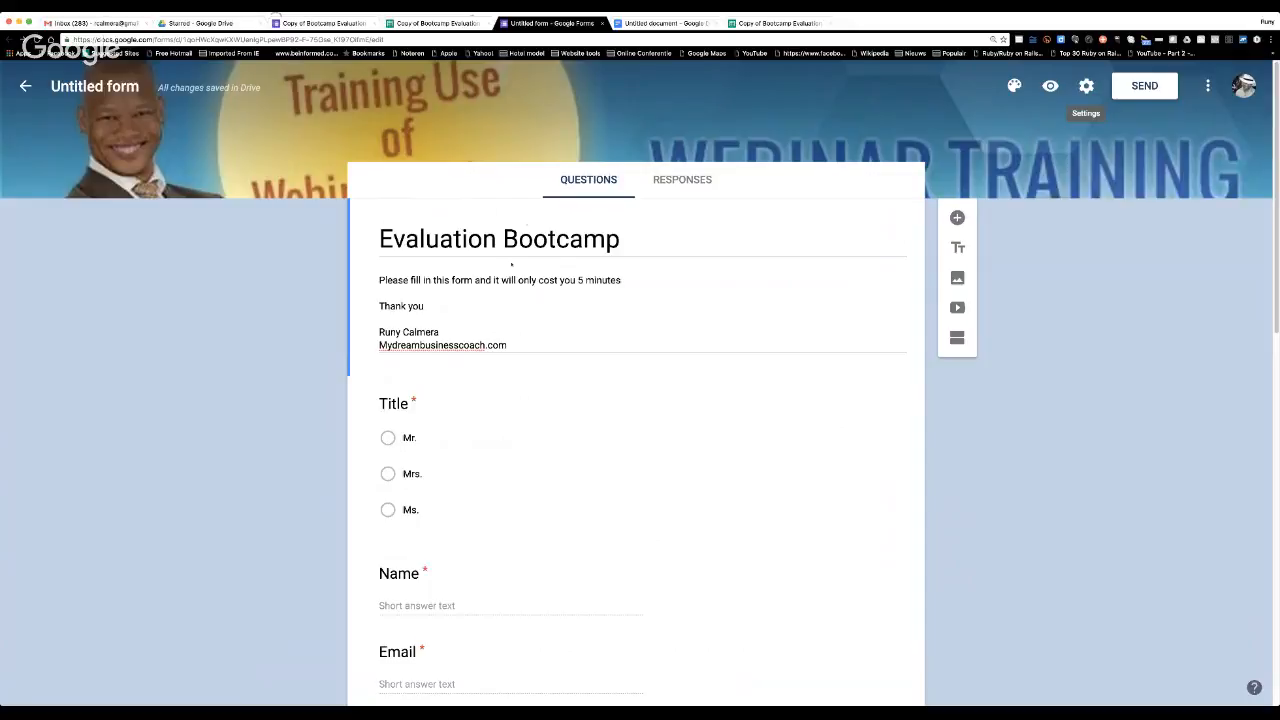
{"action": "scroll", "coordinate": [523, 286], "scroll_direction": "down", "scroll_amount": 8}
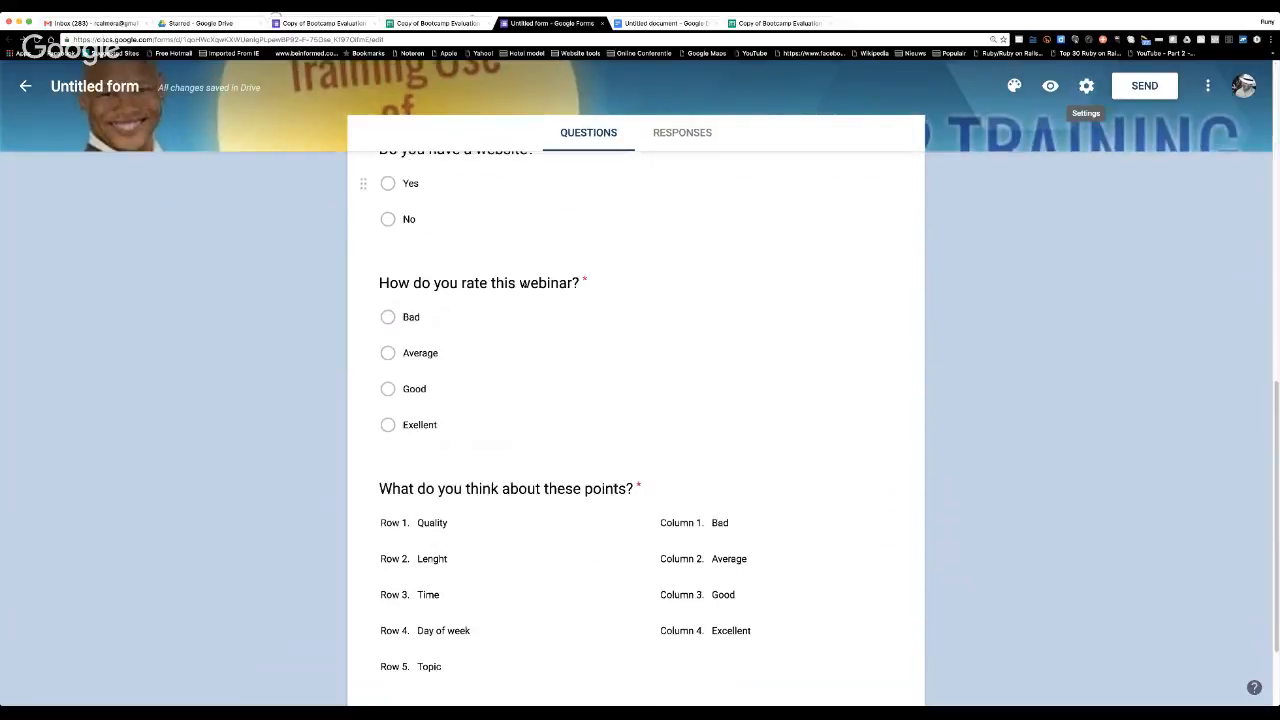
{"action": "scroll", "coordinate": [525, 287], "scroll_direction": "down", "scroll_amount": 2}
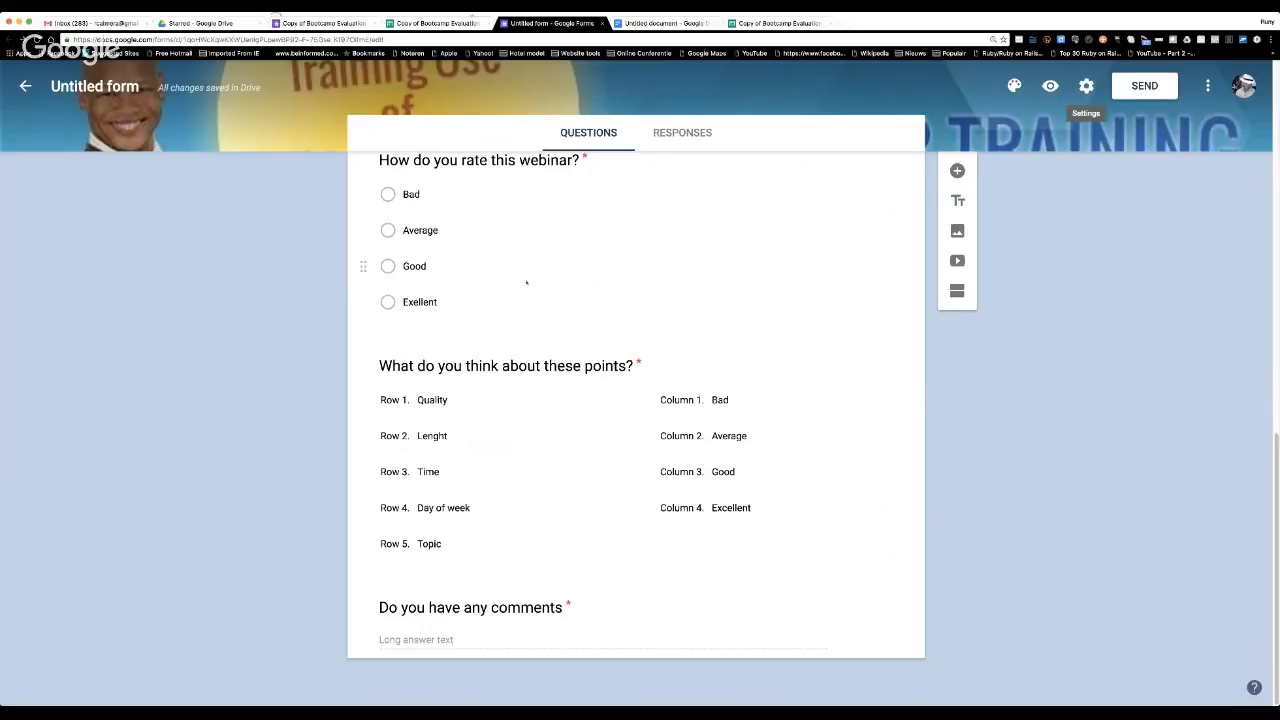
{"action": "scroll", "coordinate": [526, 283], "scroll_direction": "up", "scroll_amount": 8}
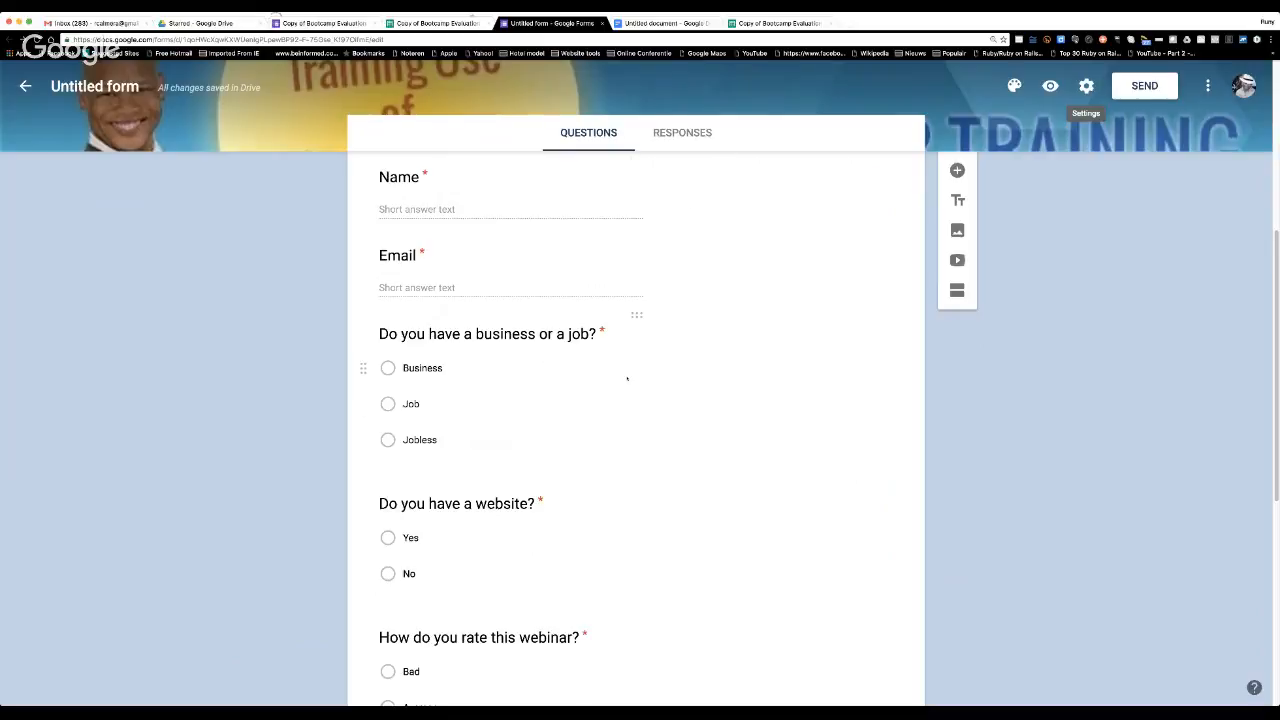
{"action": "scroll", "coordinate": [627, 379], "scroll_direction": "up", "scroll_amount": 5}
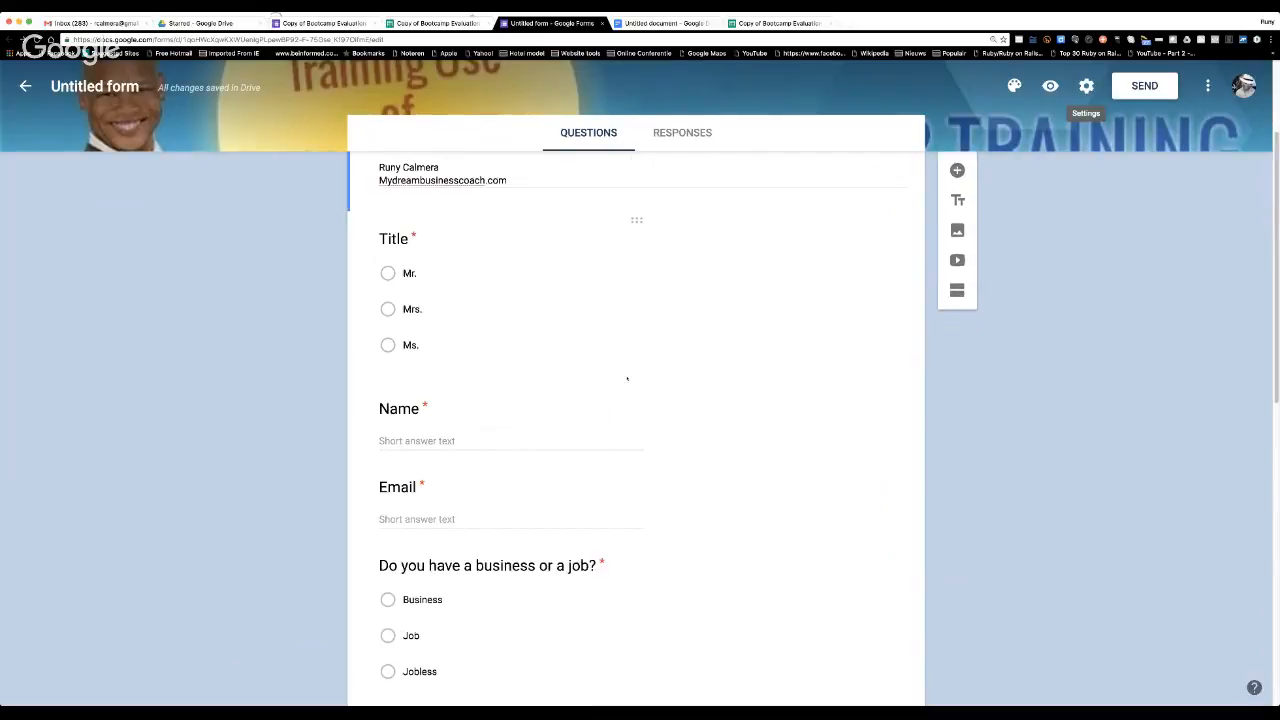
{"action": "scroll", "coordinate": [627, 379], "scroll_direction": "up", "scroll_amount": 2}
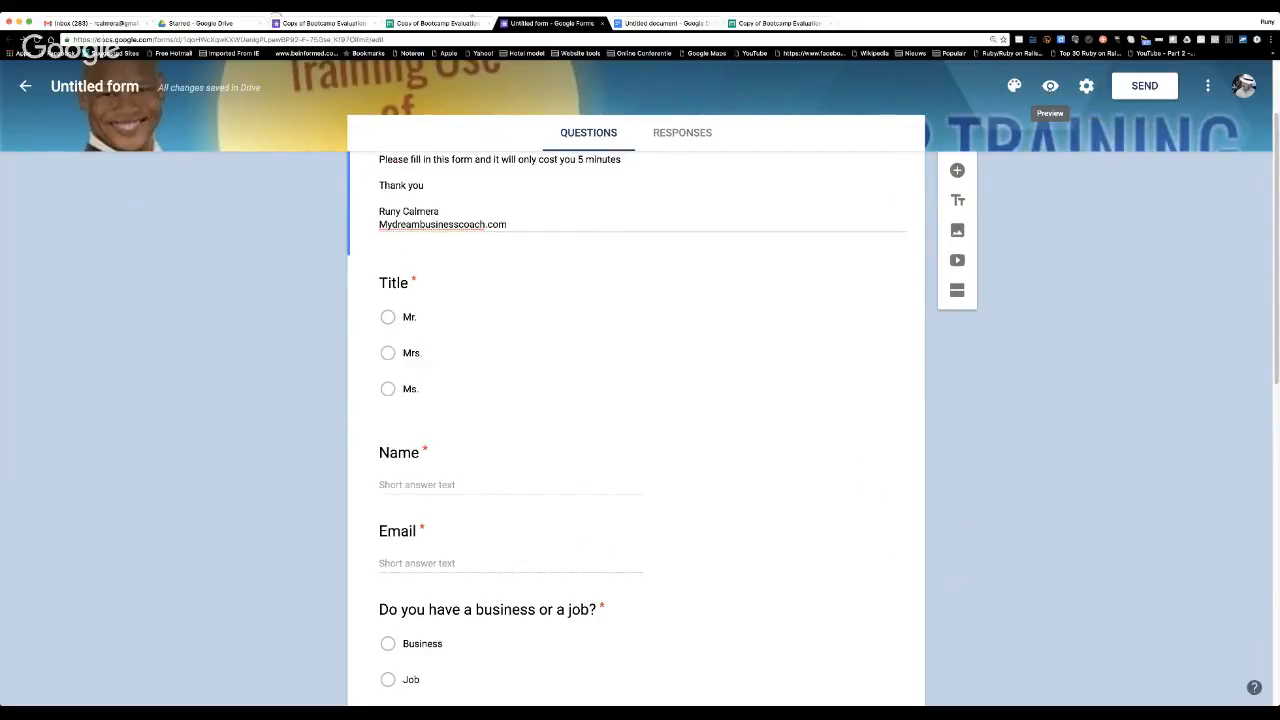
Open the form's preview and examine its header, questions, rating grid and progress bar.
{"action": "left_click", "coordinate": [1050, 87]}
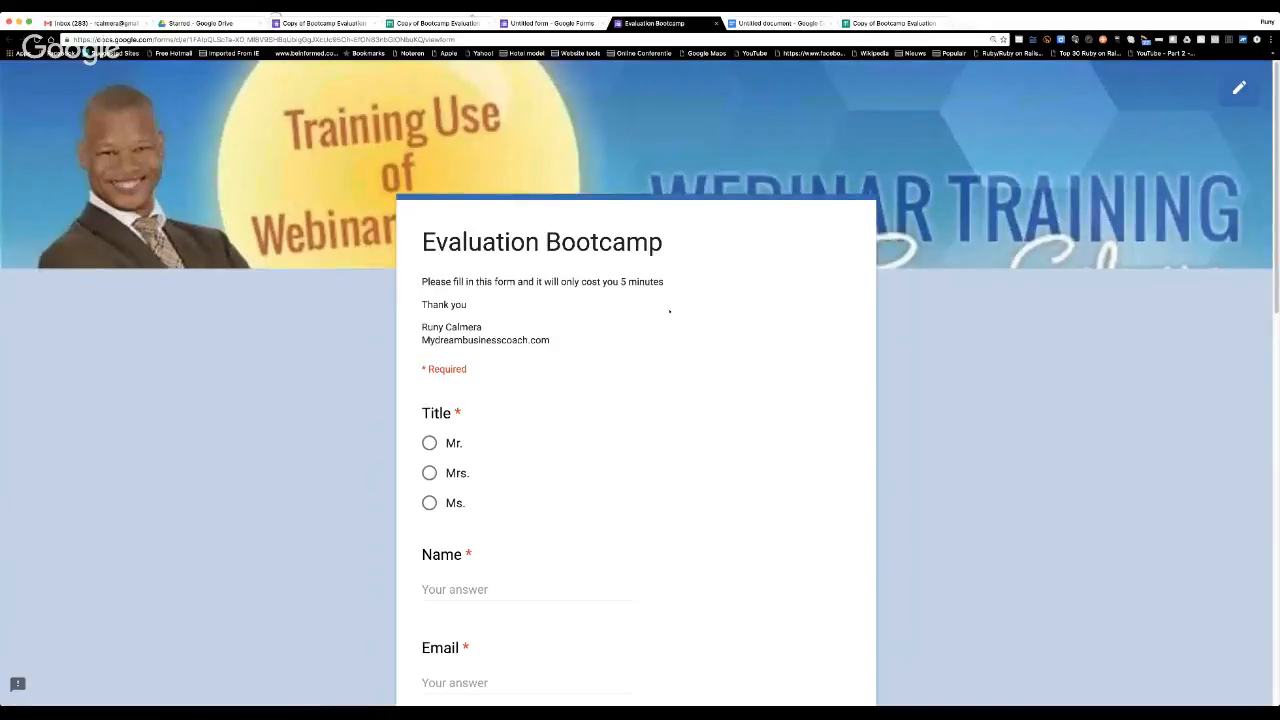
{"action": "scroll", "coordinate": [669, 311], "scroll_direction": "down", "scroll_amount": 5}
{"action": "scroll", "coordinate": [669, 311], "scroll_direction": "down", "scroll_amount": 15}
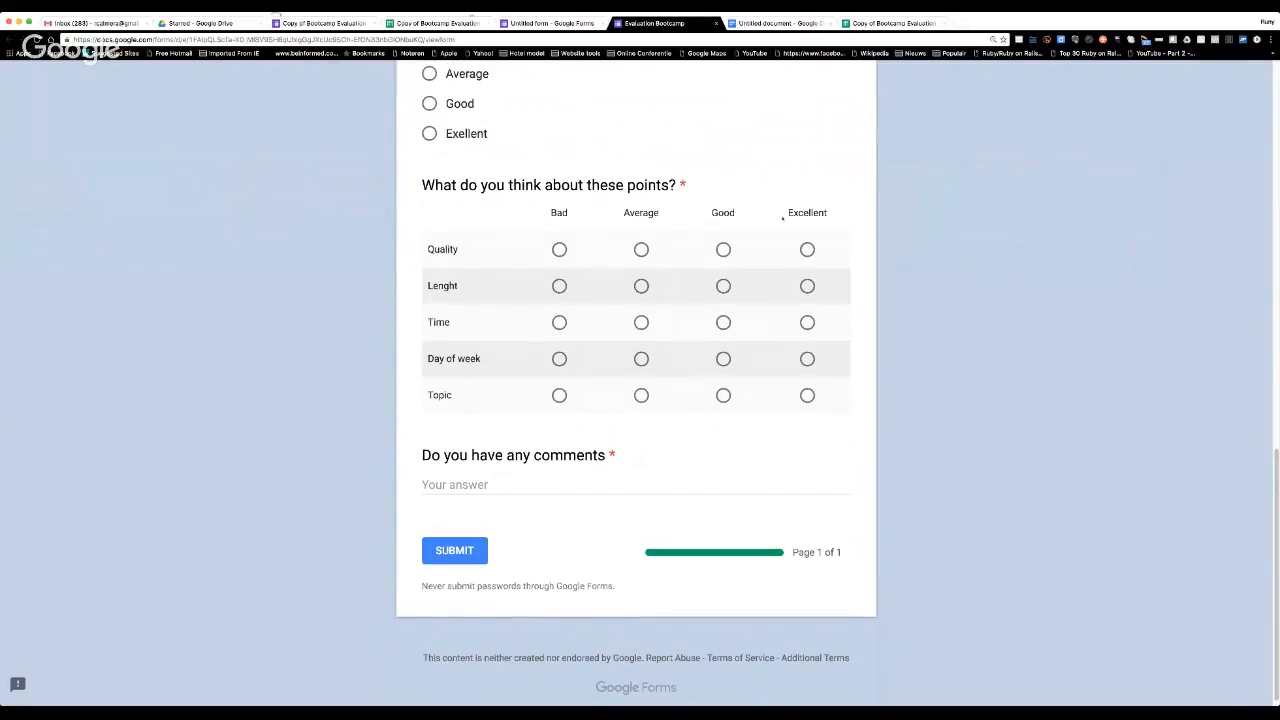
{"action": "scroll", "coordinate": [782, 353], "scroll_direction": "up", "scroll_amount": 15}
{"action": "scroll", "coordinate": [780, 357], "scroll_direction": "up", "scroll_amount": 4}
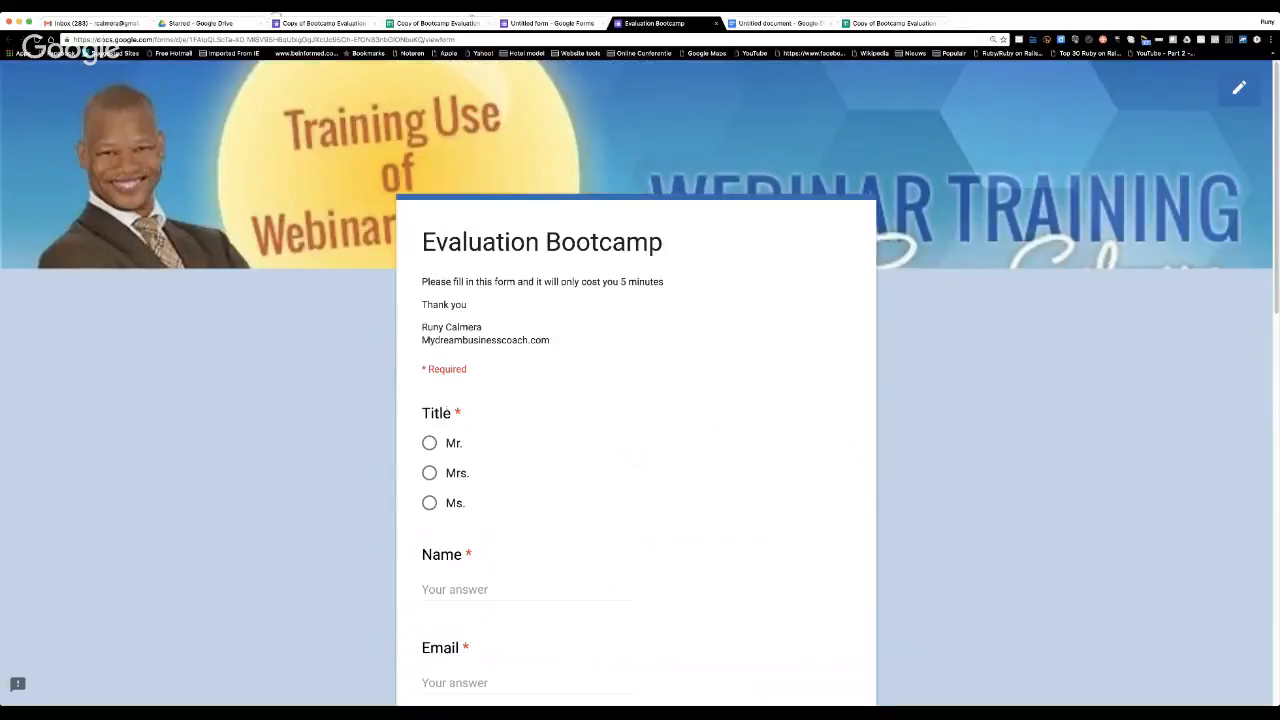
Choose Mr. as the title in the previewed form and fill in the respondent's full name and e-mail address.
{"action": "left_click", "coordinate": [429, 443]}
{"action": "scroll", "coordinate": [523, 491], "scroll_direction": "down", "scroll_amount": 3}
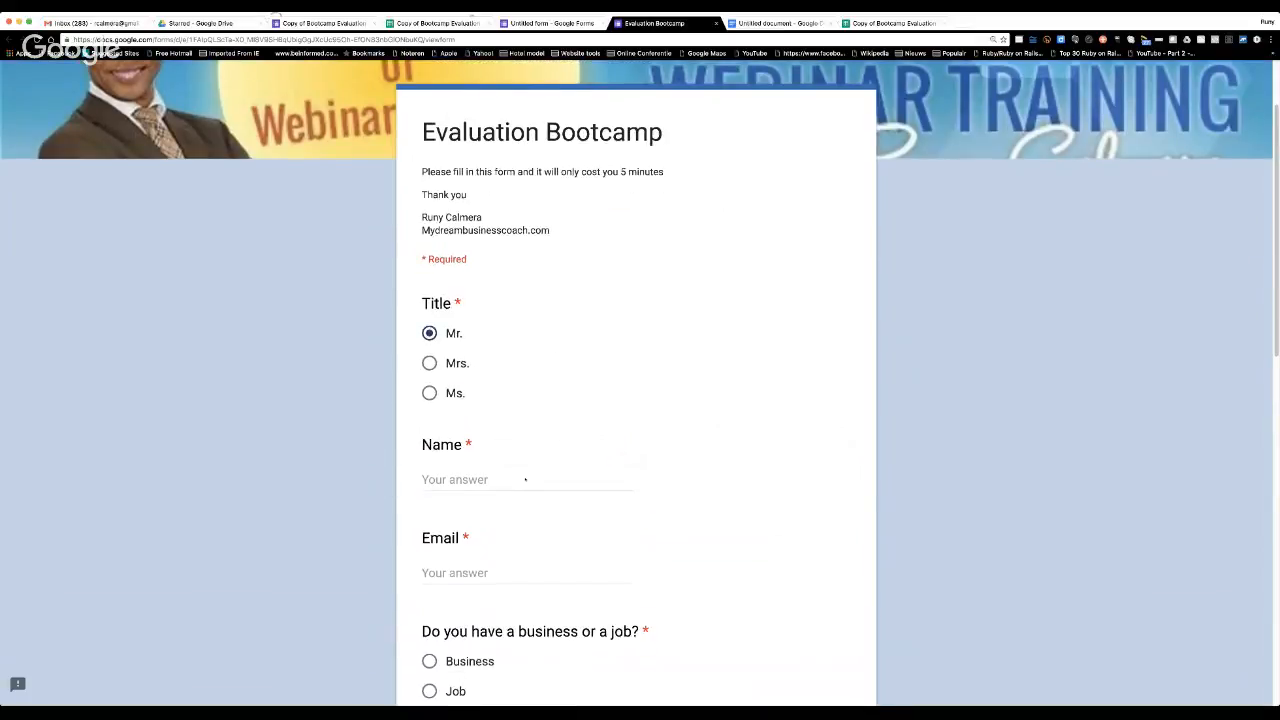
{"action": "left_click", "coordinate": [527, 466]}
{"action": "type", "text": "Runy "}
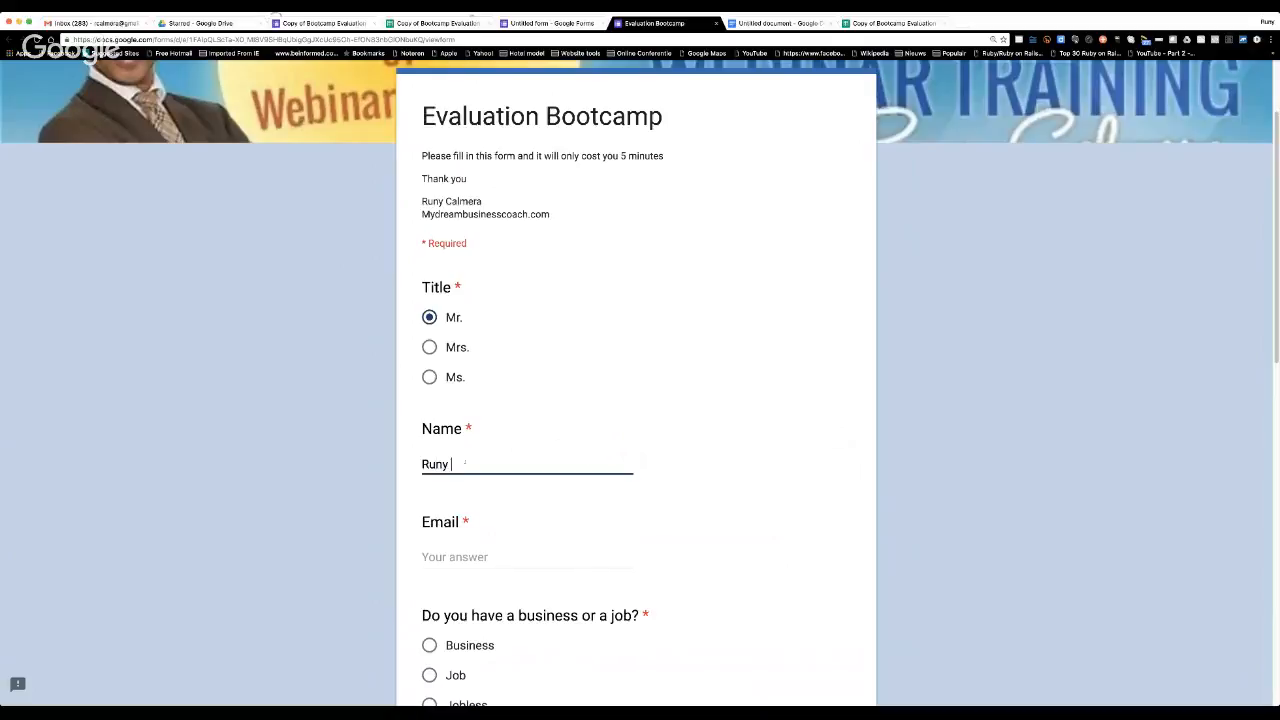
{"action": "type", "text": "Calmera"}
{"action": "left_click", "coordinate": [456, 558]}
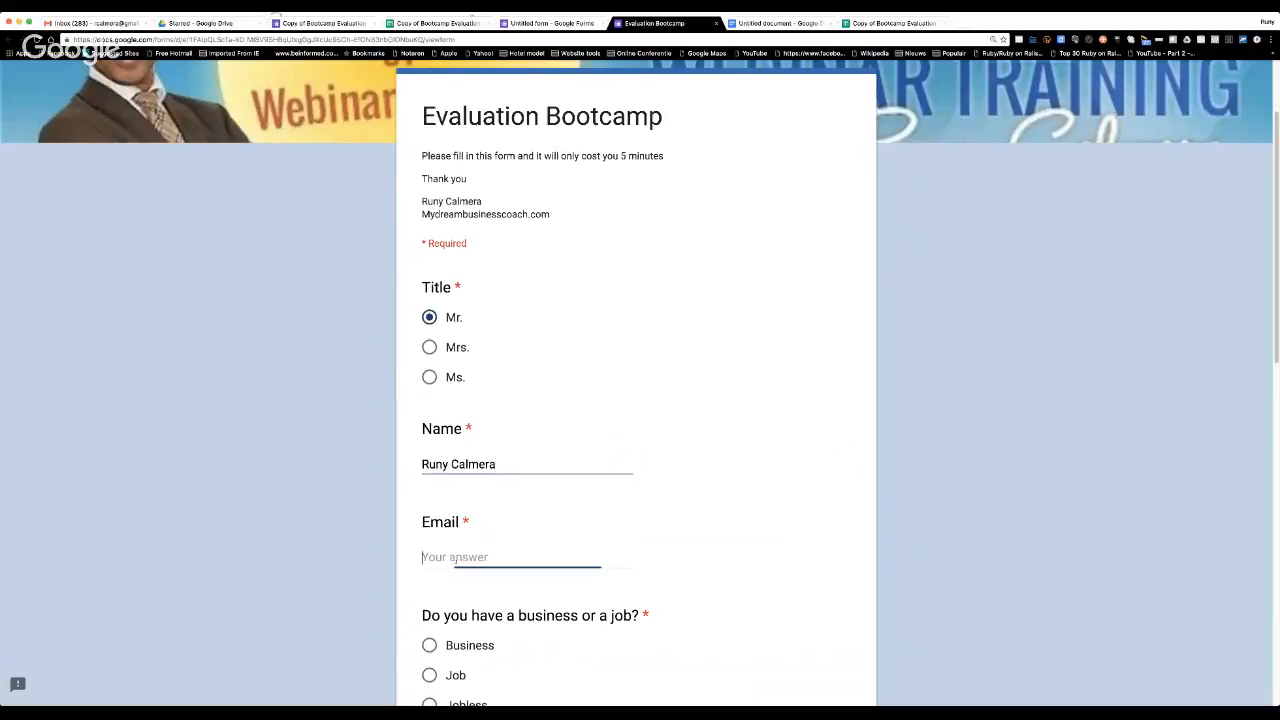
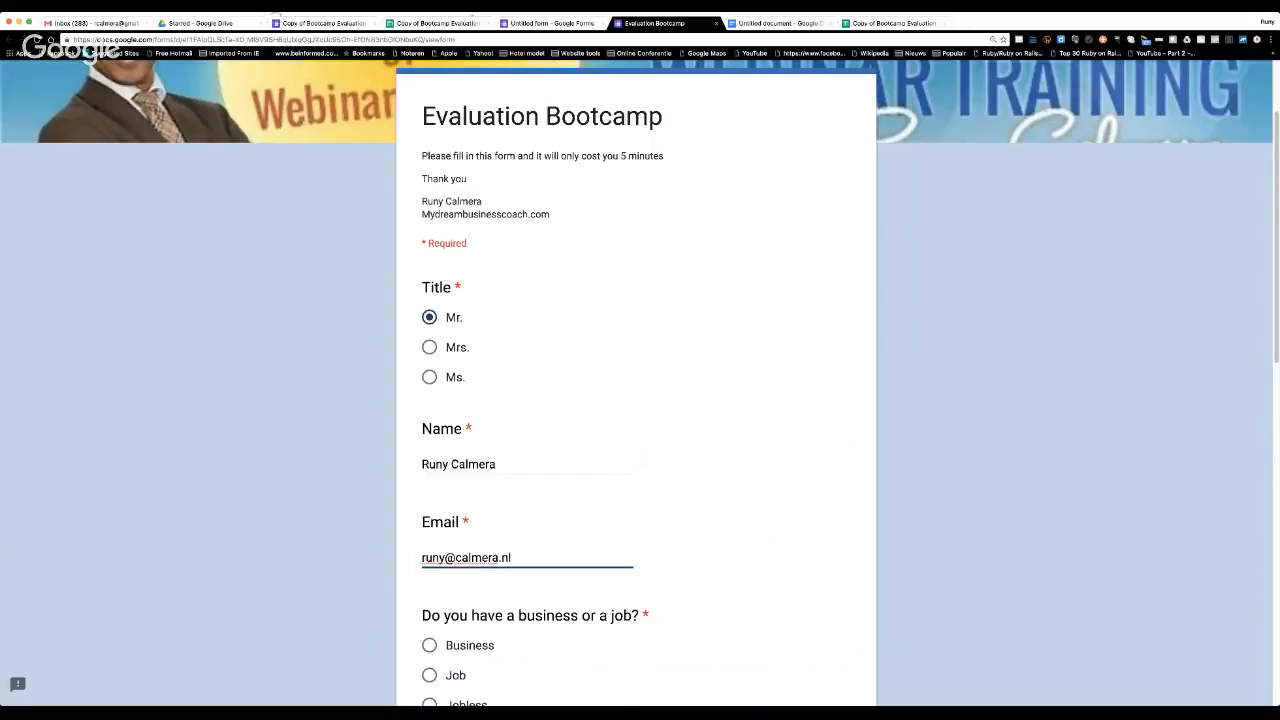
Answer Business for the business or job question, Yes for having a website, and Good for the webinar rating.
{"action": "scroll", "coordinate": [636, 400], "scroll_direction": "down", "scroll_amount": 2}
{"action": "left_click", "coordinate": [429, 433]}
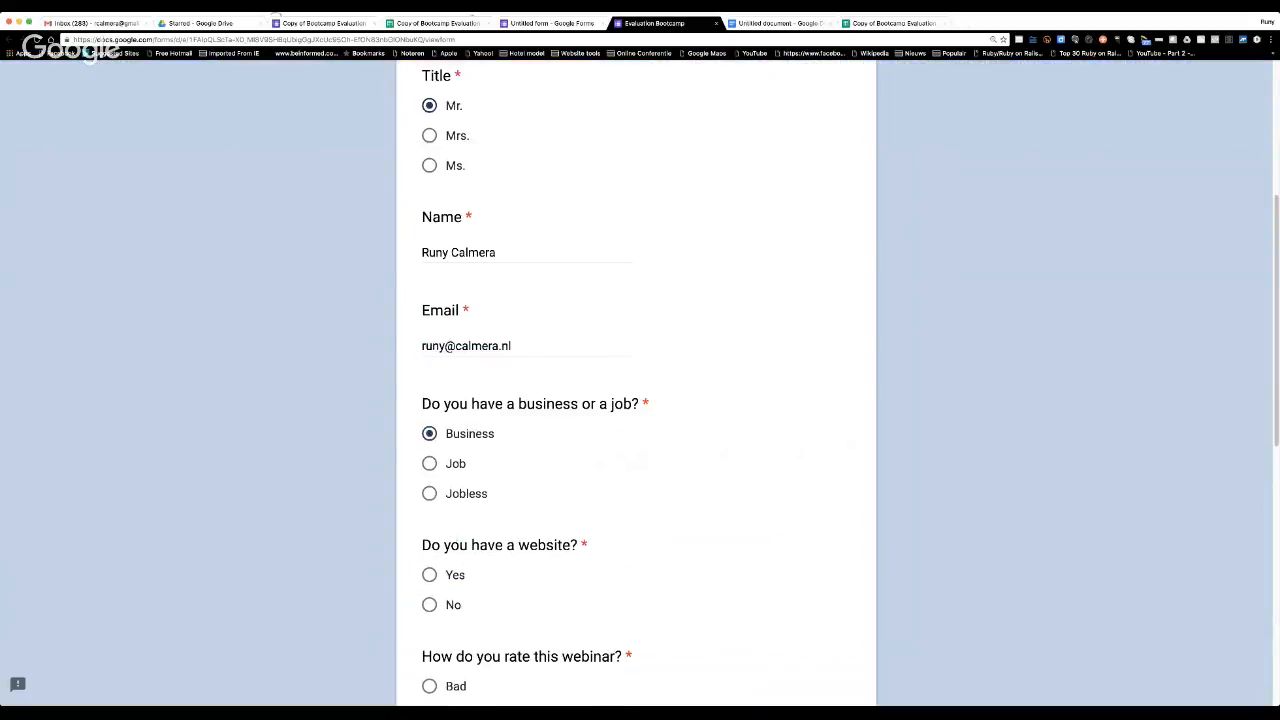
{"action": "scroll", "coordinate": [460, 535], "scroll_direction": "down", "scroll_amount": 1}
{"action": "left_click", "coordinate": [429, 498]}
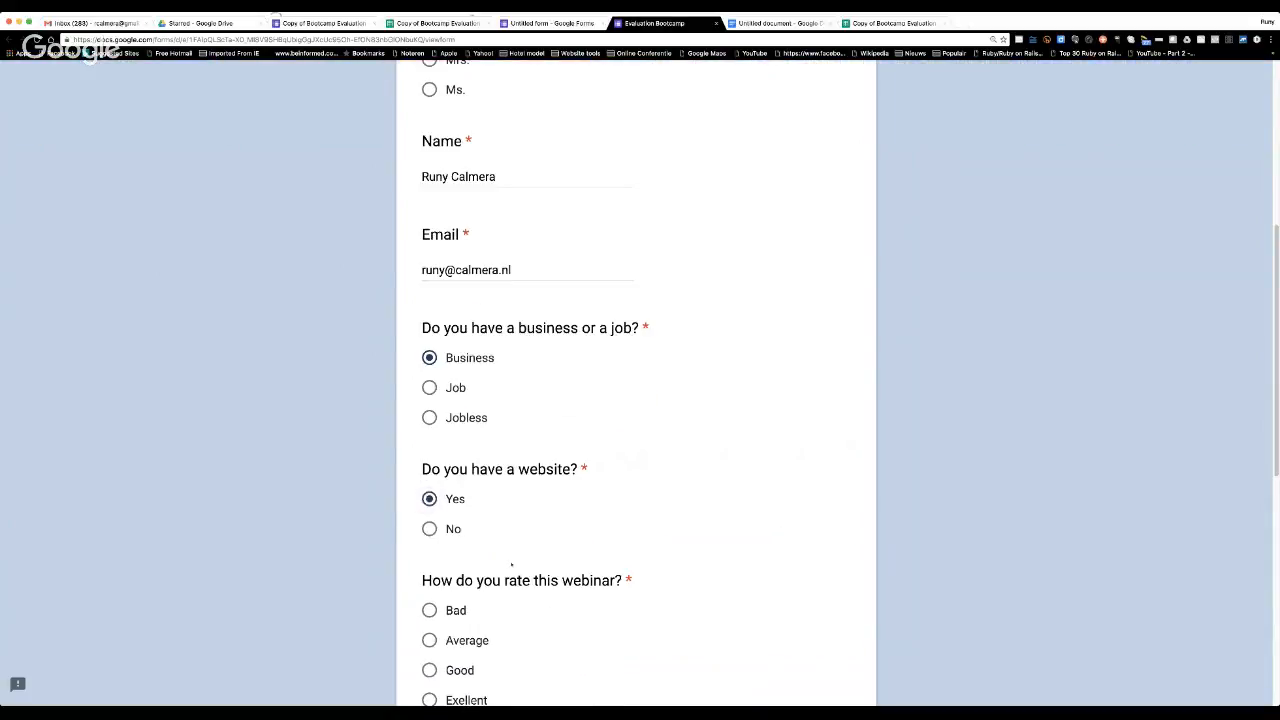
{"action": "scroll", "coordinate": [636, 400], "scroll_direction": "down", "scroll_amount": 1}
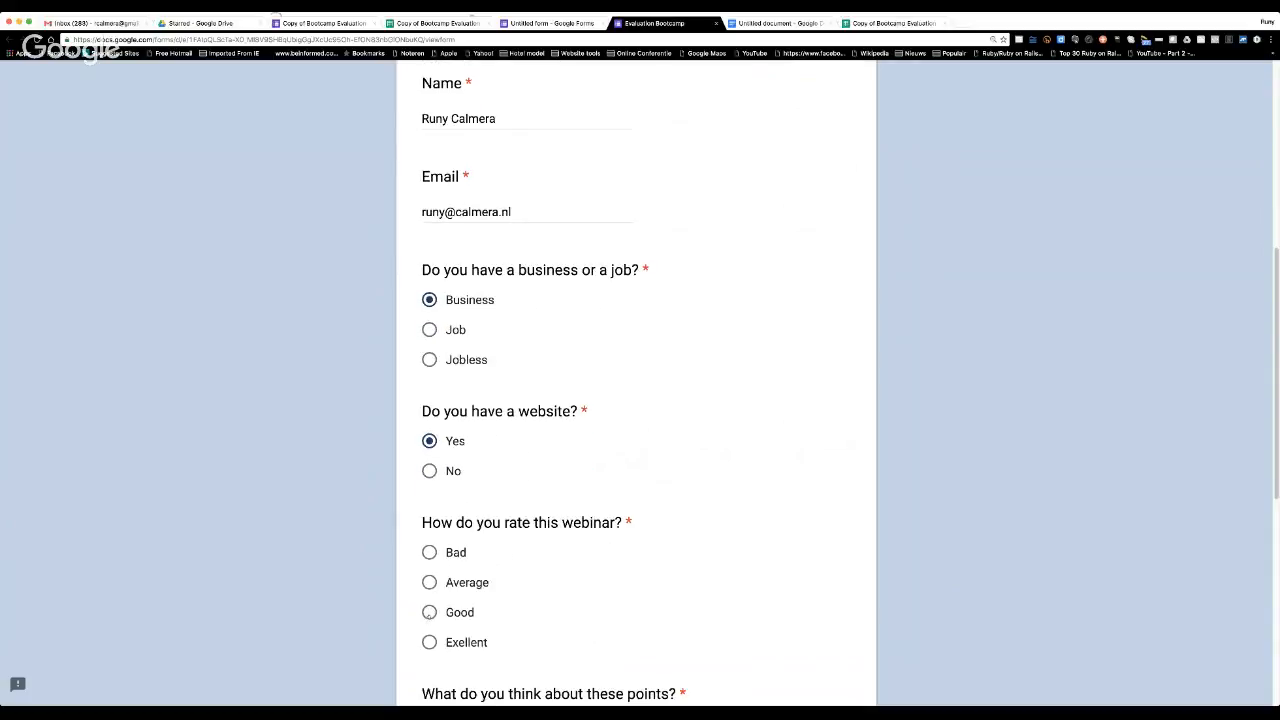
{"action": "left_click", "coordinate": [429, 612]}
Rate Quality, Lenght, Day of week and Topic as Good and Time as Excellent in the points grid.
{"action": "scroll", "coordinate": [561, 570], "scroll_direction": "down", "scroll_amount": 3}
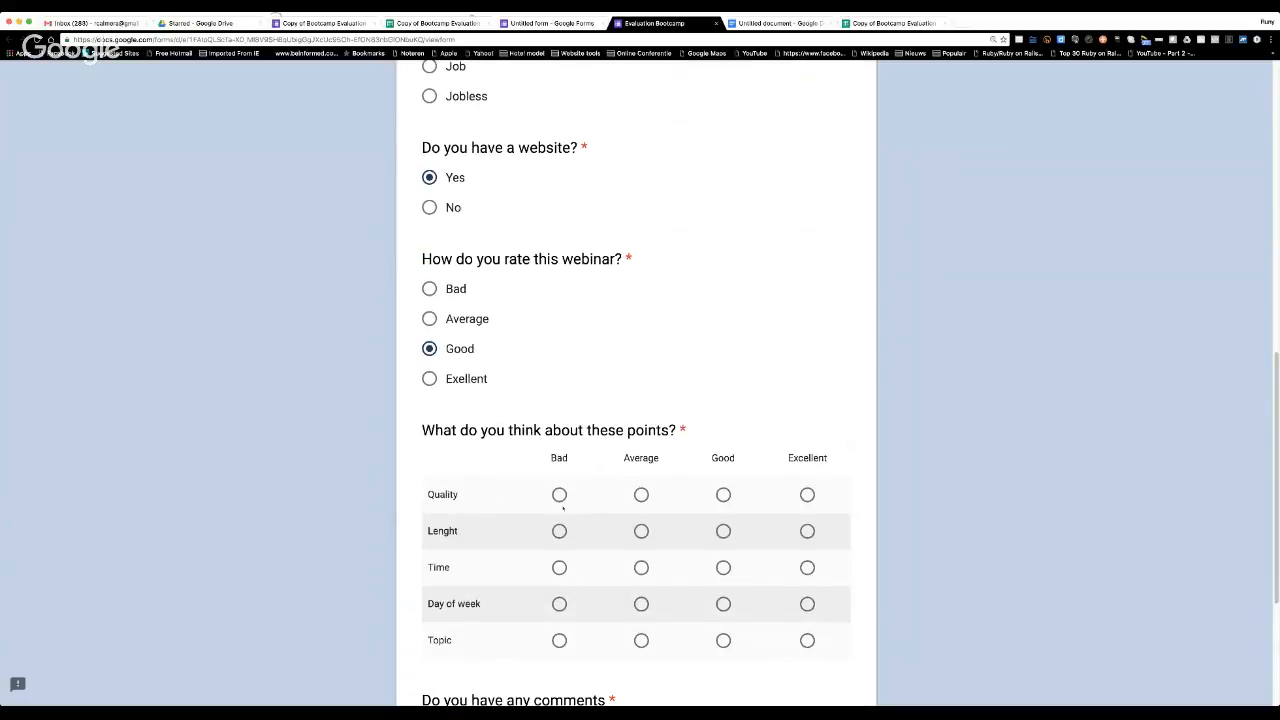
{"action": "left_click", "coordinate": [723, 495]}
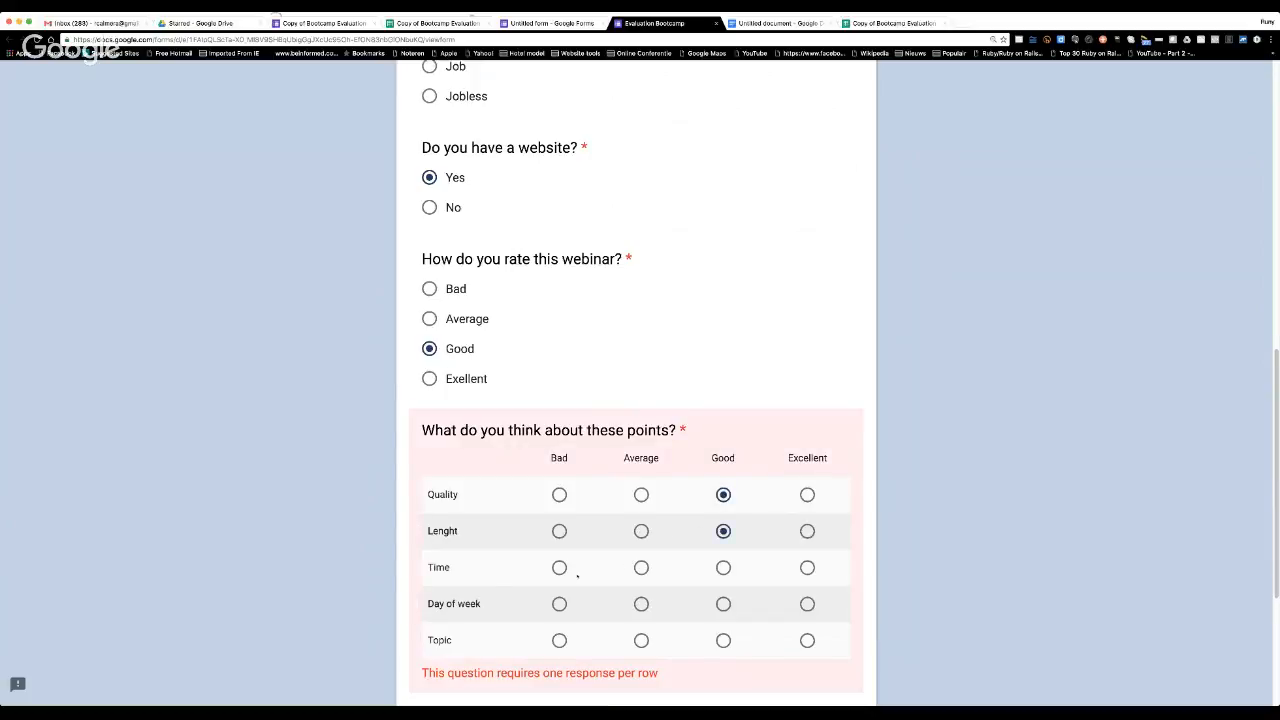
{"action": "left_click", "coordinate": [805, 568]}
{"action": "left_click", "coordinate": [718, 606]}
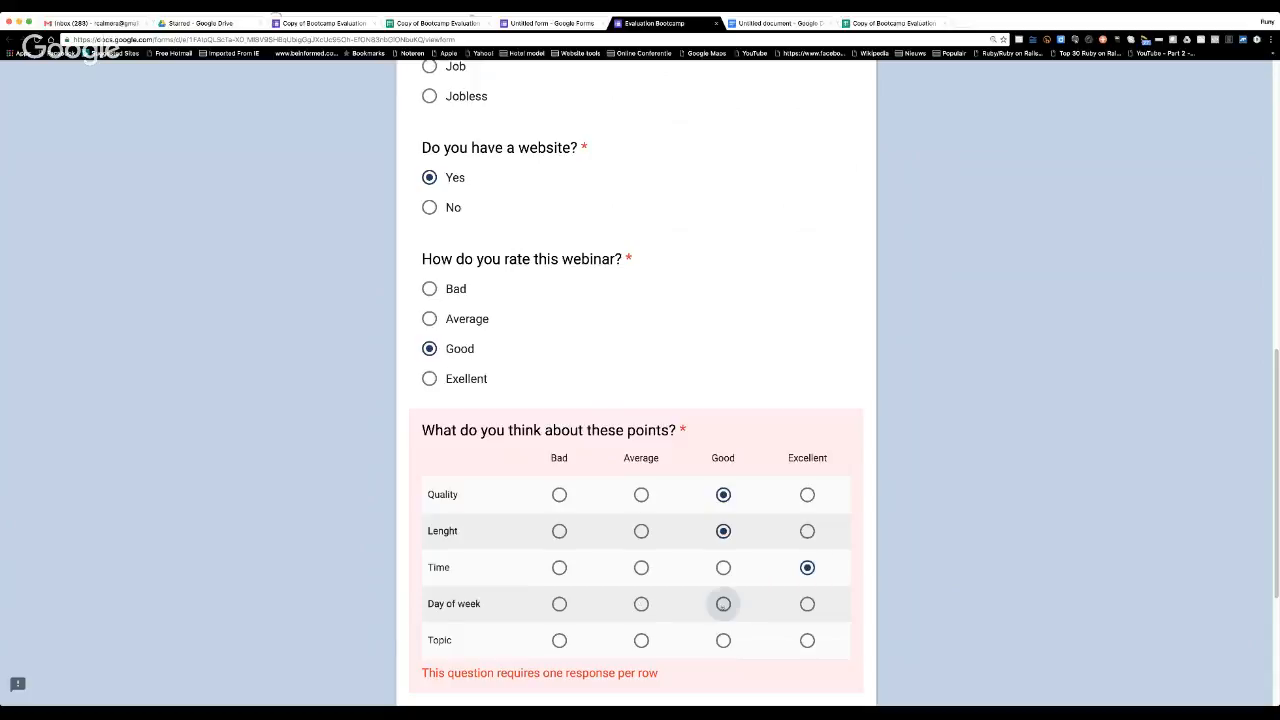
{"action": "left_click", "coordinate": [723, 640]}
Answer the comments question with "Yes keep giving us these Free monthly webinars. Thanks" and submit the form.
{"action": "scroll", "coordinate": [501, 557], "scroll_direction": "down", "scroll_amount": 3}
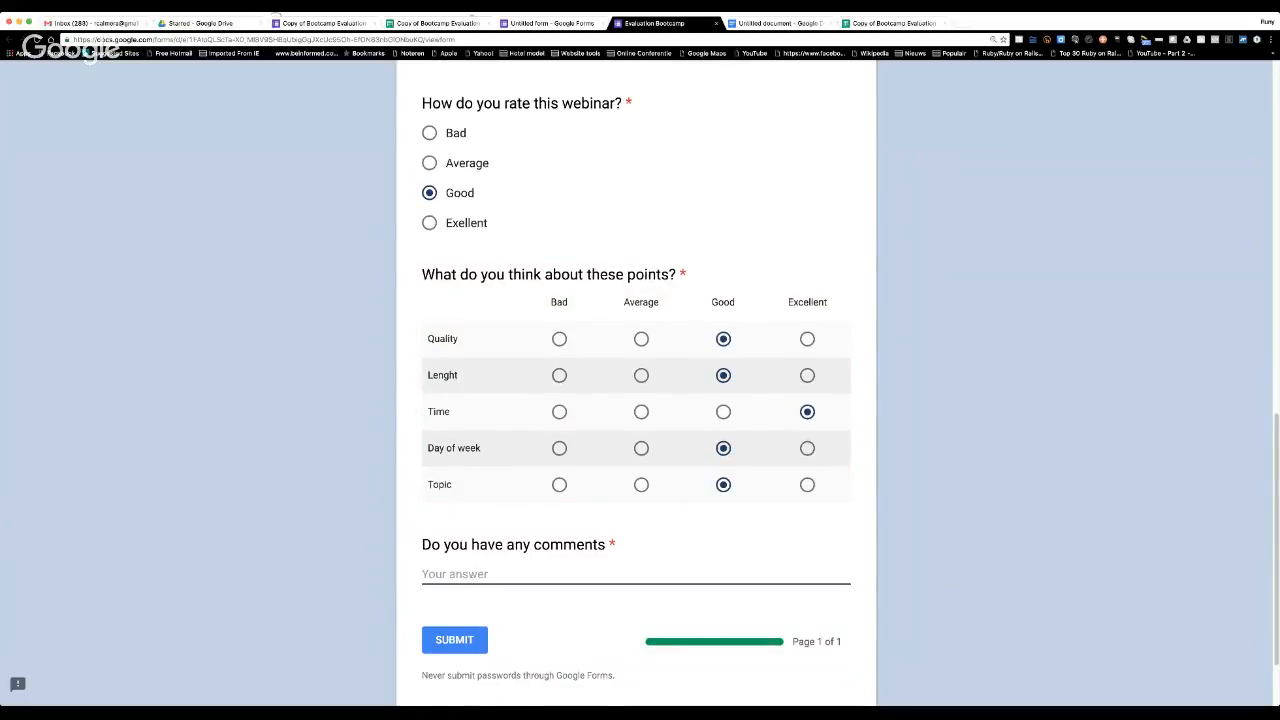
{"action": "type", "text": "Yes keep "}
{"action": "type", "text": "gving"}
{"action": "key", "text": "BackSpace"}
{"action": "key", "text": "BackSpace"}
{"action": "key", "text": "BackSpace"}
{"action": "key", "text": "BackSpace"}
{"action": "type", "text": "iv"}
{"action": "key", "text": "BackSpace"}
{"action": "key", "text": "BackSpace"}
{"action": "type", "text": "v"}
{"action": "key", "text": "BackSpace"}
{"action": "type", "text": "iving us these"}
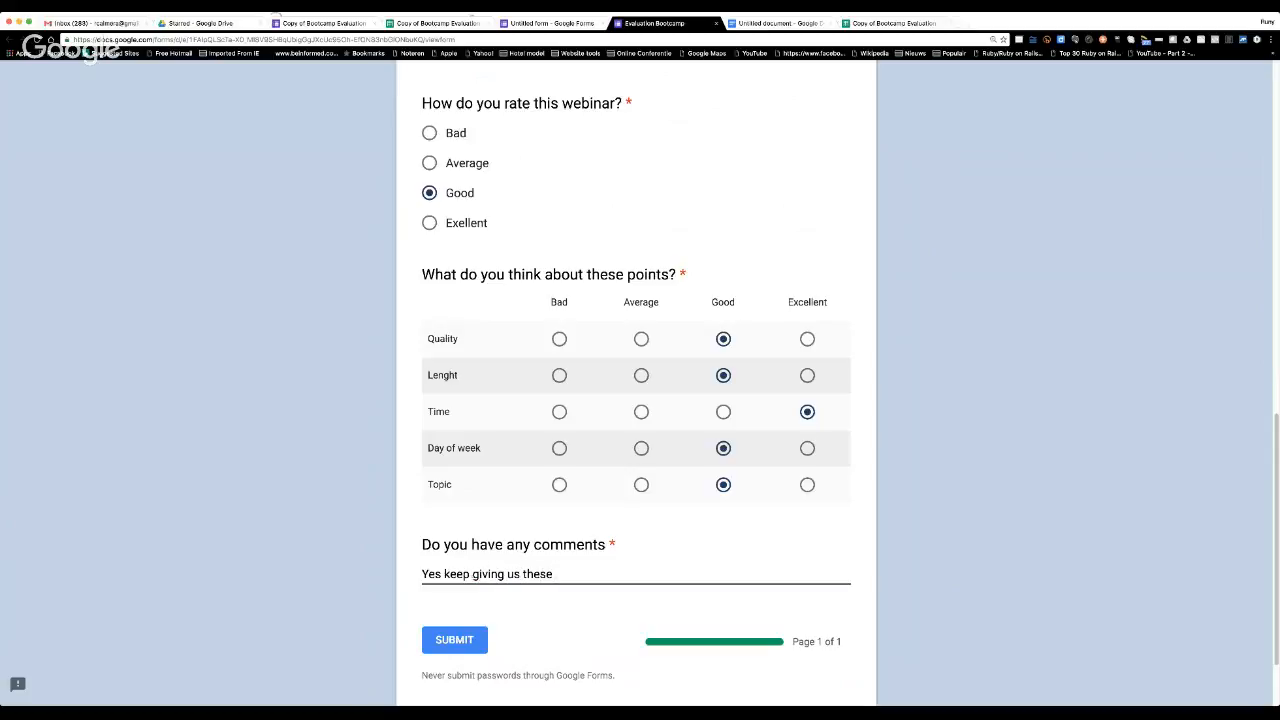
{"action": "type", "text": " Free monthly webinars. Thanks"}
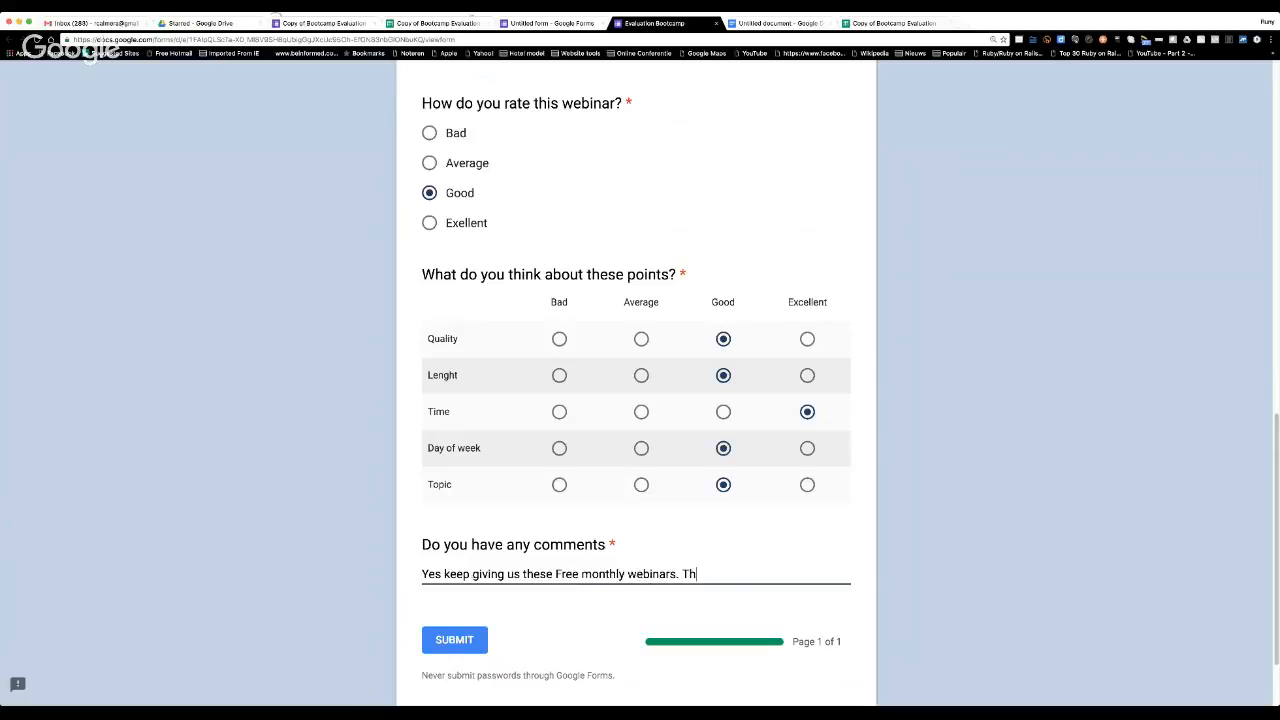
{"action": "left_click", "coordinate": [454, 642]}
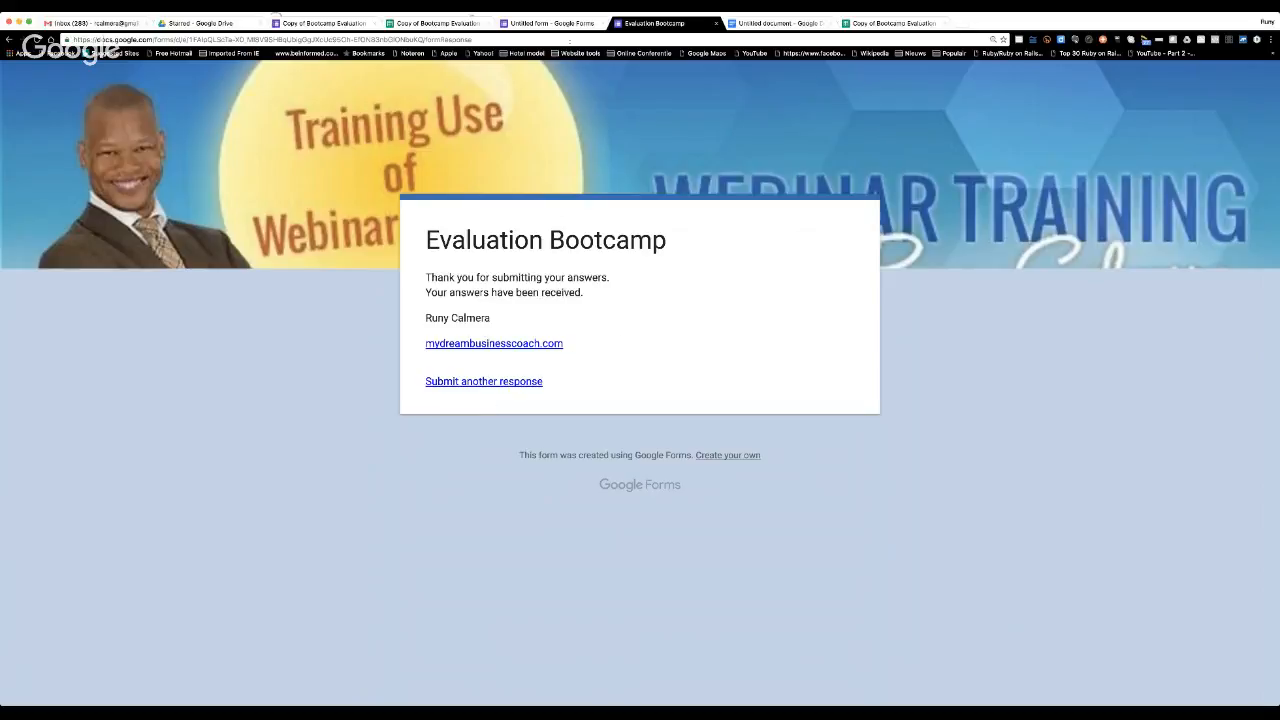
Return to the form editor, open its responses, and compare the summary with the individual response view.
{"action": "left_click", "coordinate": [550, 22]}
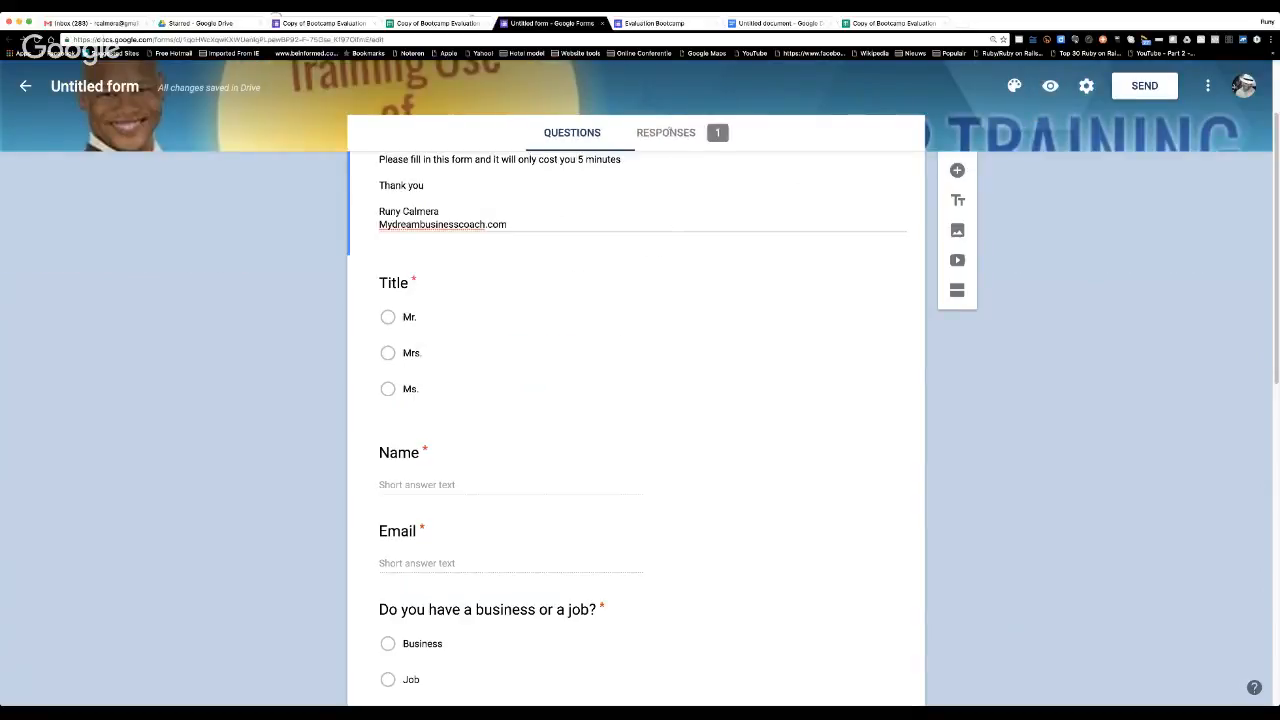
{"action": "left_click", "coordinate": [666, 132]}
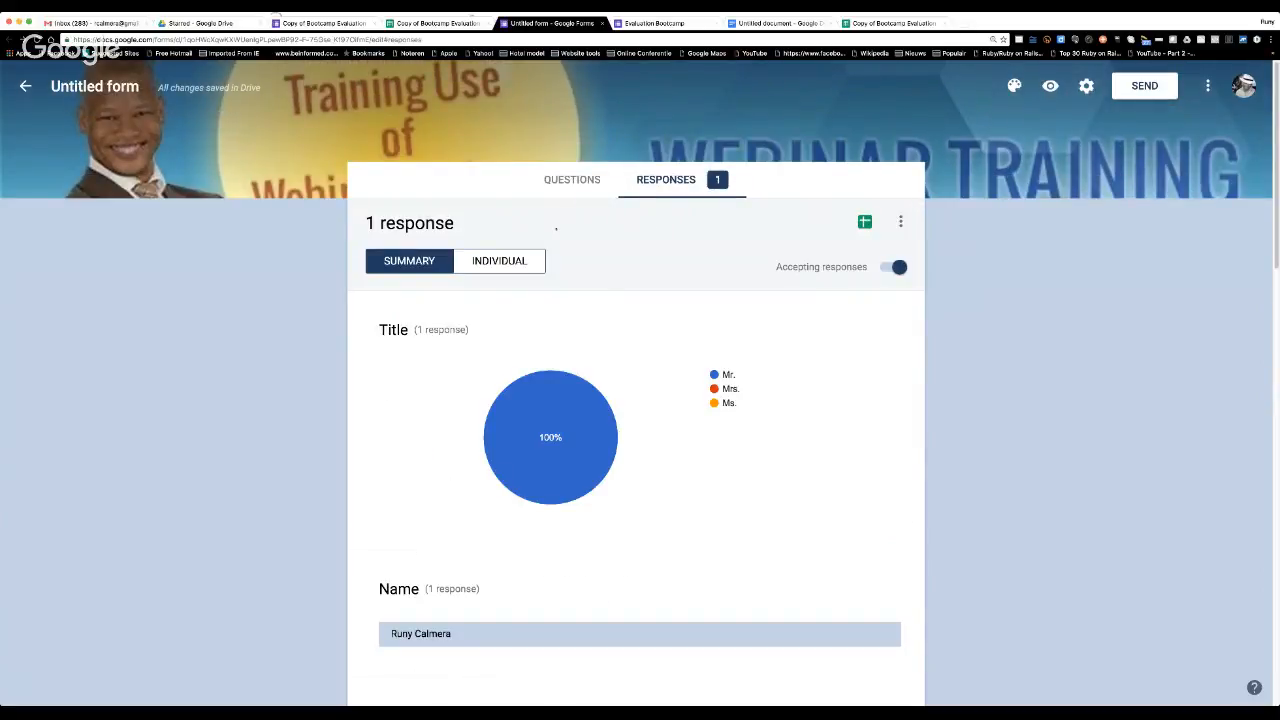
{"action": "scroll", "coordinate": [556, 228], "scroll_direction": "down", "scroll_amount": 2}
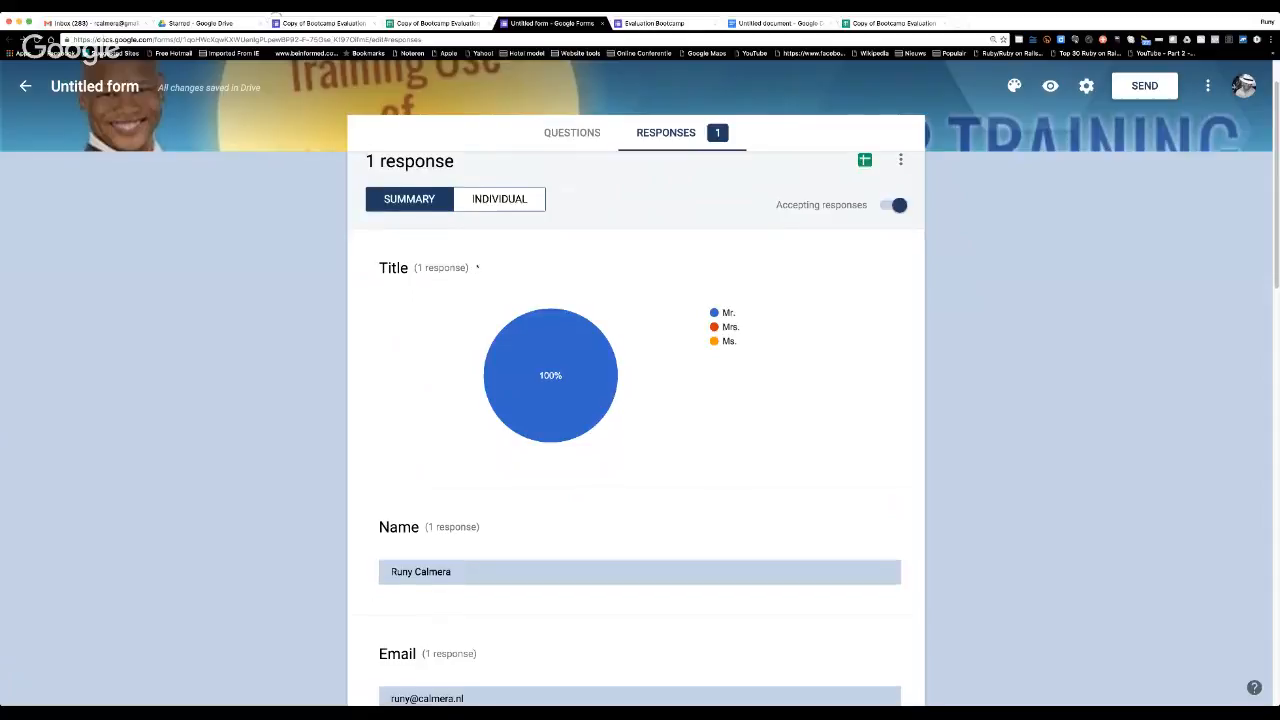
{"action": "scroll", "coordinate": [477, 267], "scroll_direction": "down", "scroll_amount": 1}
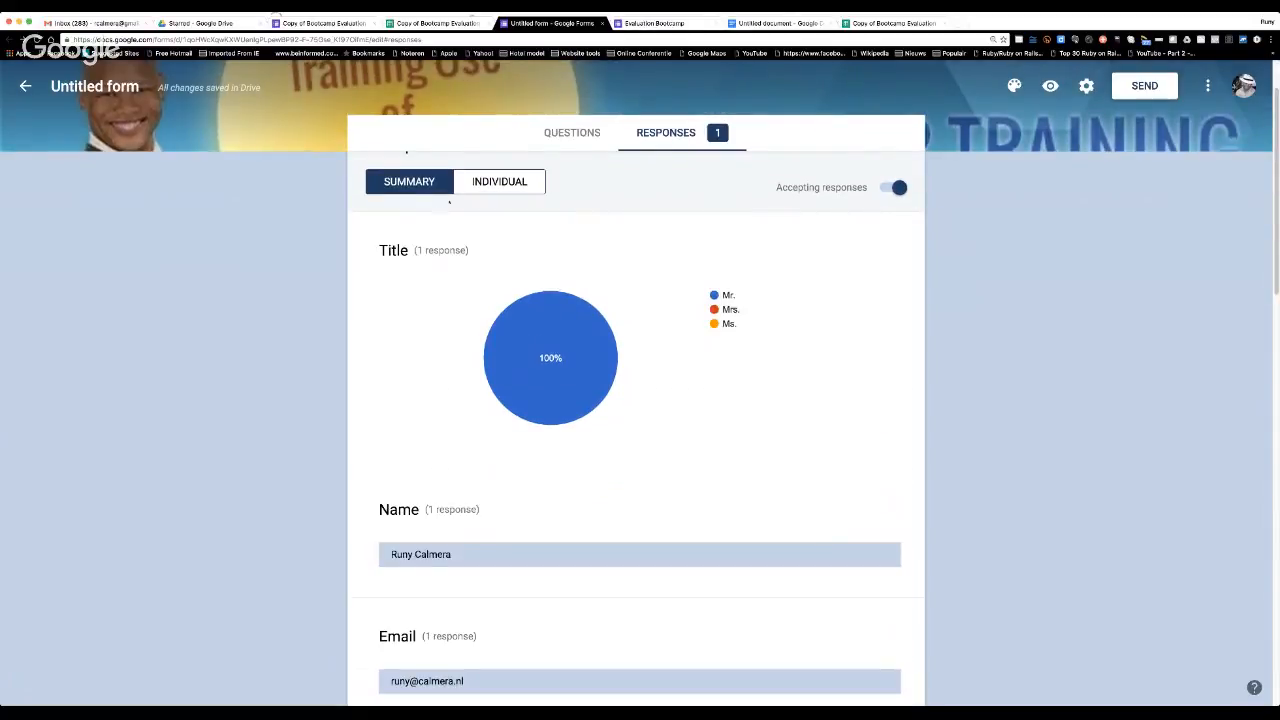
{"action": "left_click", "coordinate": [499, 181]}
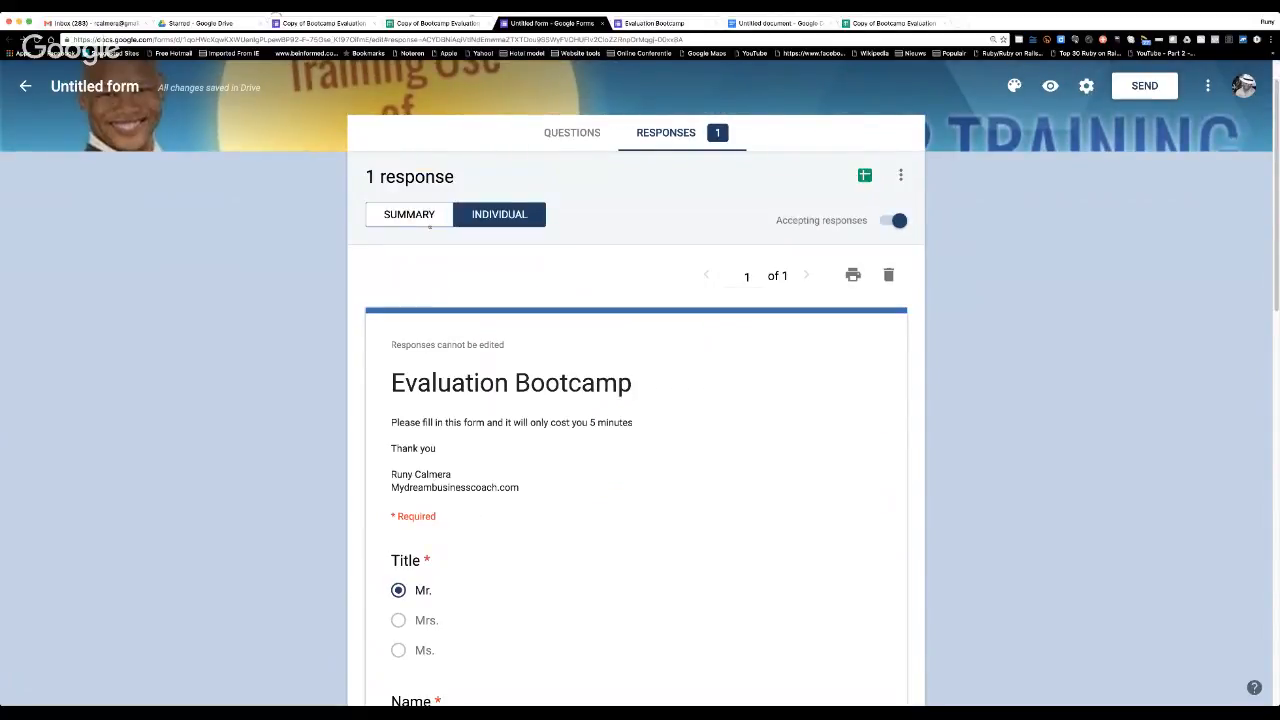
{"action": "left_click", "coordinate": [406, 211]}
Review the response summary's charts and answers for every question, from the title down to the comments.
{"action": "scroll", "coordinate": [463, 237], "scroll_direction": "down", "scroll_amount": 2}
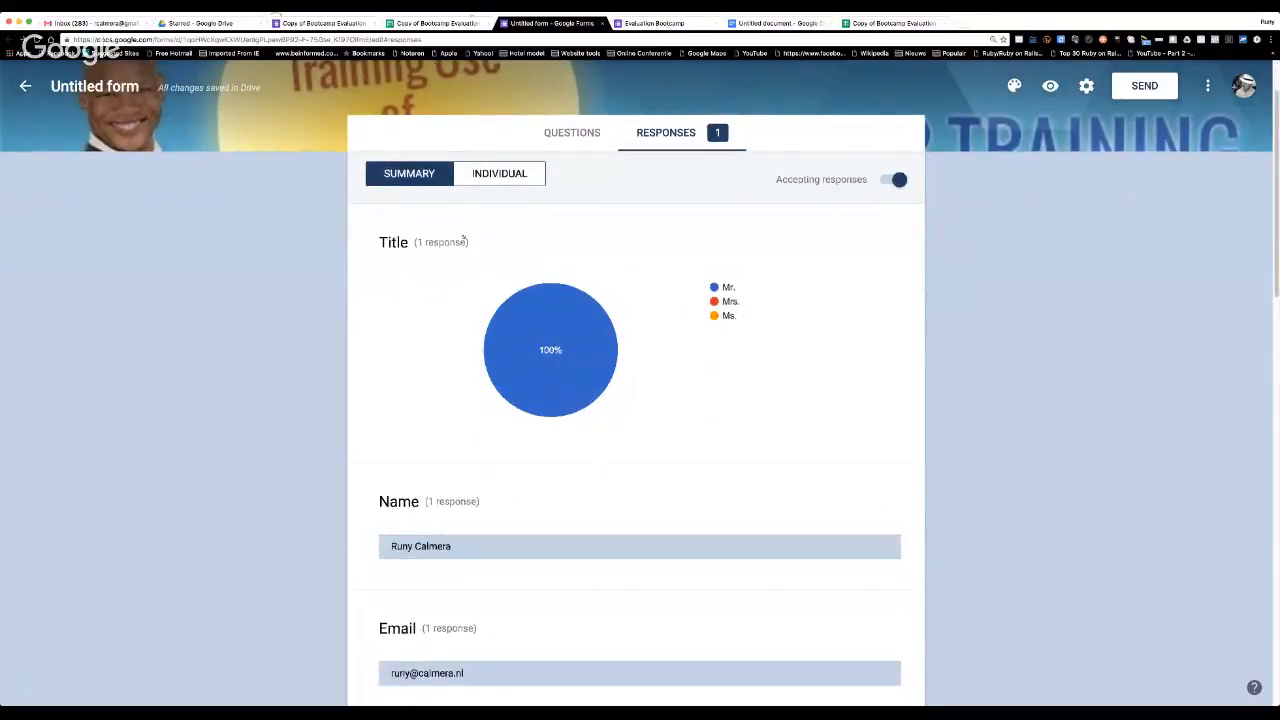
{"action": "scroll", "coordinate": [463, 237], "scroll_direction": "down", "scroll_amount": 2}
{"action": "scroll", "coordinate": [463, 237], "scroll_direction": "down", "scroll_amount": 5}
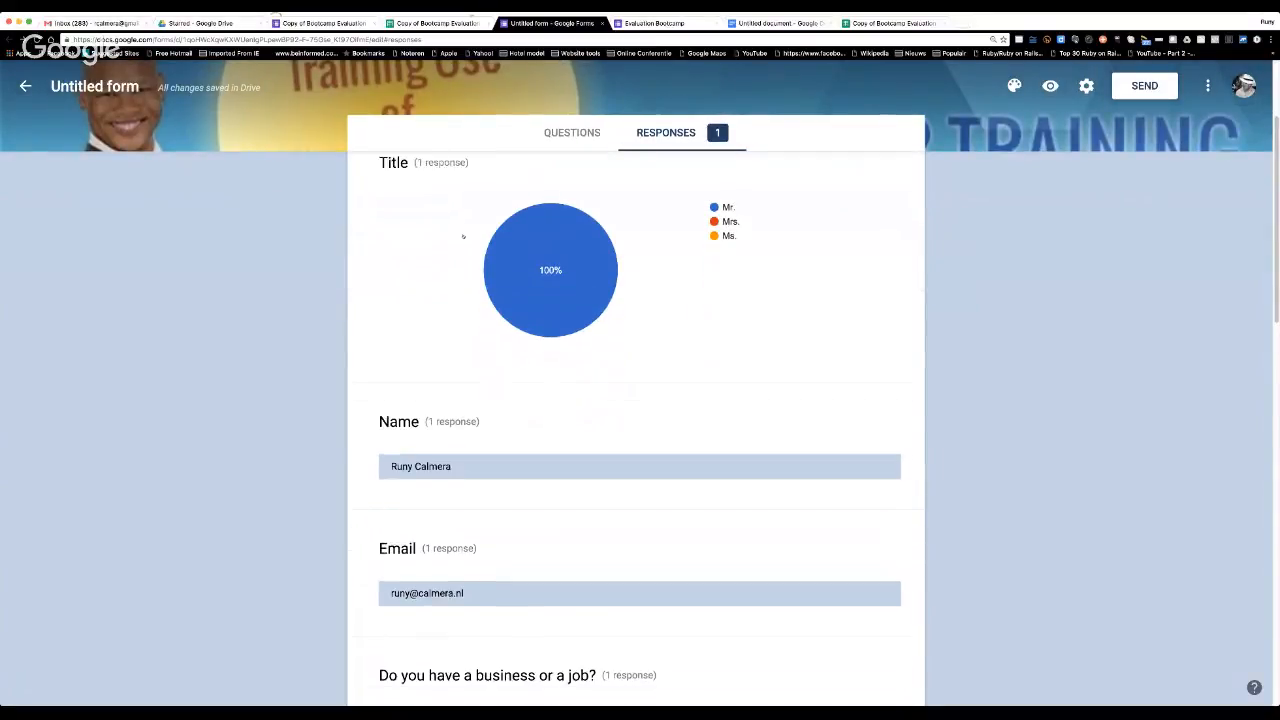
{"action": "scroll", "coordinate": [463, 233], "scroll_direction": "down", "scroll_amount": 12}
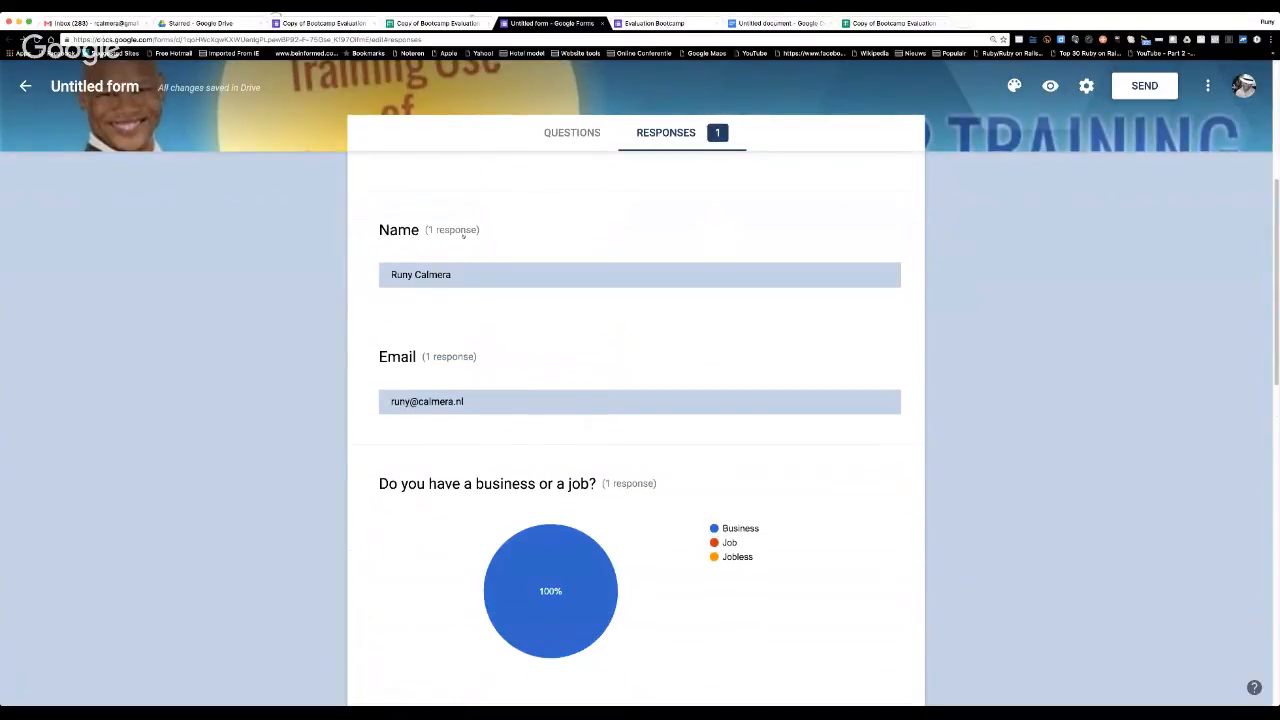
{"action": "scroll", "coordinate": [463, 236], "scroll_direction": "down", "scroll_amount": 4}
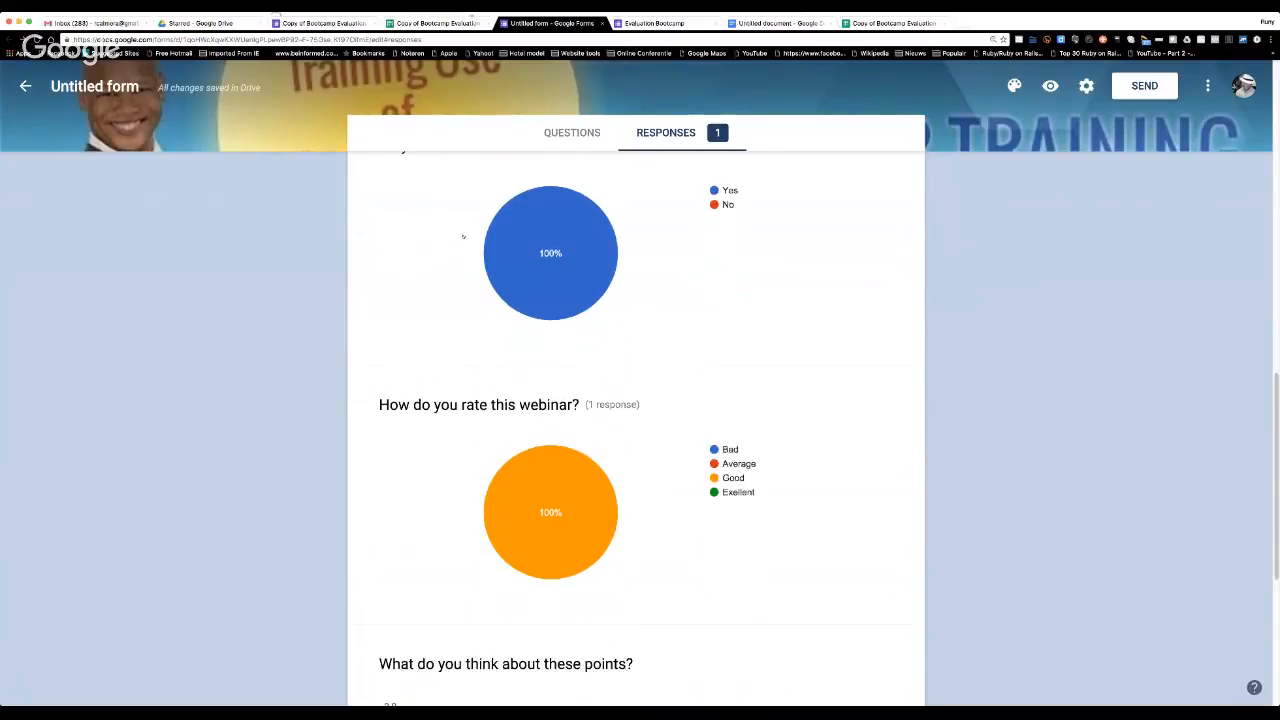
{"action": "scroll", "coordinate": [463, 235], "scroll_direction": "up", "scroll_amount": 11}
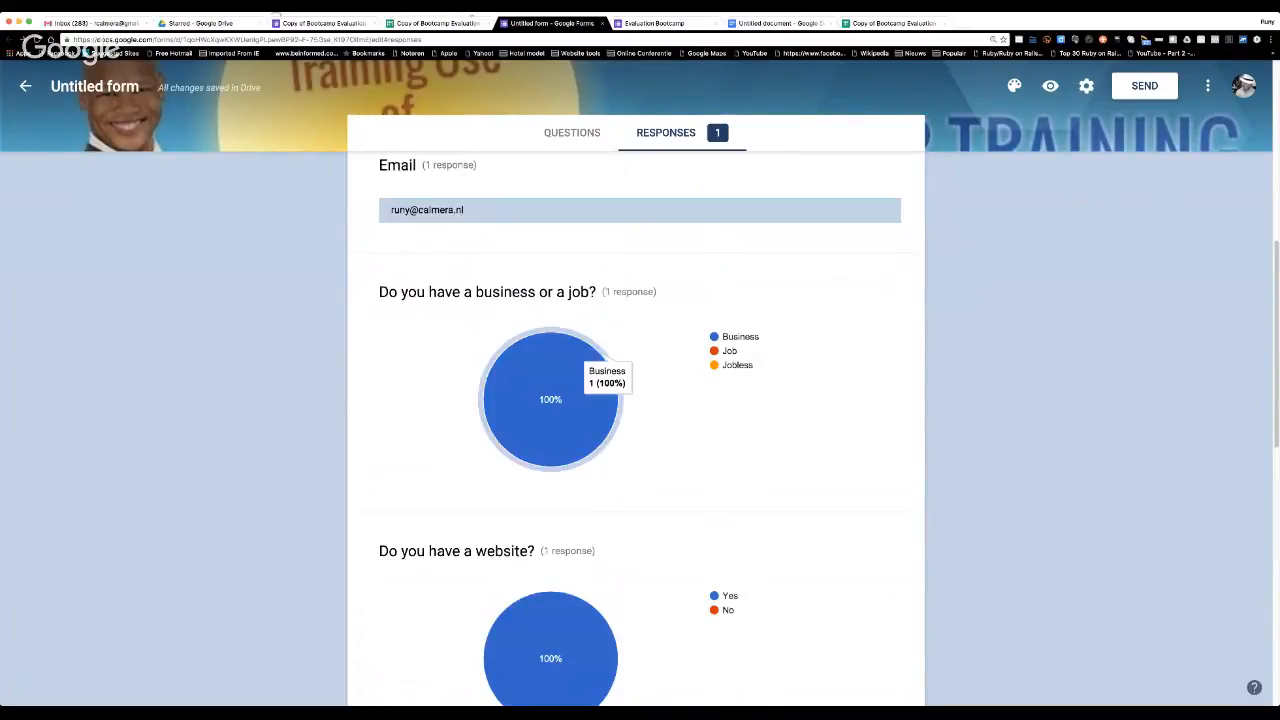
{"action": "scroll", "coordinate": [618, 451], "scroll_direction": "down", "scroll_amount": 2}
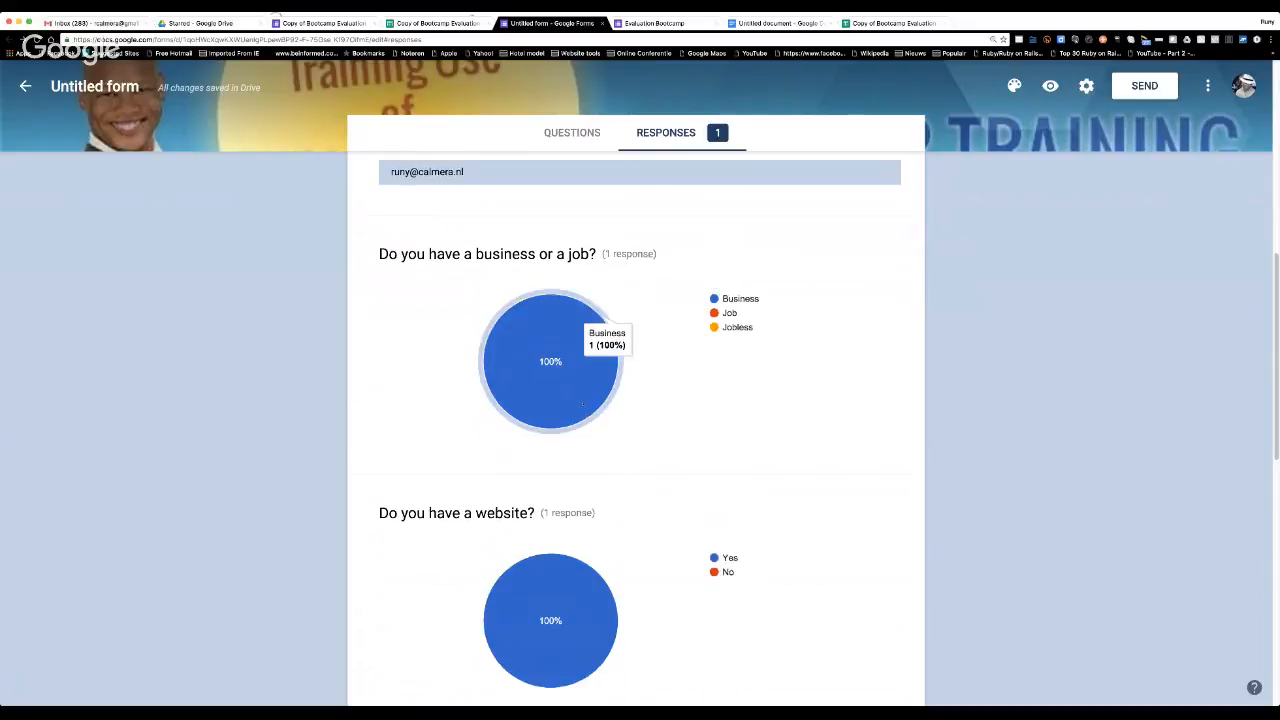
{"action": "scroll", "coordinate": [610, 300], "scroll_direction": "down", "scroll_amount": 2}
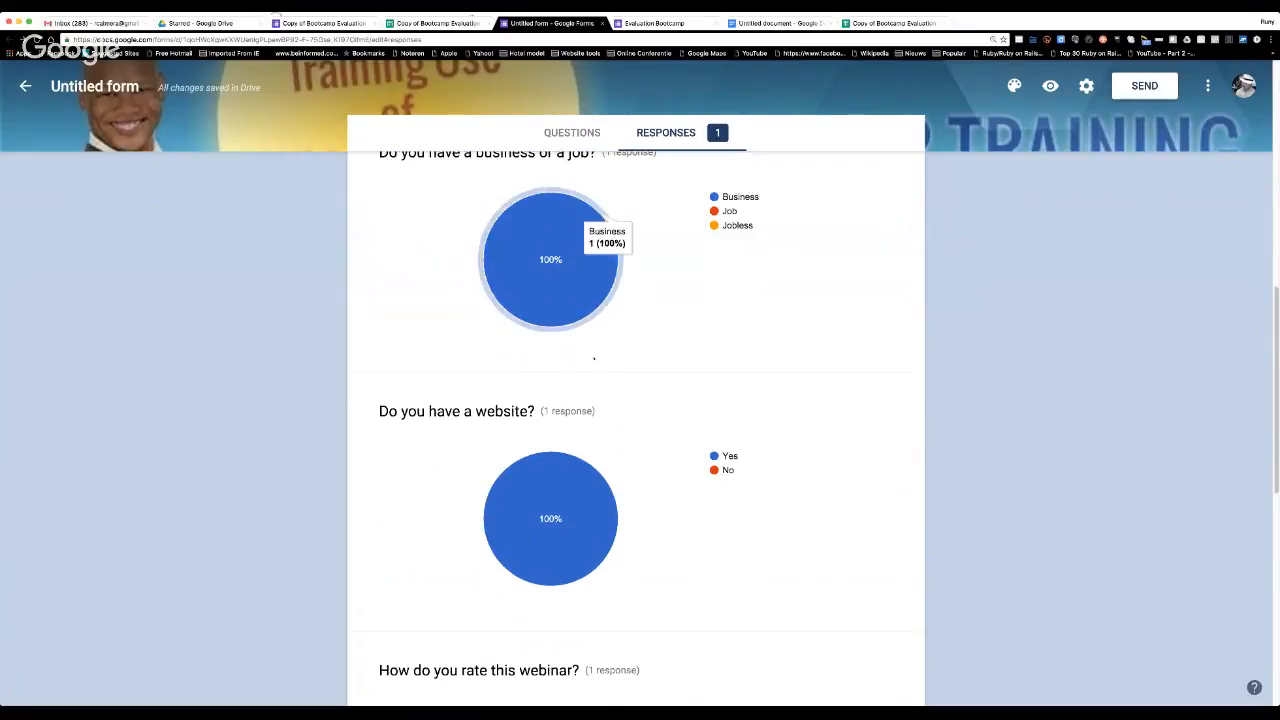
{"action": "scroll", "coordinate": [596, 428], "scroll_direction": "down", "scroll_amount": 5}
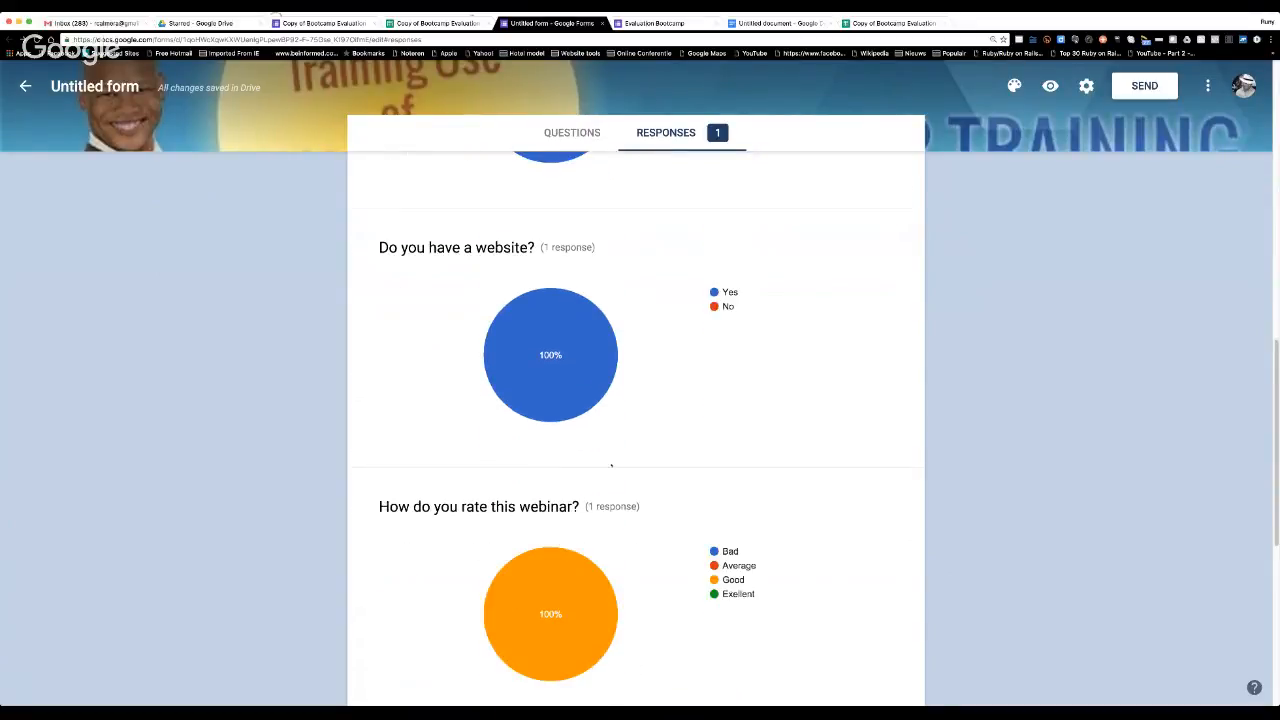
{"action": "scroll", "coordinate": [611, 465], "scroll_direction": "down", "scroll_amount": 6}
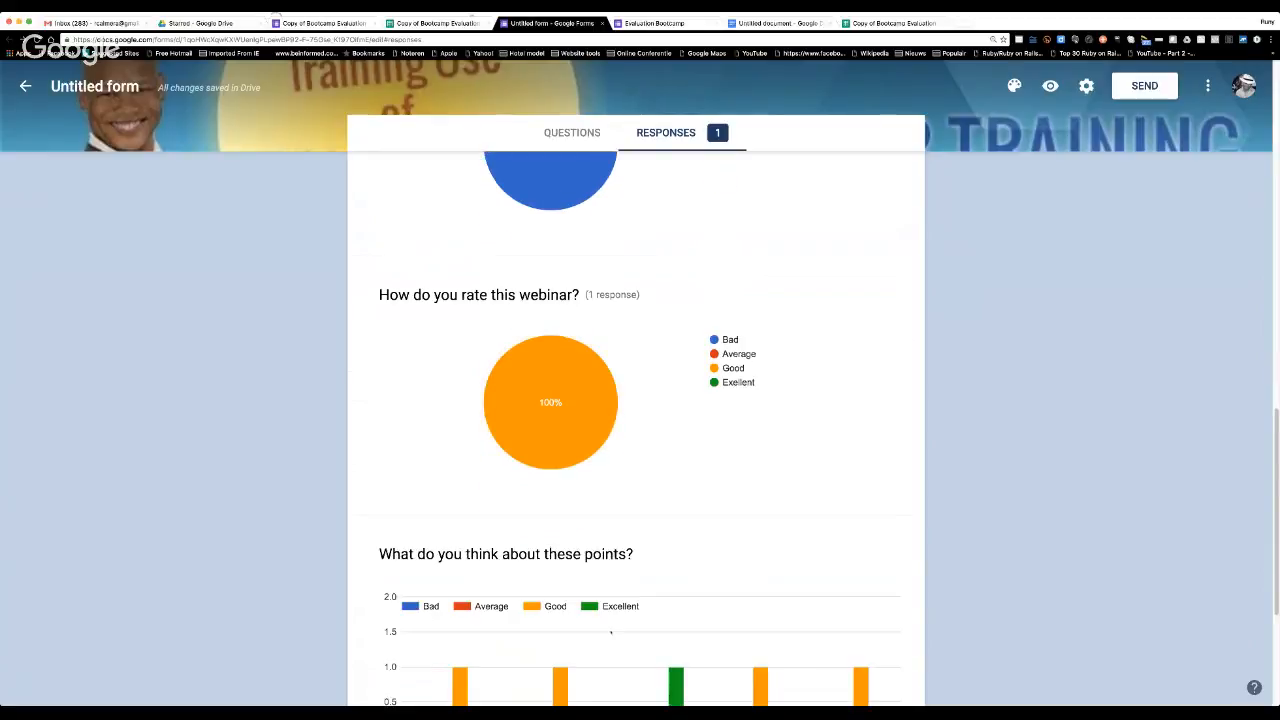
{"action": "scroll", "coordinate": [575, 601], "scroll_direction": "down", "scroll_amount": 3}
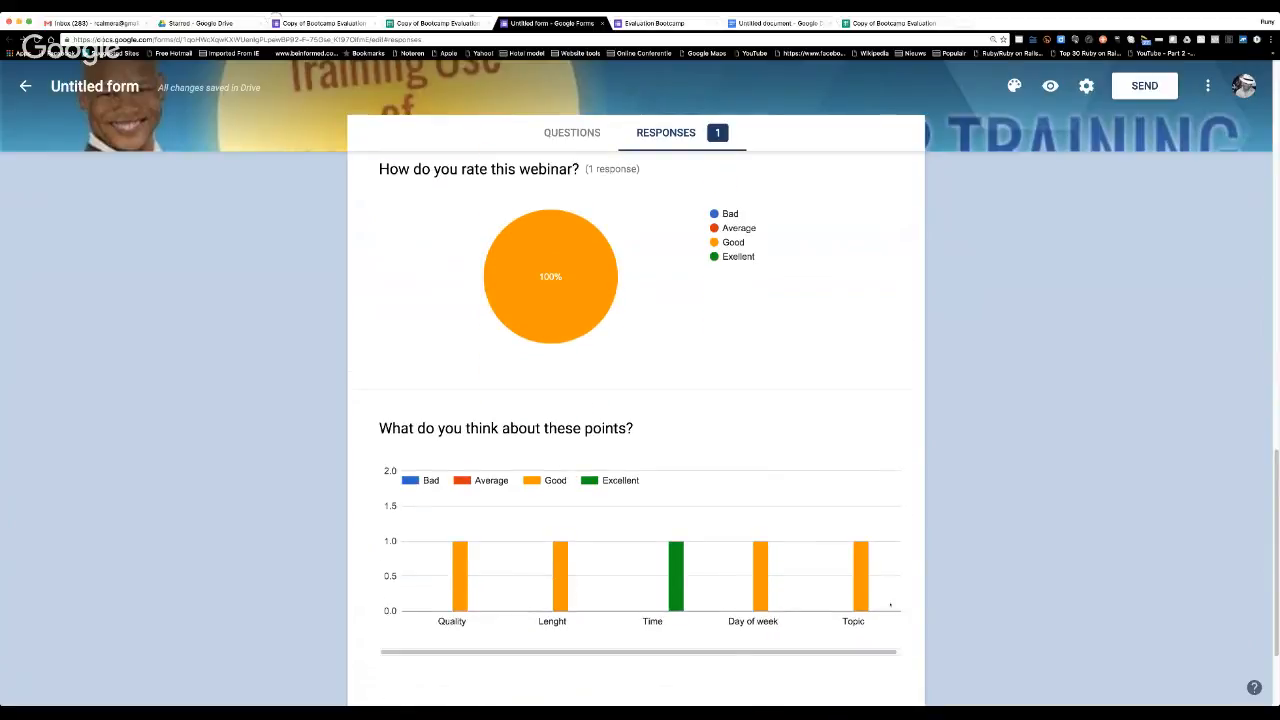
{"action": "scroll", "coordinate": [631, 558], "scroll_direction": "down", "scroll_amount": 4}
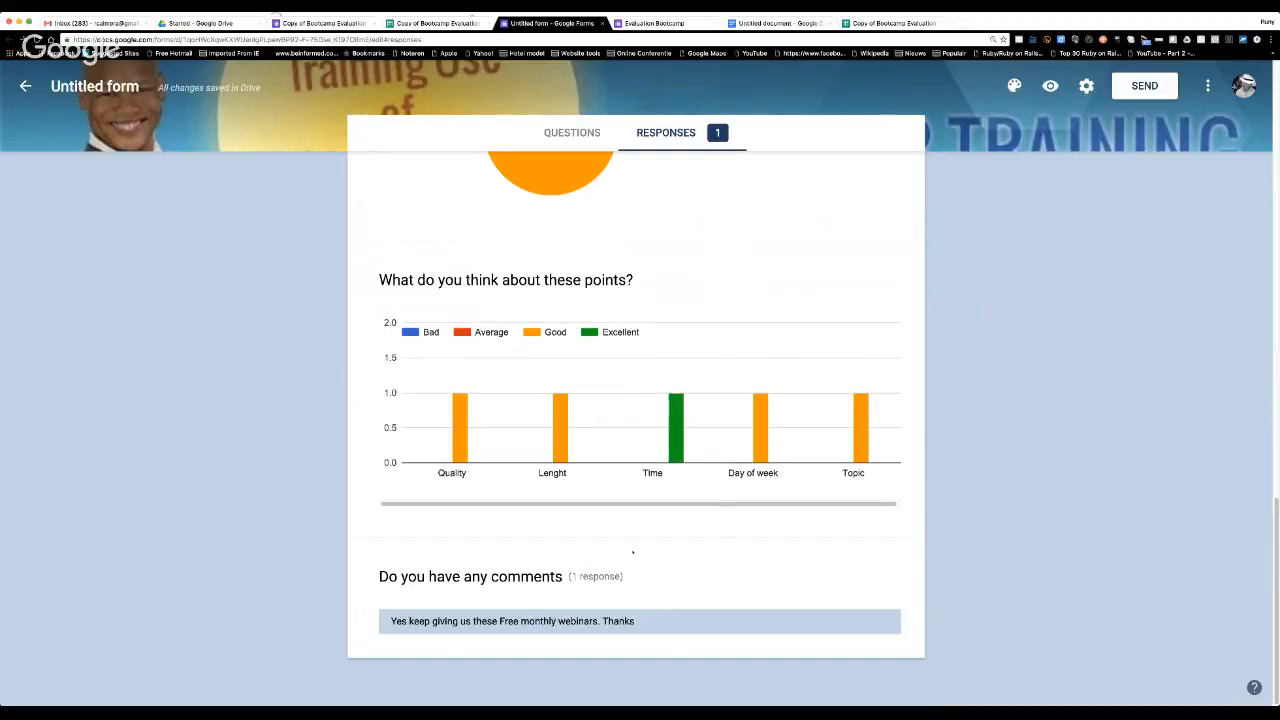
{"action": "scroll", "coordinate": [633, 551], "scroll_direction": "up", "scroll_amount": 1}
{"action": "scroll", "coordinate": [633, 551], "scroll_direction": "down", "scroll_amount": 2}
Create a new spreadsheet, Untitled form (Responses), as the destination for the form's responses.
{"action": "scroll", "coordinate": [633, 551], "scroll_direction": "up", "scroll_amount": 20}
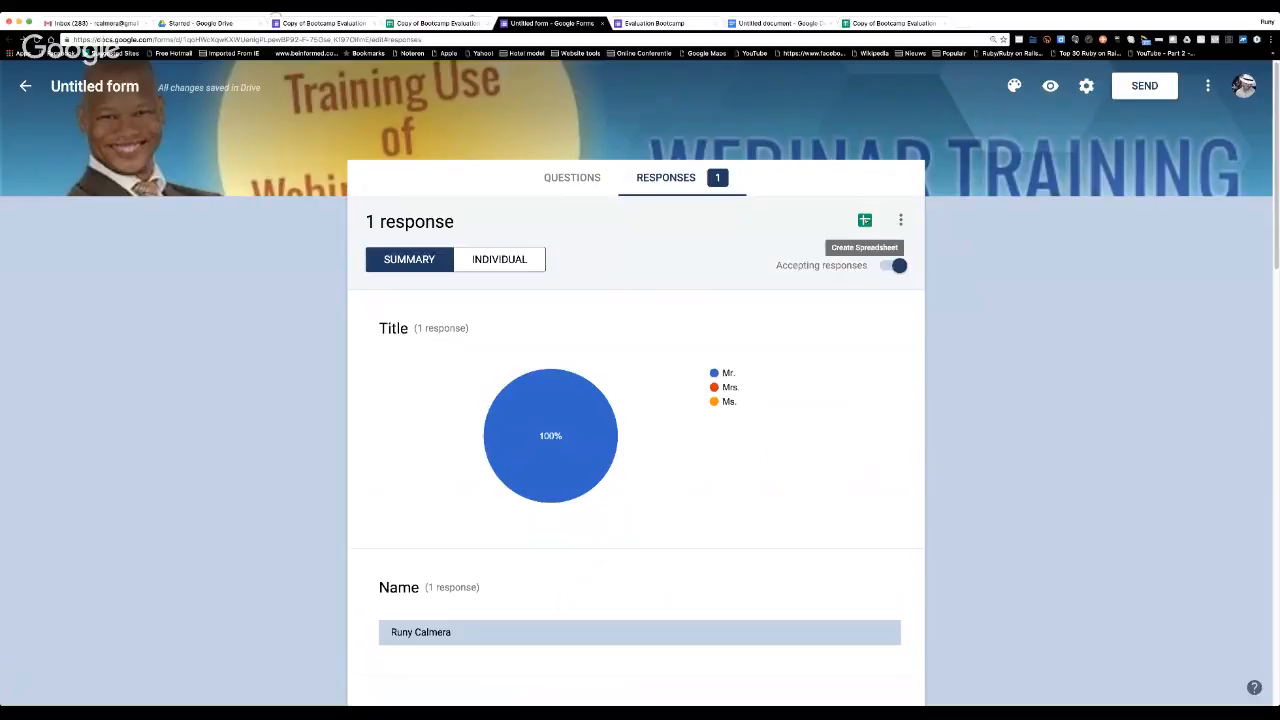
{"action": "left_click", "coordinate": [864, 221]}
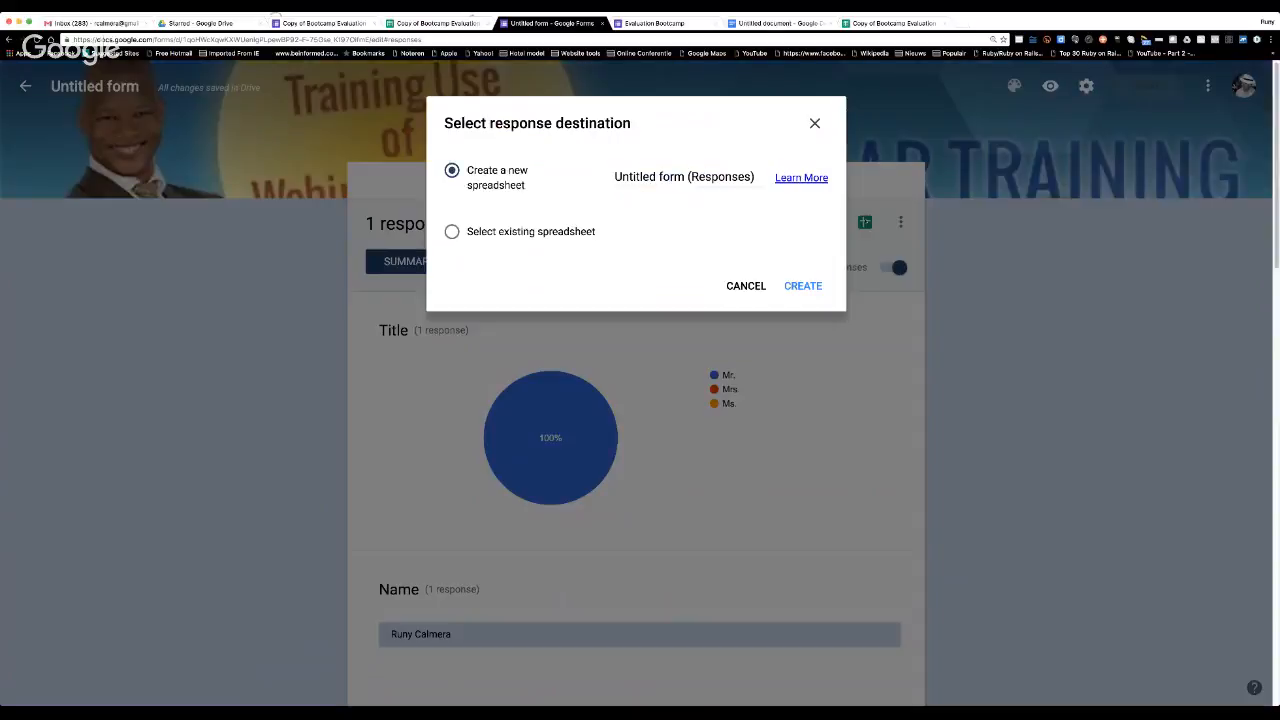
{"action": "left_click", "coordinate": [810, 286]}
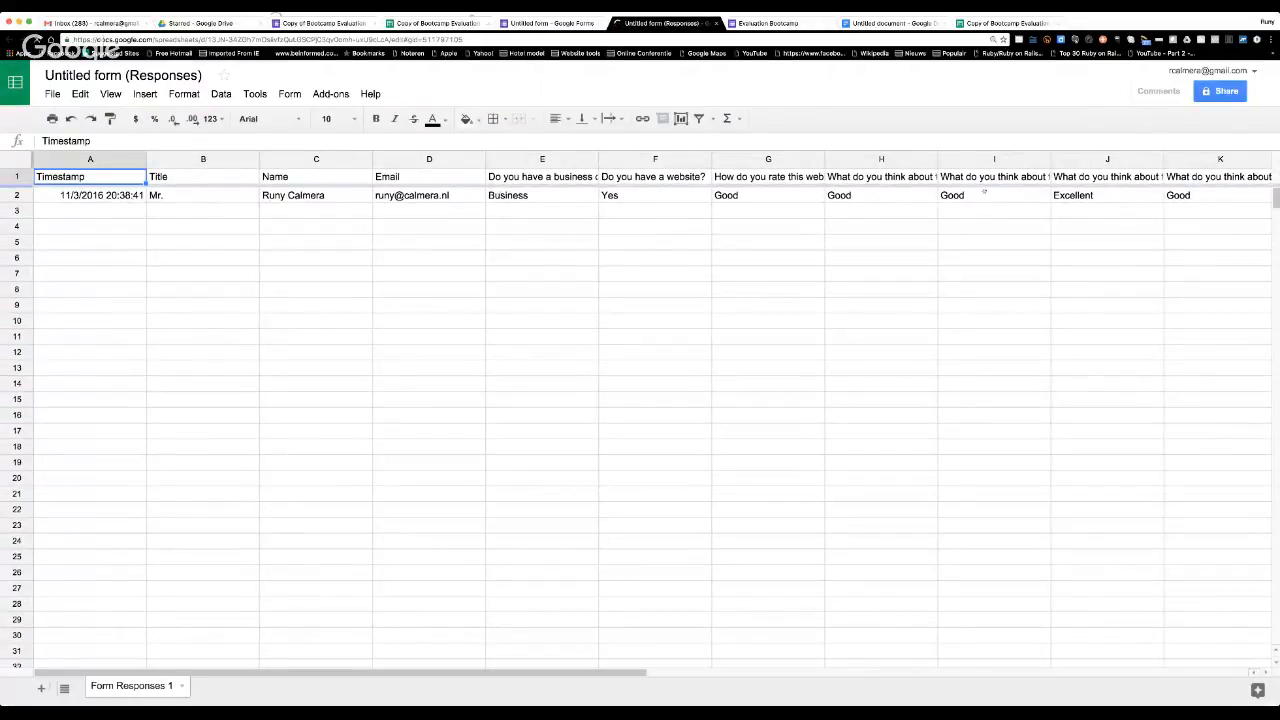
Examine the submitted answers in row 2 of the responses sheet, from the Email column through column I.
{"action": "left_click", "coordinate": [376, 196]}
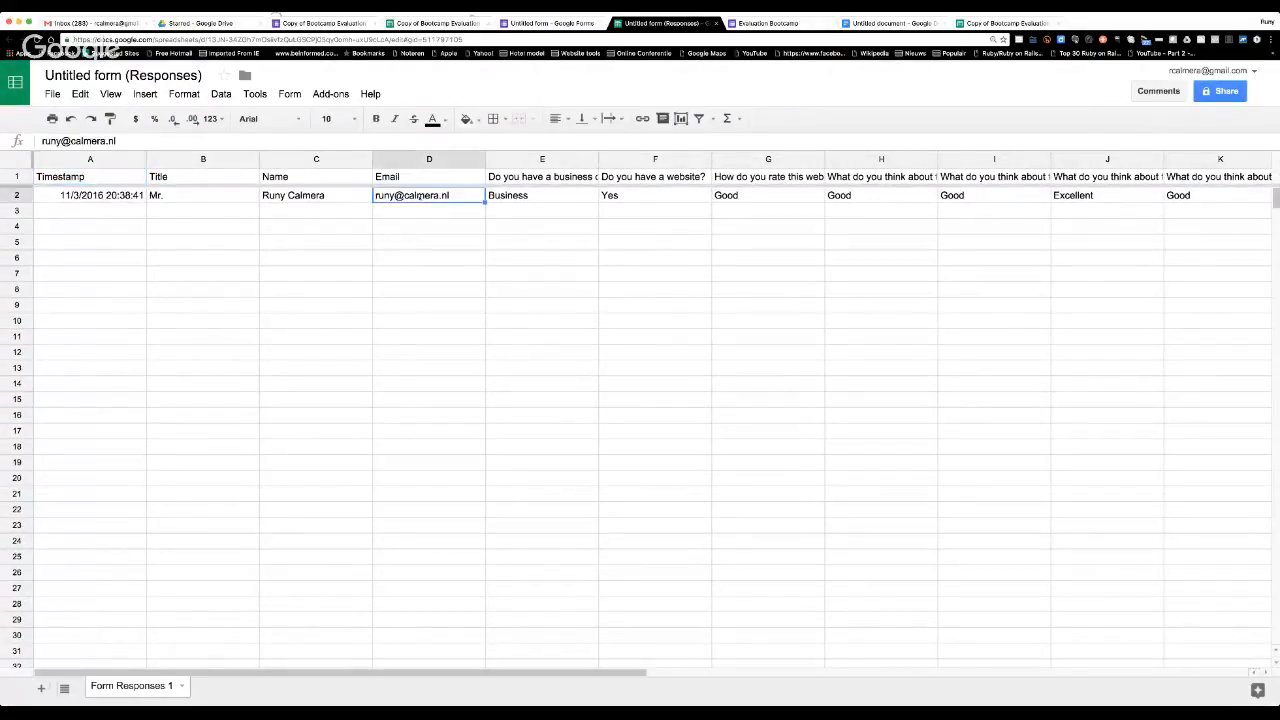
{"action": "left_click", "coordinate": [556, 197]}
{"action": "left_click", "coordinate": [619, 197]}
{"action": "left_click", "coordinate": [737, 197]}
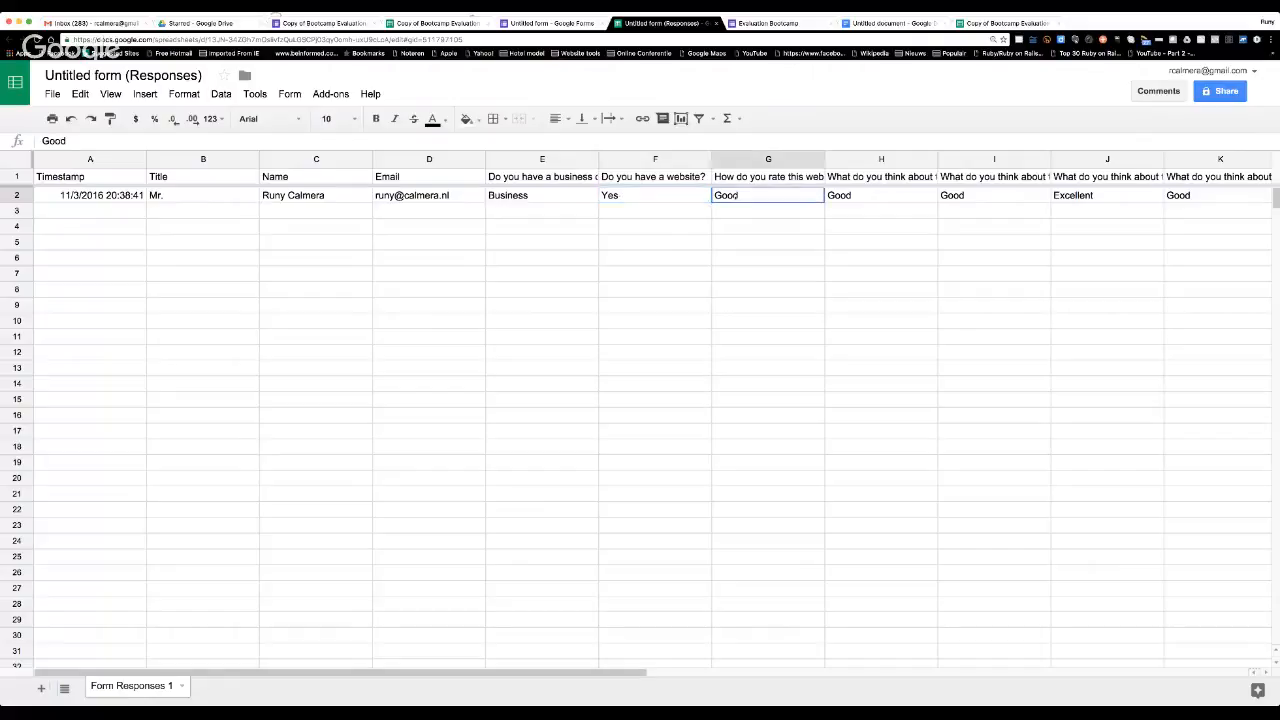
{"action": "left_click", "coordinate": [850, 195]}
{"action": "left_click", "coordinate": [986, 197]}
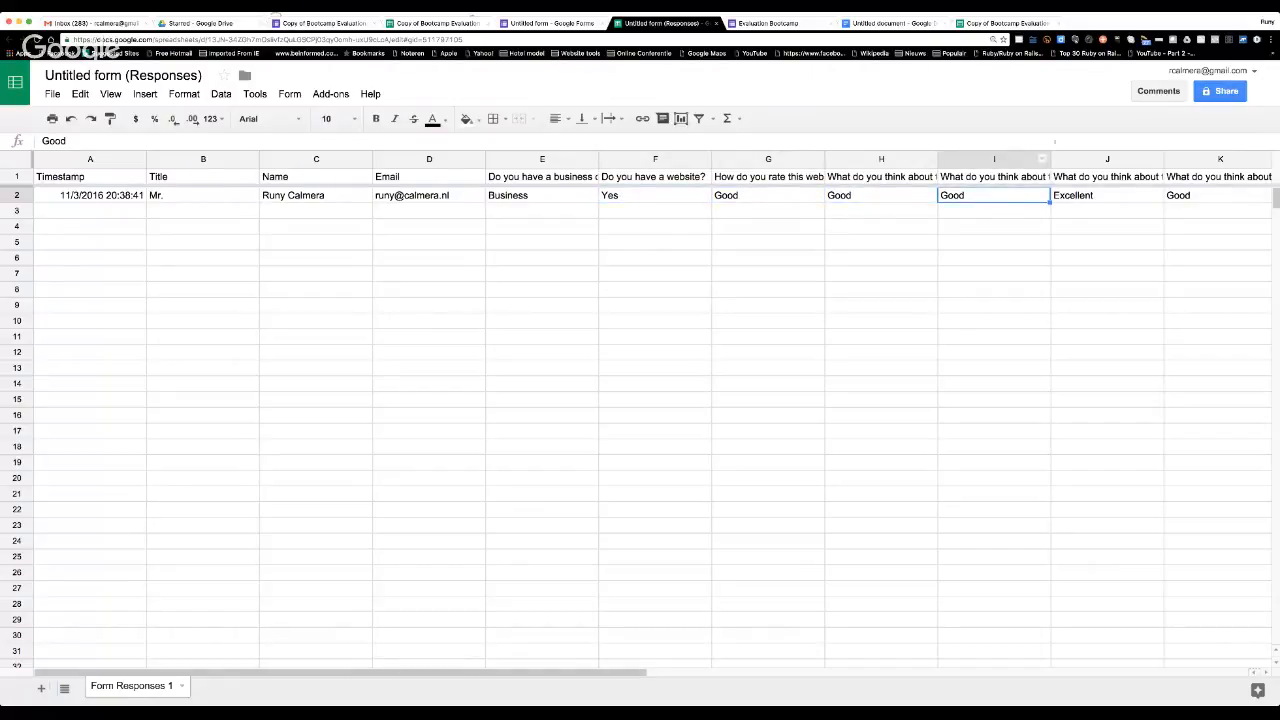
Share the responses spreadsheet with the suggested contact, adding the note "here are the results", and send the invitation.
{"action": "left_click", "coordinate": [1220, 95]}
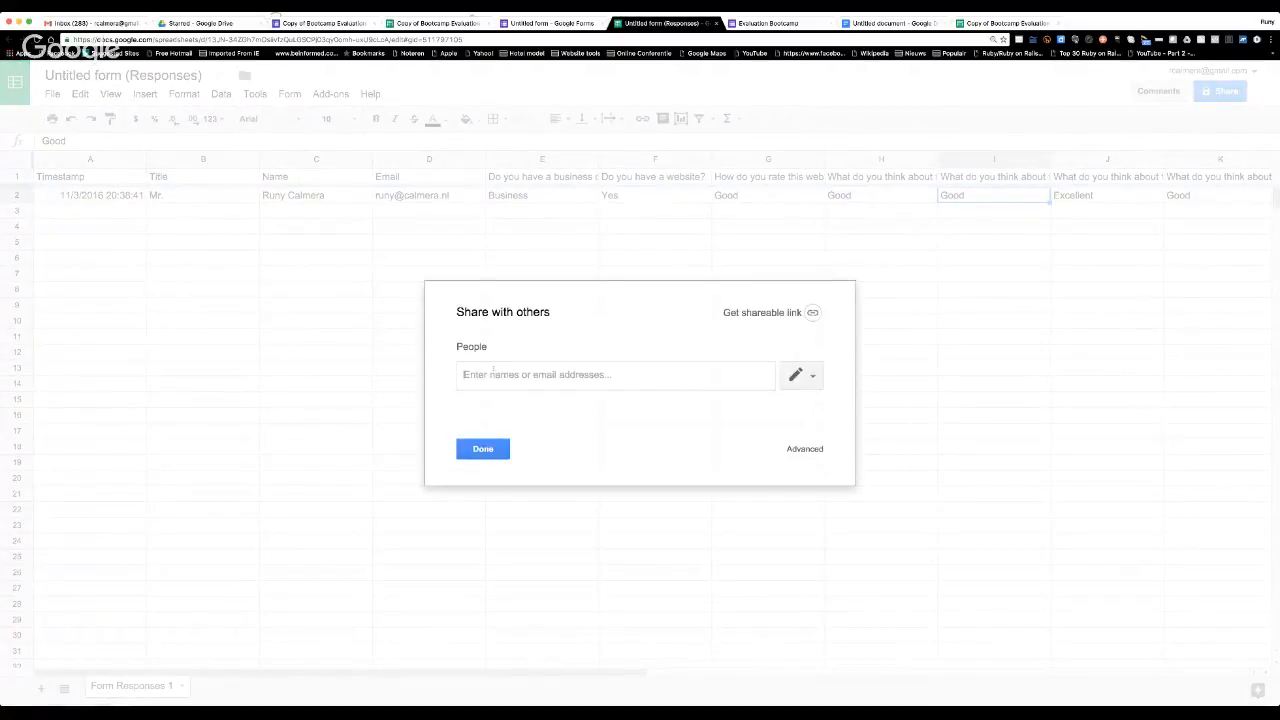
{"action": "type", "text": "rikka"}
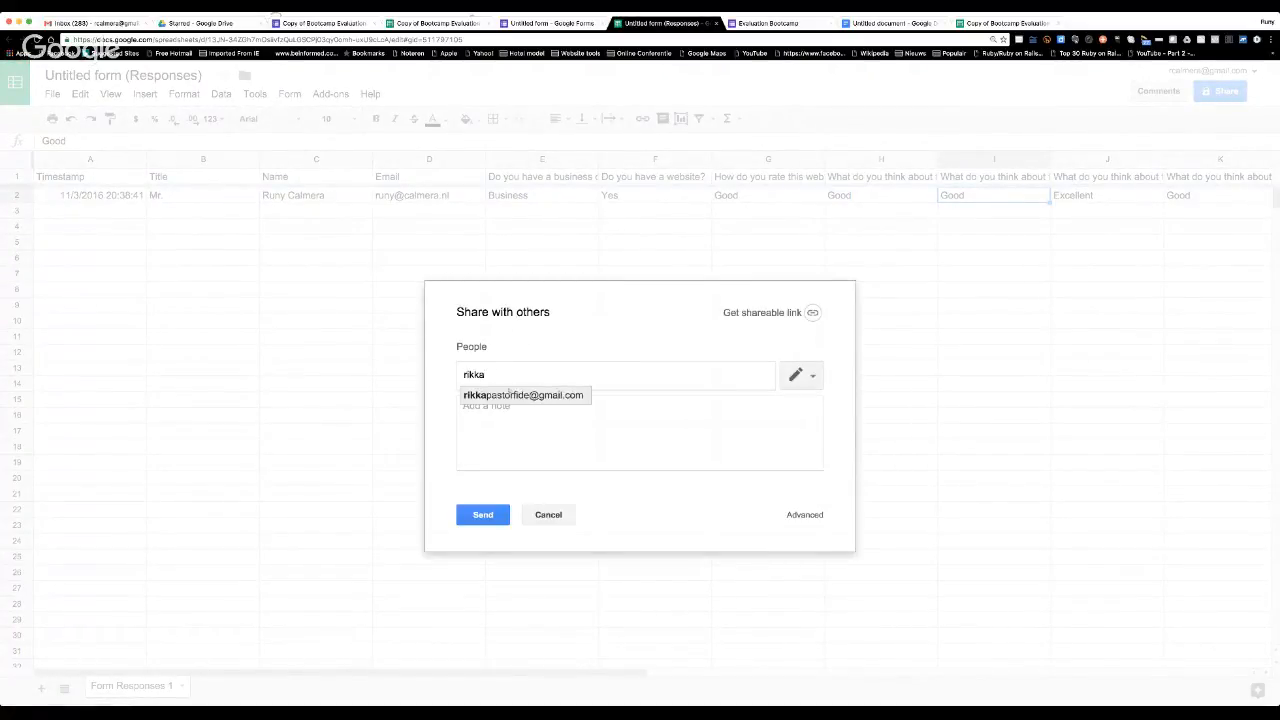
{"action": "left_click", "coordinate": [517, 396]}
{"action": "left_click", "coordinate": [493, 409]}
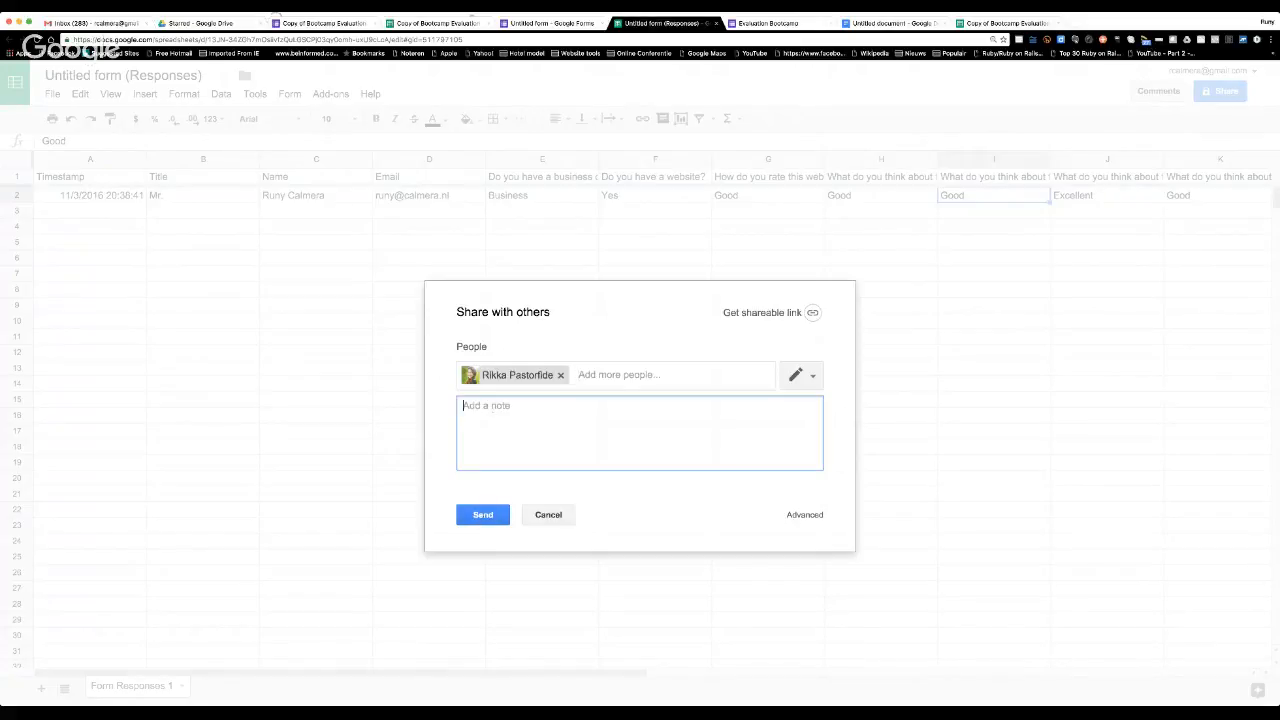
{"action": "type", "text": "here are the results"}
{"action": "left_click", "coordinate": [483, 514]}
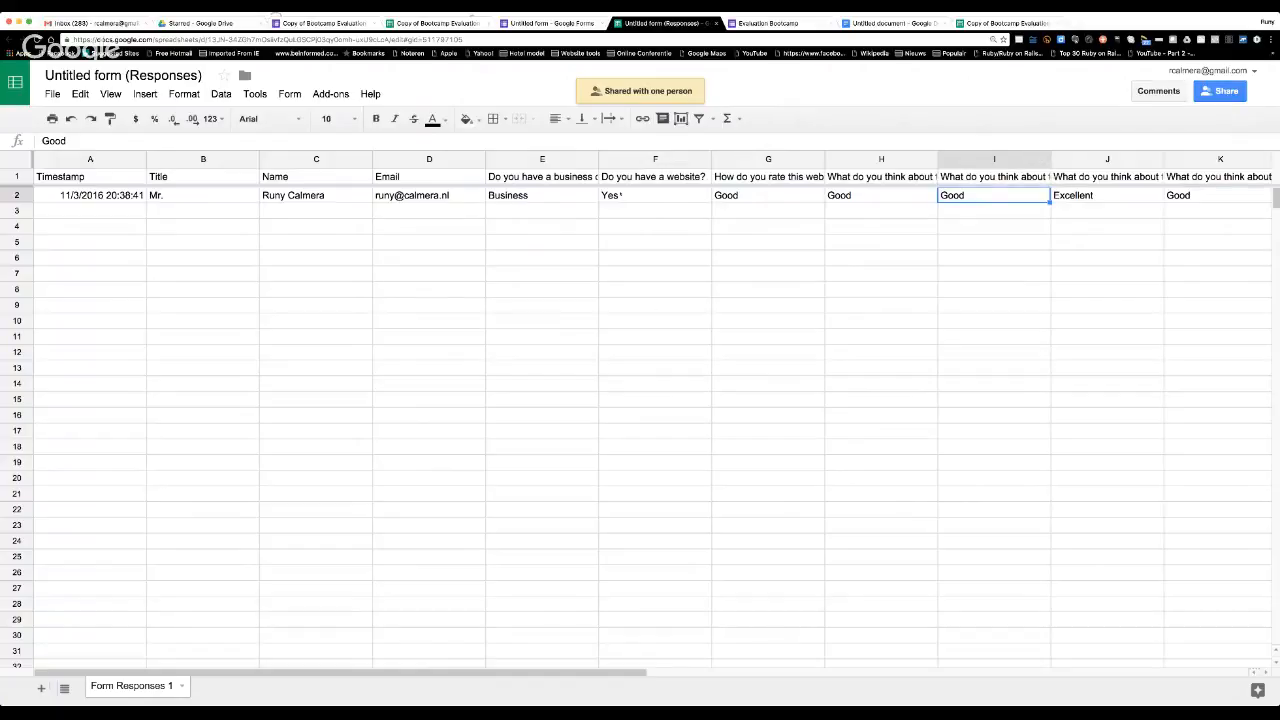
Open Explore for the response data and examine its suggested analysis charts for the title, business or job, and website questions.
{"action": "left_click", "coordinate": [615, 196]}
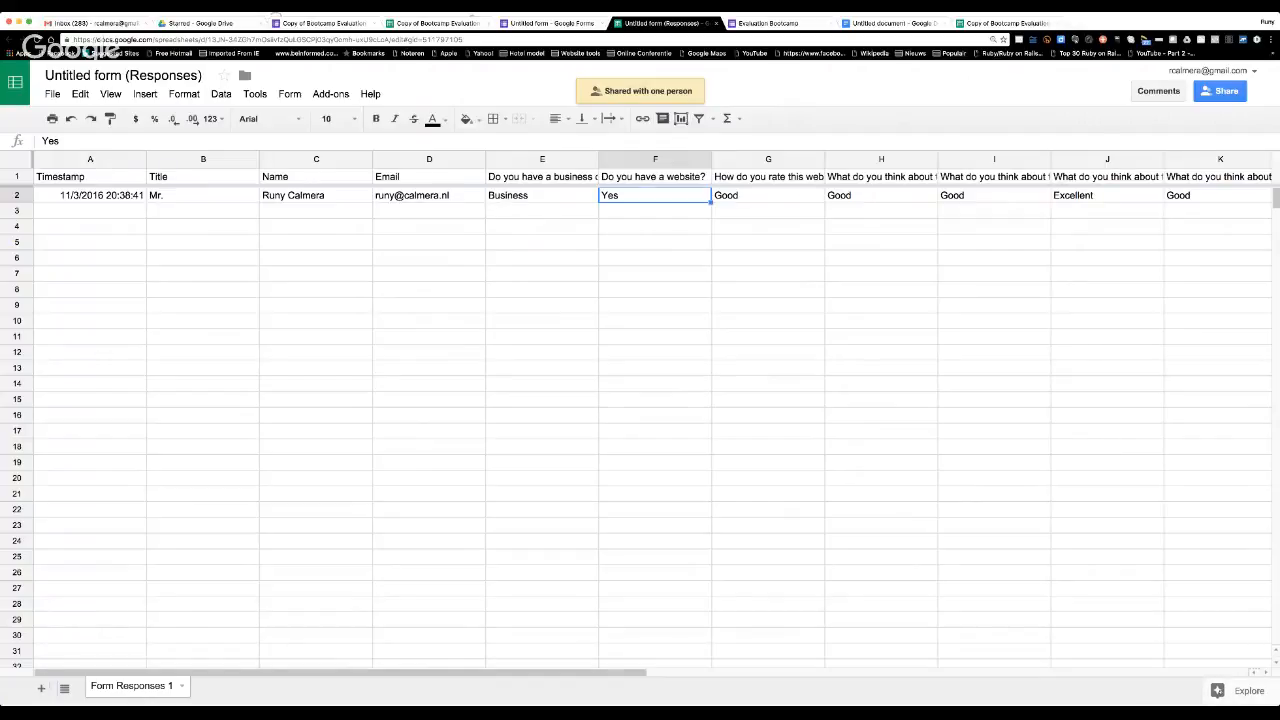
{"action": "left_click", "coordinate": [1240, 690]}
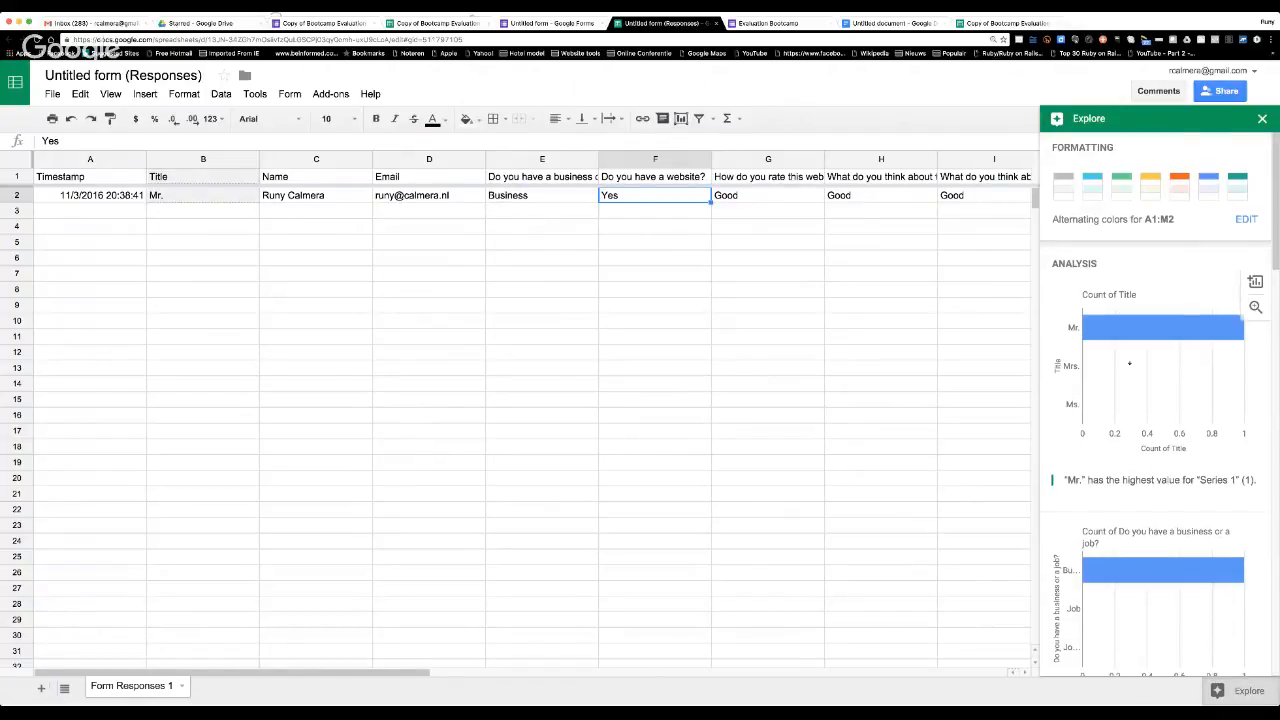
{"action": "scroll", "coordinate": [1122, 354], "scroll_direction": "down", "scroll_amount": 3}
{"action": "scroll", "coordinate": [1137, 500], "scroll_direction": "down", "scroll_amount": 8}
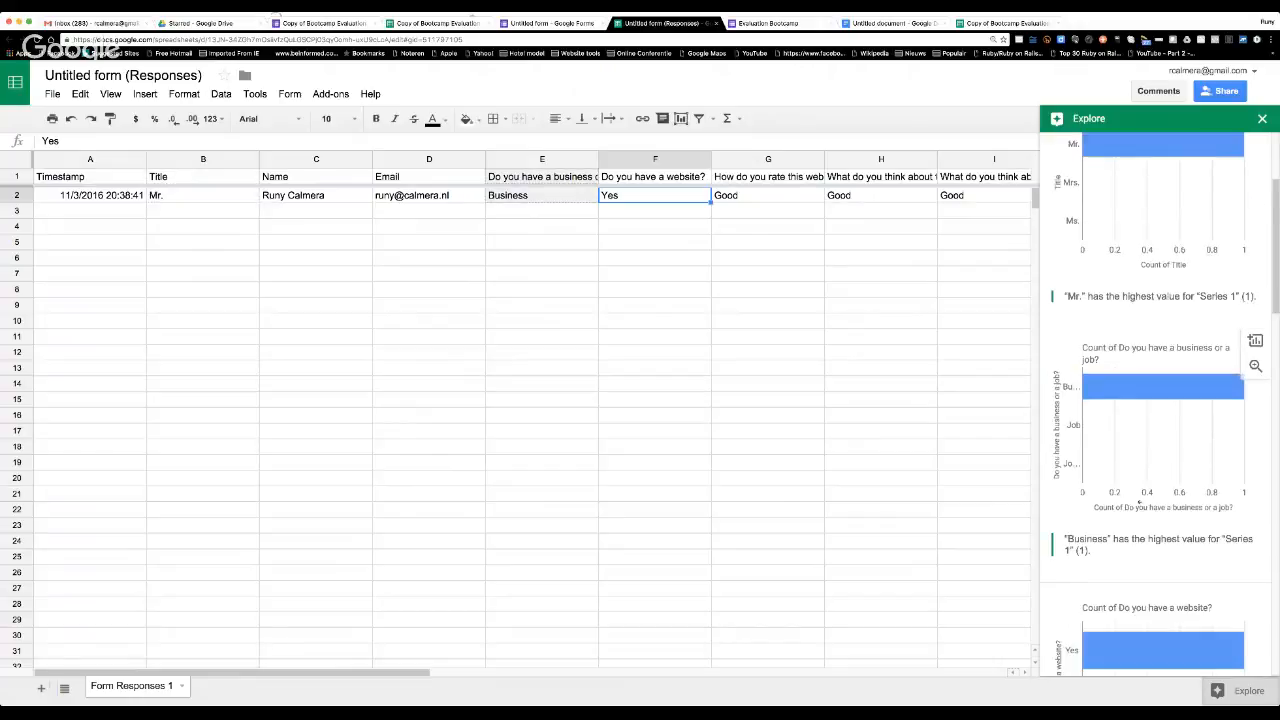
Examine the remaining Explore charts for the website and webinar rating questions.
{"action": "scroll", "coordinate": [1160, 400], "scroll_direction": "down", "scroll_amount": 3}
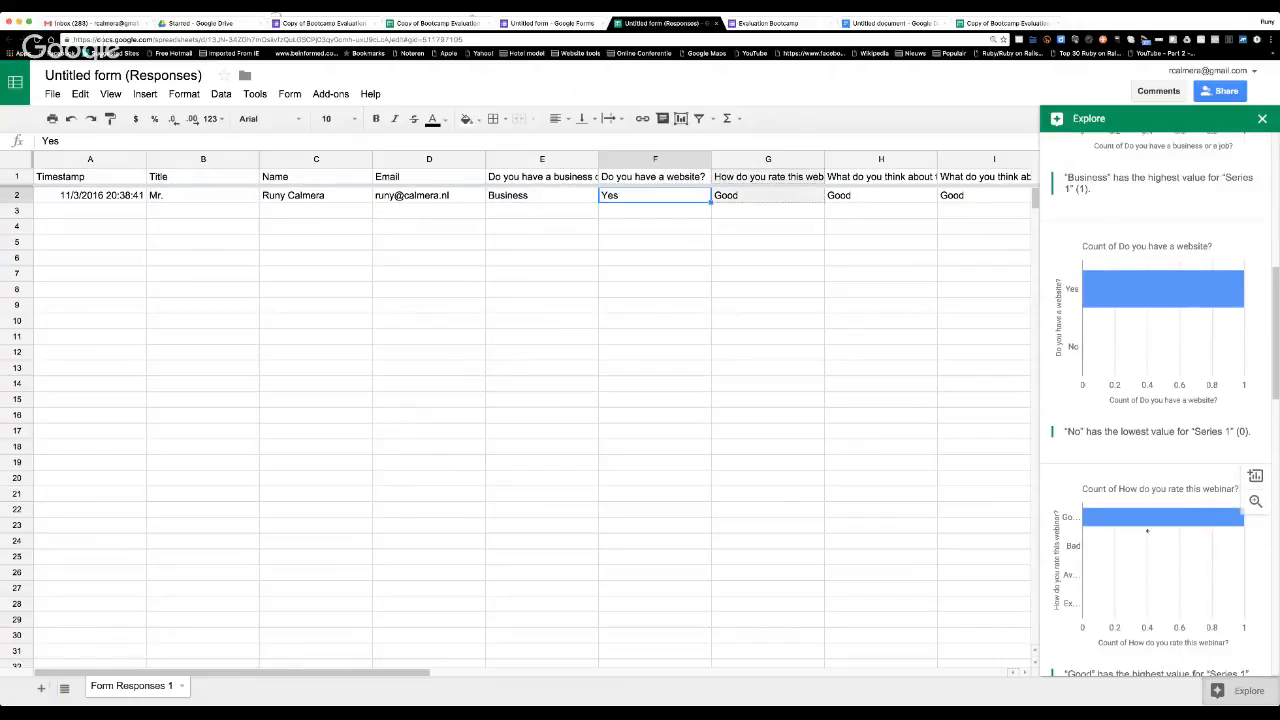
{"action": "left_click", "coordinate": [697, 341]}
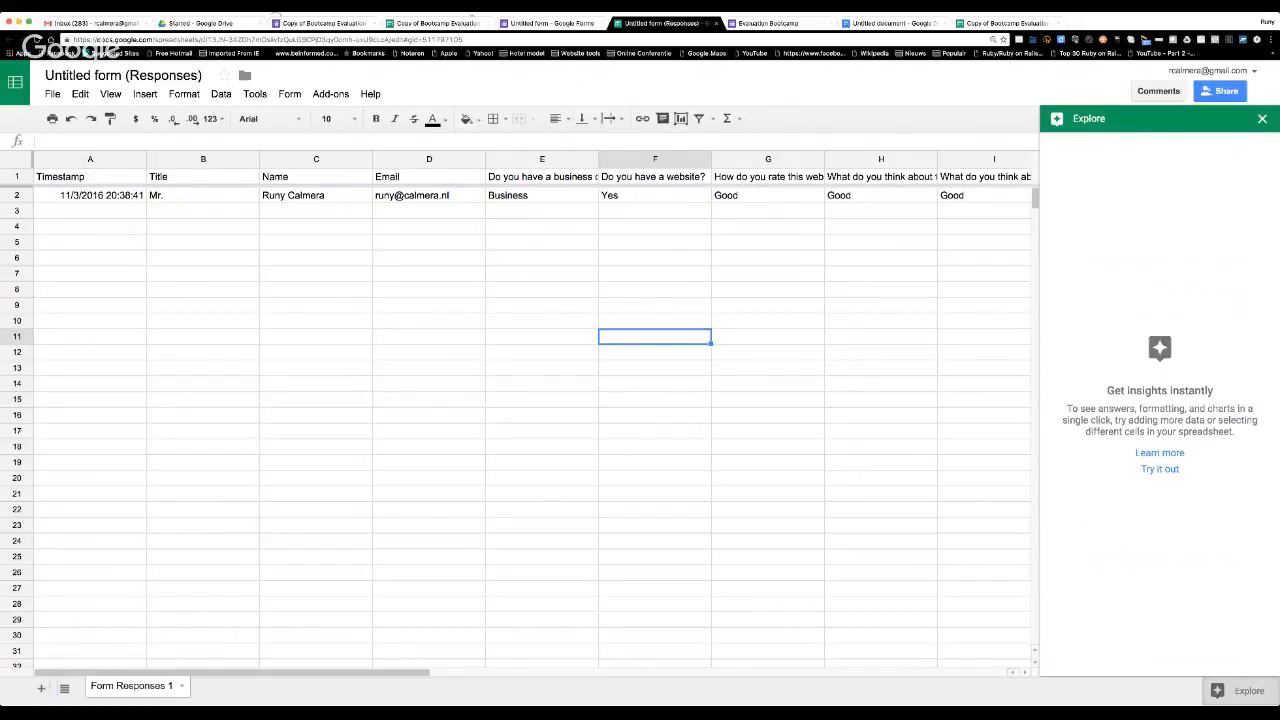
Return to the Evaluation Bootcamp form's questions and start sending the form by email, addressed to the suggested contact.
{"action": "left_click", "coordinate": [552, 22]}
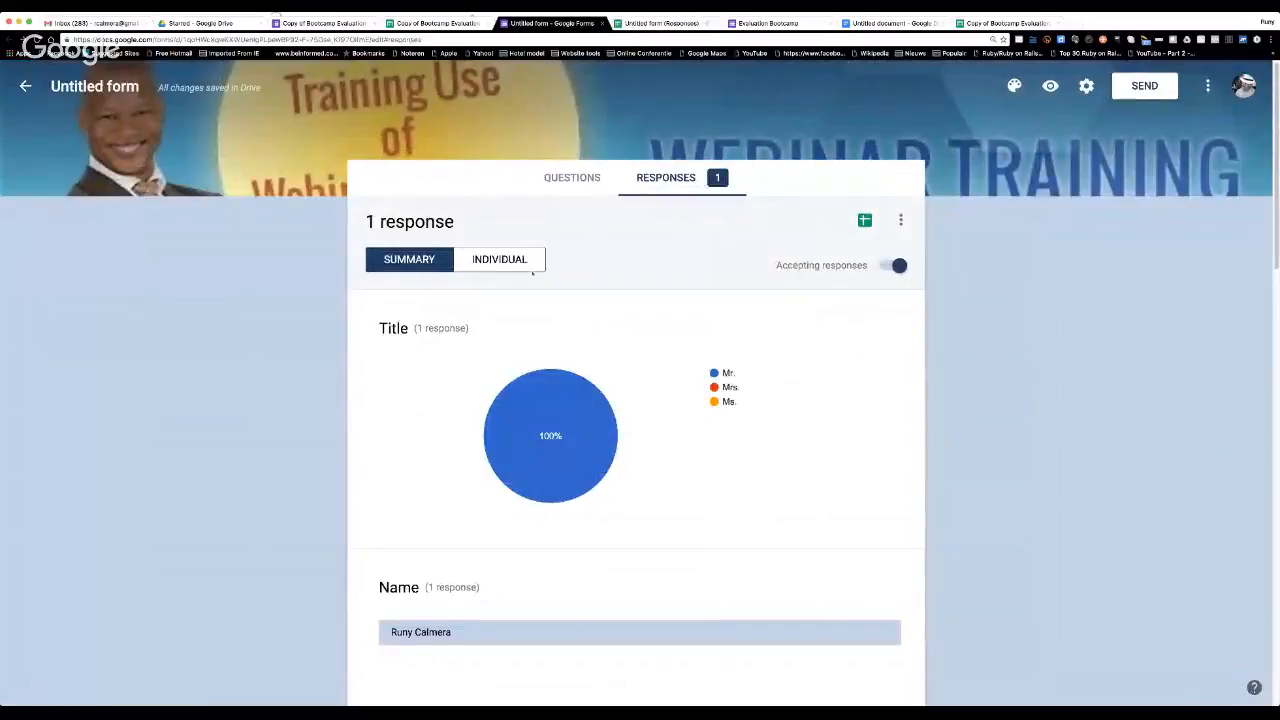
{"action": "left_click", "coordinate": [588, 178]}
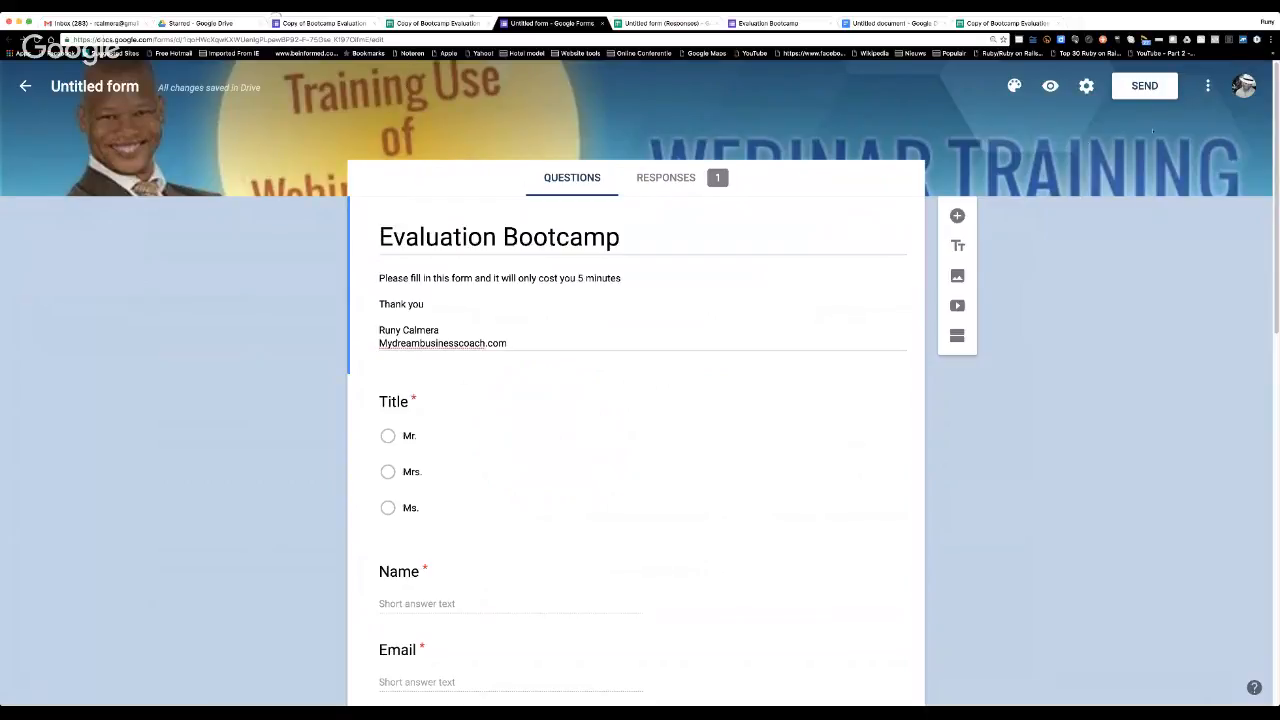
{"action": "left_click", "coordinate": [1145, 88]}
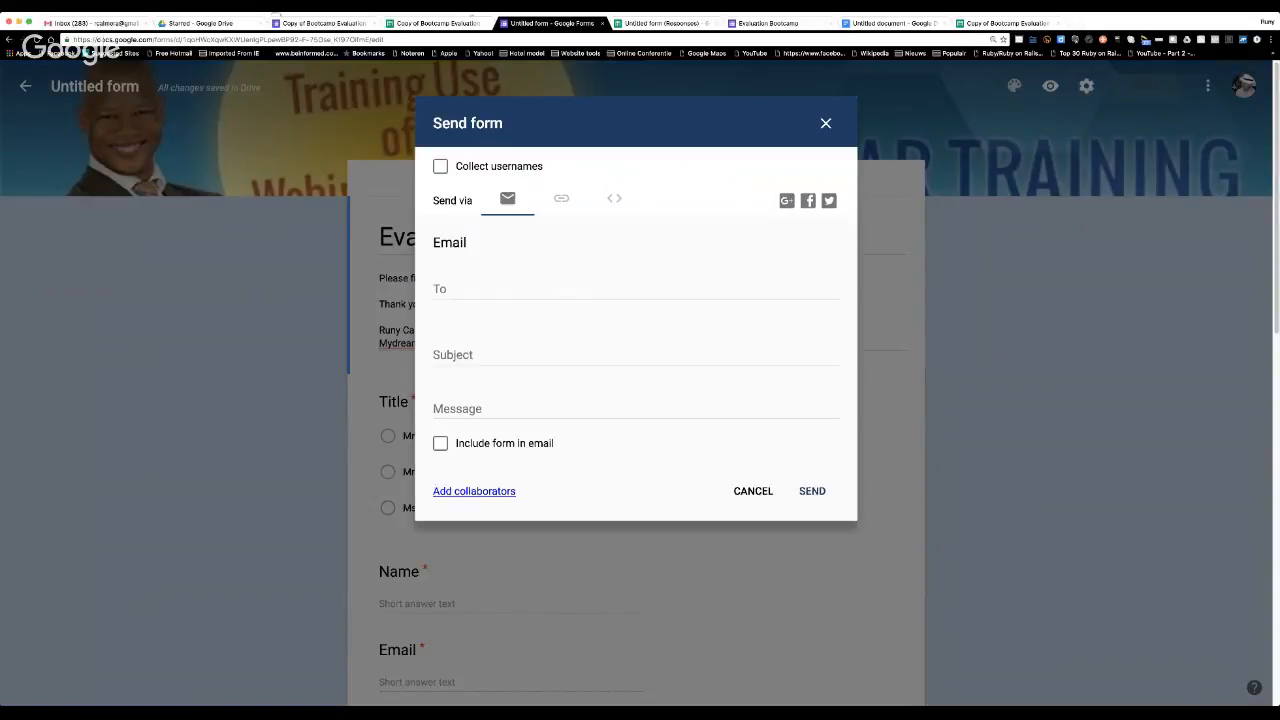
{"action": "left_click", "coordinate": [455, 289]}
{"action": "type", "text": "reuj"}
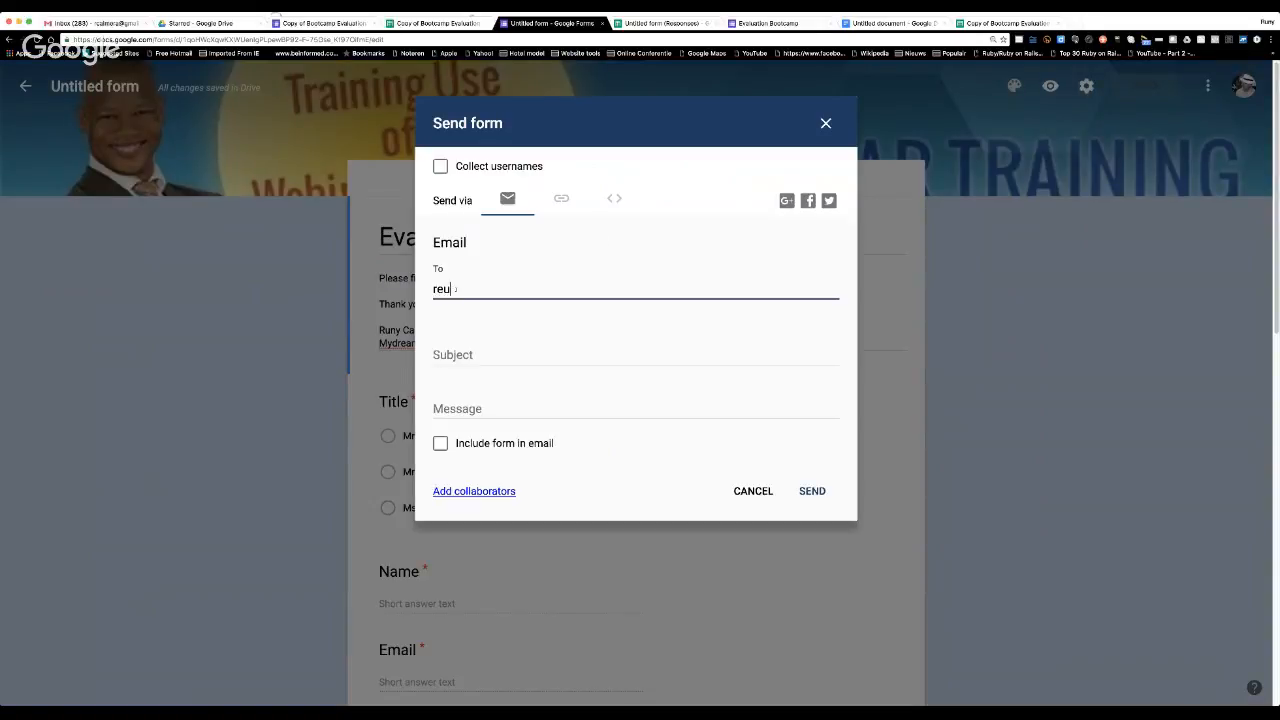
{"action": "key", "text": "BackSpace"}
{"action": "key", "text": "BackSpace"}
{"action": "key", "text": "BackSpace"}
{"action": "key", "text": "BackSpace"}
{"action": "type", "text": "rikka"}
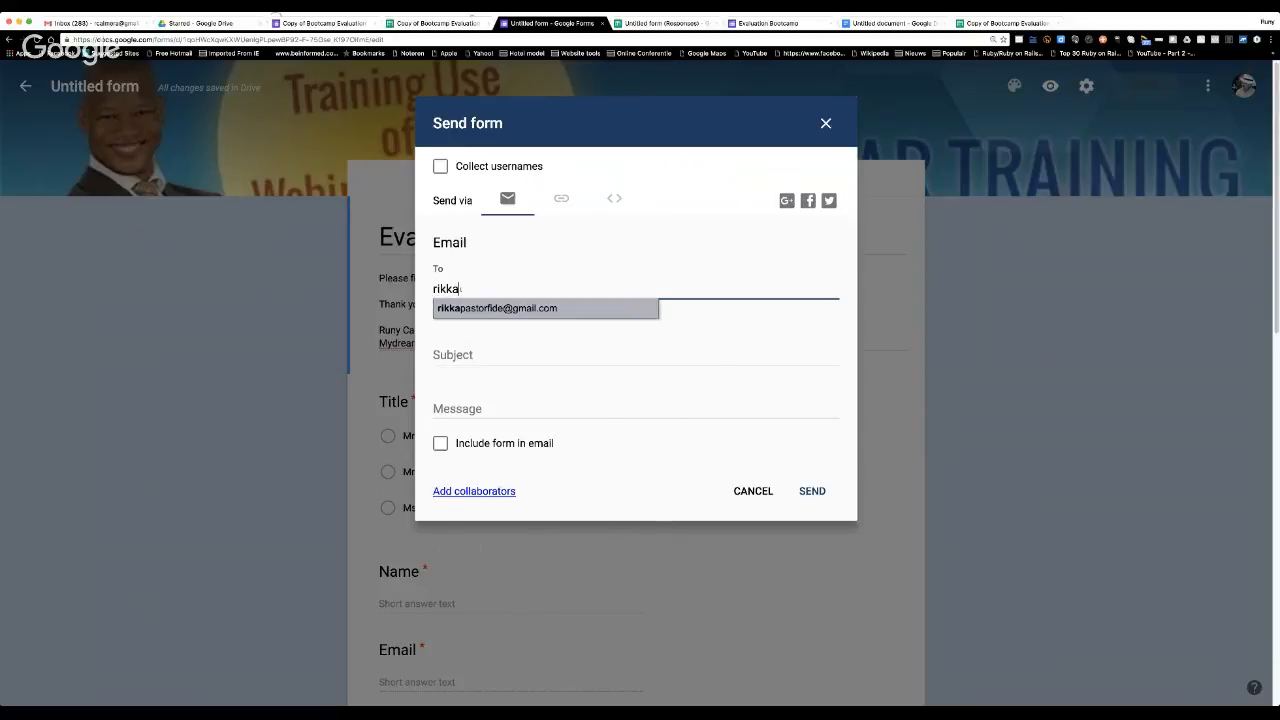
{"action": "left_click", "coordinate": [490, 308]}
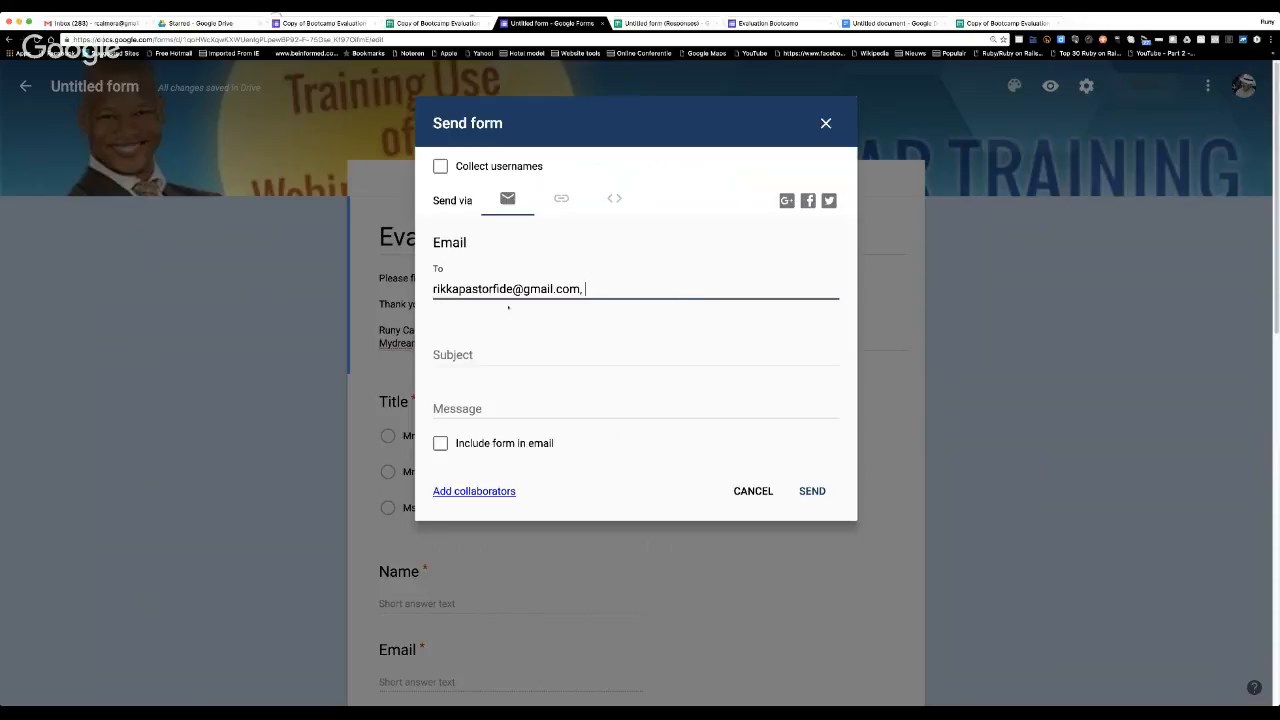
{"action": "left_click", "coordinate": [471, 354]}
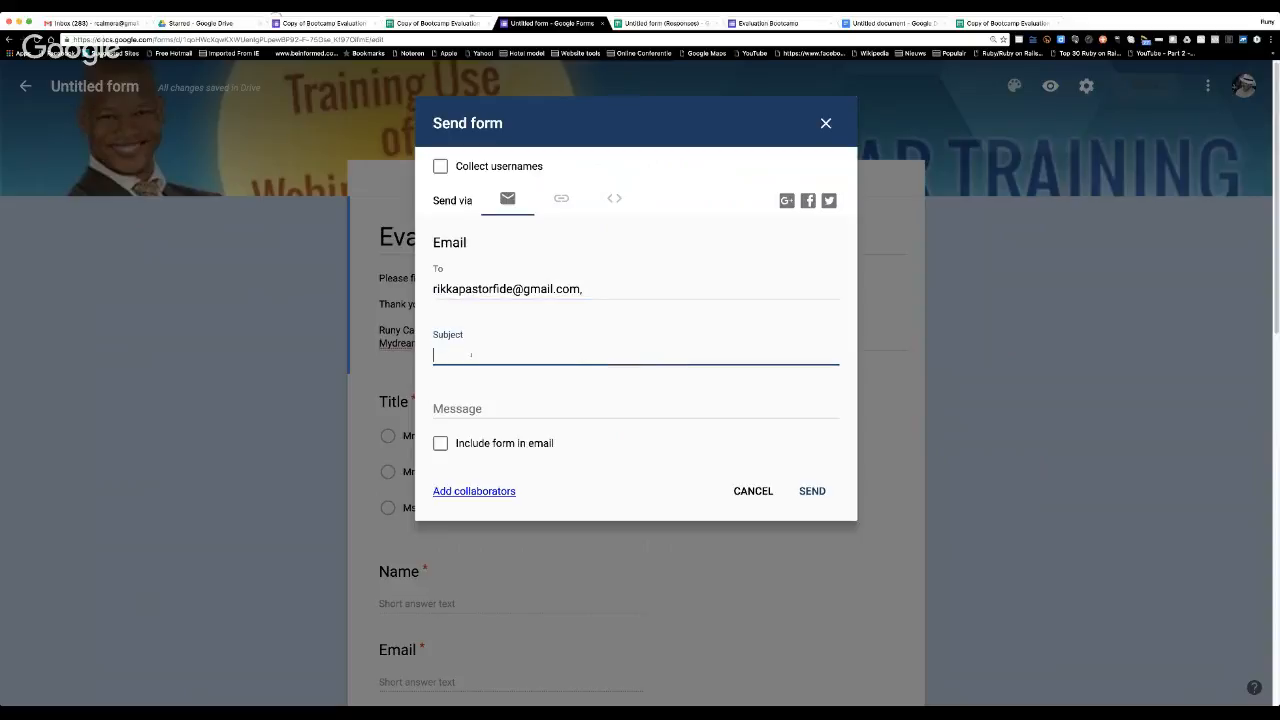
{"action": "type", "text": "please fill this in ."}
Include the form in the email, with the subject "Survey." and the message "Please fill this survey in".
{"action": "left_click", "coordinate": [441, 444]}
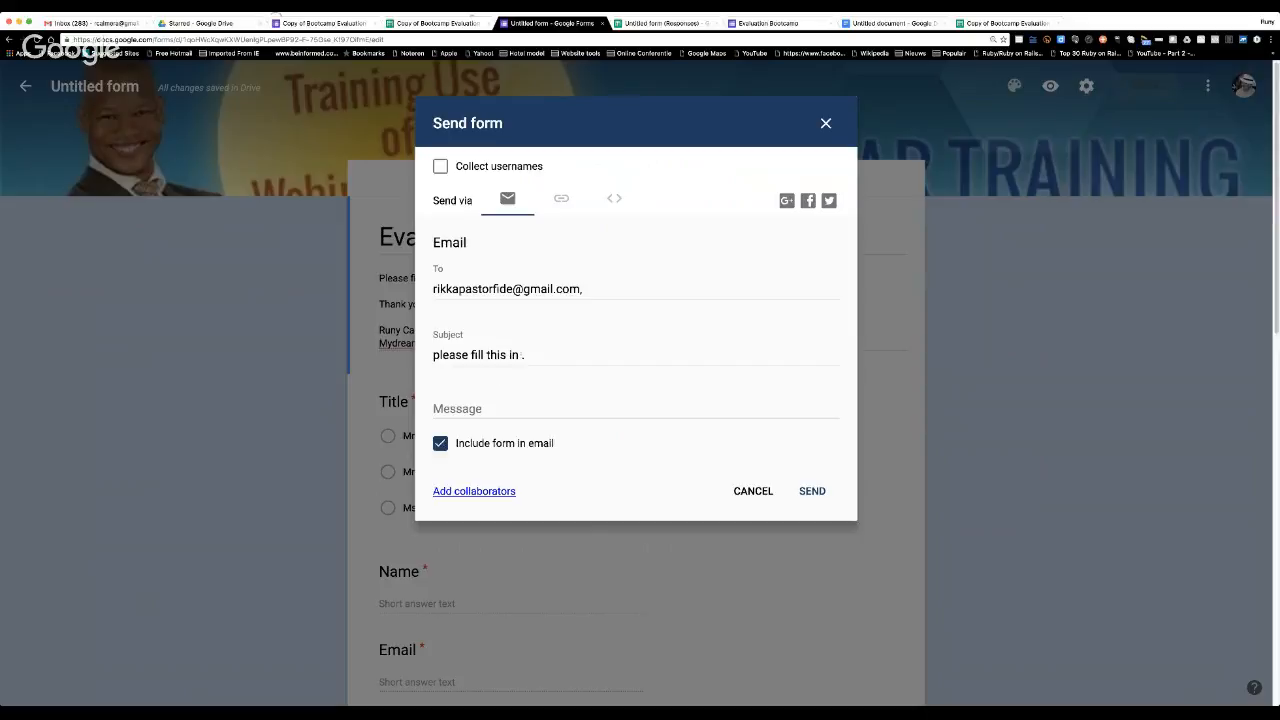
{"action": "left_click_drag", "start_coordinate": [522, 355], "coordinate": [428, 355]}
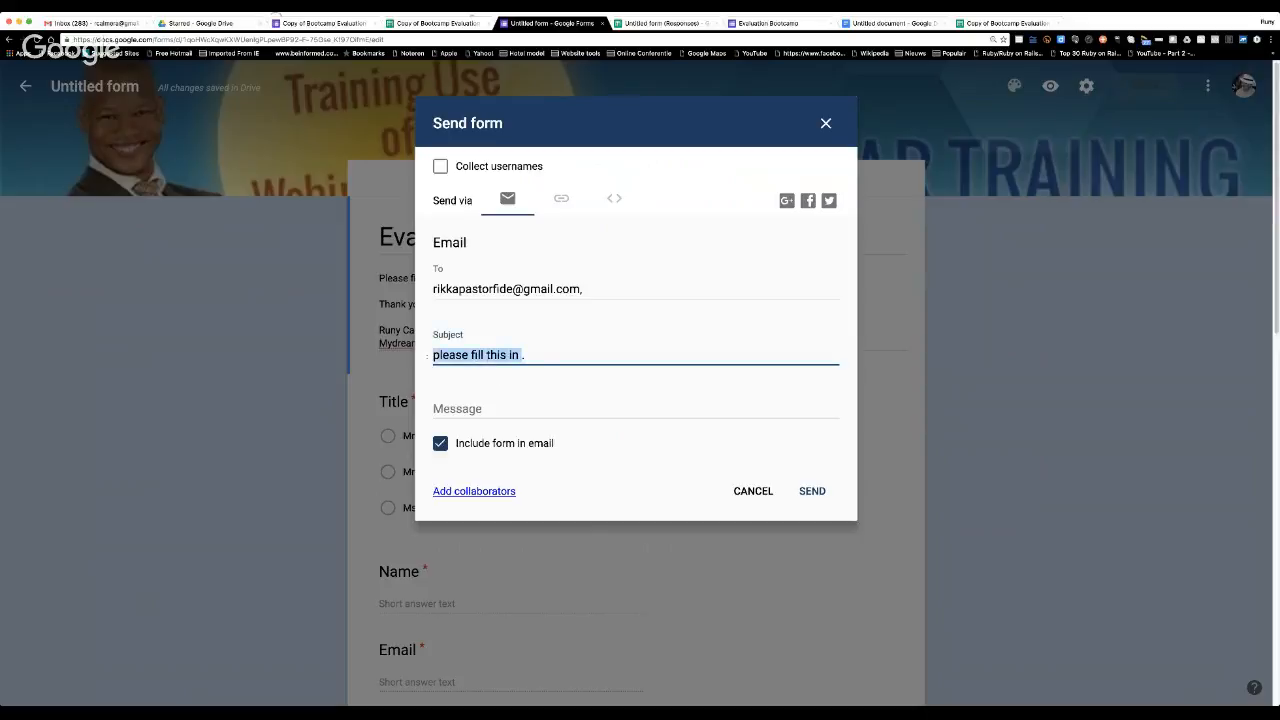
{"action": "type", "text": "Sur"}
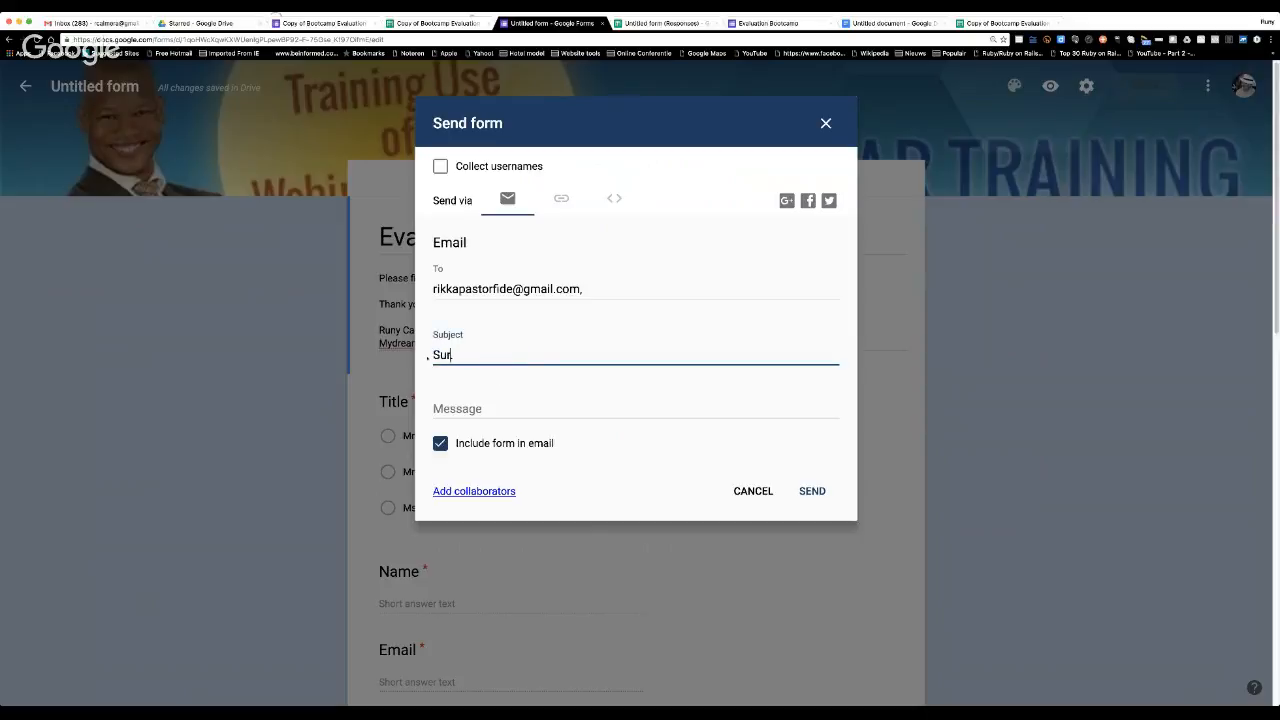
{"action": "type", "text": "vey."}
{"action": "key", "text": "Tab"}
{"action": "type", "text": "Plea"}
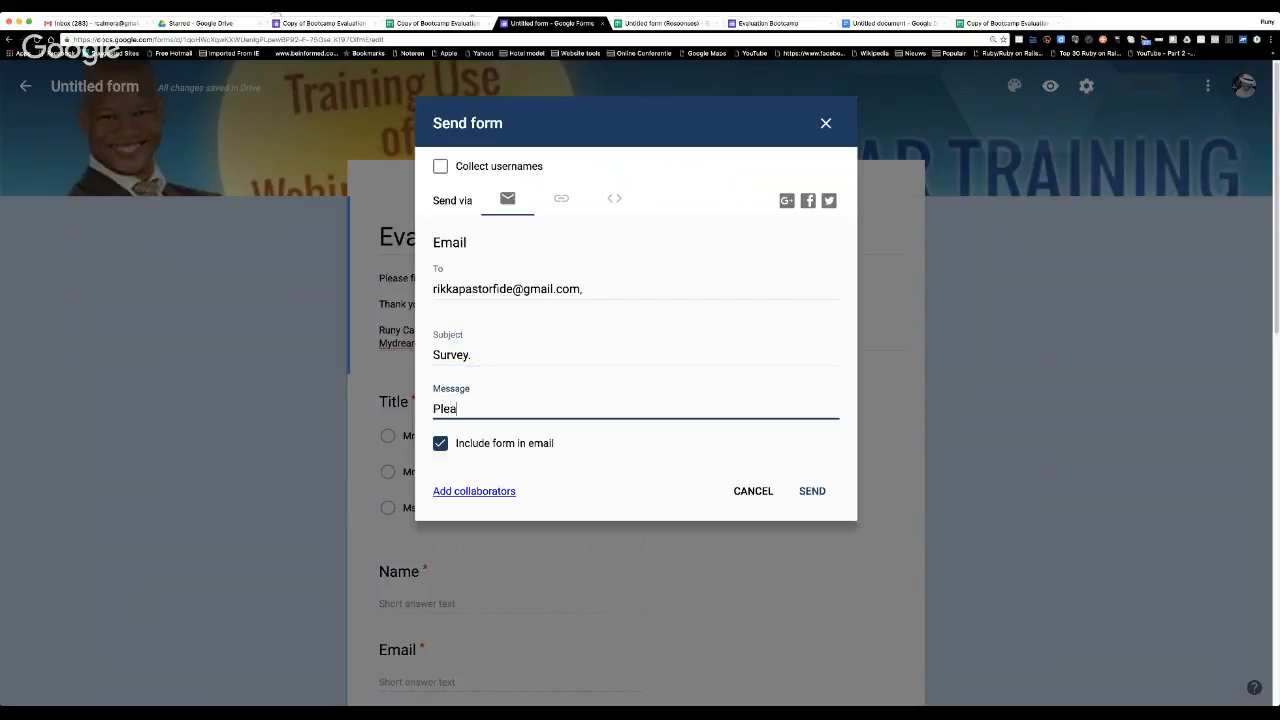
{"action": "type", "text": "se fill this survey in"}
{"action": "left_click", "coordinate": [493, 252]}
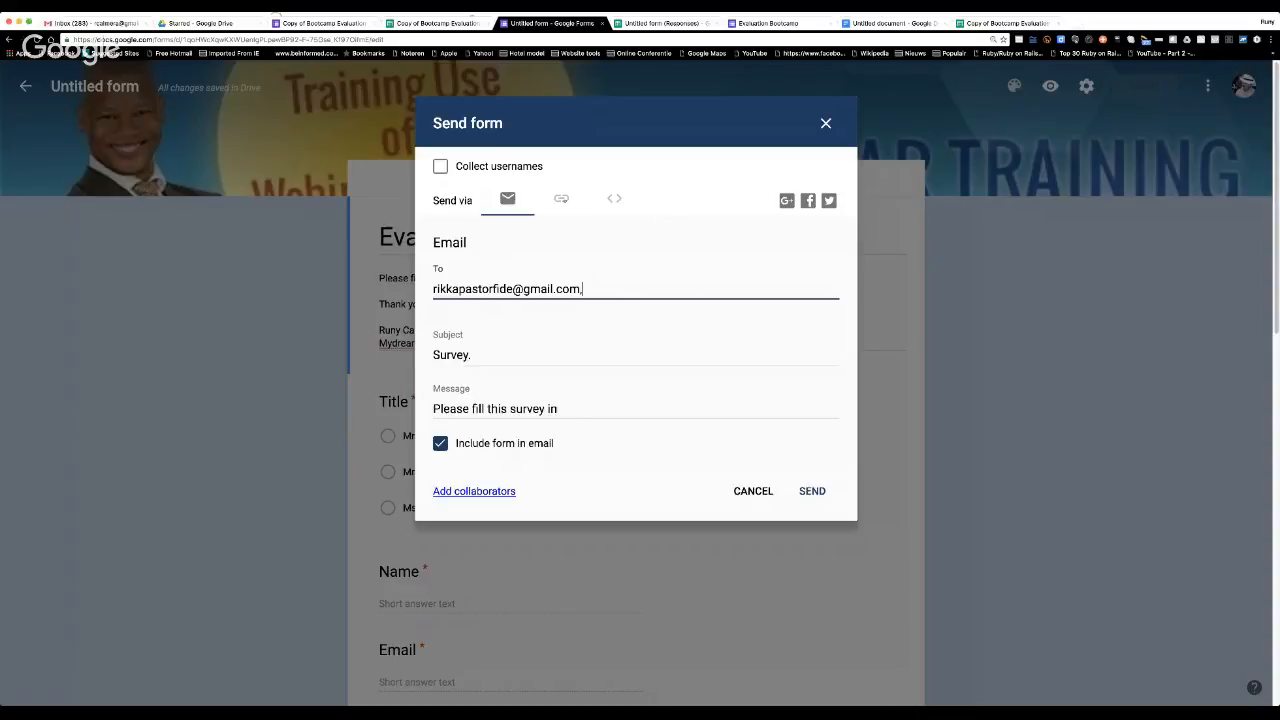
Switch to sending by link and shorten the URL, and select the form's embed HTML code.
{"action": "left_click", "coordinate": [561, 199]}
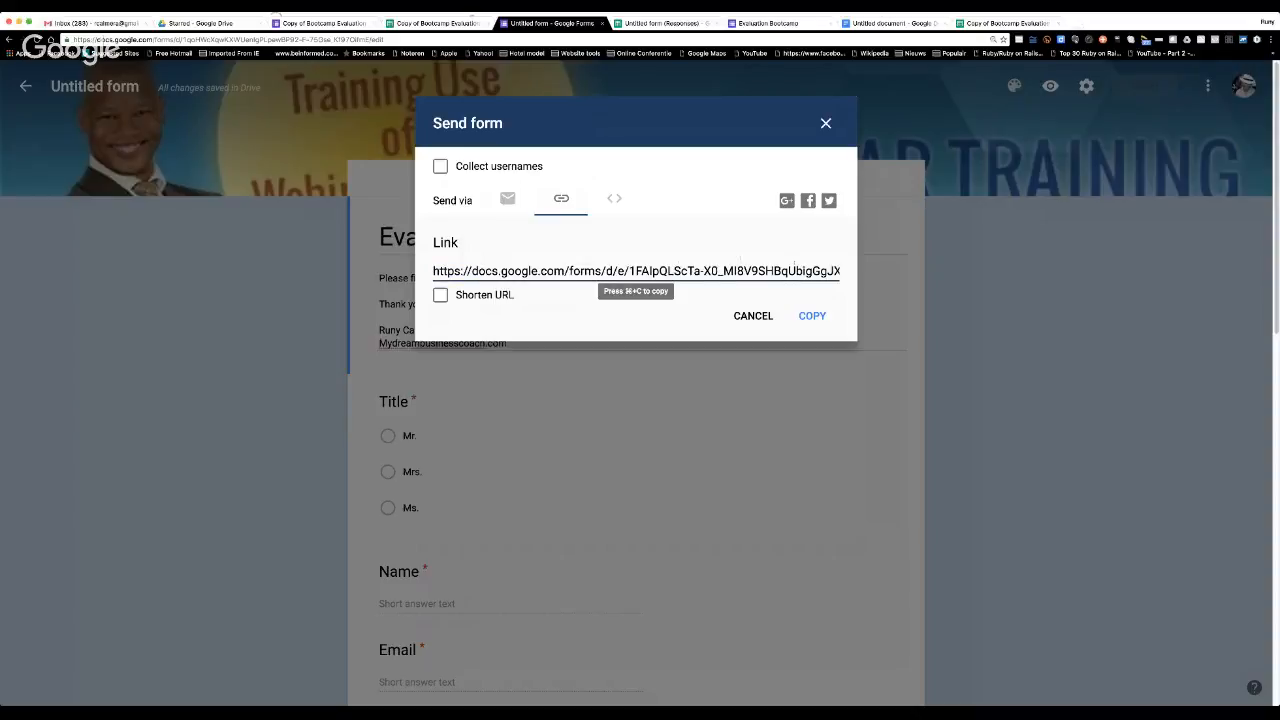
{"action": "left_click_drag", "start_coordinate": [433, 271], "coordinate": [855, 271]}
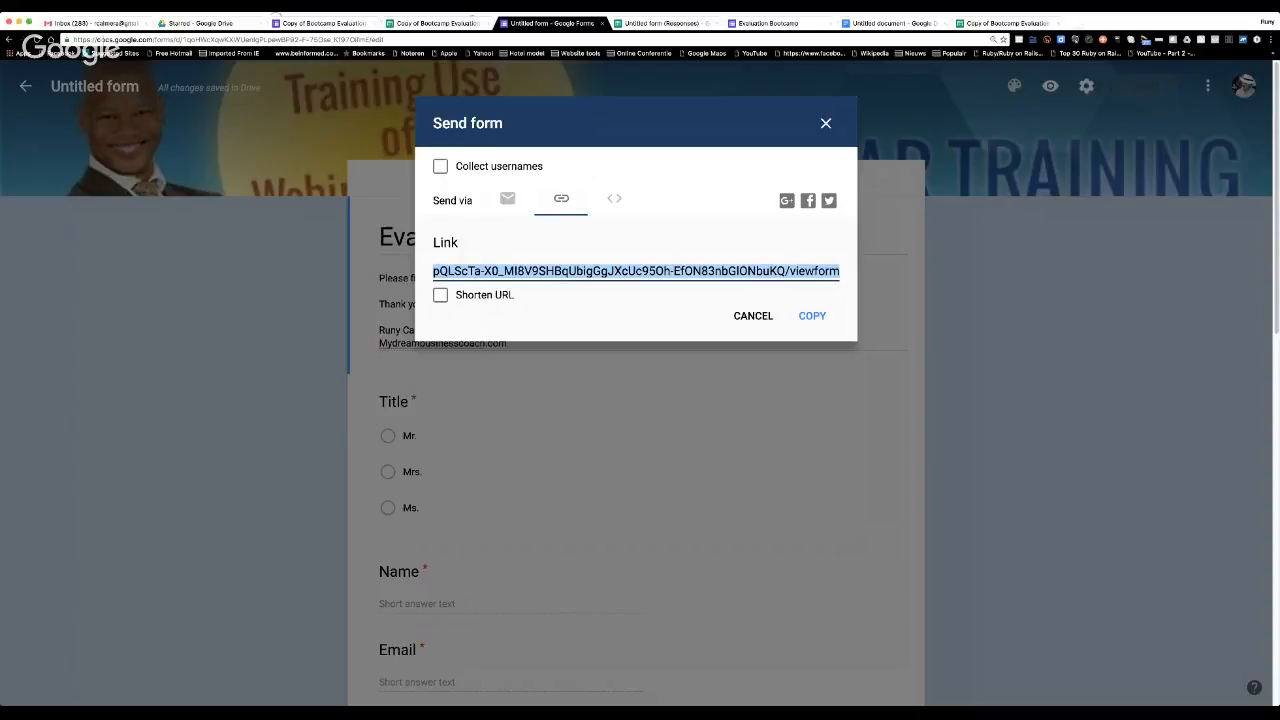
{"action": "left_click", "coordinate": [440, 295]}
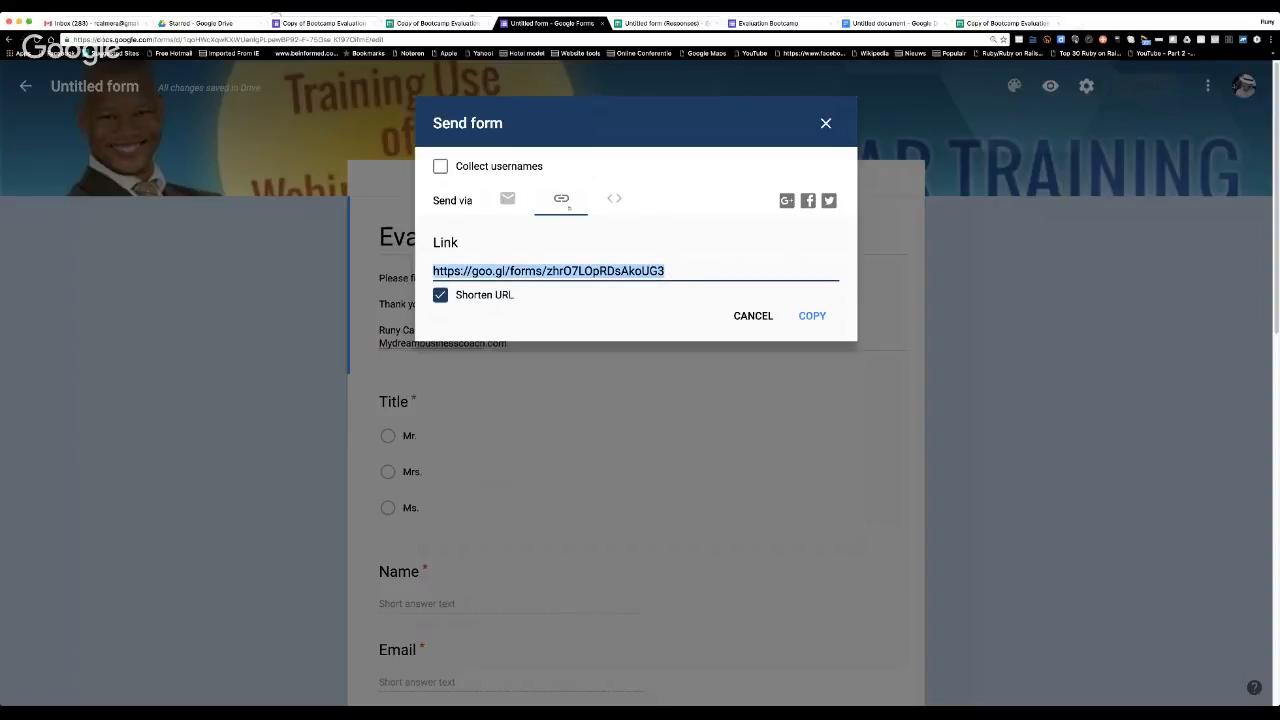
{"action": "left_click", "coordinate": [614, 198]}
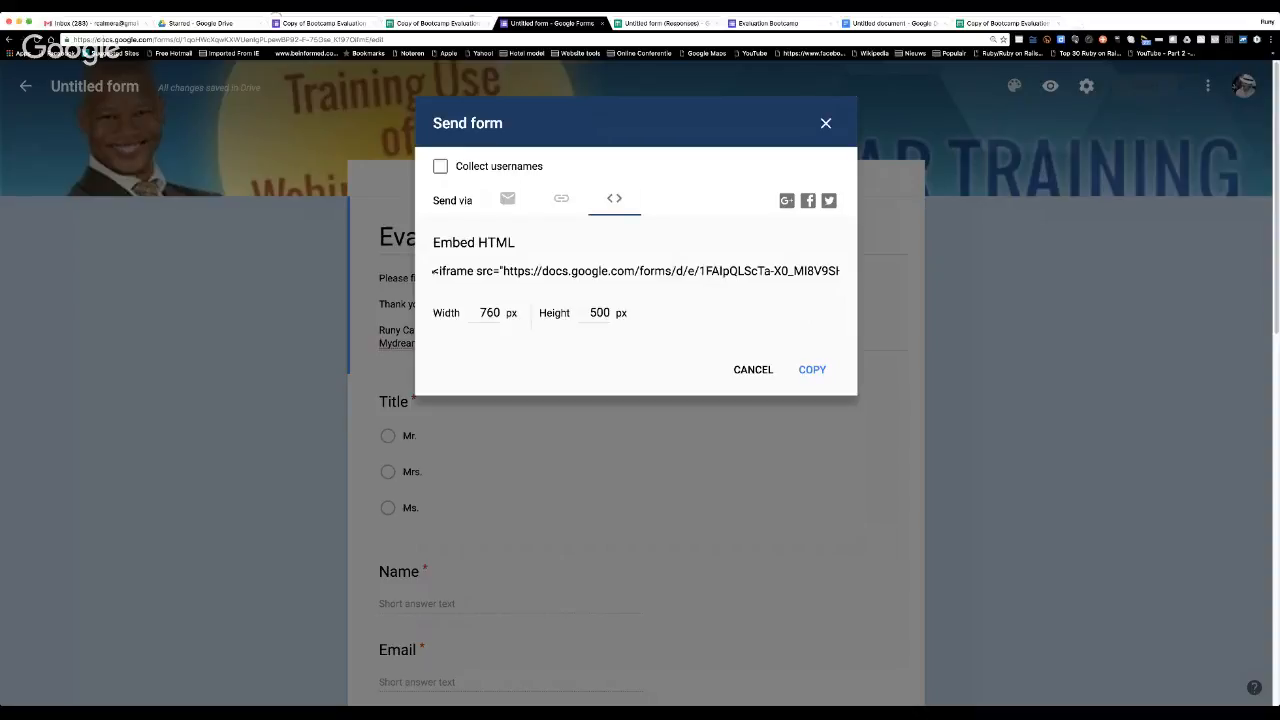
{"action": "left_click", "coordinate": [434, 271]}
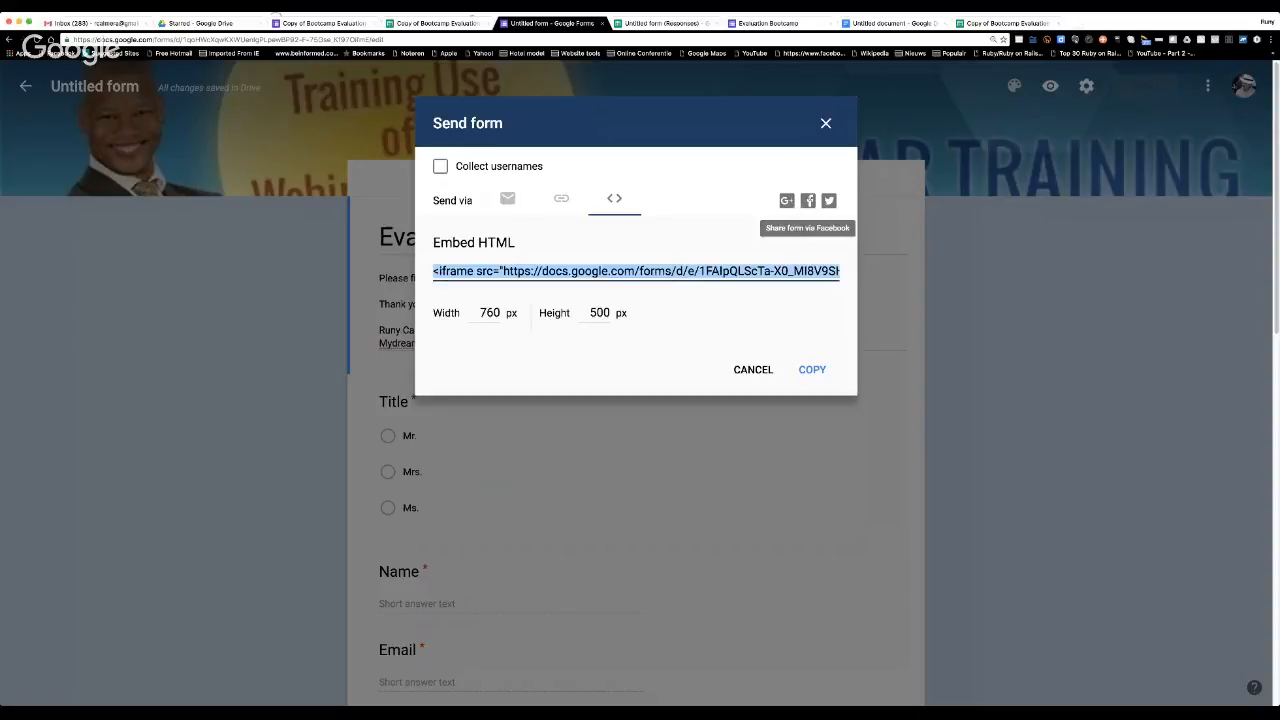
Share the form via Facebook, setting the post's destination to the Dream team group.
{"action": "left_click", "coordinate": [808, 200]}
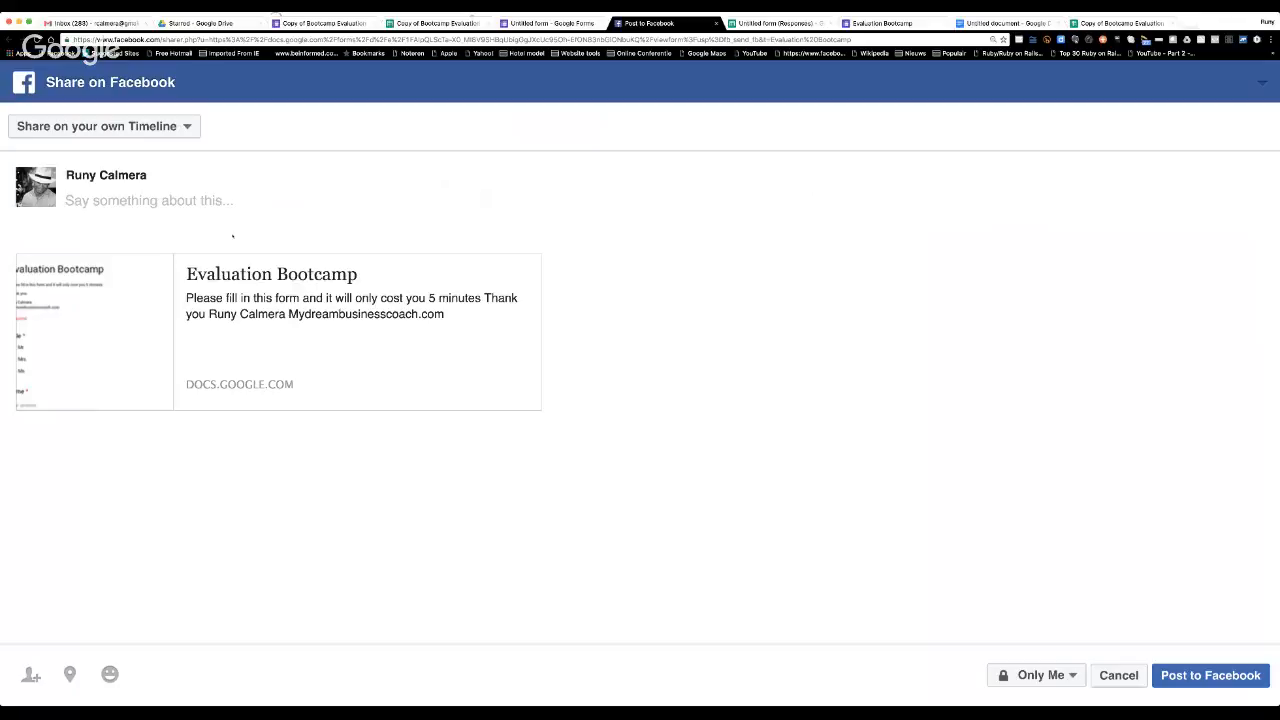
{"action": "left_click", "coordinate": [190, 126]}
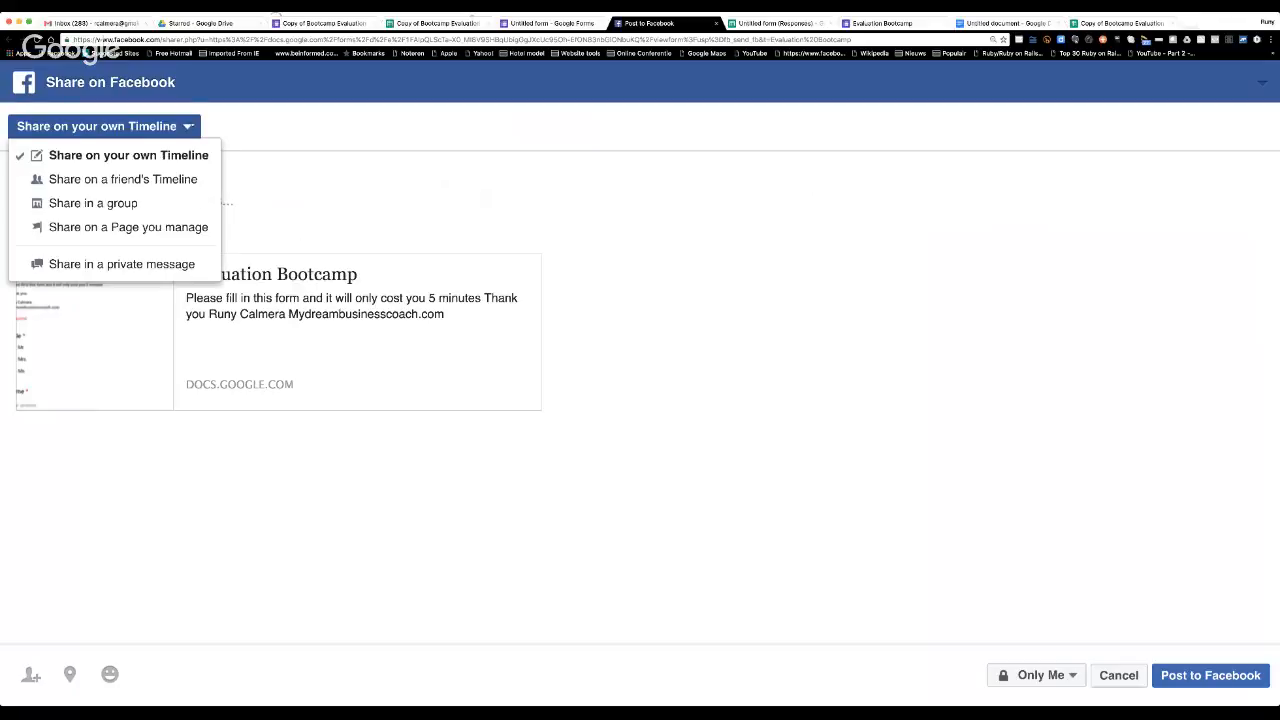
{"action": "left_click", "coordinate": [151, 204]}
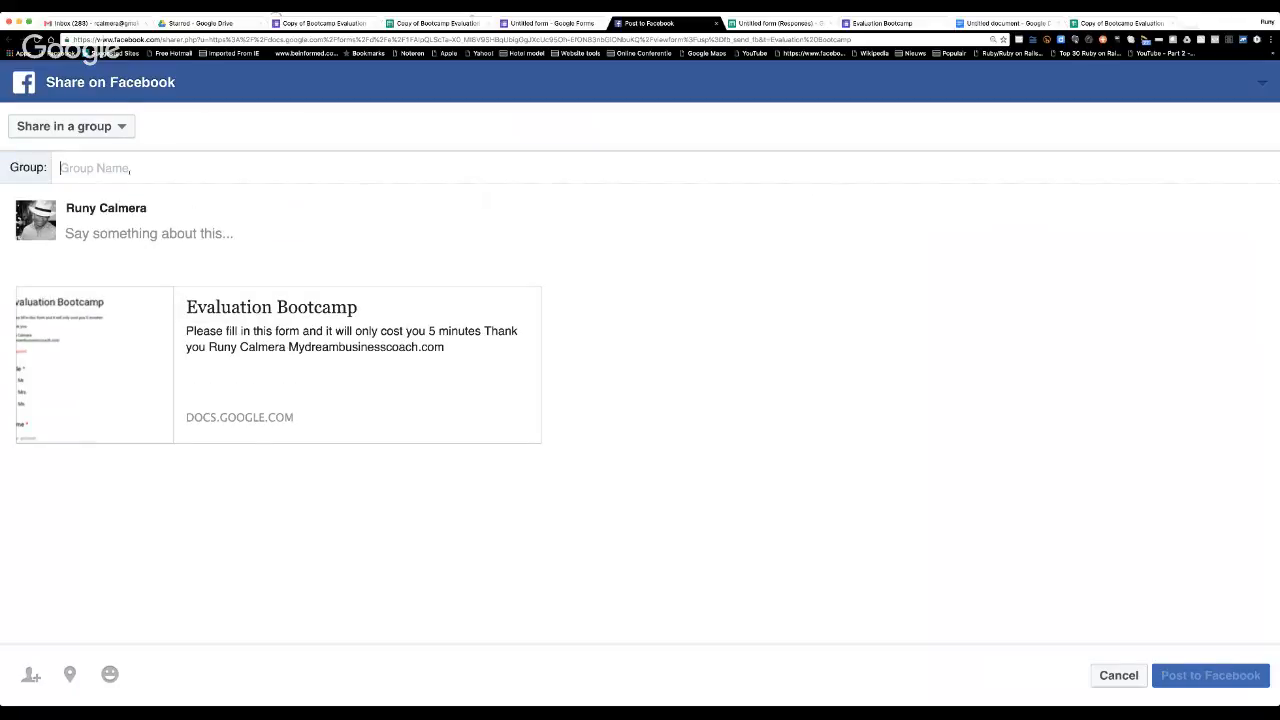
{"action": "type", "text": "drean"}
{"action": "key", "text": "BackSpace"}
{"action": "type", "text": "m"}
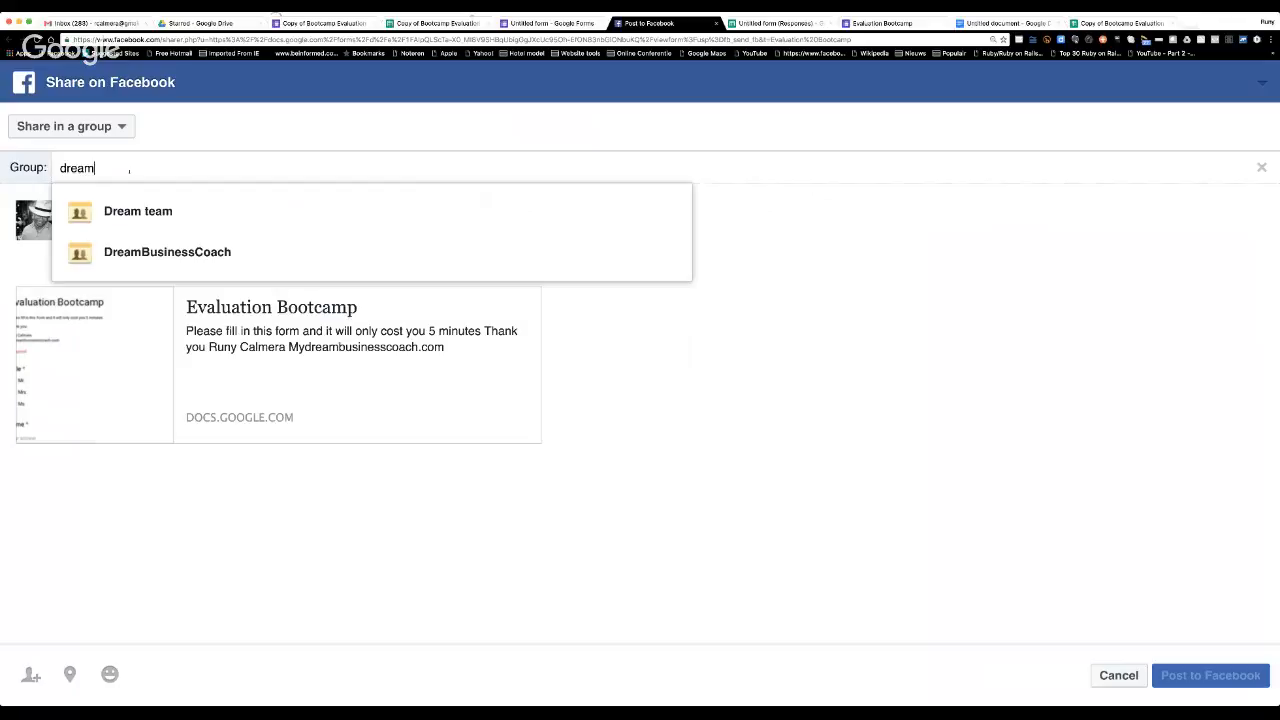
{"action": "key", "text": "Down"}
{"action": "key", "text": "Return"}
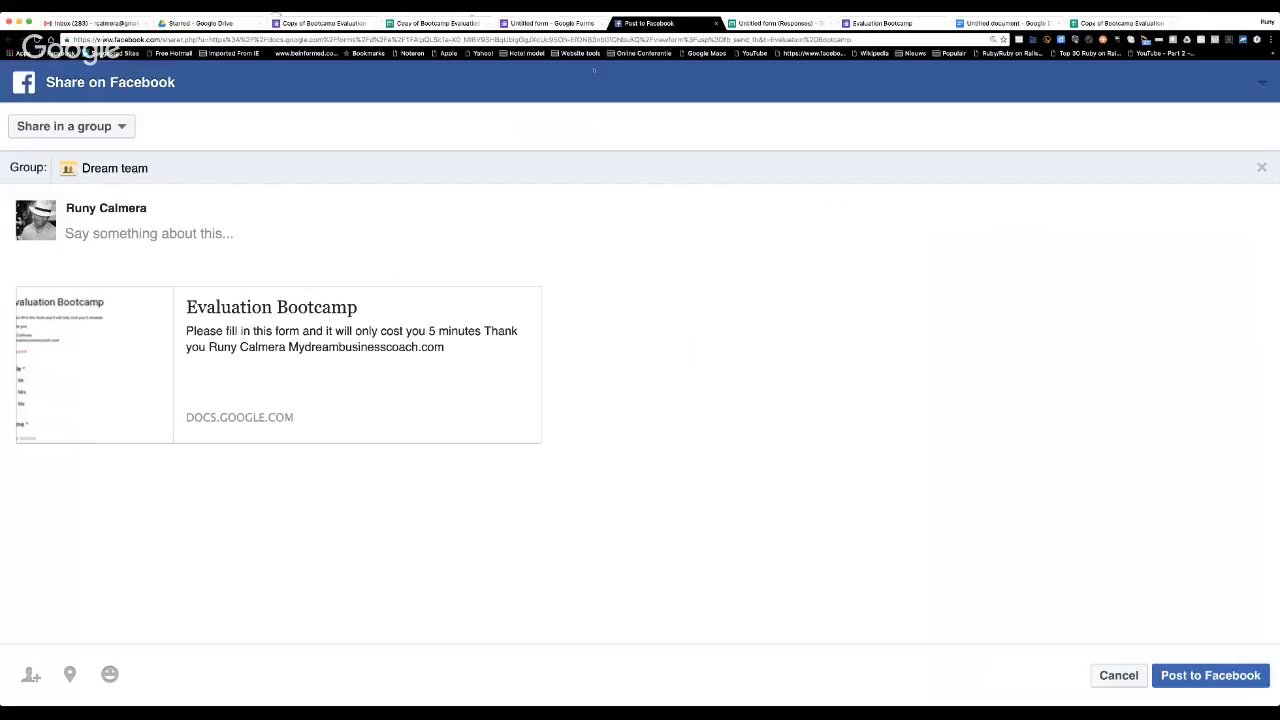
Leave the Facebook post and switch to the responses of the Copy of Bootcamp Evaluation form.
{"action": "left_click", "coordinate": [552, 22]}
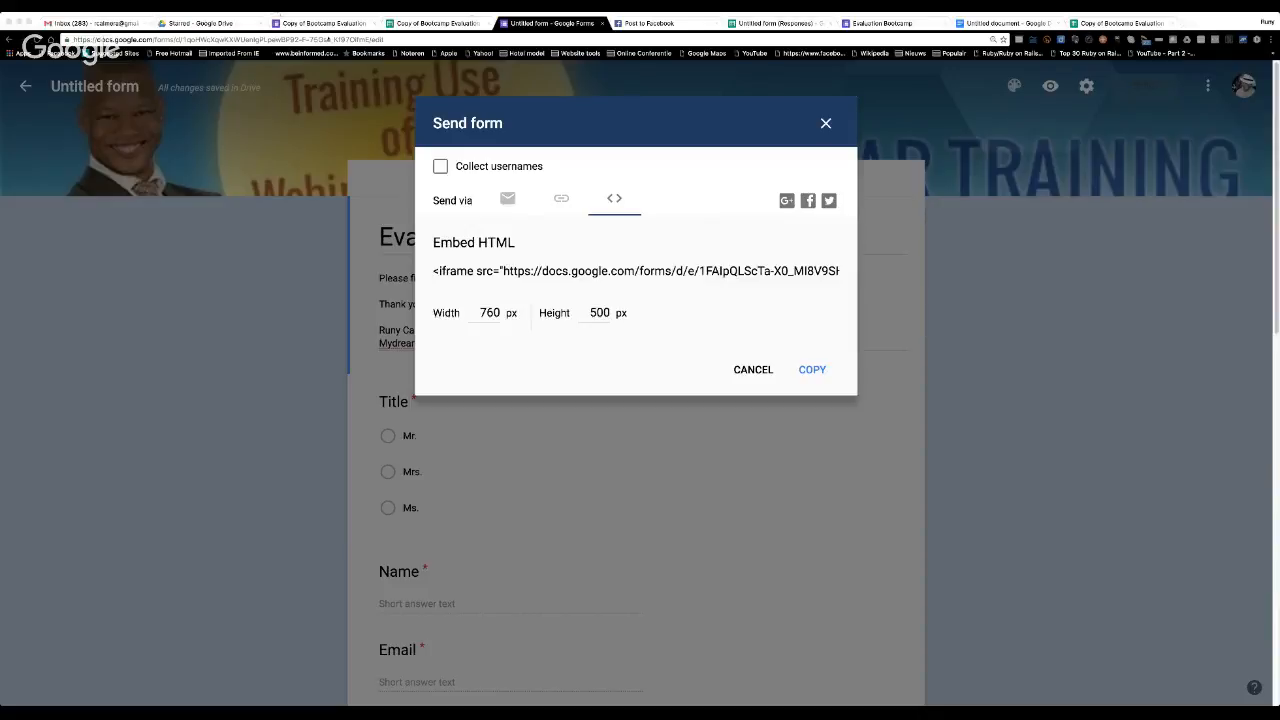
{"action": "left_click", "coordinate": [325, 22]}
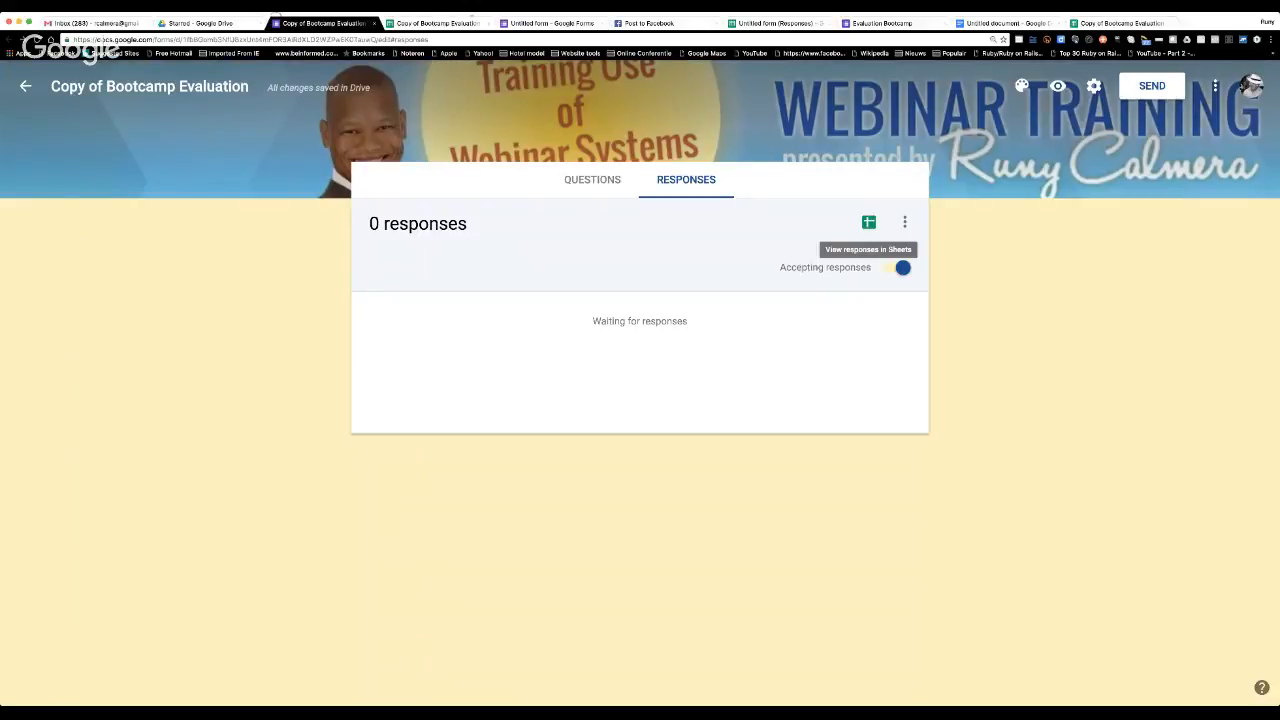